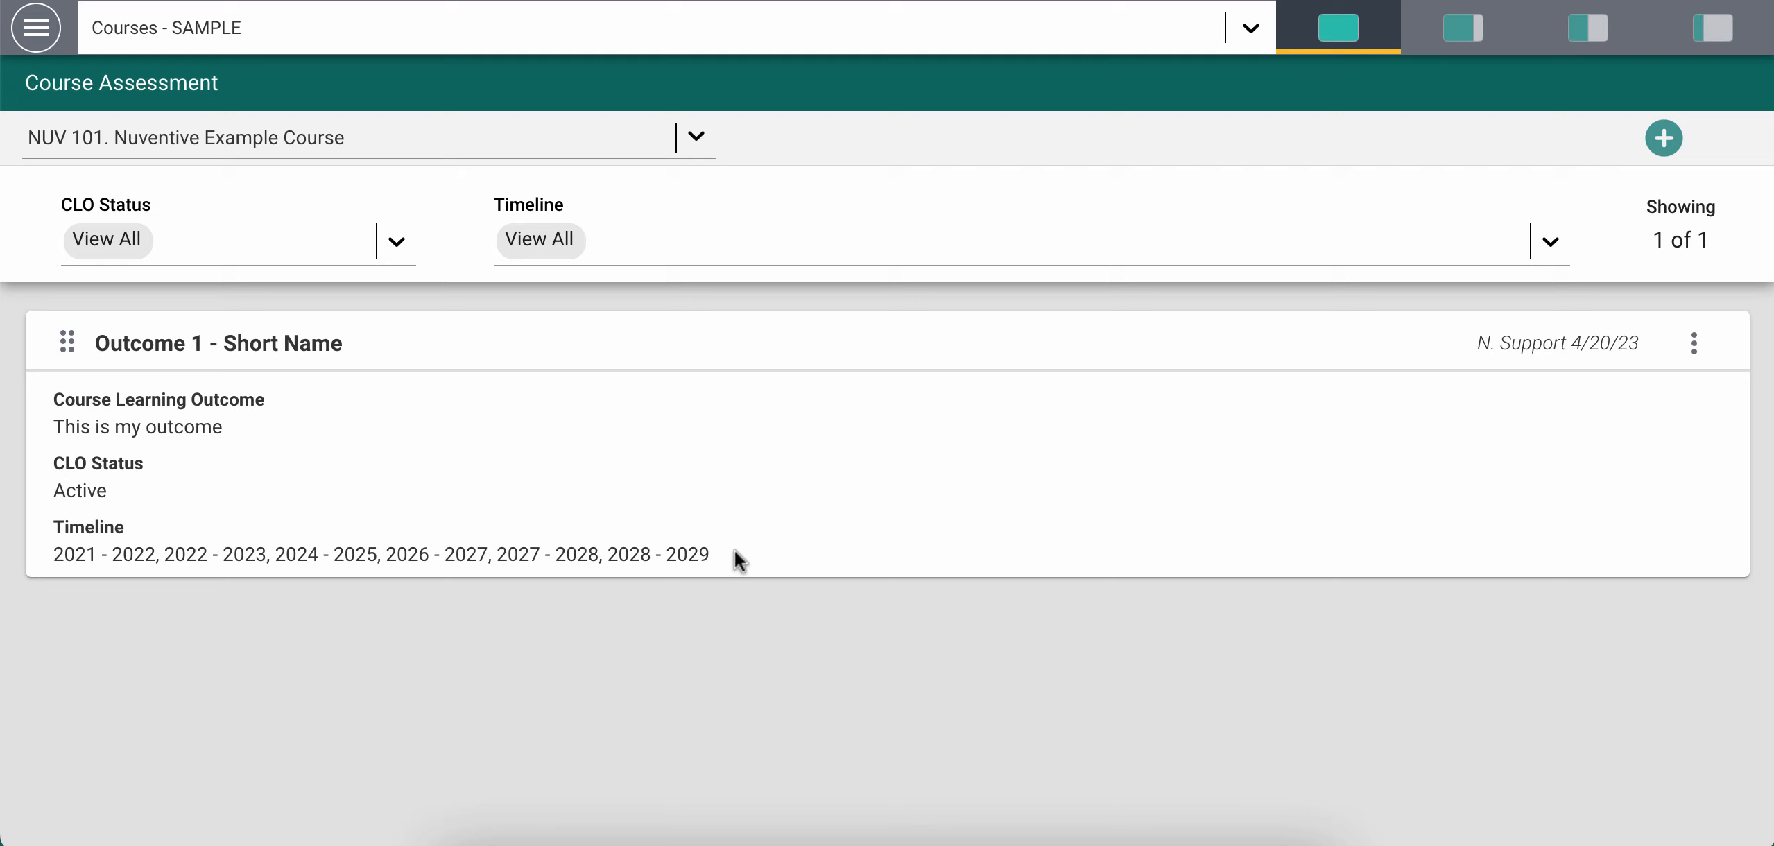
Open the 70% common-rubric target under Target/Benchmark for CLO of Outcome 1 - Short Name
{"action": "left_click", "coordinate": [772, 452]}
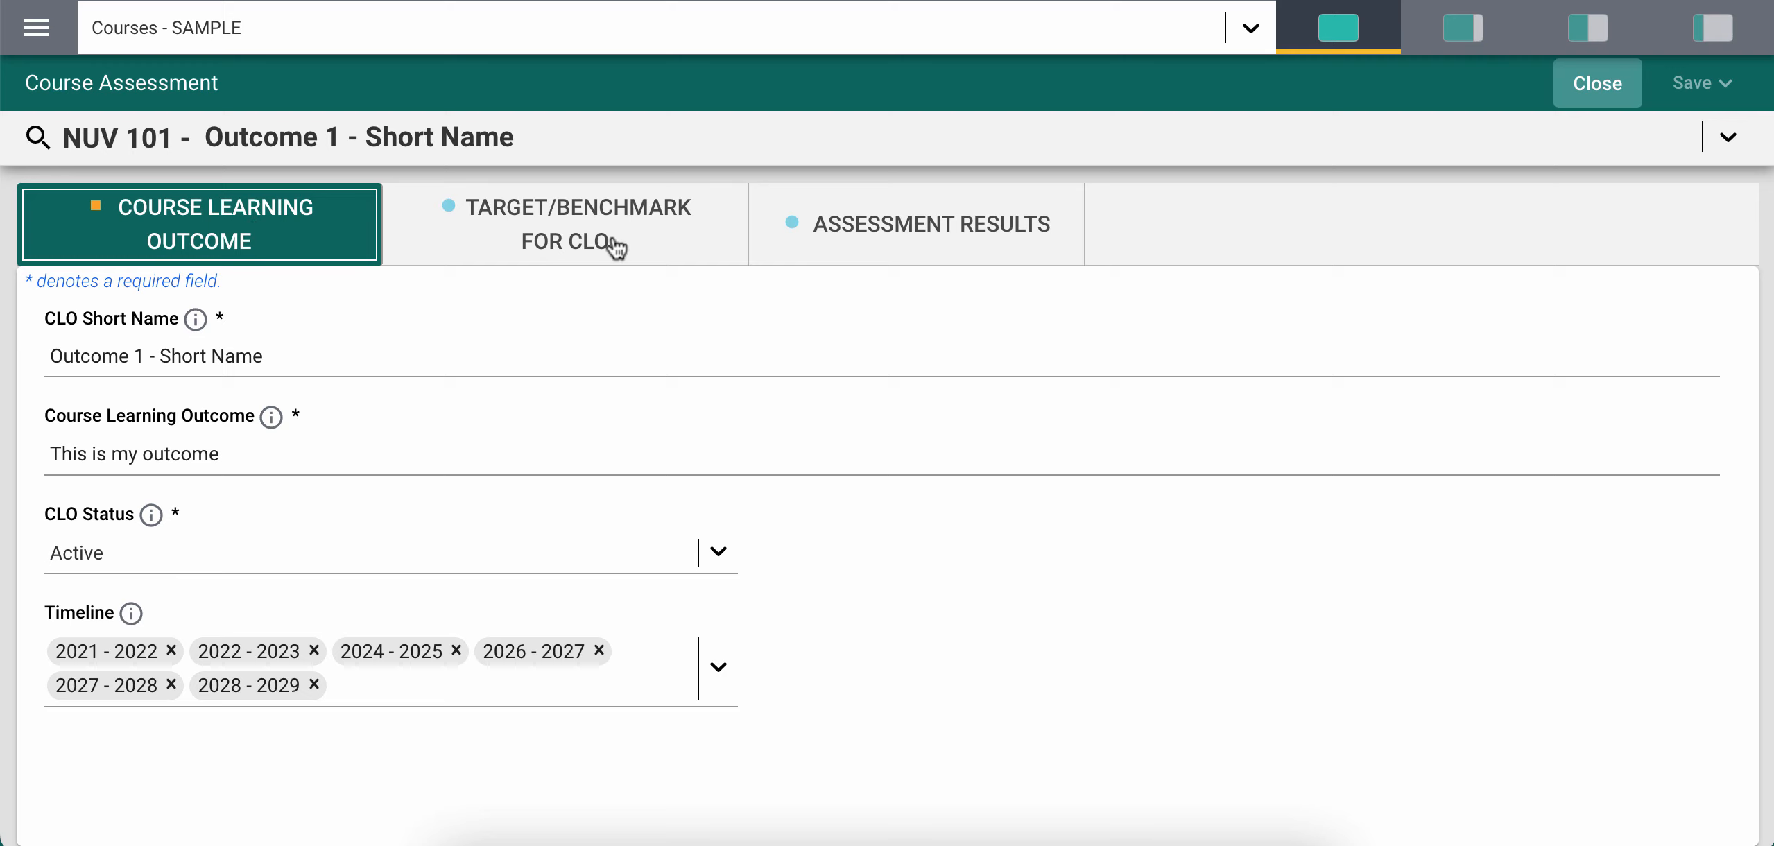
{"action": "left_click", "coordinate": [579, 230]}
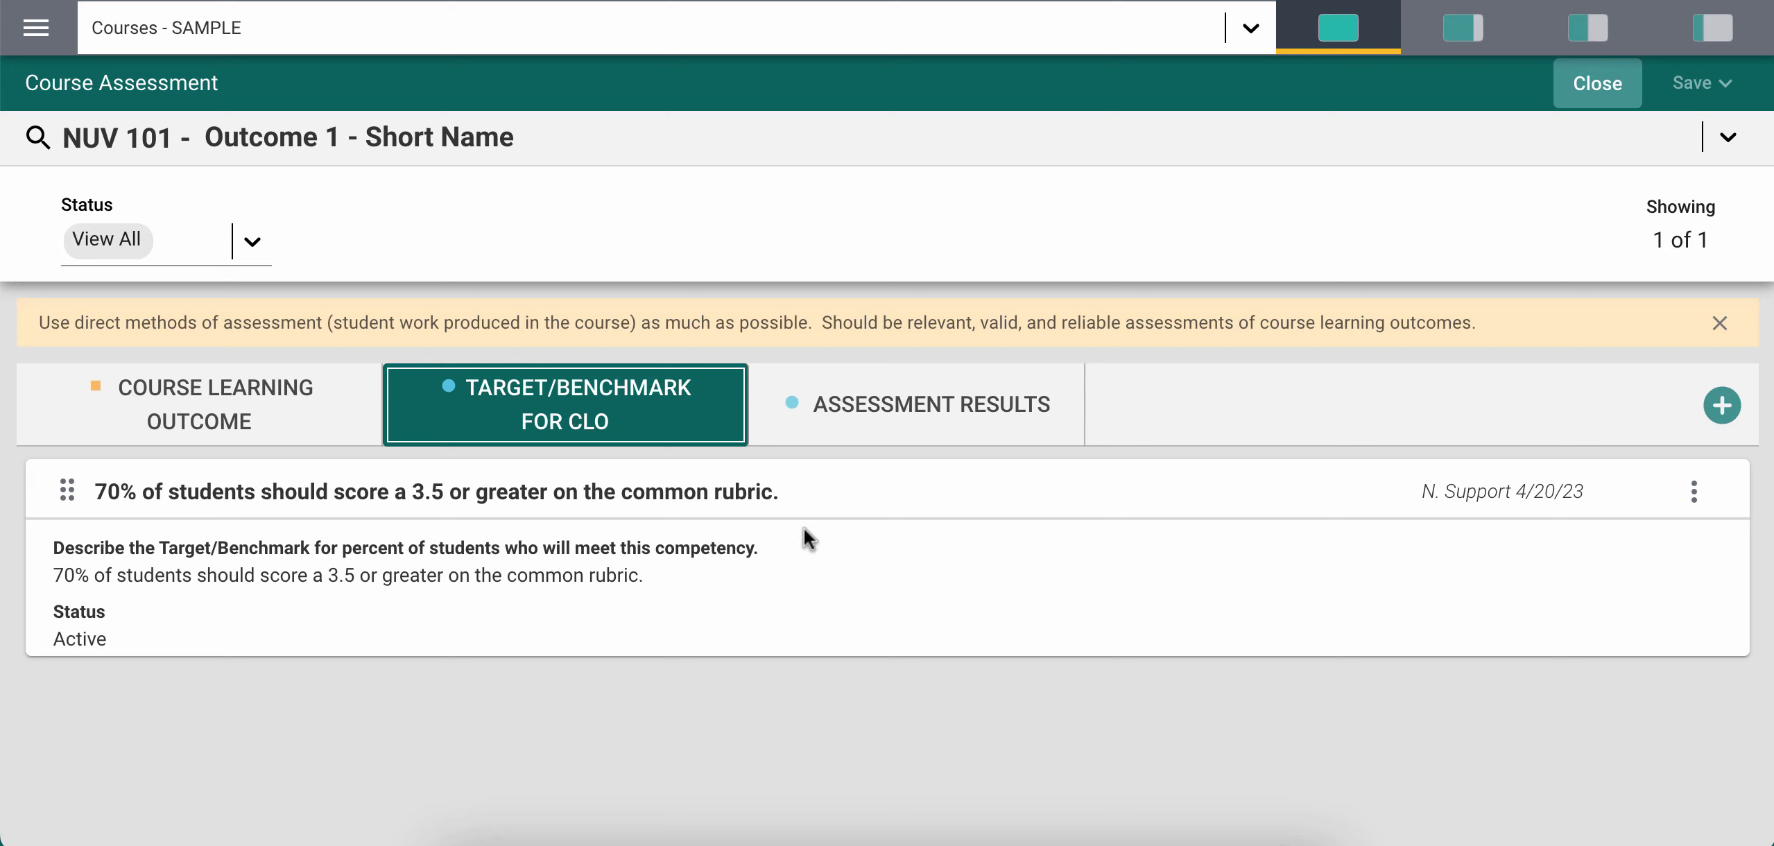
{"action": "left_click", "coordinate": [772, 545]}
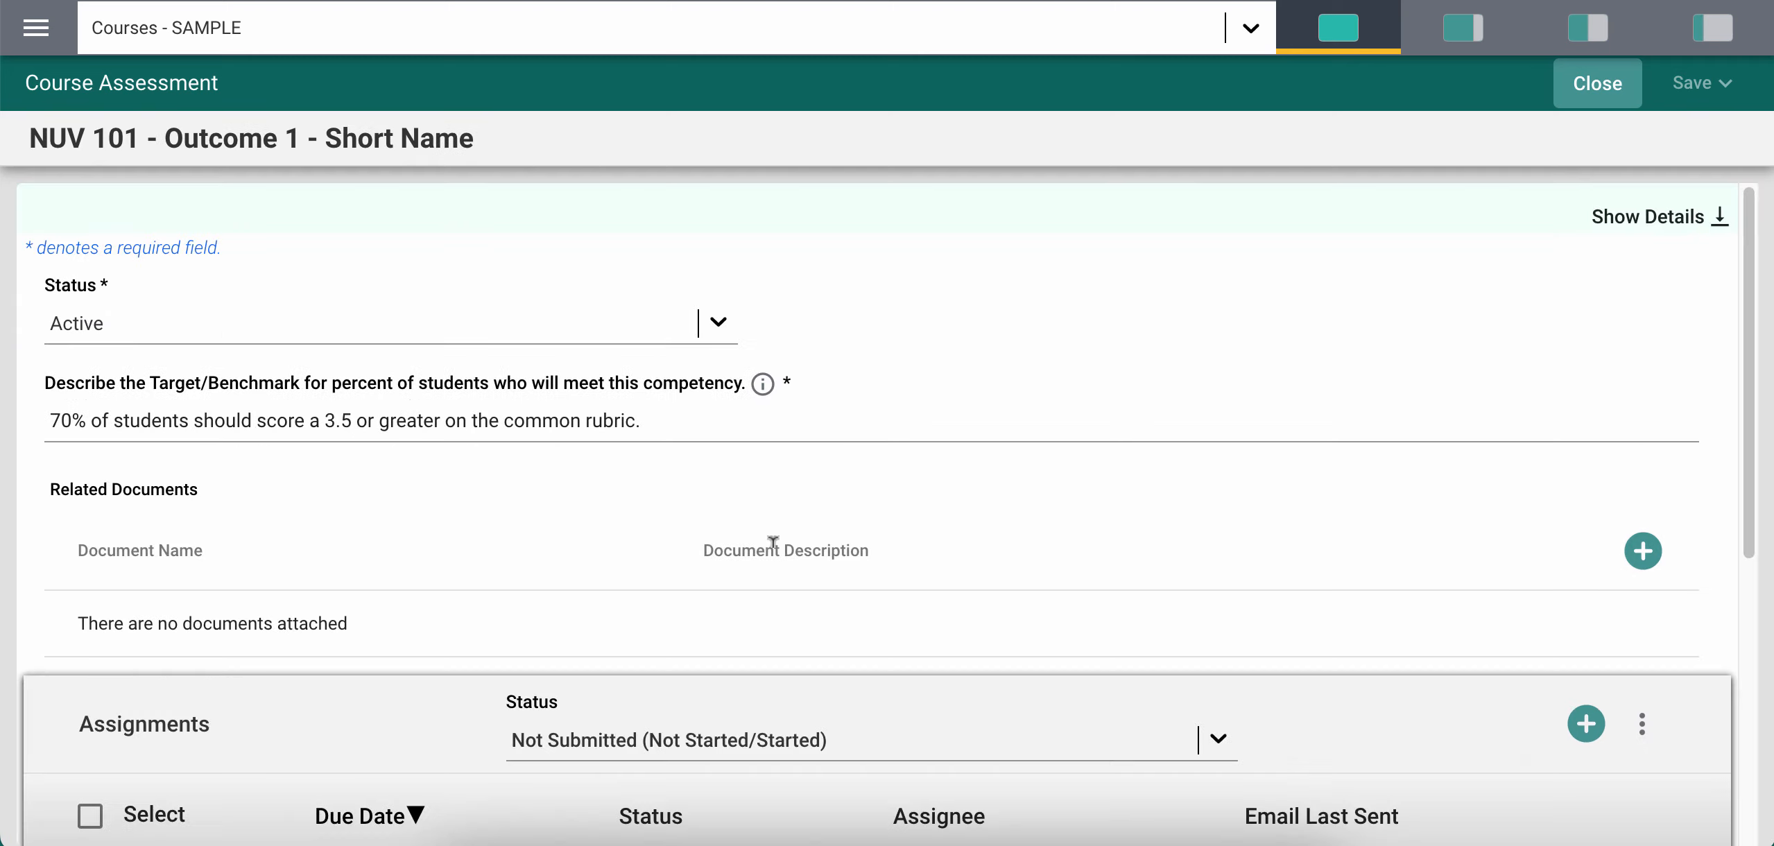
Review the status options offered for the target/benchmark, close the record and reopen it
{"action": "left_click", "coordinate": [129, 319]}
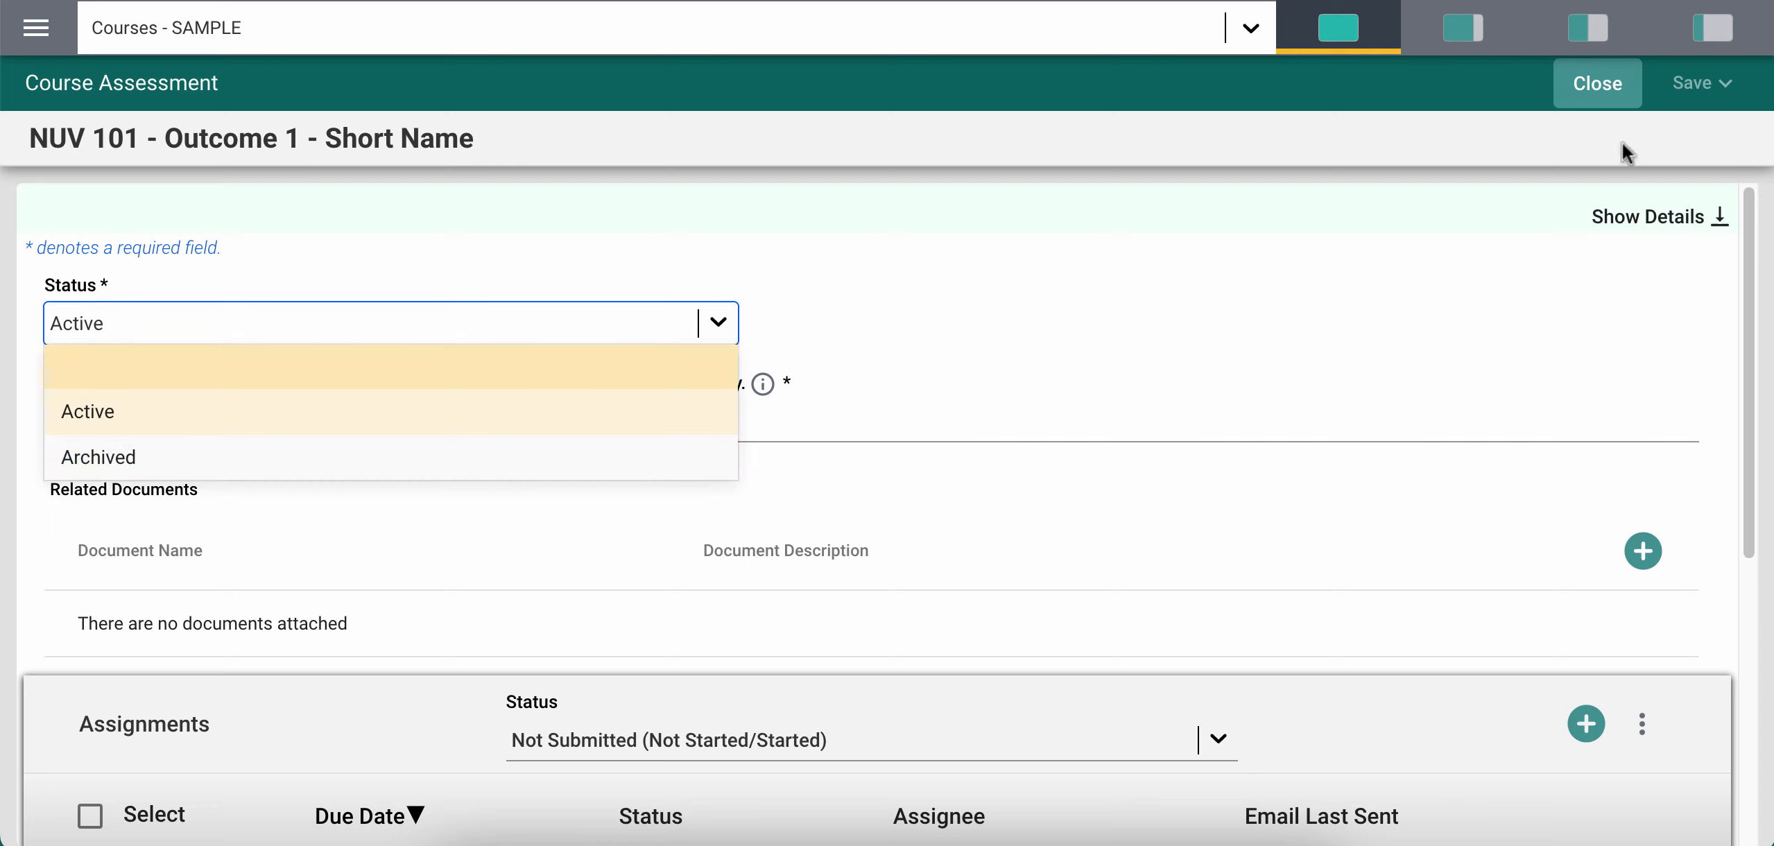
{"action": "left_click", "coordinate": [1602, 89]}
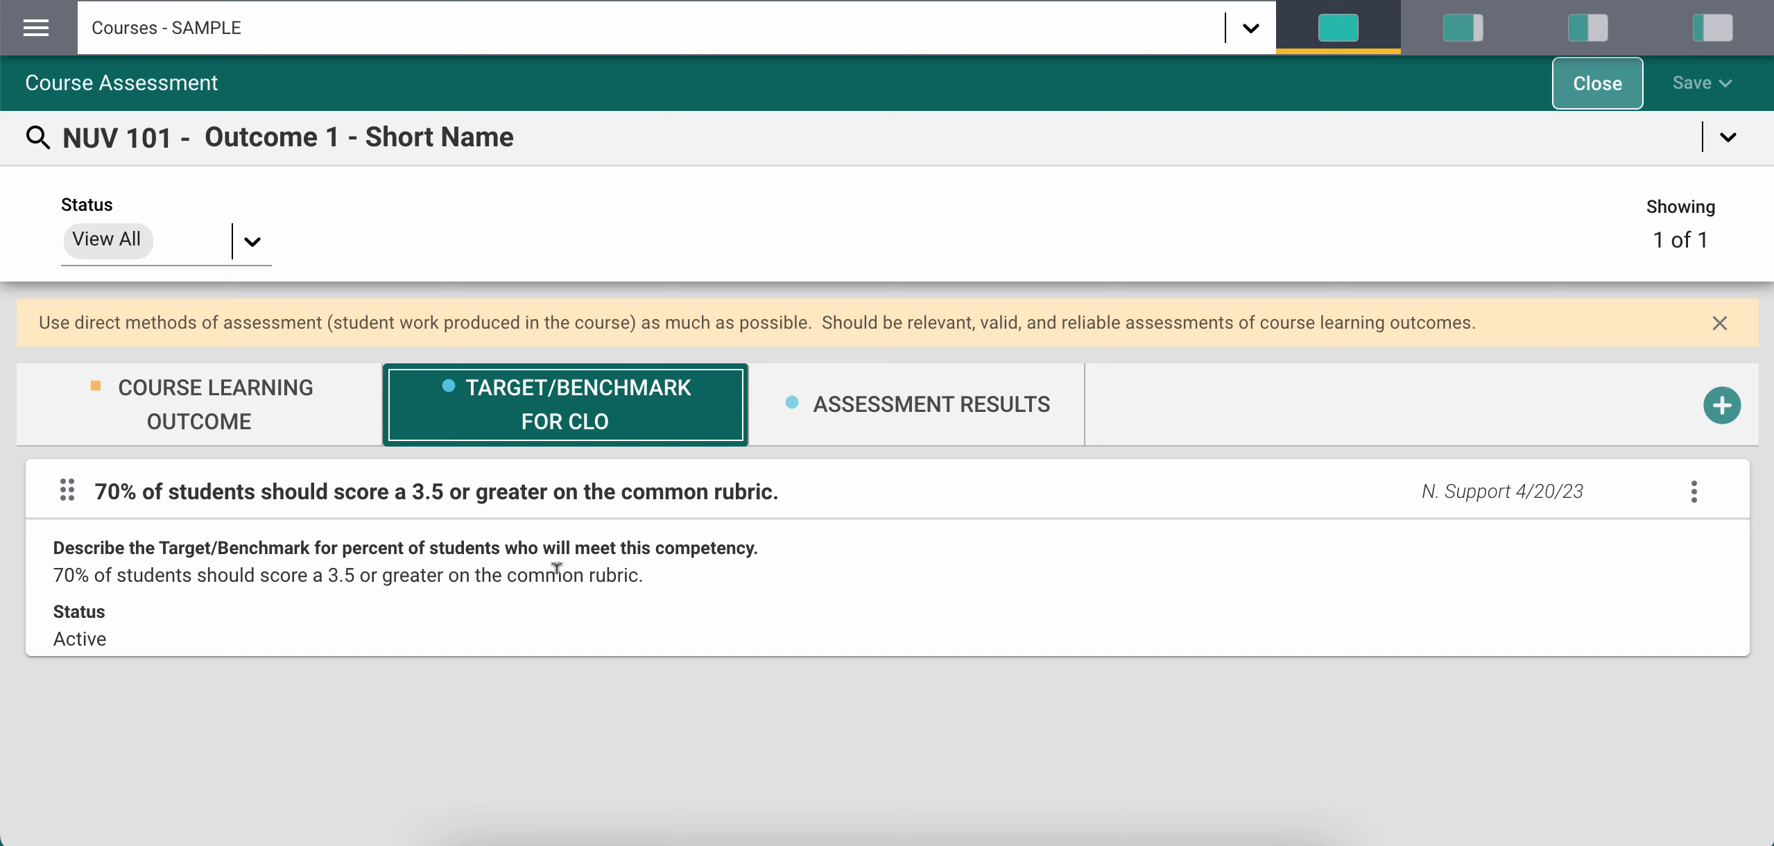
{"action": "left_click", "coordinate": [796, 574]}
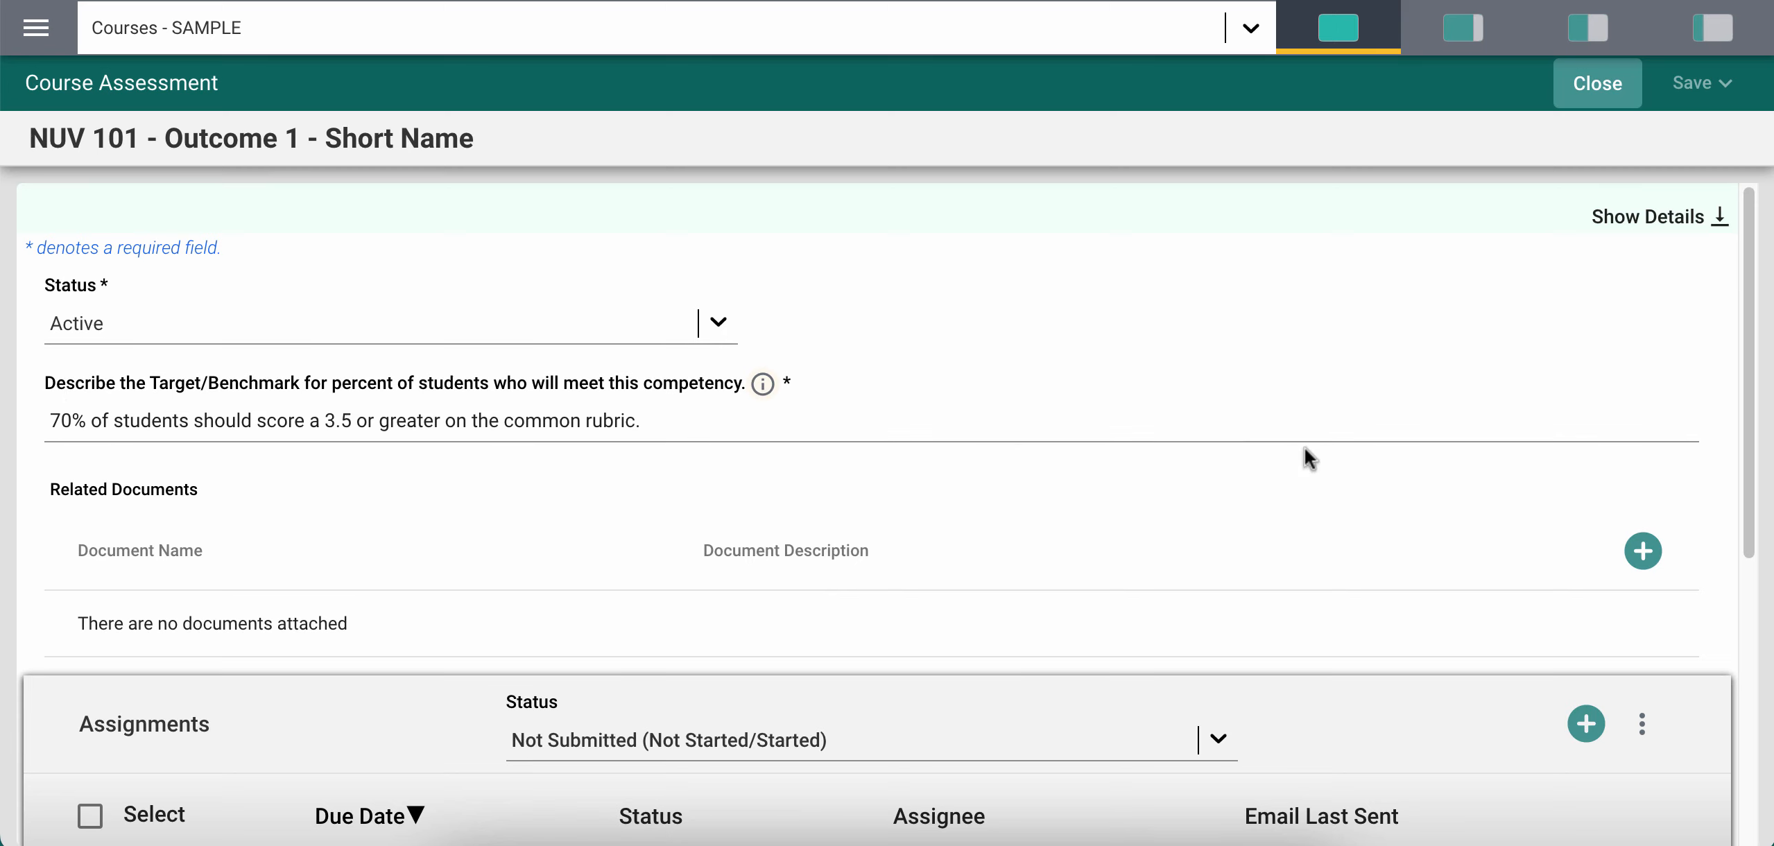
Filter the target's assignments to Submitted and switch the filter back to Not Submitted (Not Started/Started)
{"action": "scroll", "coordinate": [1364, 458], "scroll_direction": "down", "scroll_amount": 3}
{"action": "scroll", "coordinate": [1365, 457], "scroll_direction": "down", "scroll_amount": 4}
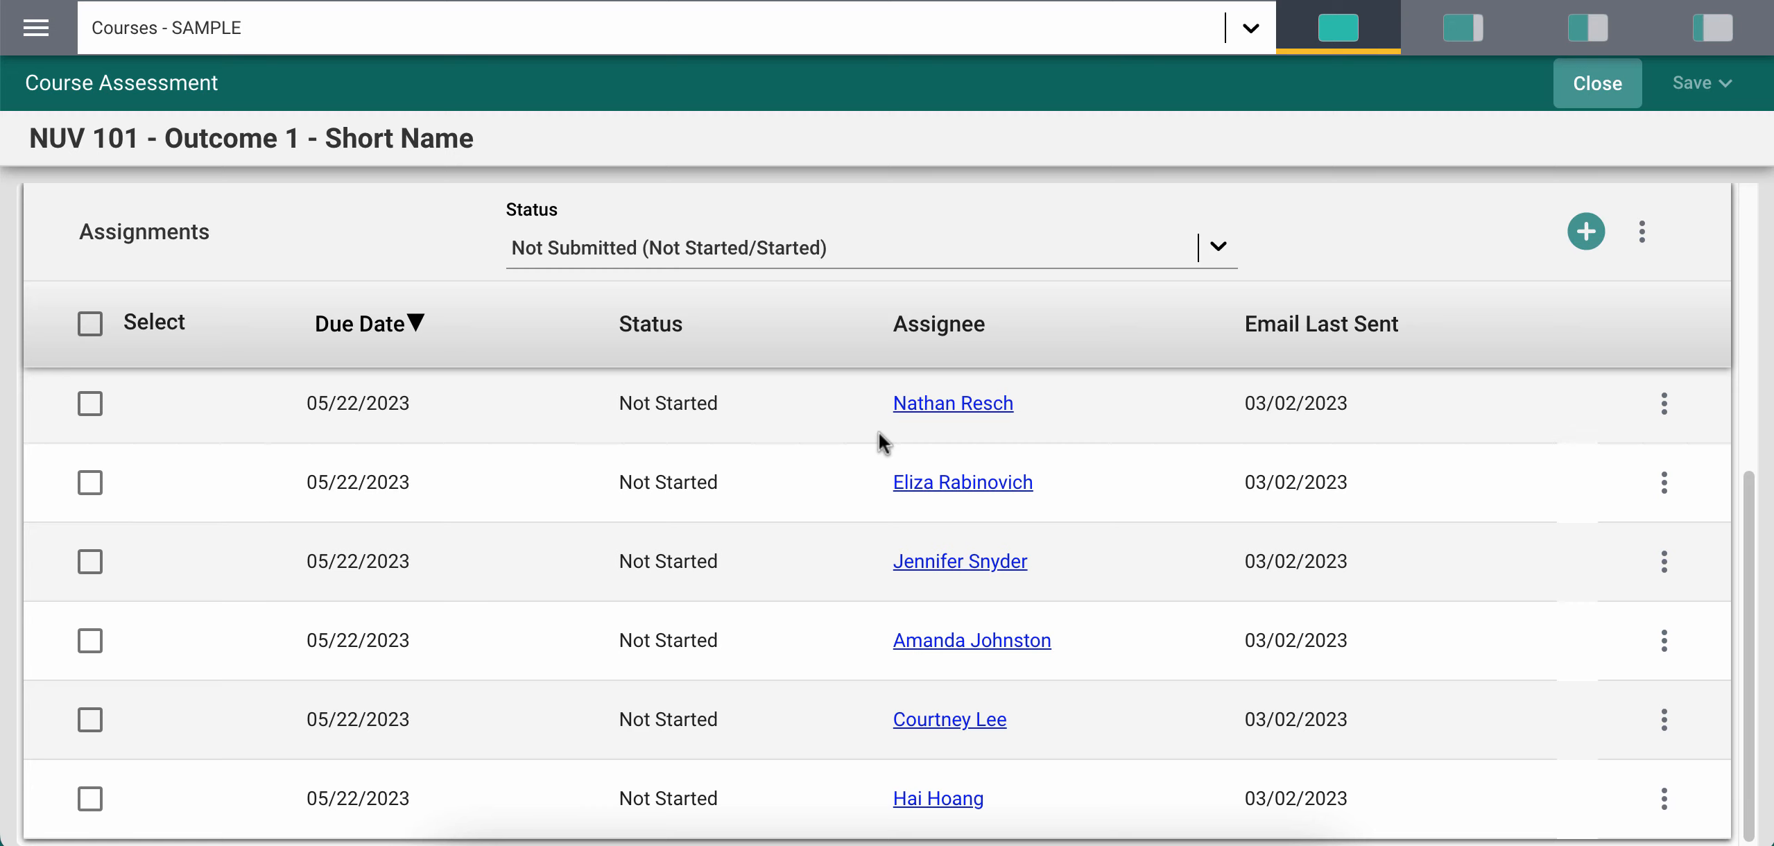
{"action": "left_click", "coordinate": [961, 260]}
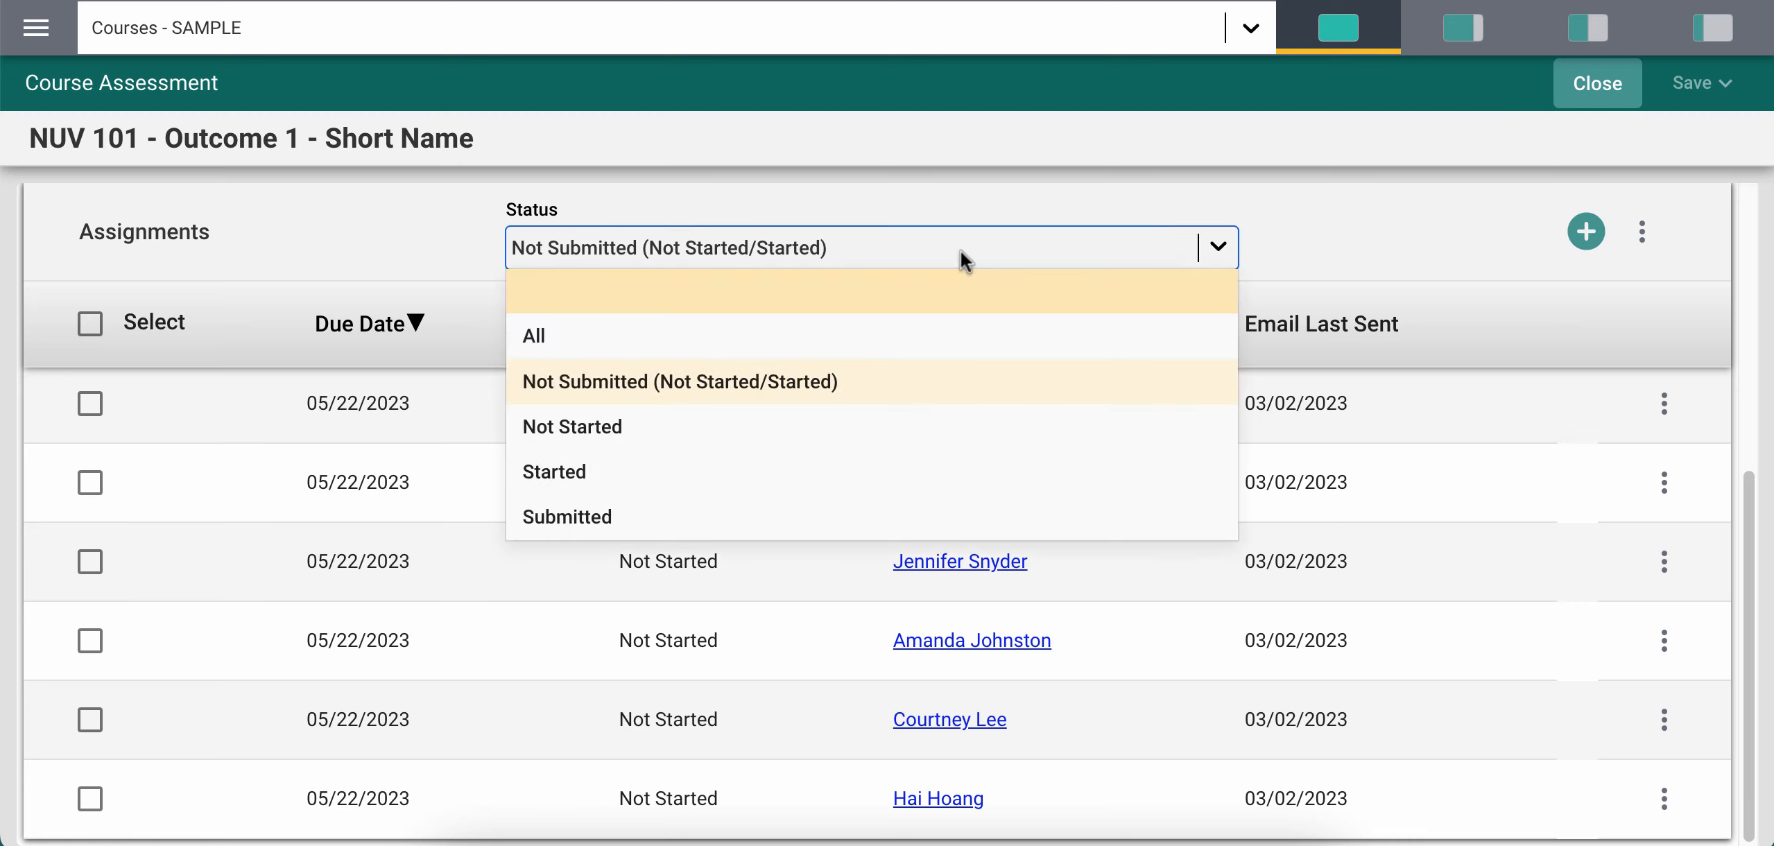
{"action": "left_click", "coordinate": [547, 517]}
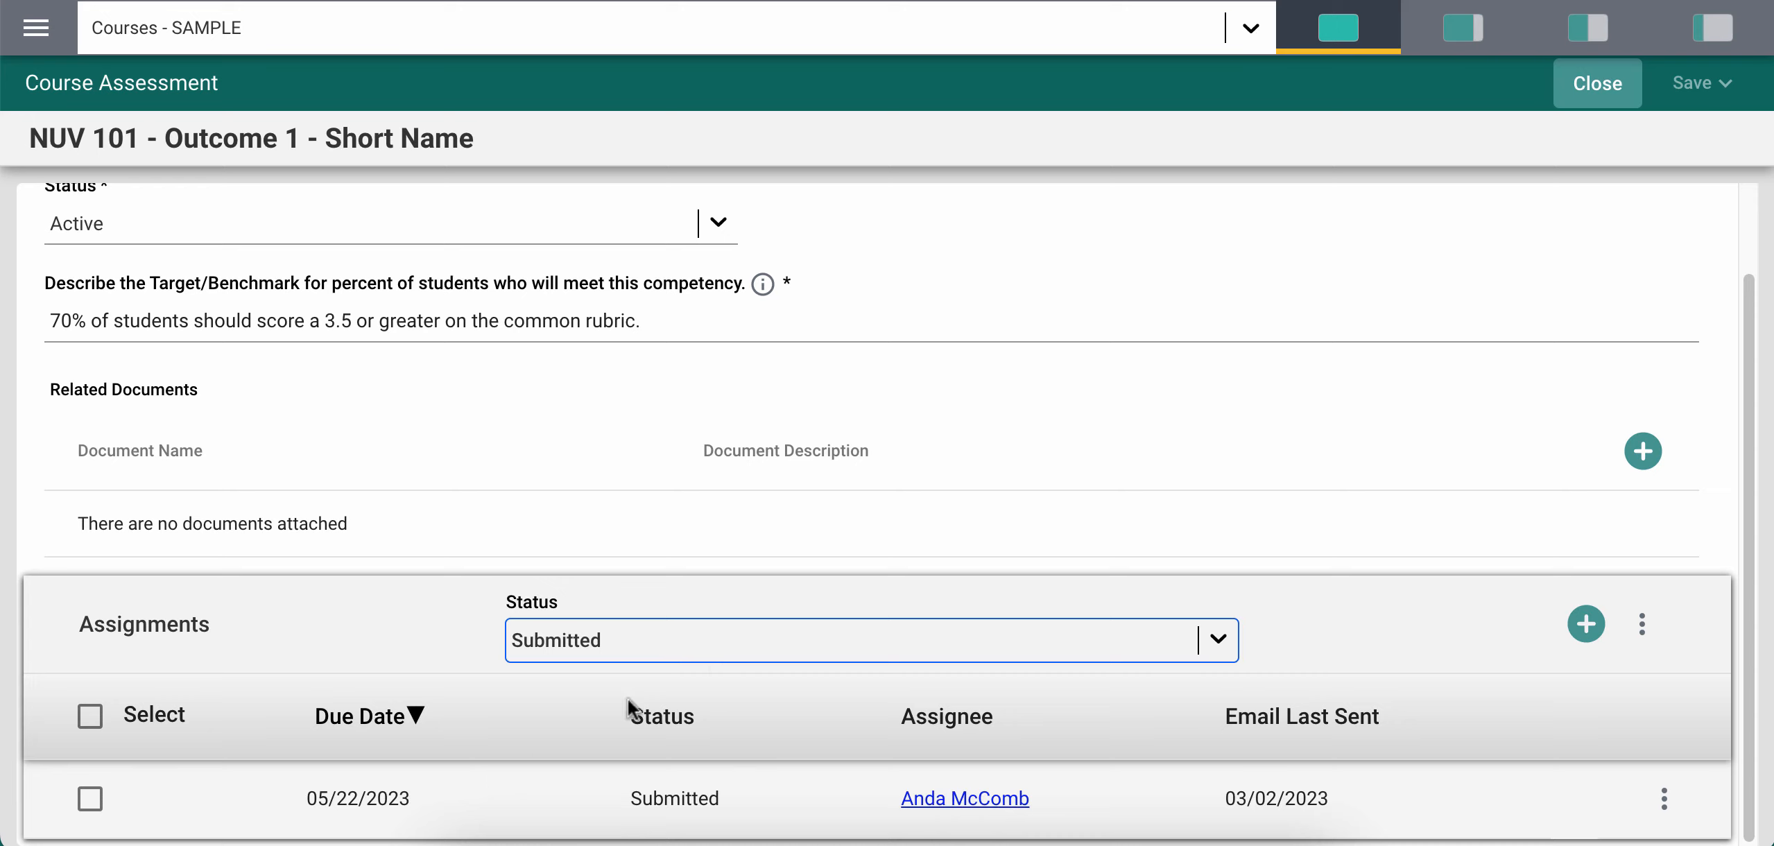
{"action": "left_click", "coordinate": [717, 648]}
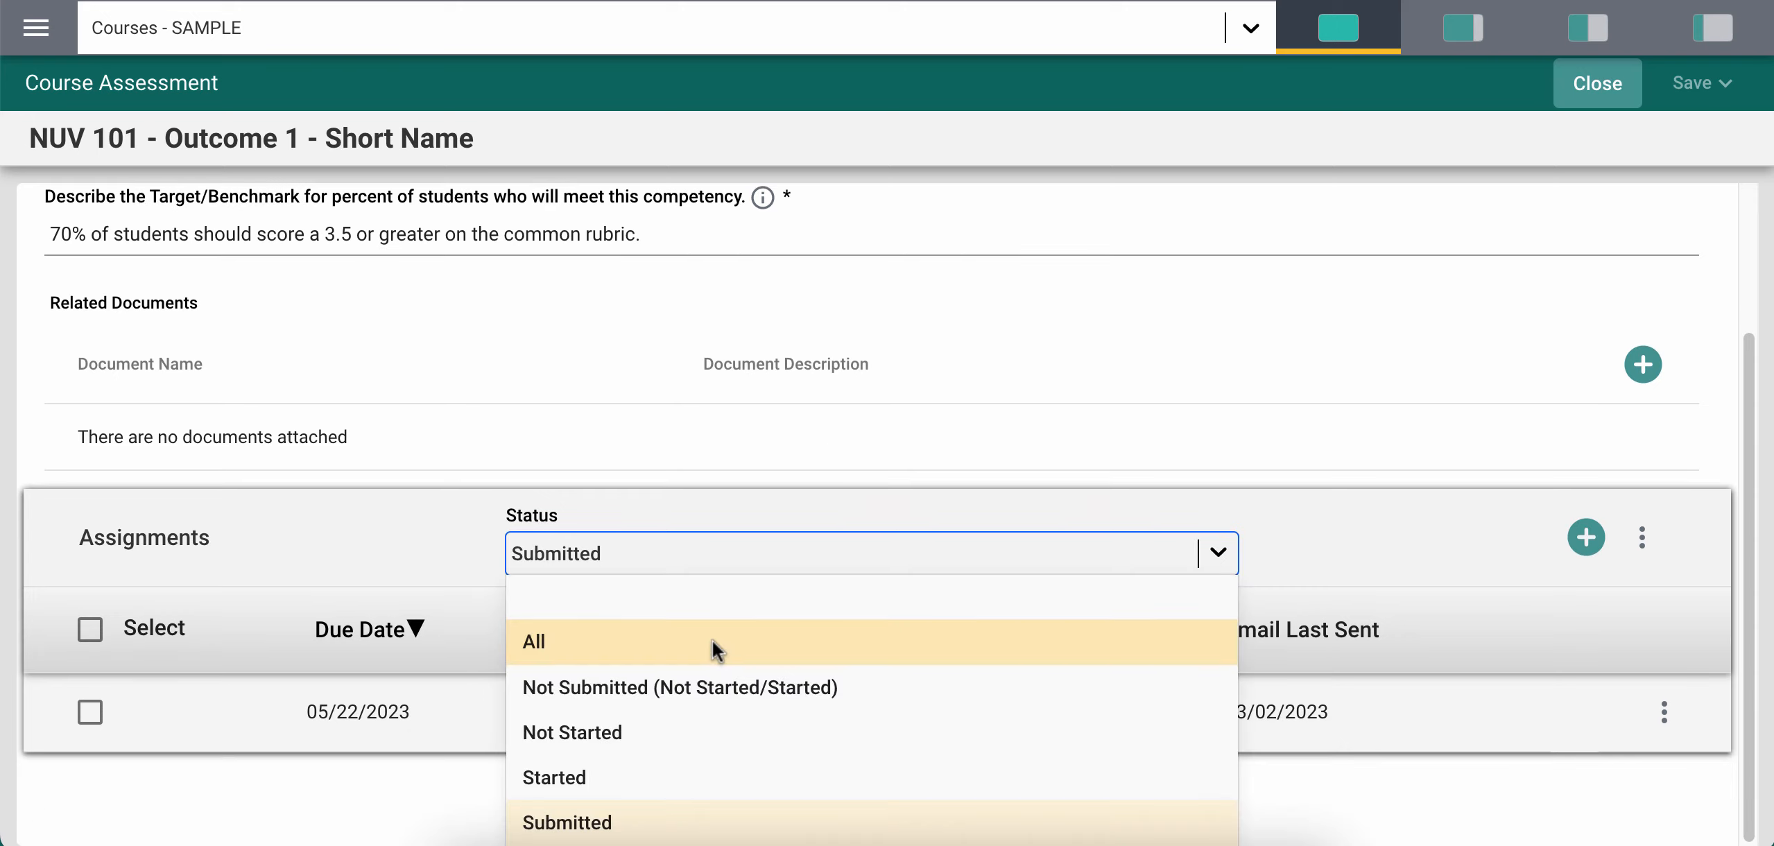
{"action": "left_click", "coordinate": [618, 690]}
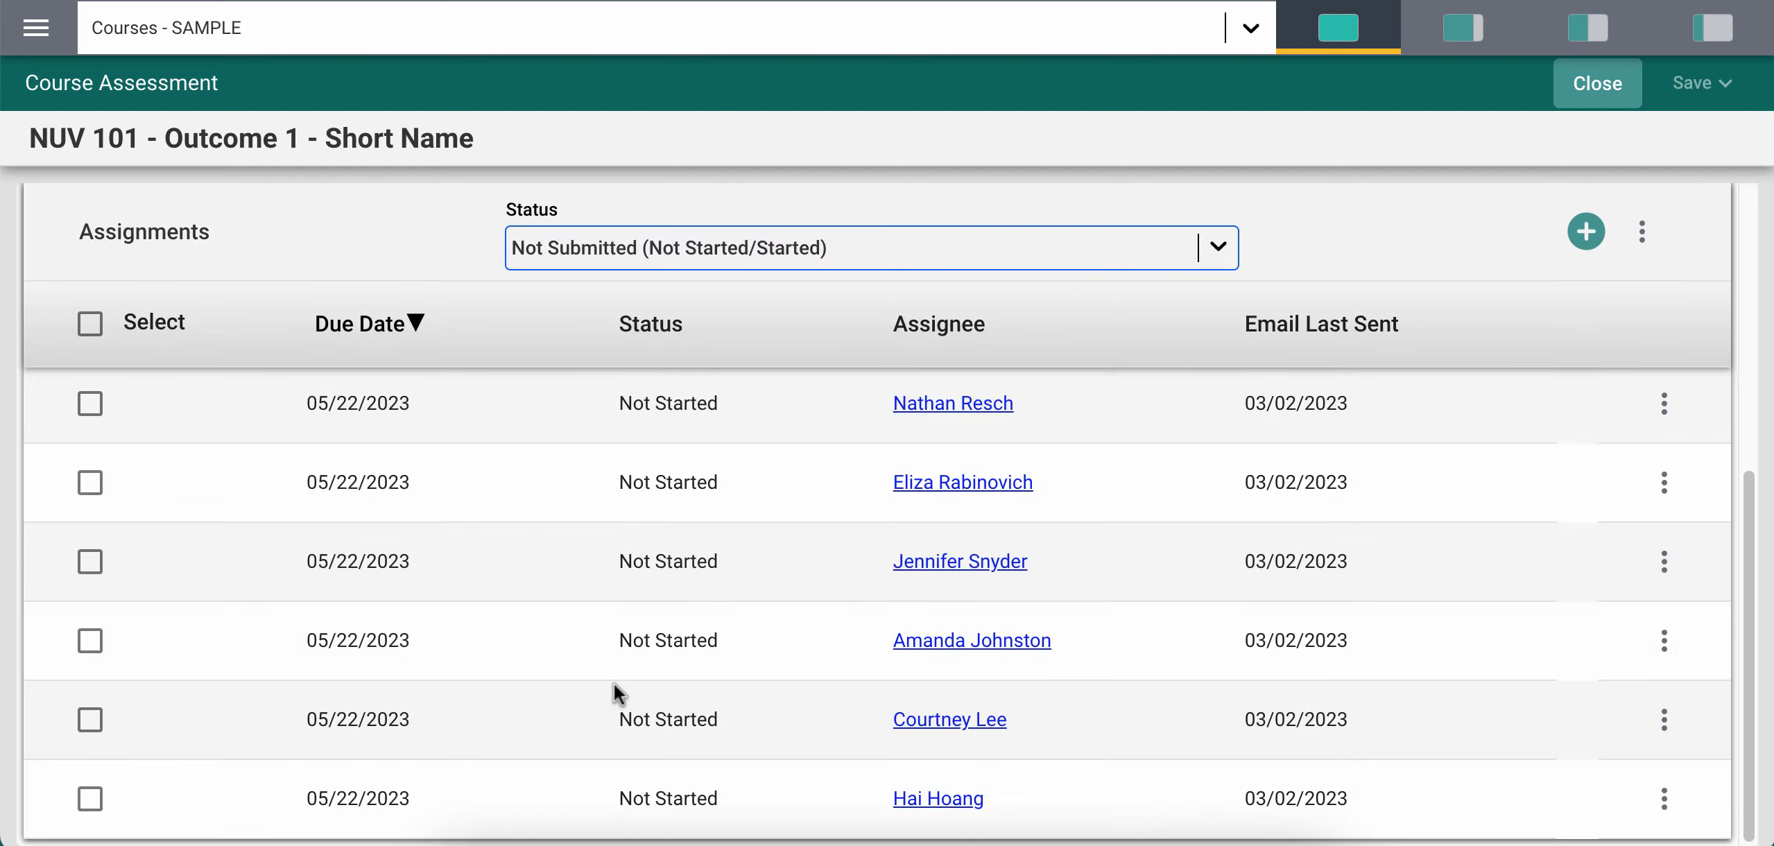
Start a new assignment for the target and show the target's details in the form
{"action": "left_click", "coordinate": [1586, 232]}
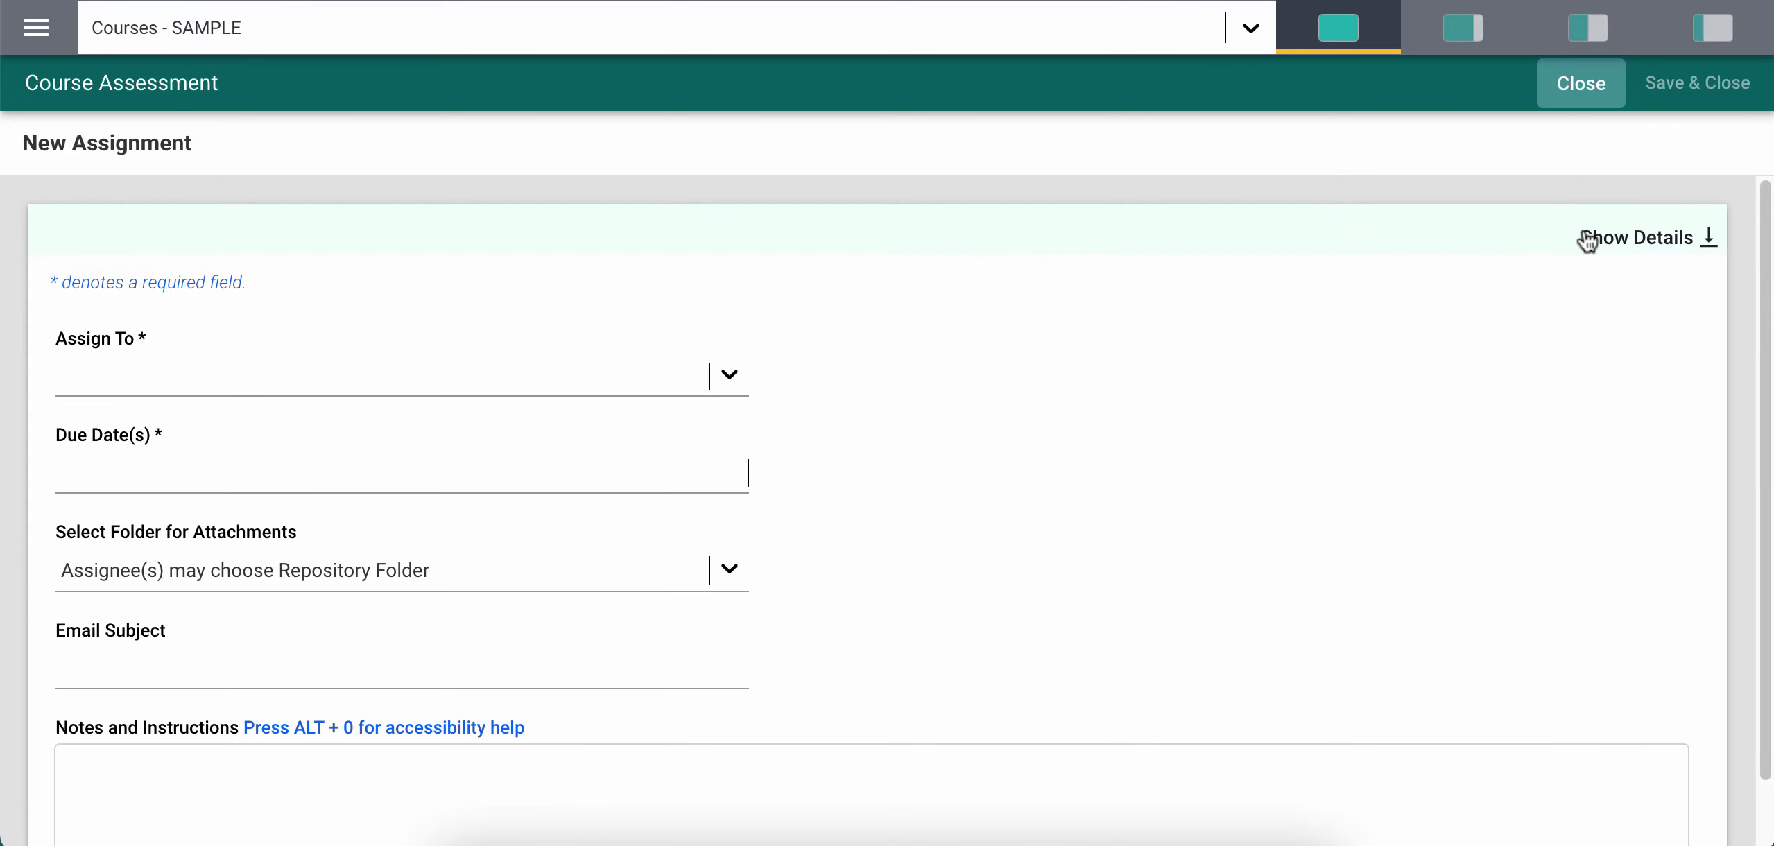
{"action": "left_click", "coordinate": [1619, 236]}
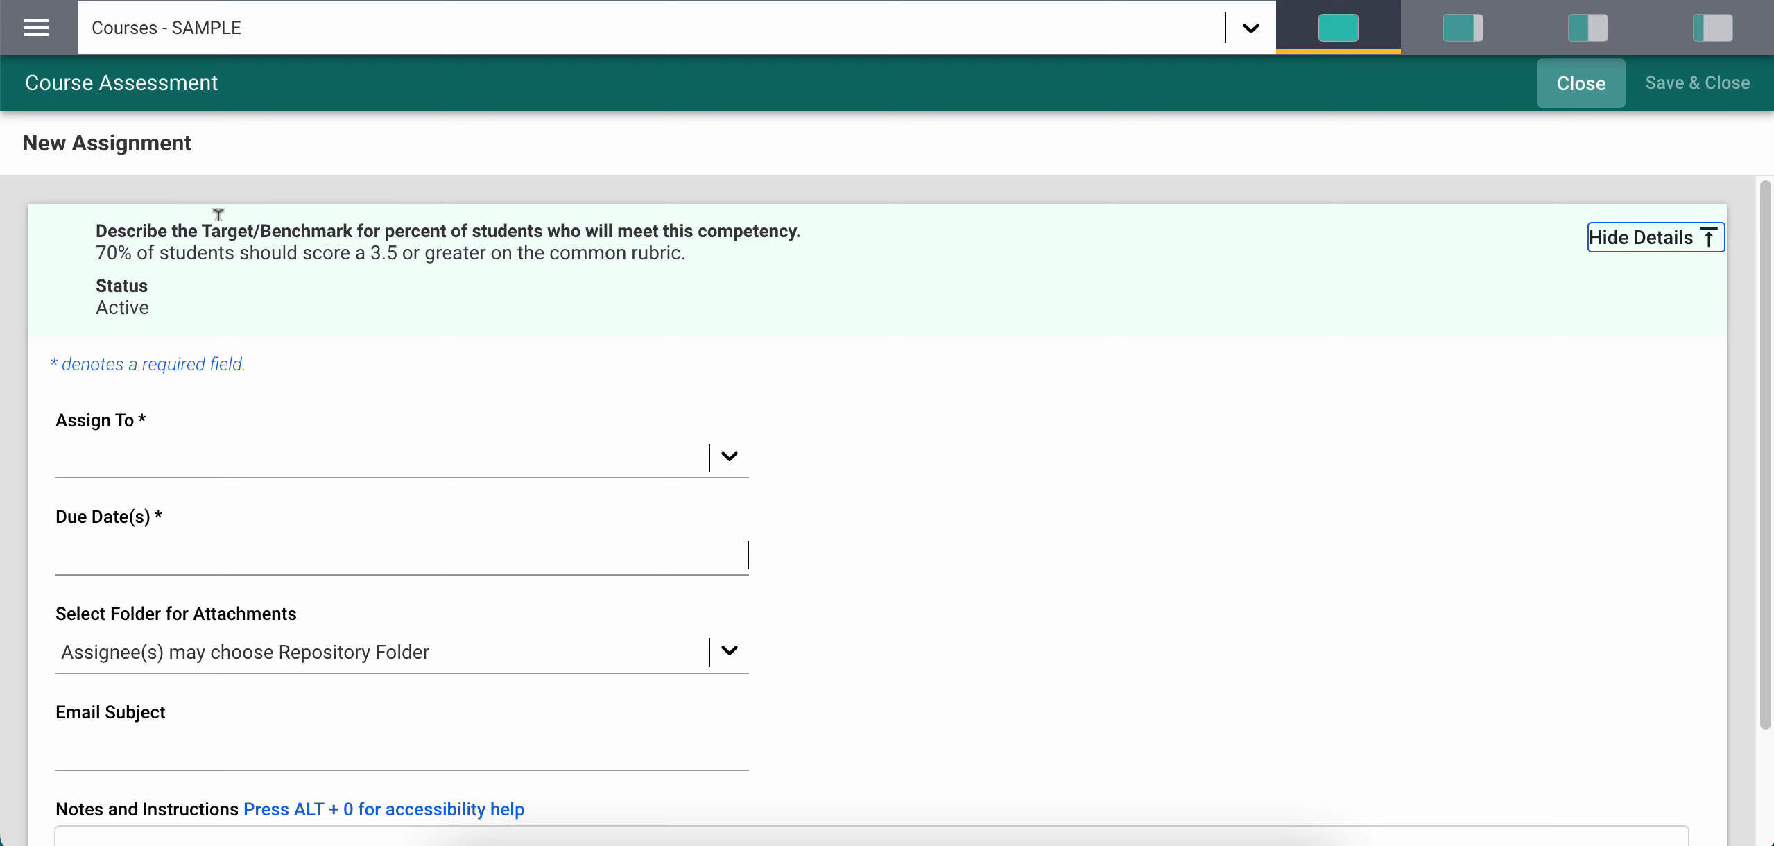
{"action": "left_click_drag", "start_coordinate": [97, 251], "coordinate": [430, 255]}
Assign the new assignment to five people: the first four and the sixth in the alphabetical assignee list
{"action": "left_click", "coordinate": [352, 469]}
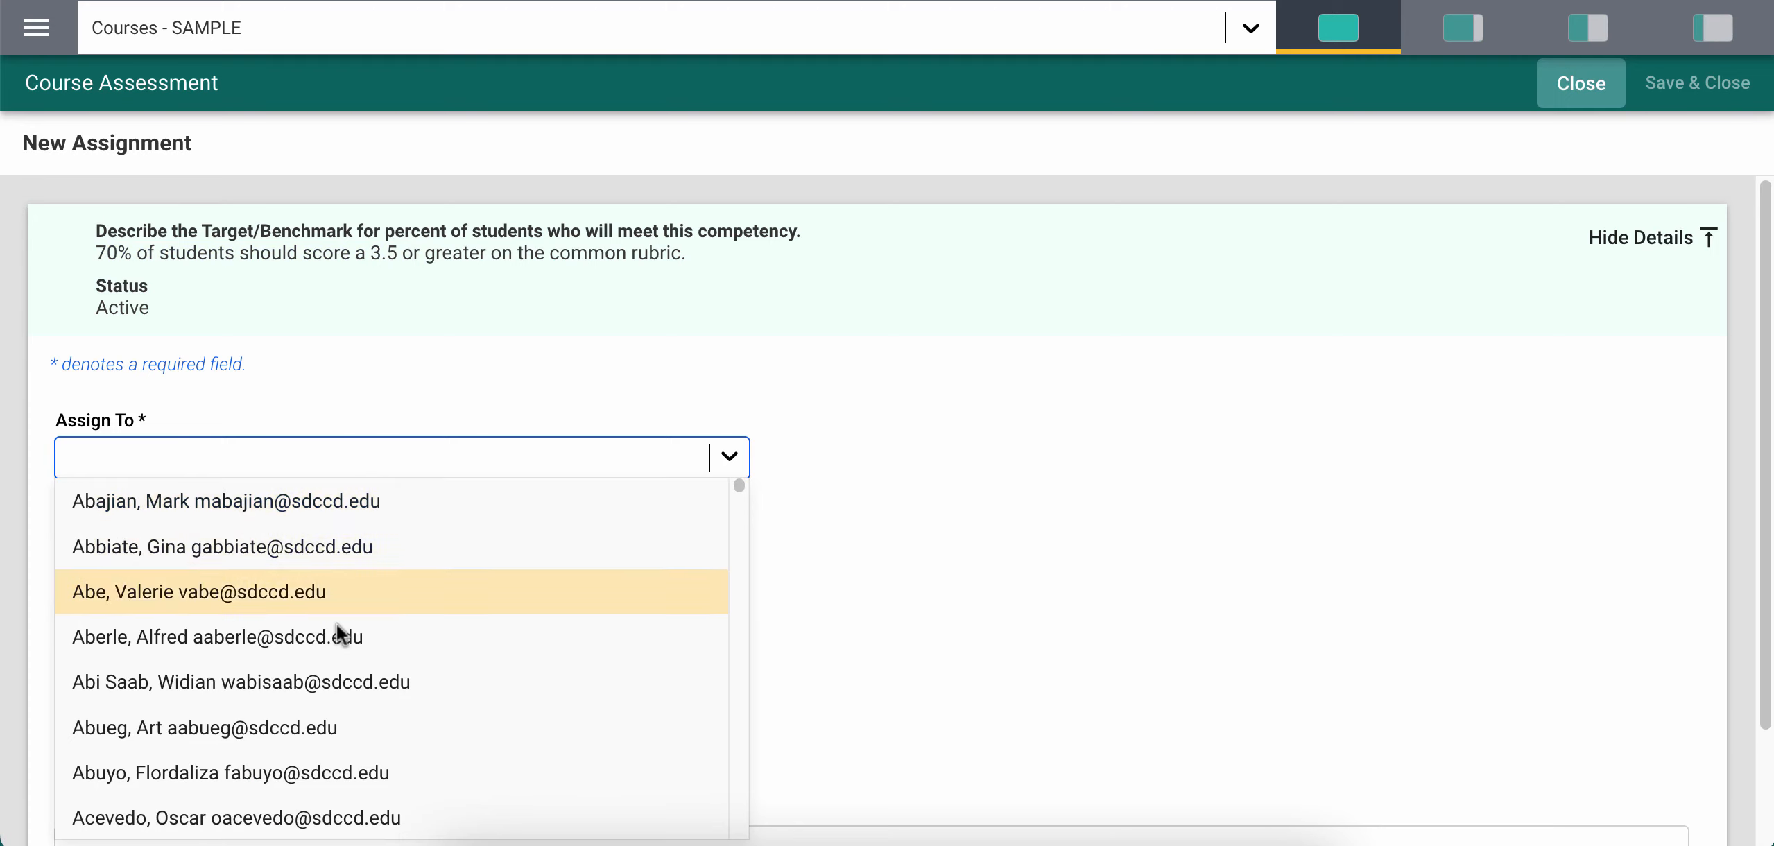
{"action": "scroll", "coordinate": [337, 624], "scroll_direction": "down", "scroll_amount": 5}
{"action": "scroll", "coordinate": [337, 624], "scroll_direction": "down", "scroll_amount": 15}
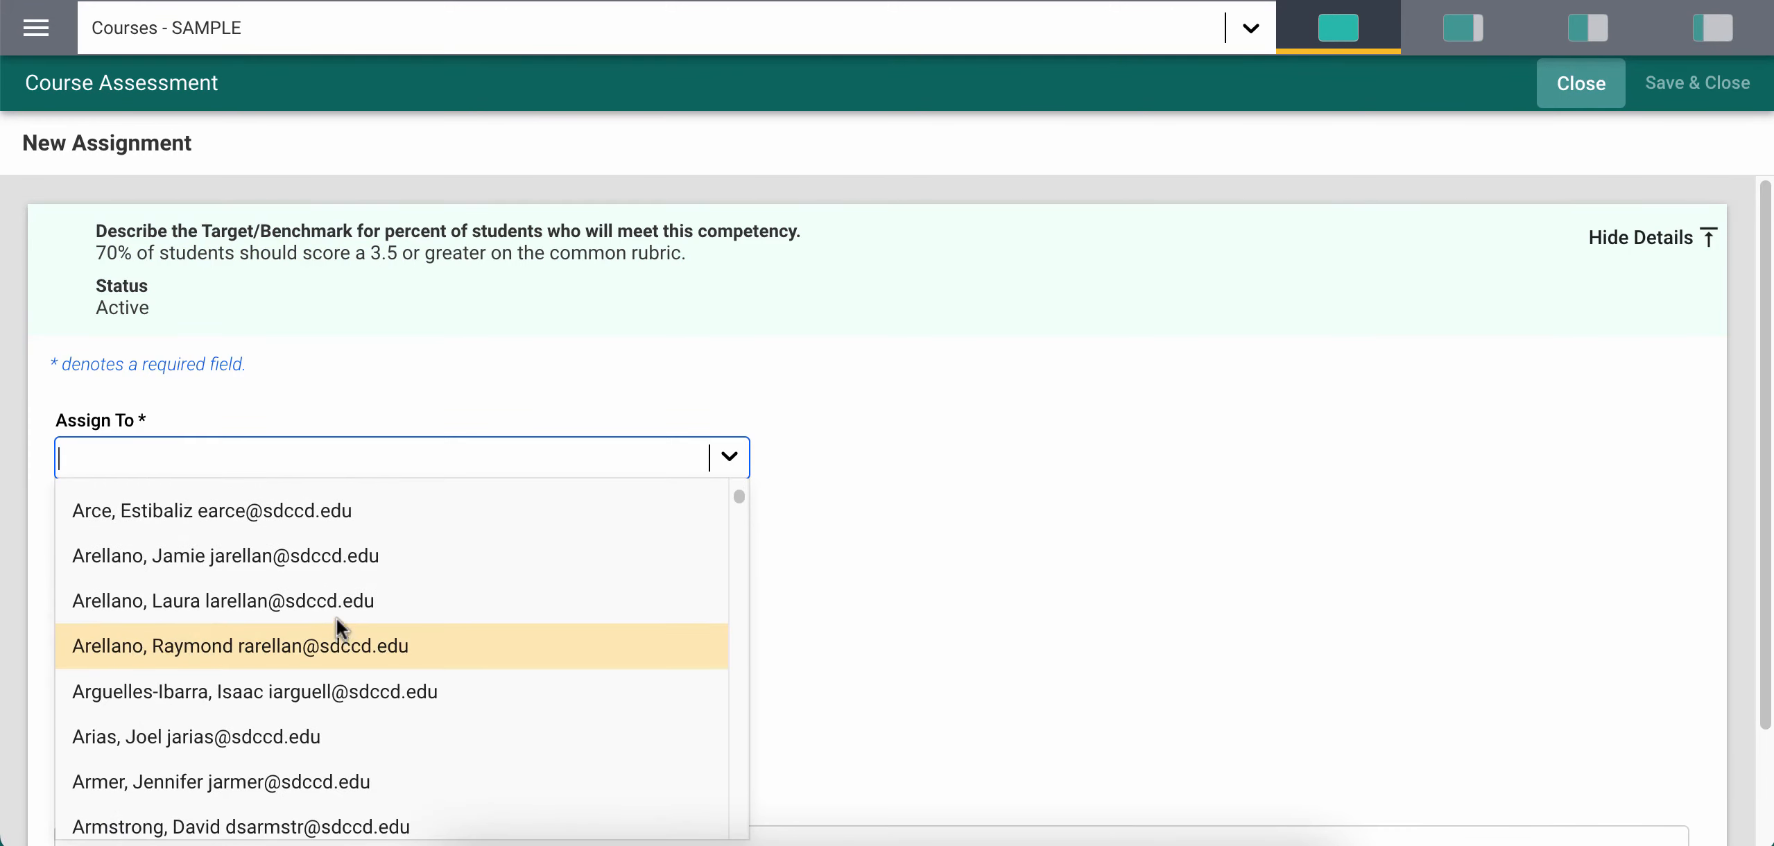
{"action": "scroll", "coordinate": [312, 791], "scroll_direction": "down", "scroll_amount": 10}
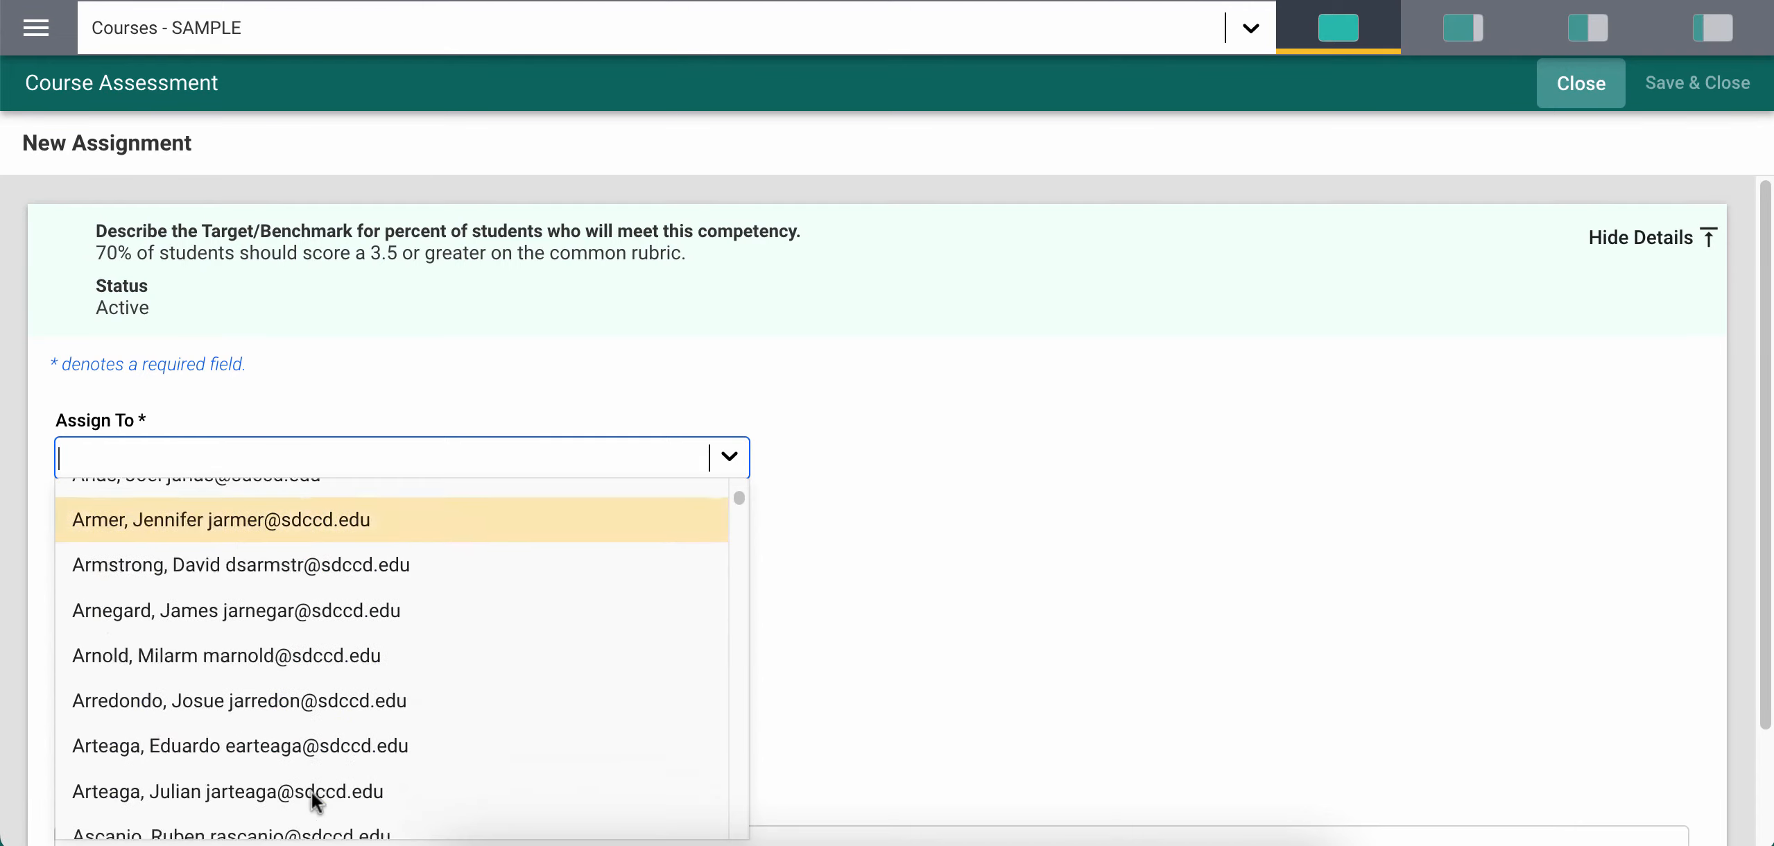
{"action": "scroll", "coordinate": [312, 791], "scroll_direction": "down", "scroll_amount": 2}
{"action": "scroll", "coordinate": [312, 792], "scroll_direction": "up", "scroll_amount": 20}
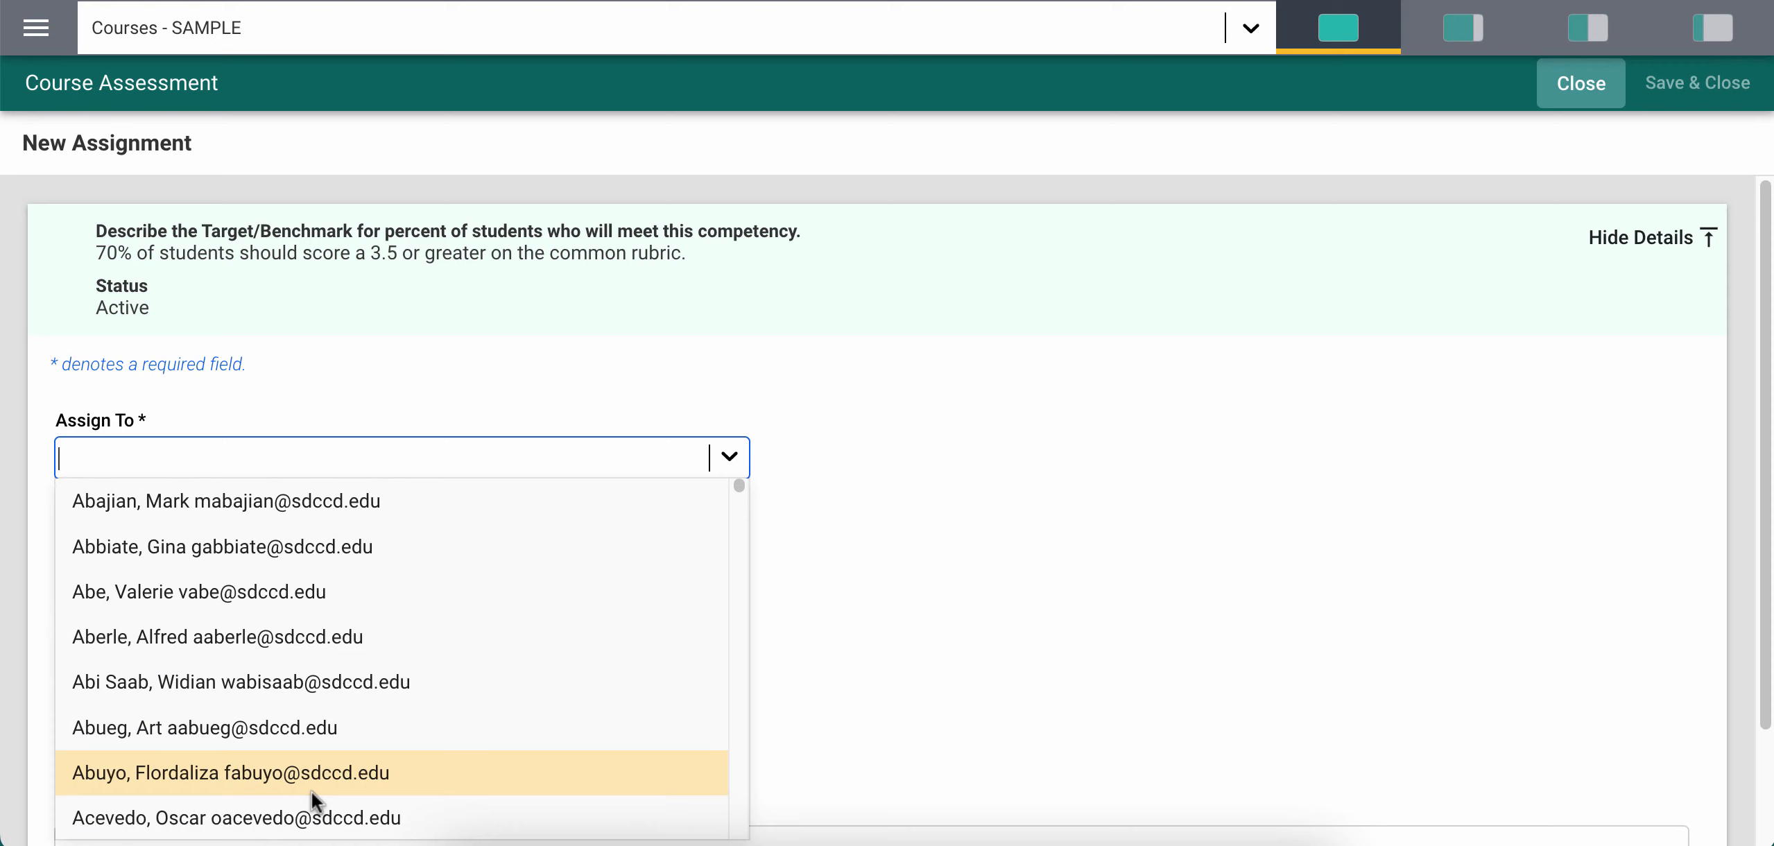
{"action": "left_click", "coordinate": [269, 510]}
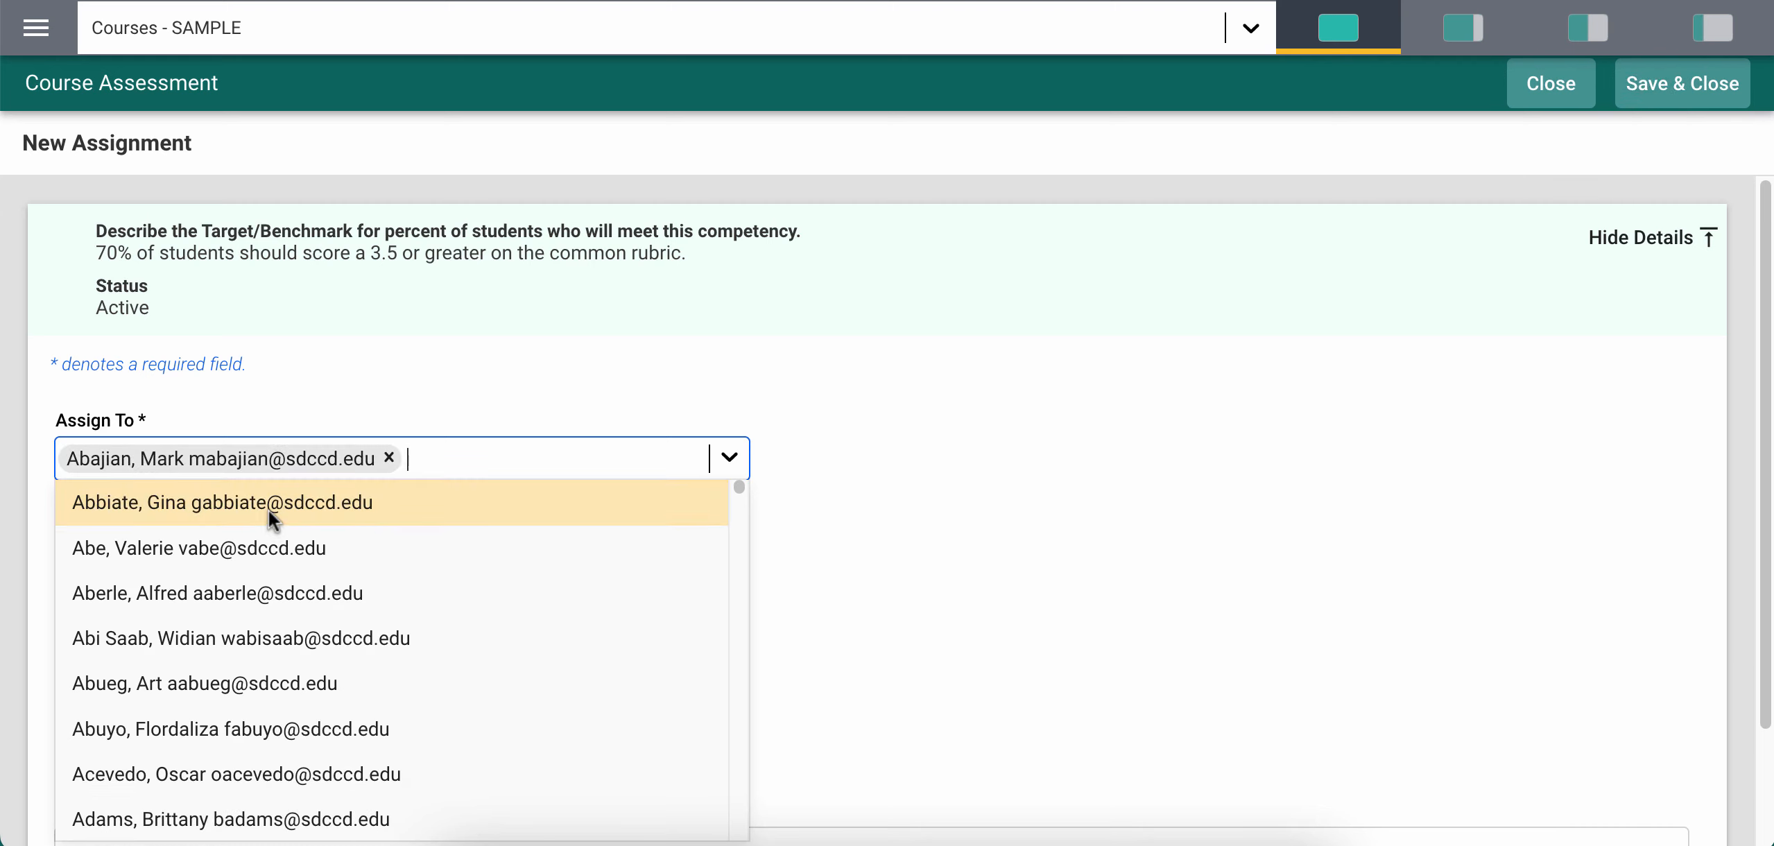
{"action": "left_click", "coordinate": [269, 510]}
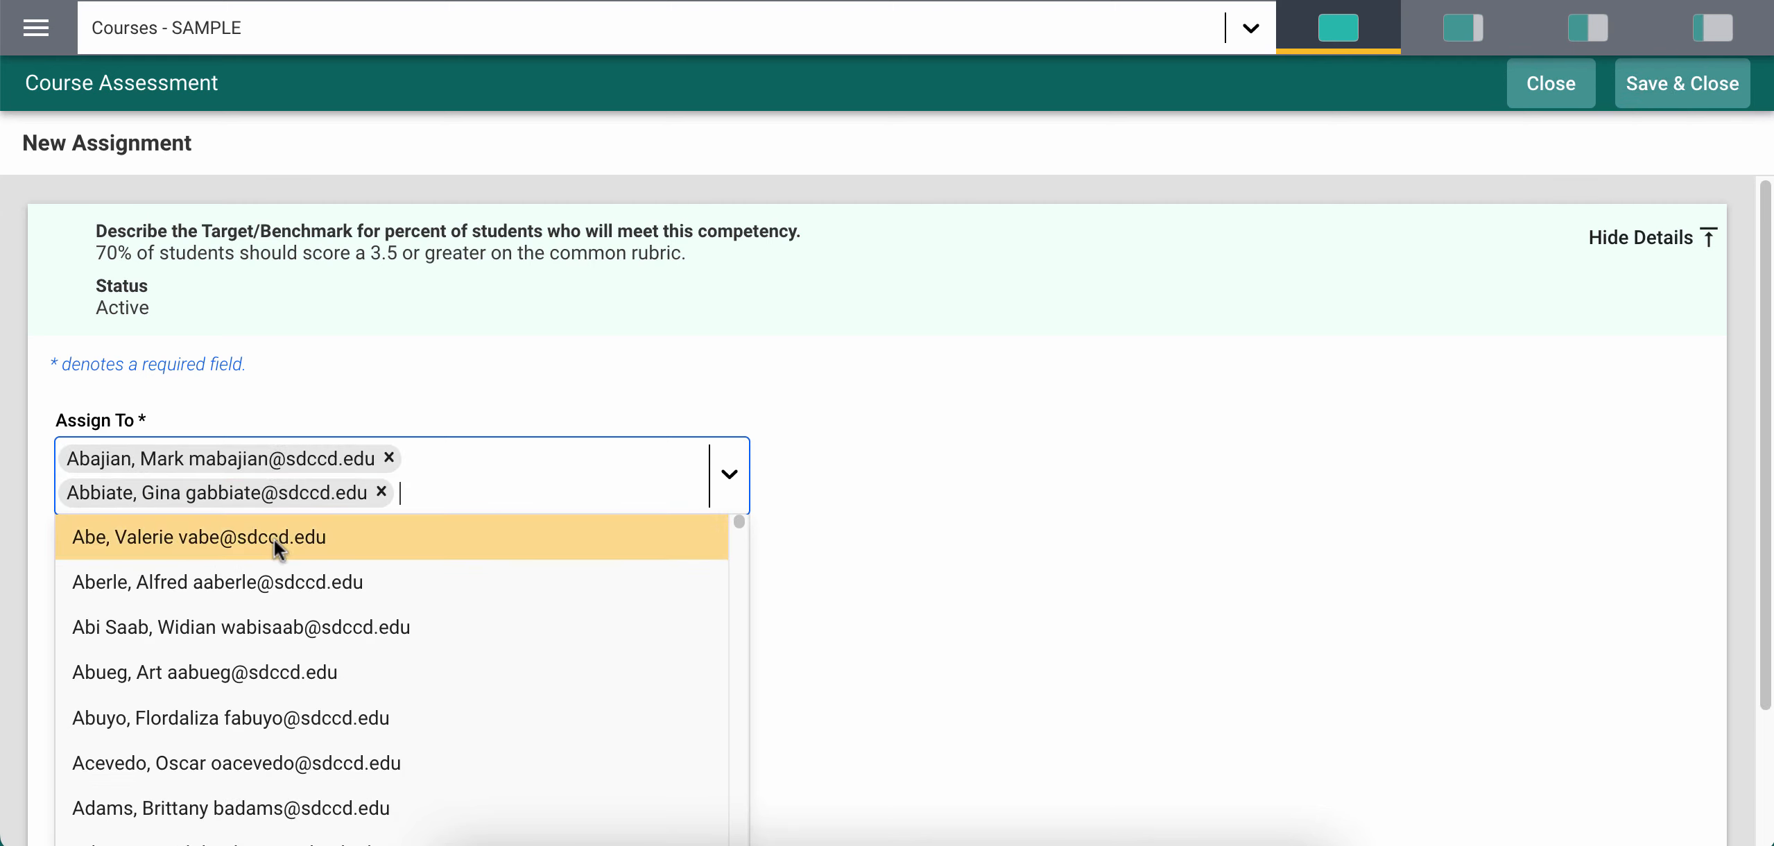
{"action": "left_click", "coordinate": [275, 539]}
{"action": "left_click", "coordinate": [270, 568]}
{"action": "left_click", "coordinate": [266, 611]}
Search the assignee list by a partial first name and add the third matching person
{"action": "scroll", "coordinate": [266, 628], "scroll_direction": "down", "scroll_amount": 5}
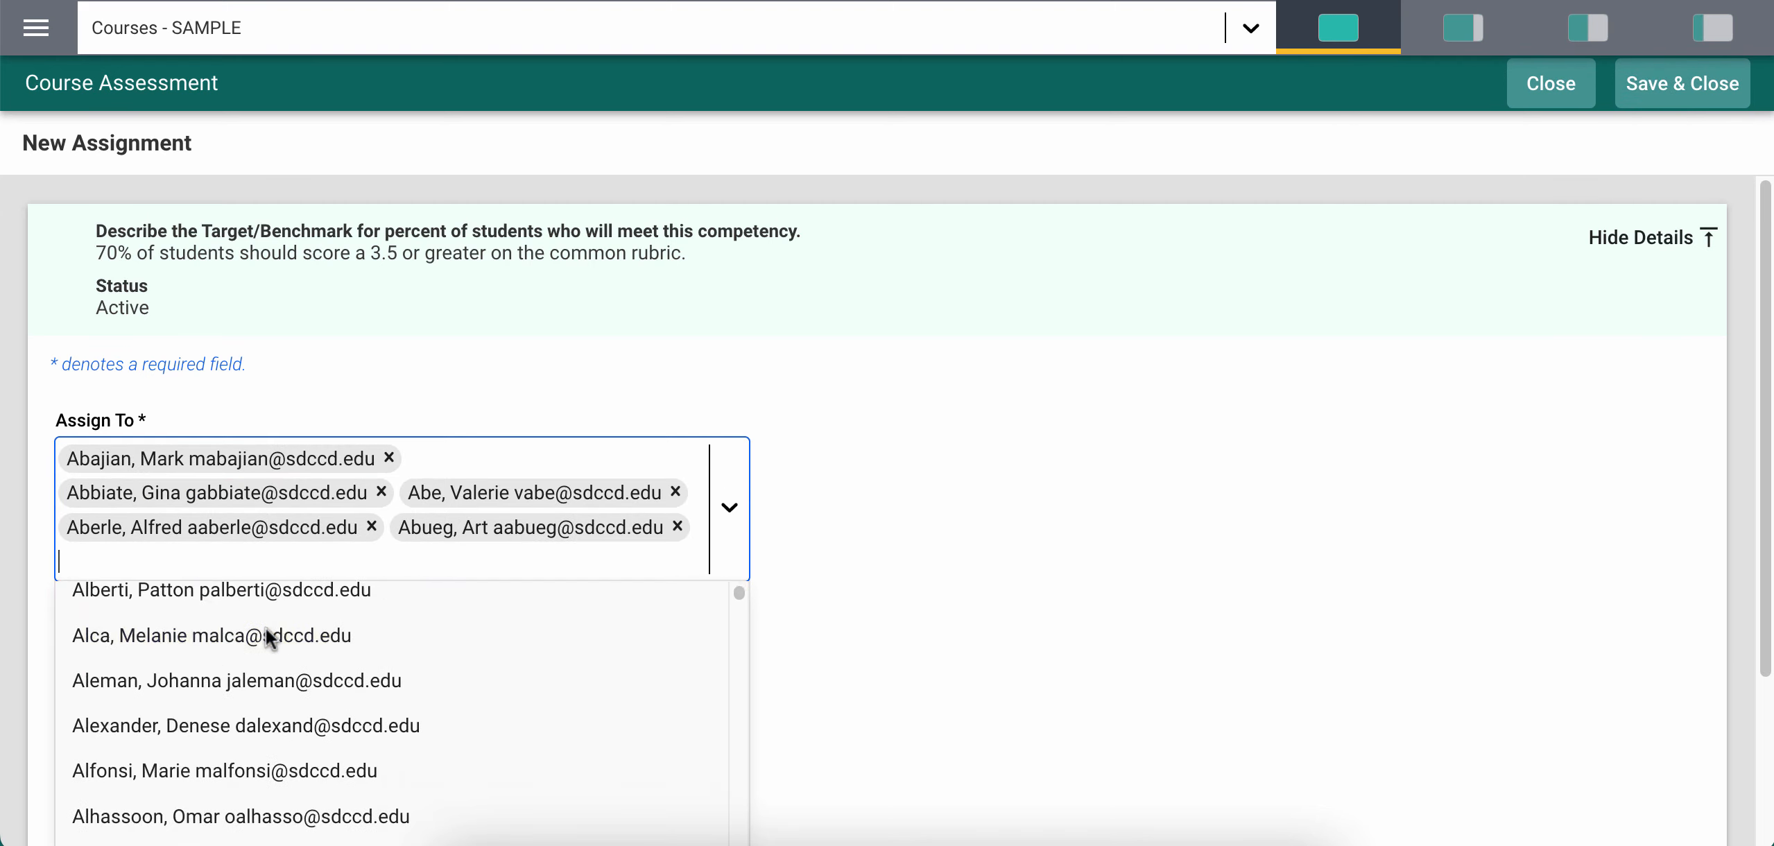
{"action": "type", "text": "eliza"}
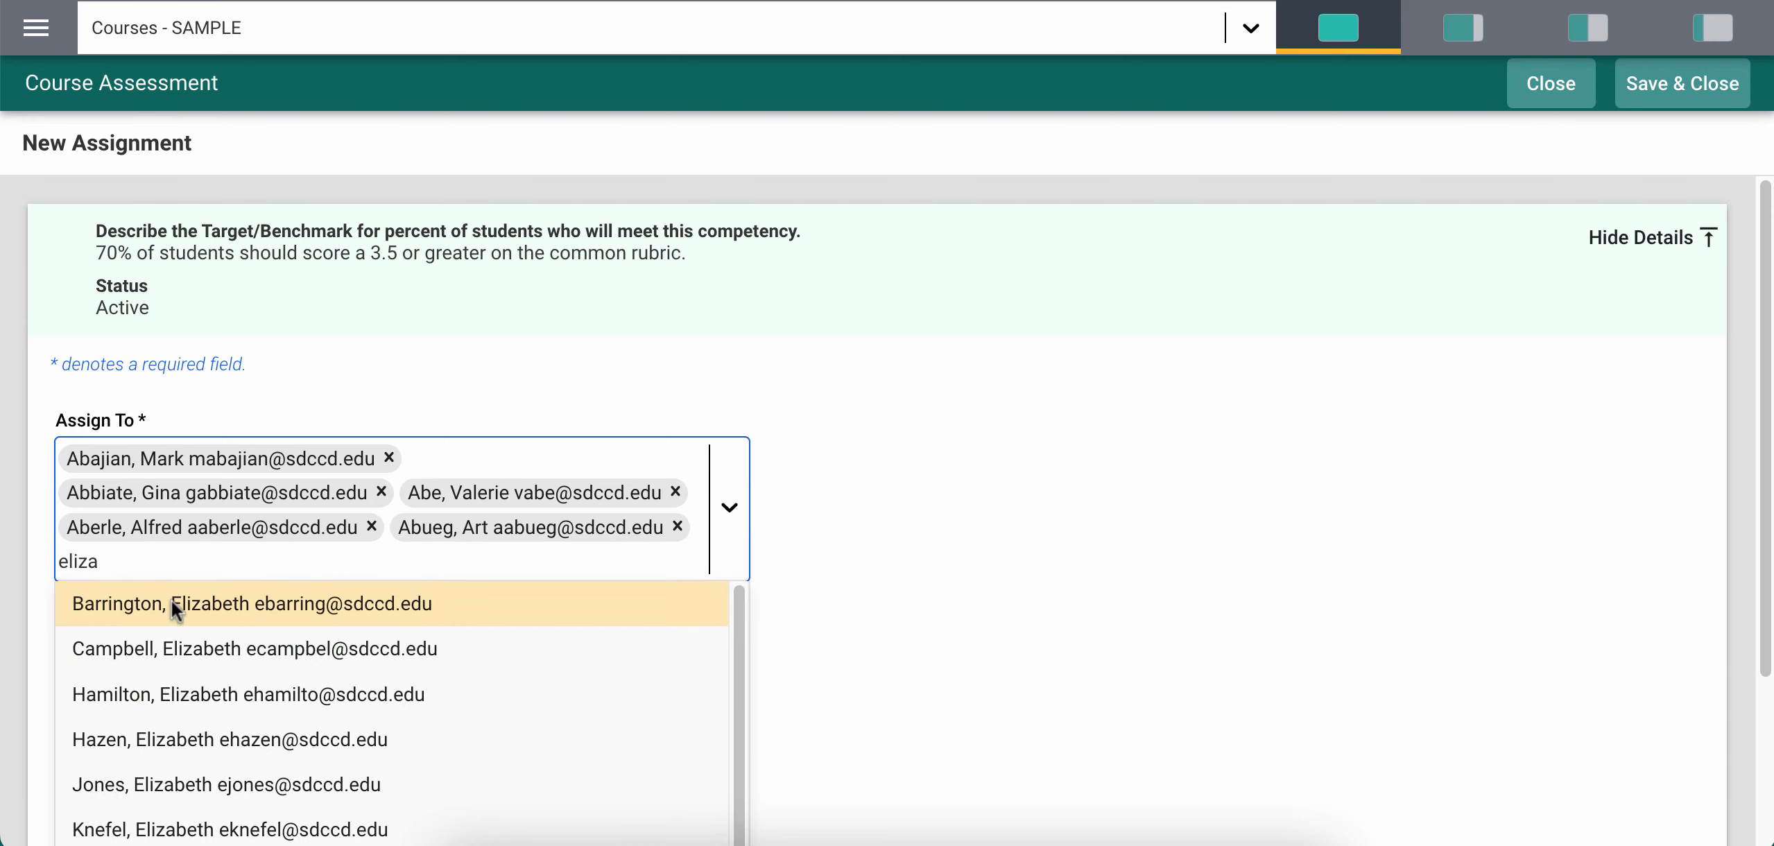
{"action": "left_click", "coordinate": [180, 690]}
{"action": "left_click", "coordinate": [828, 570]}
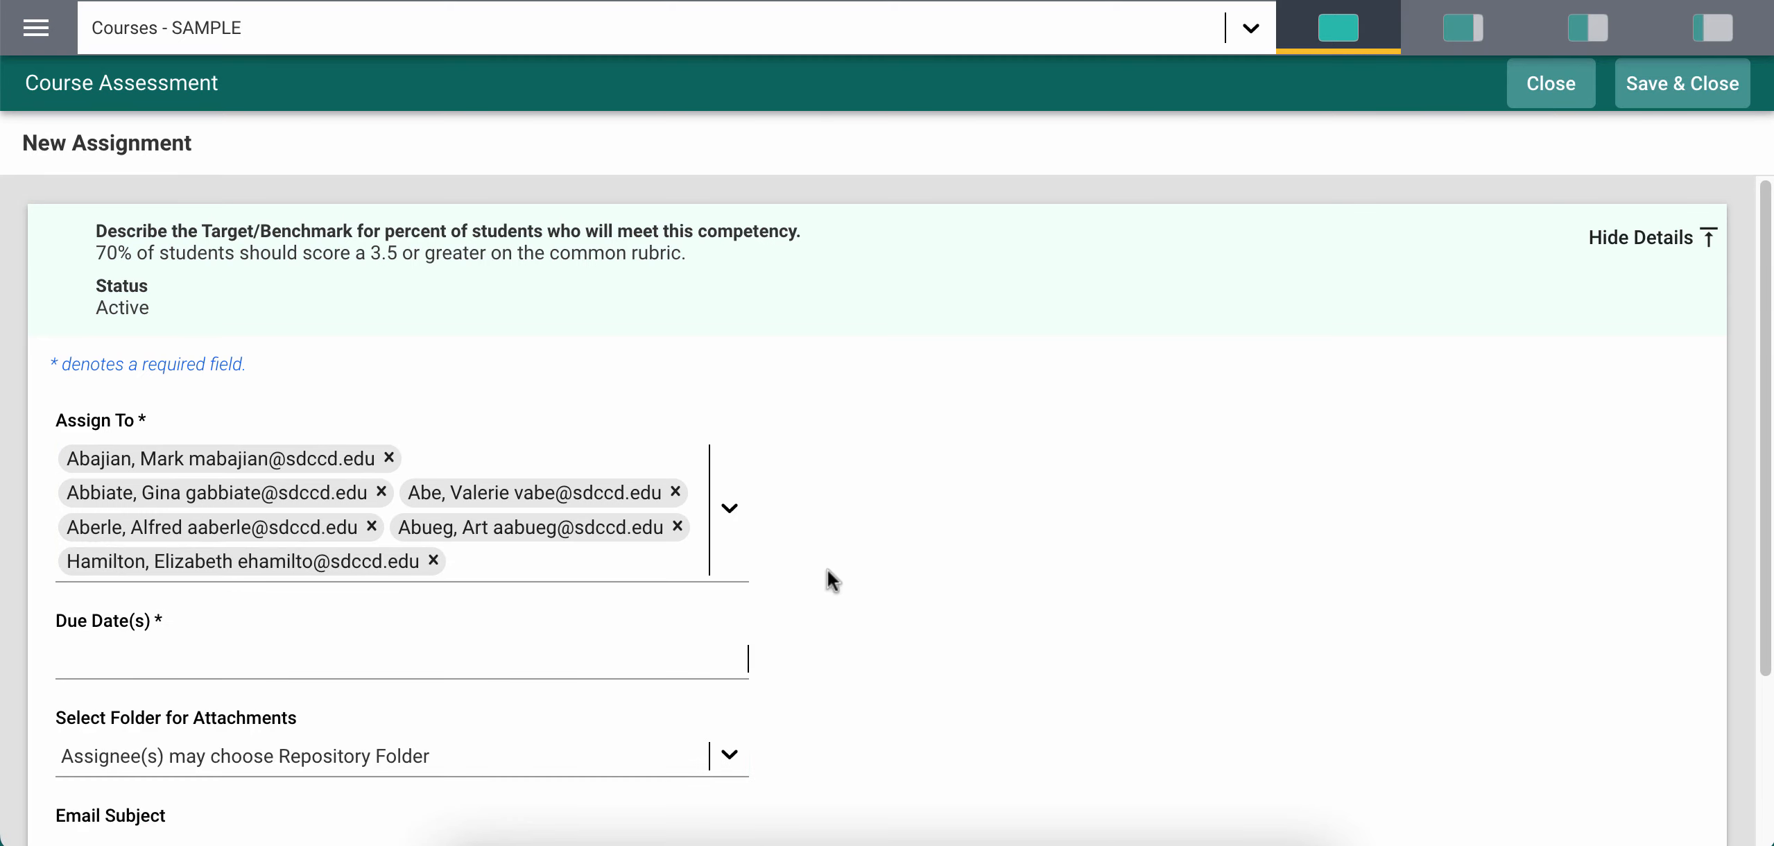
Set 5/15/2023 as the assignment's individual due date and save it
{"action": "scroll", "coordinate": [828, 569], "scroll_direction": "down", "scroll_amount": 3}
{"action": "left_click", "coordinate": [546, 478]}
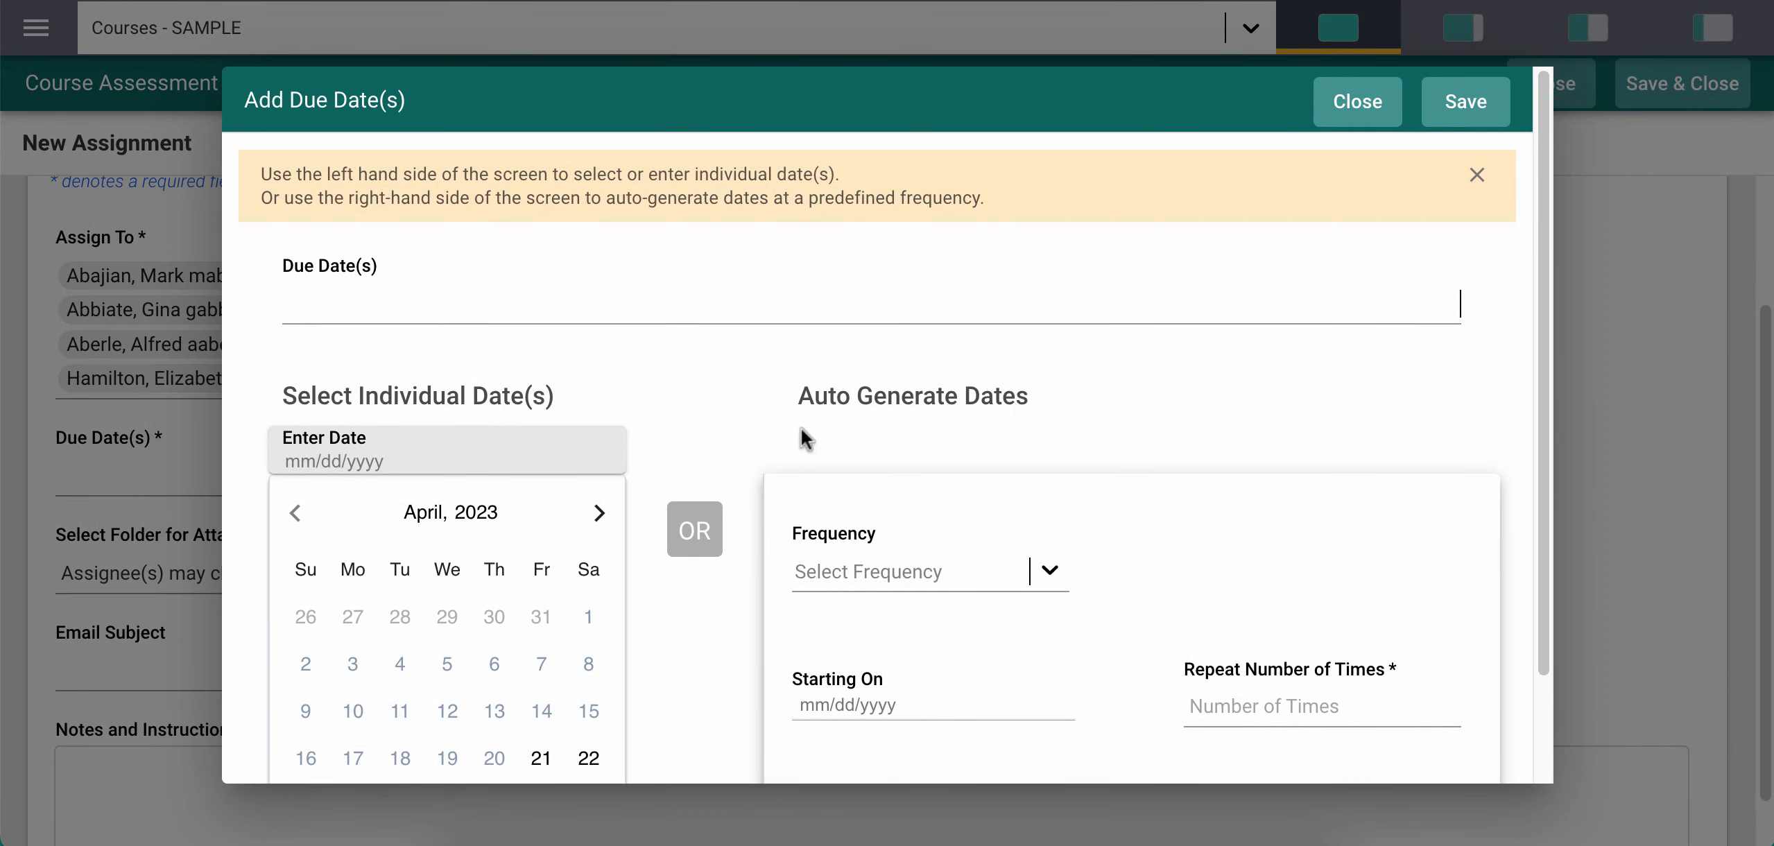
{"action": "left_click", "coordinate": [598, 513]}
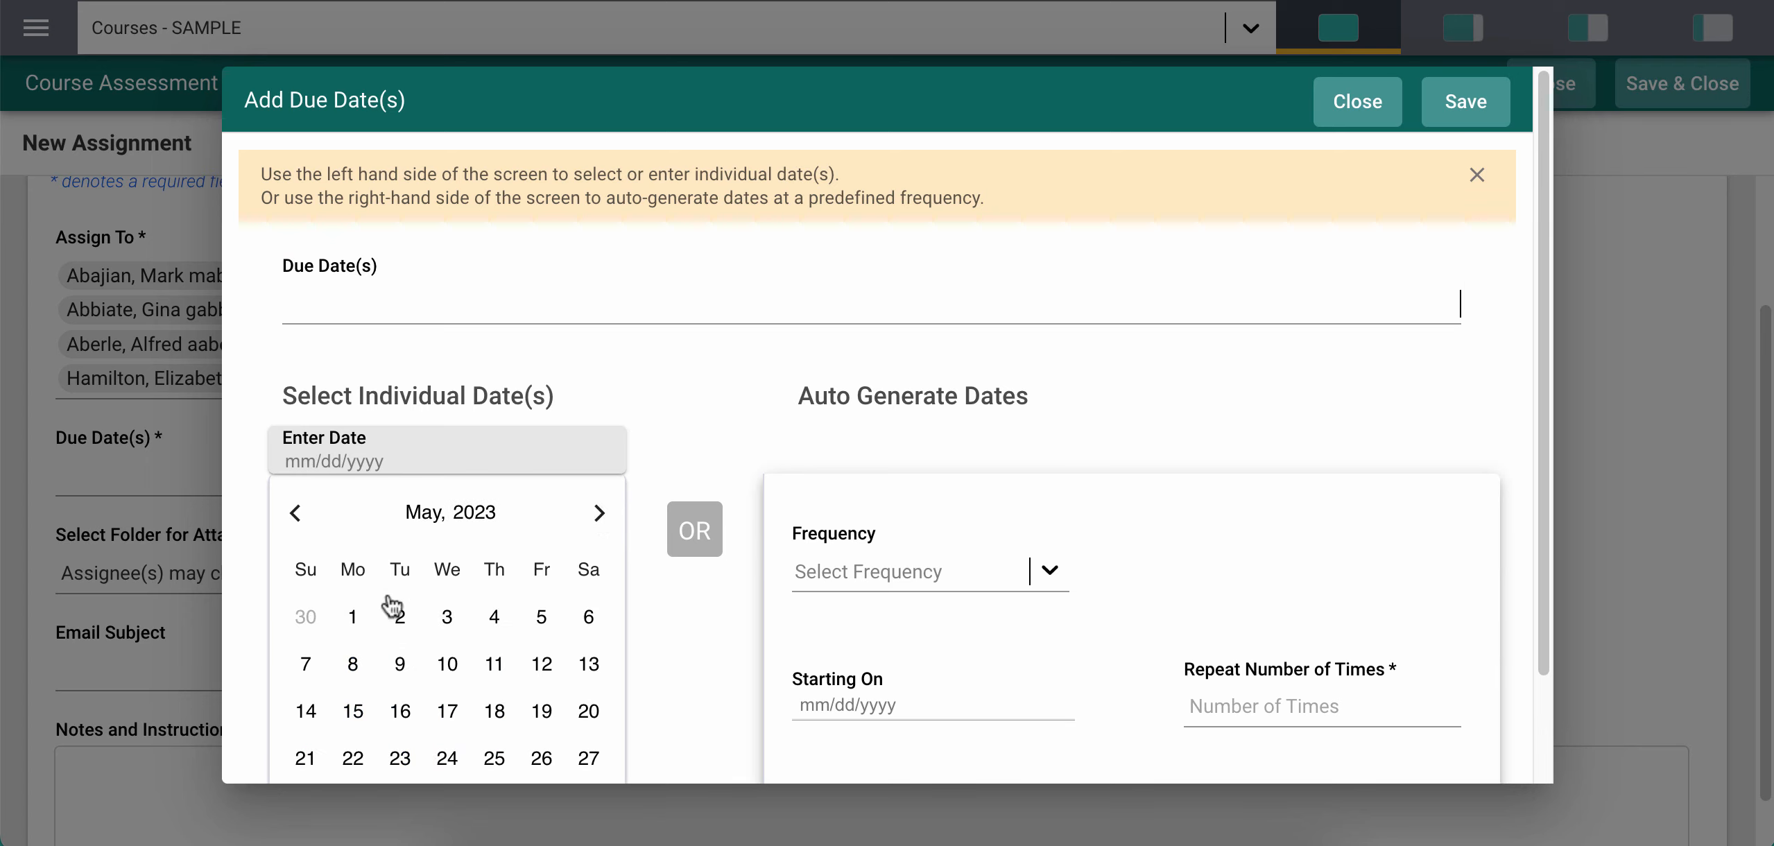
{"action": "left_click", "coordinate": [353, 712]}
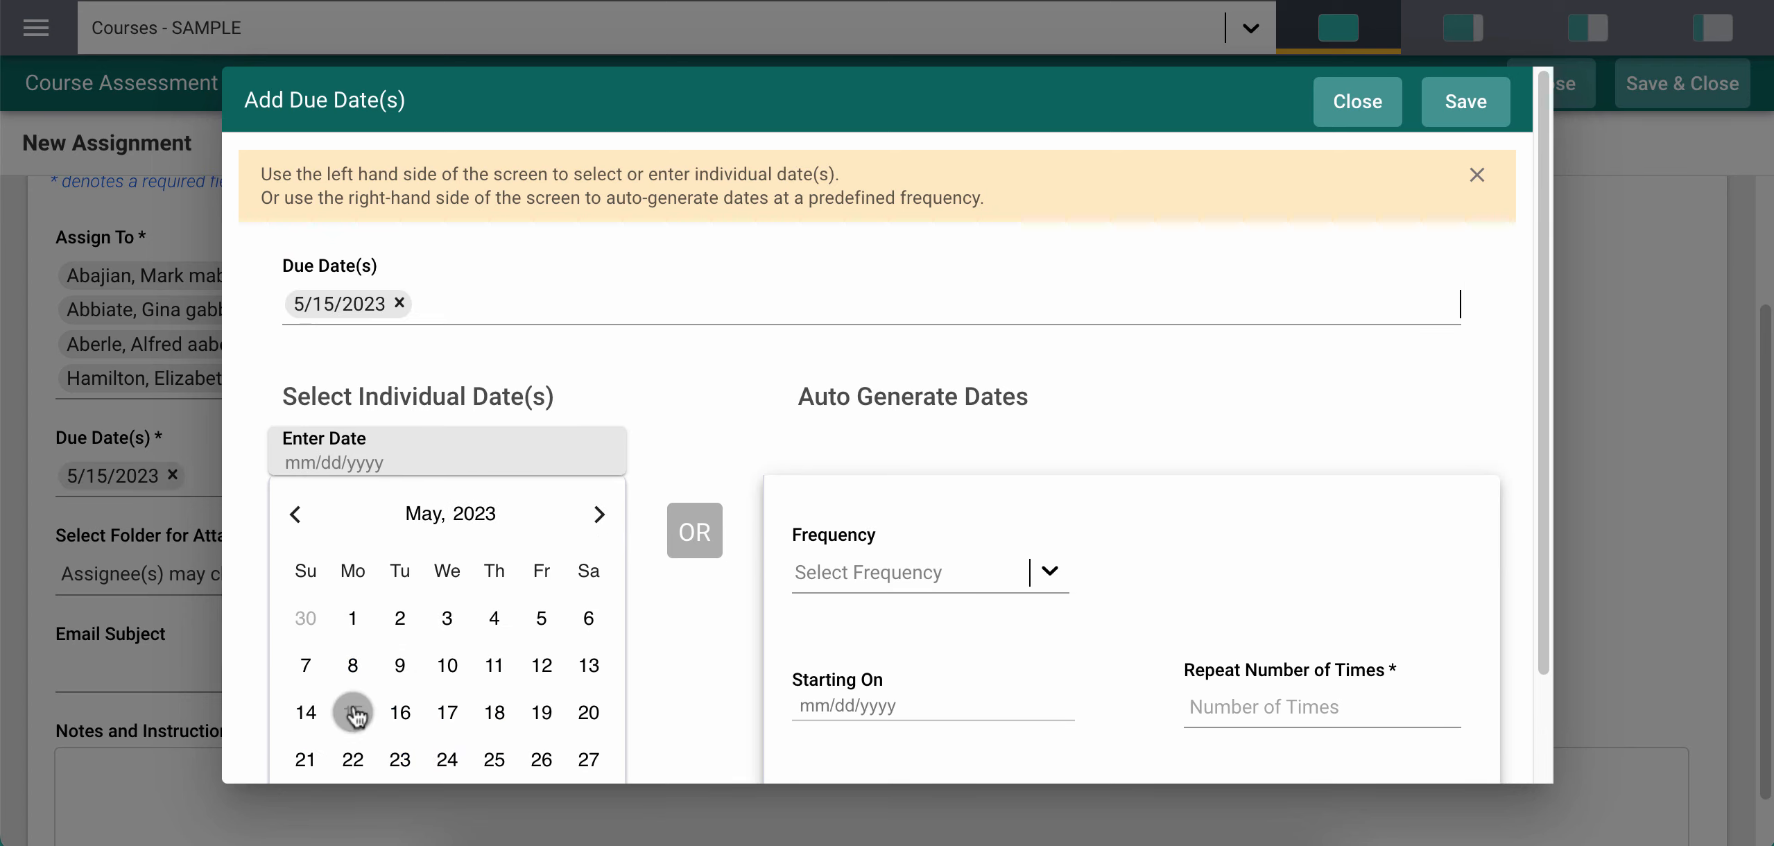
{"action": "left_click", "coordinate": [1462, 103]}
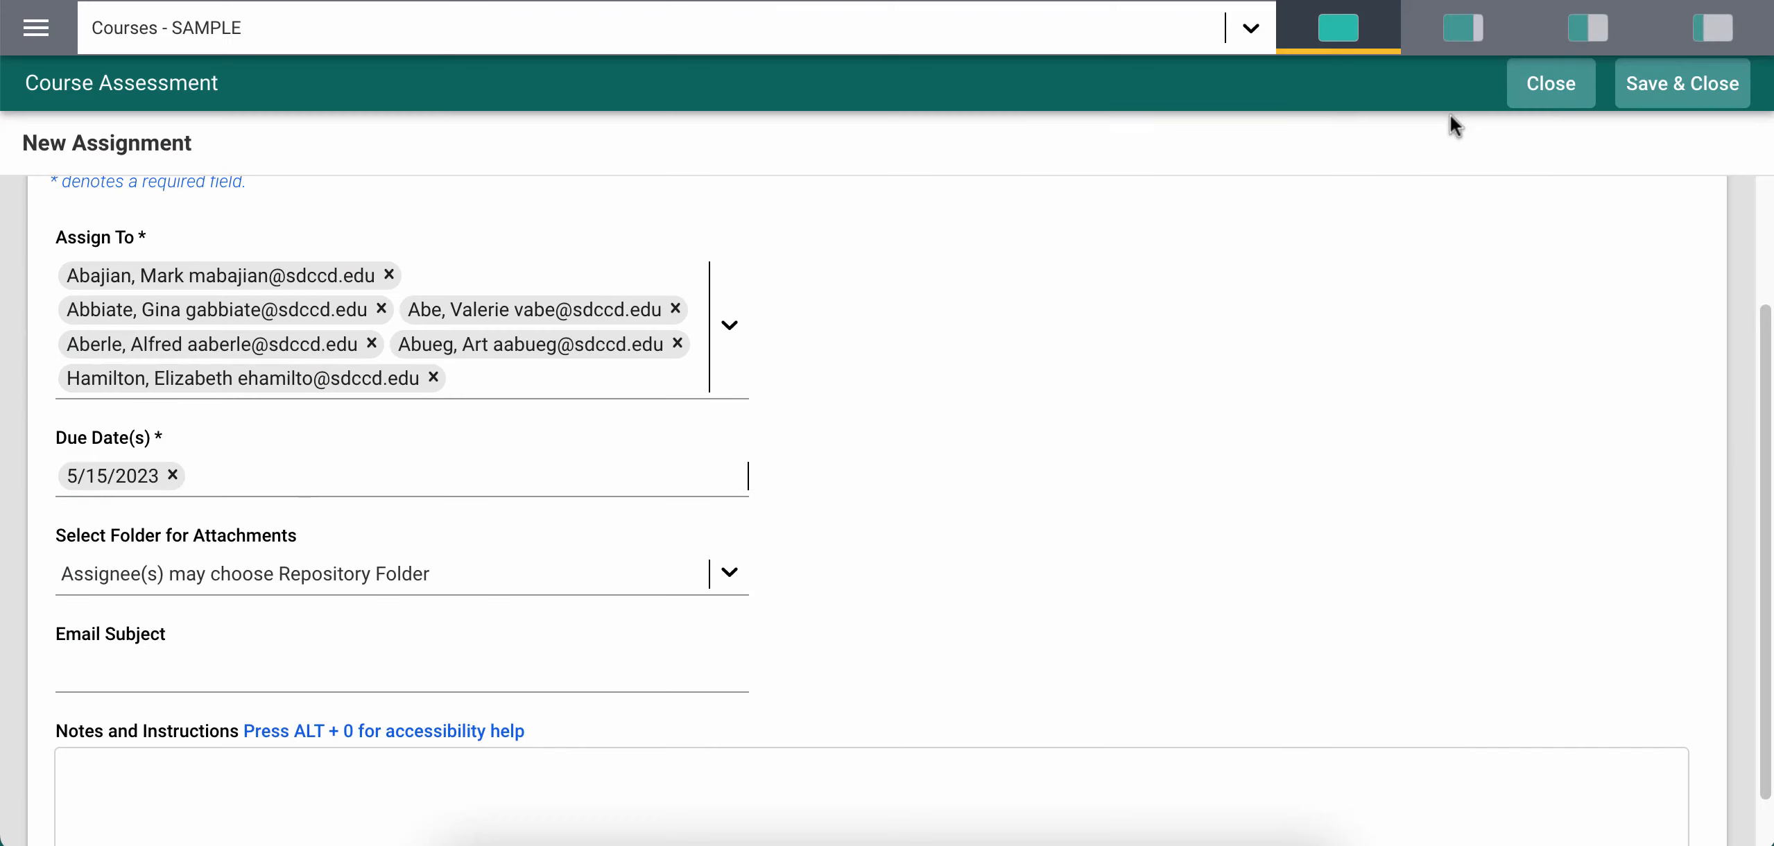
{"action": "left_click", "coordinate": [483, 571]}
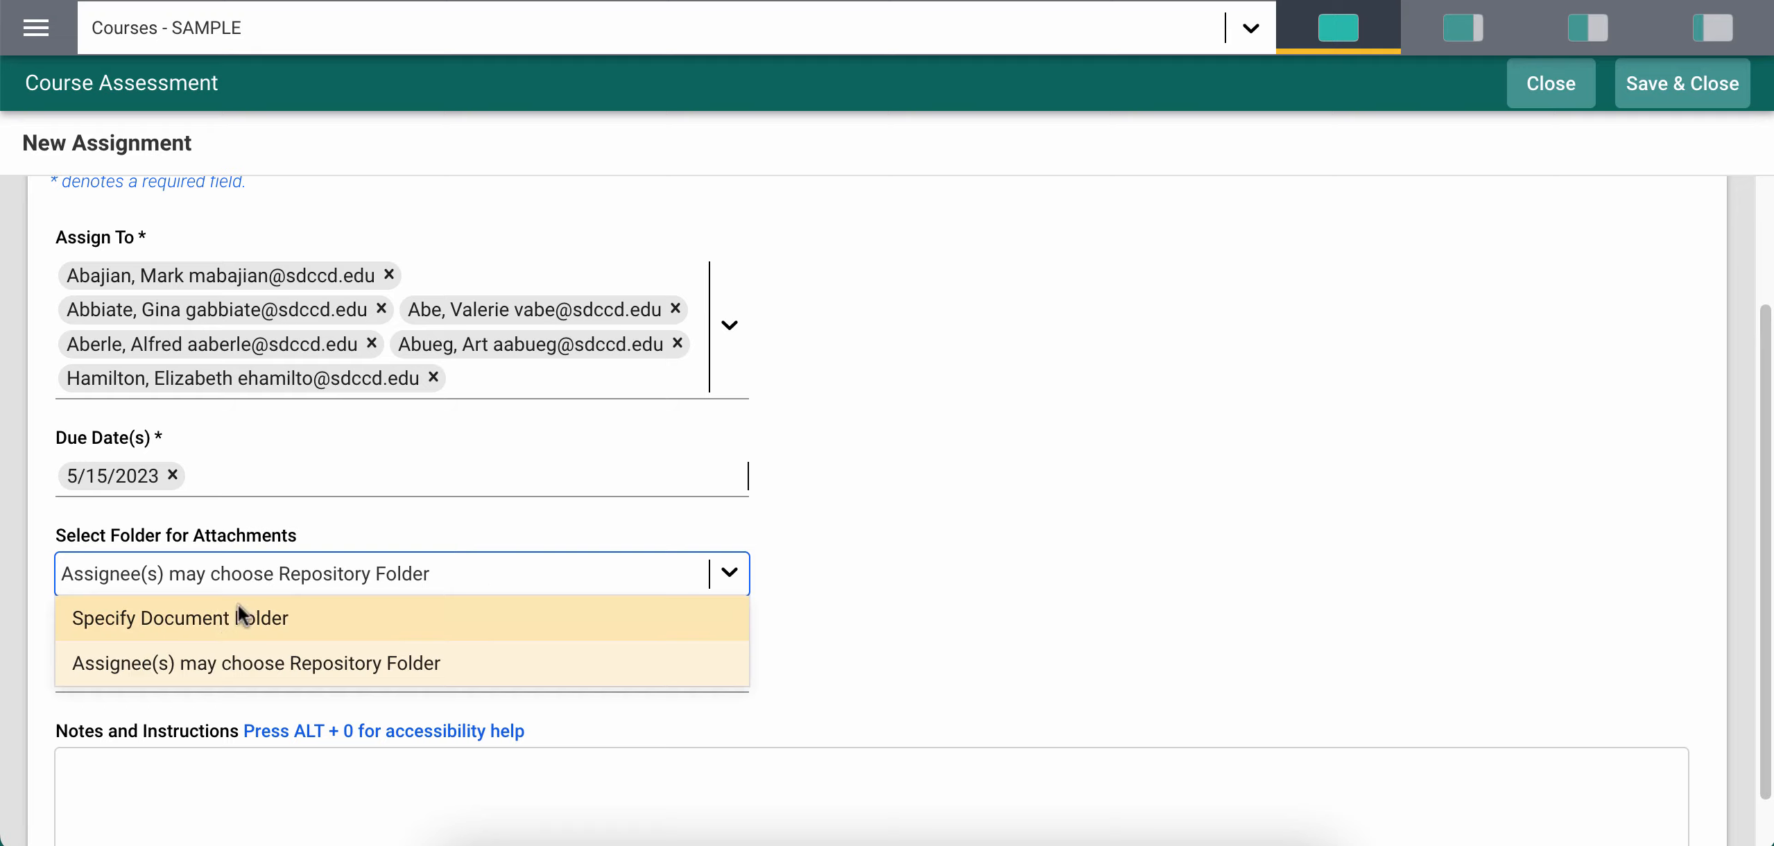
{"action": "left_click", "coordinate": [279, 618]}
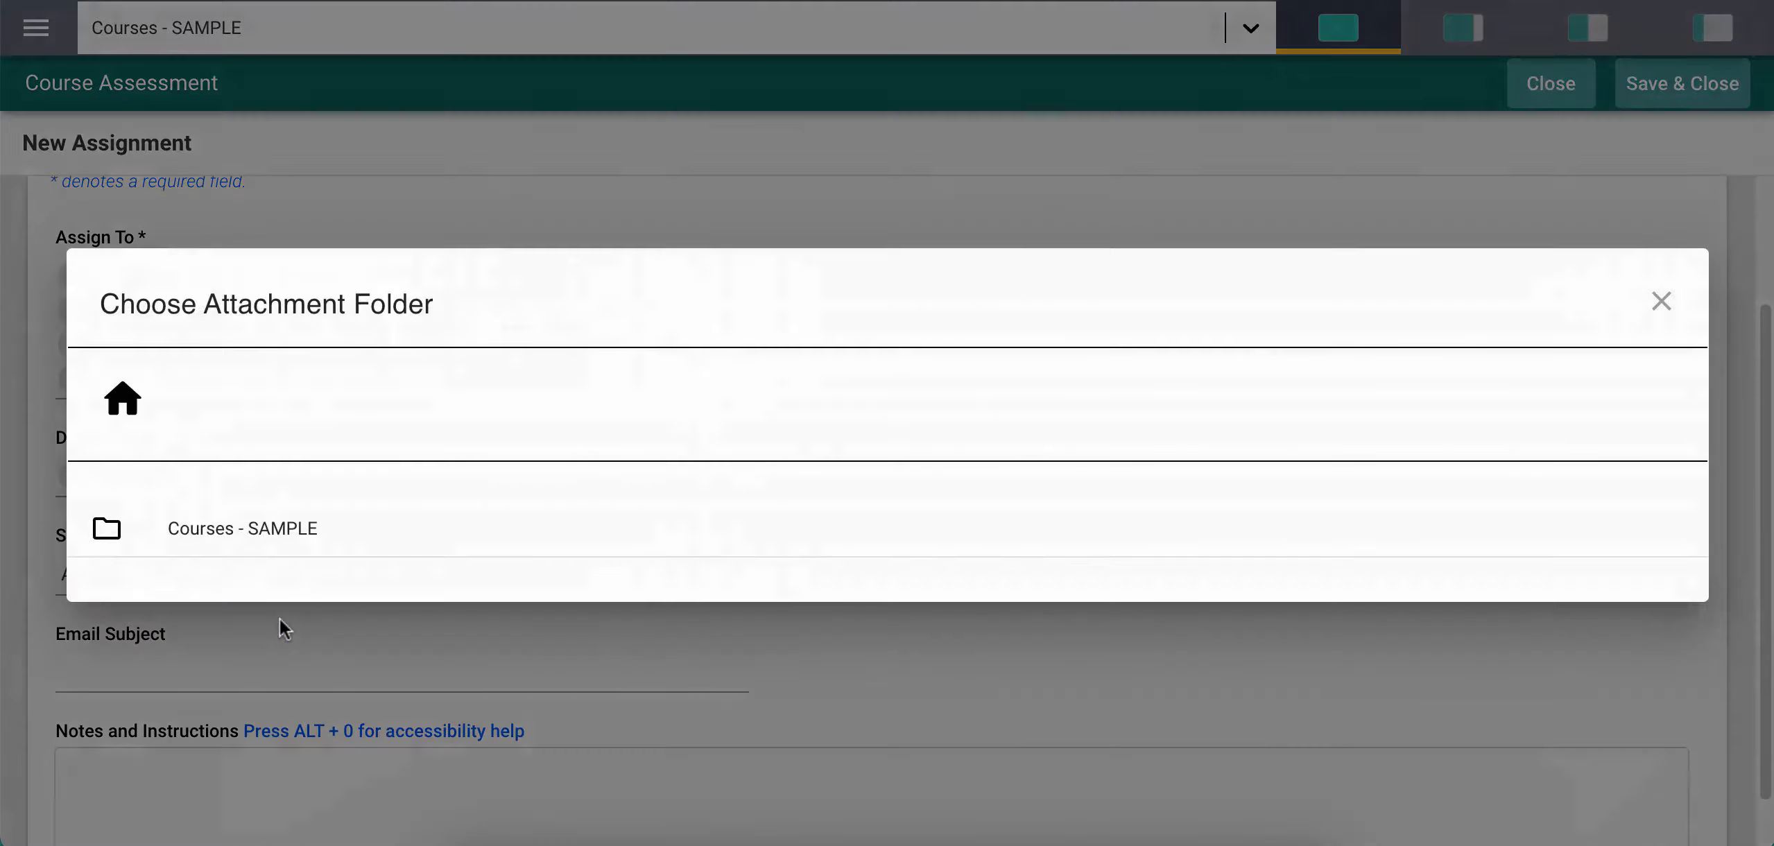
{"action": "left_click", "coordinate": [1662, 302]}
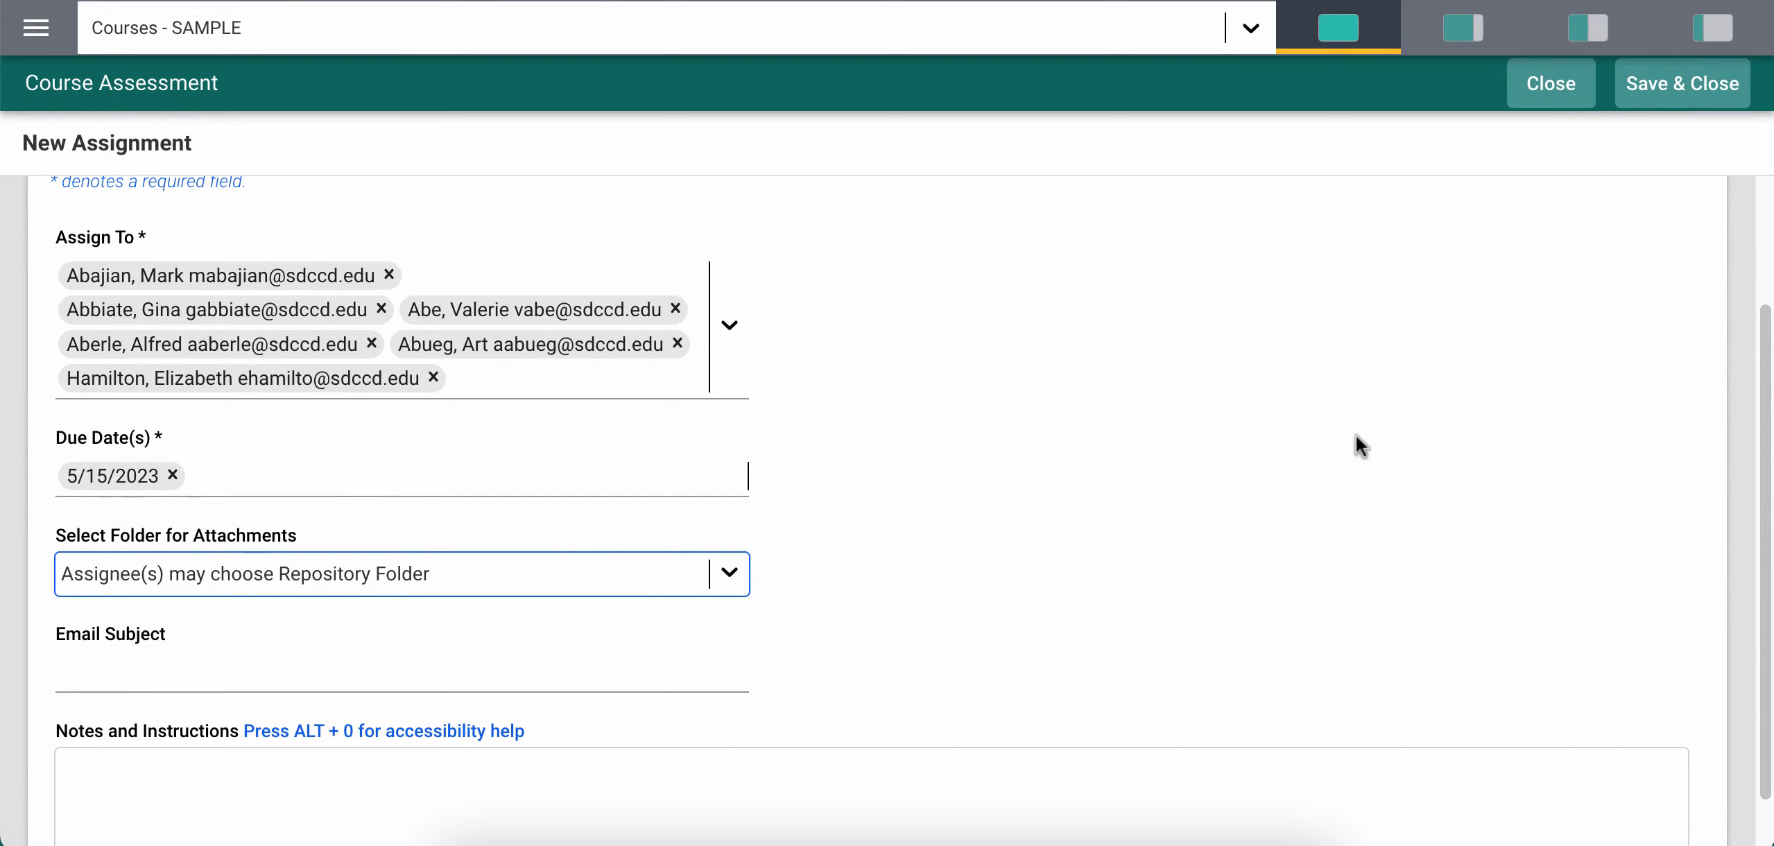
Enter "CLO Assessments" as the assignment's email subject
{"action": "scroll", "coordinate": [1355, 436], "scroll_direction": "down", "scroll_amount": 2}
{"action": "left_click", "coordinate": [521, 570]}
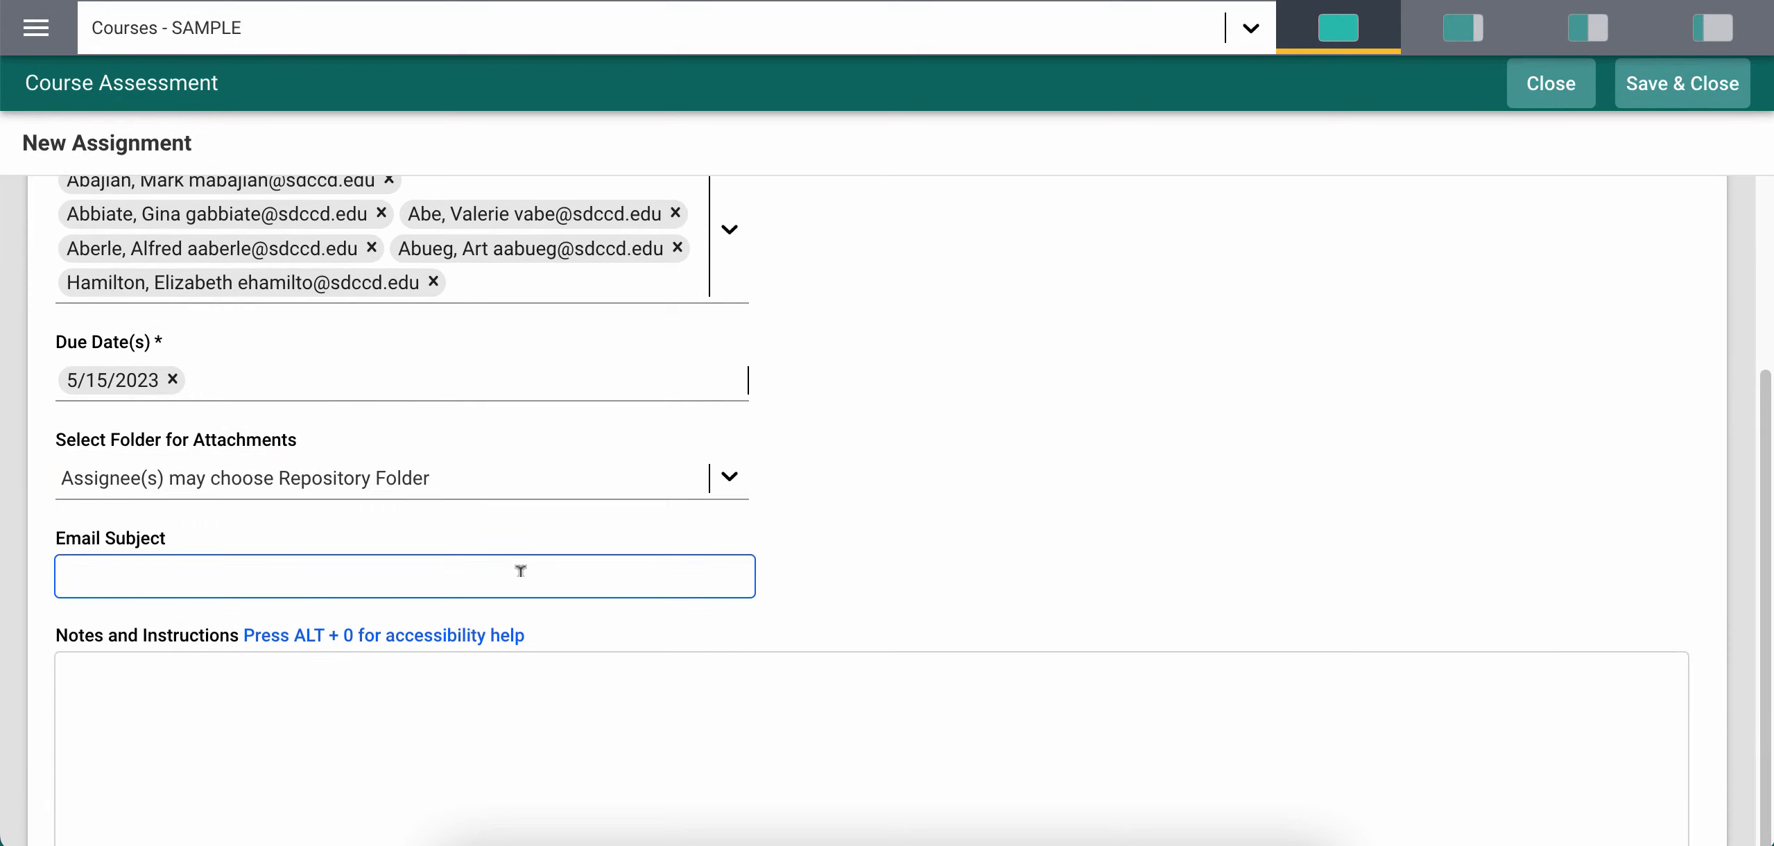
{"action": "type", "text": "CLO Assessments"}
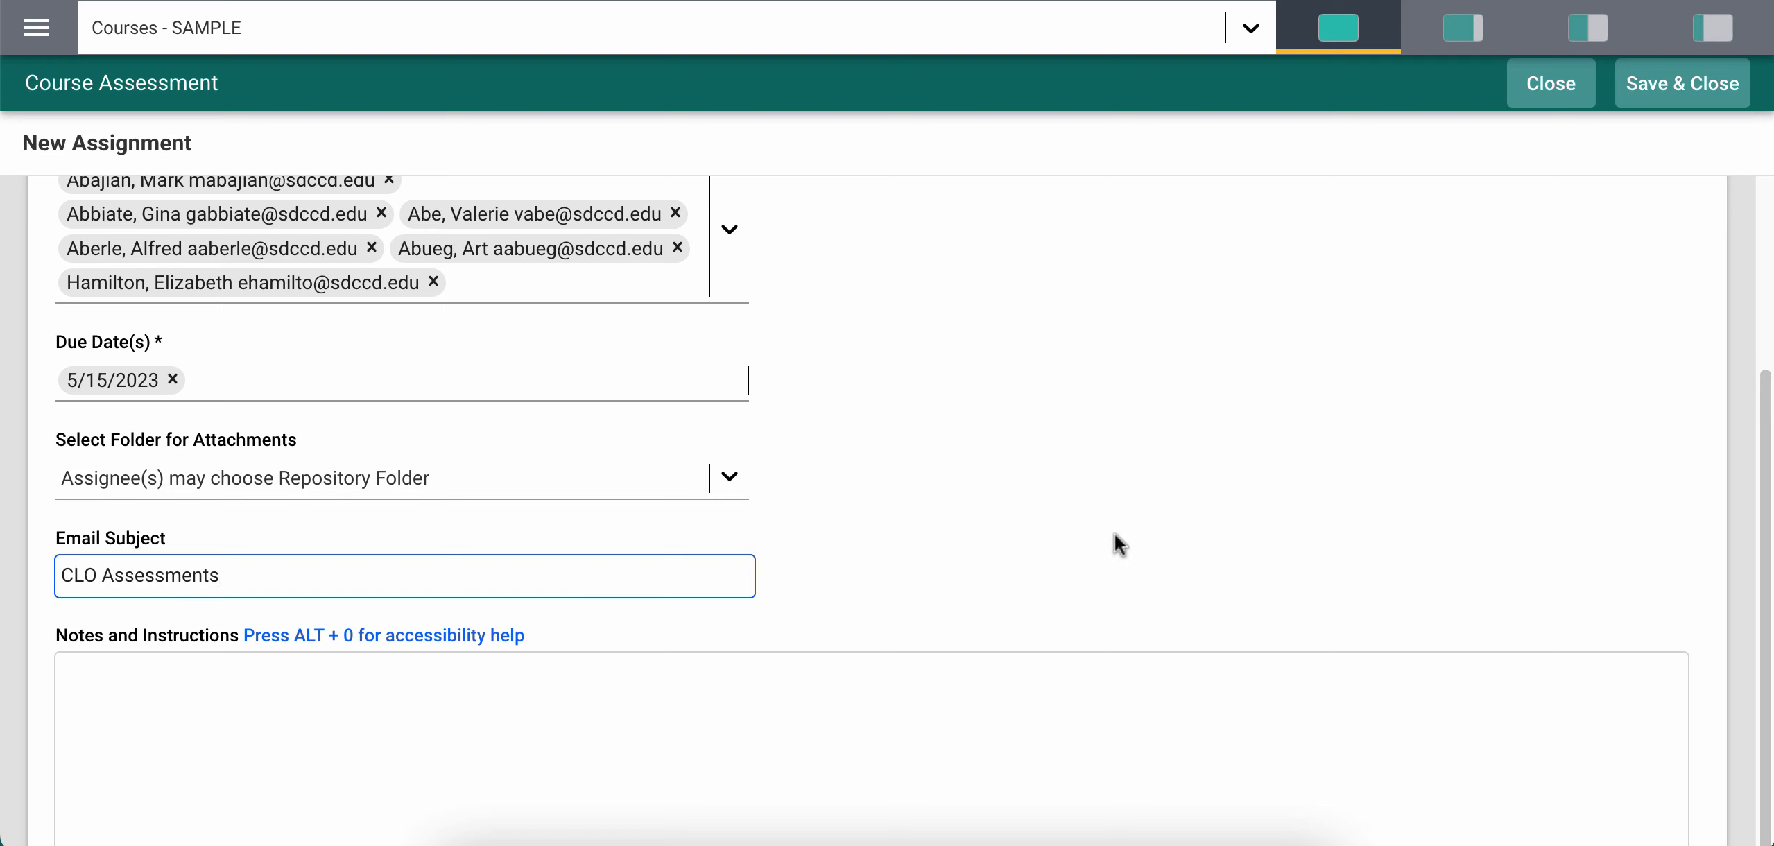
Write "I can type any notes and instructions that I want to give." as the assignment's notes and instructions
{"action": "scroll", "coordinate": [1081, 537], "scroll_direction": "down", "scroll_amount": 1}
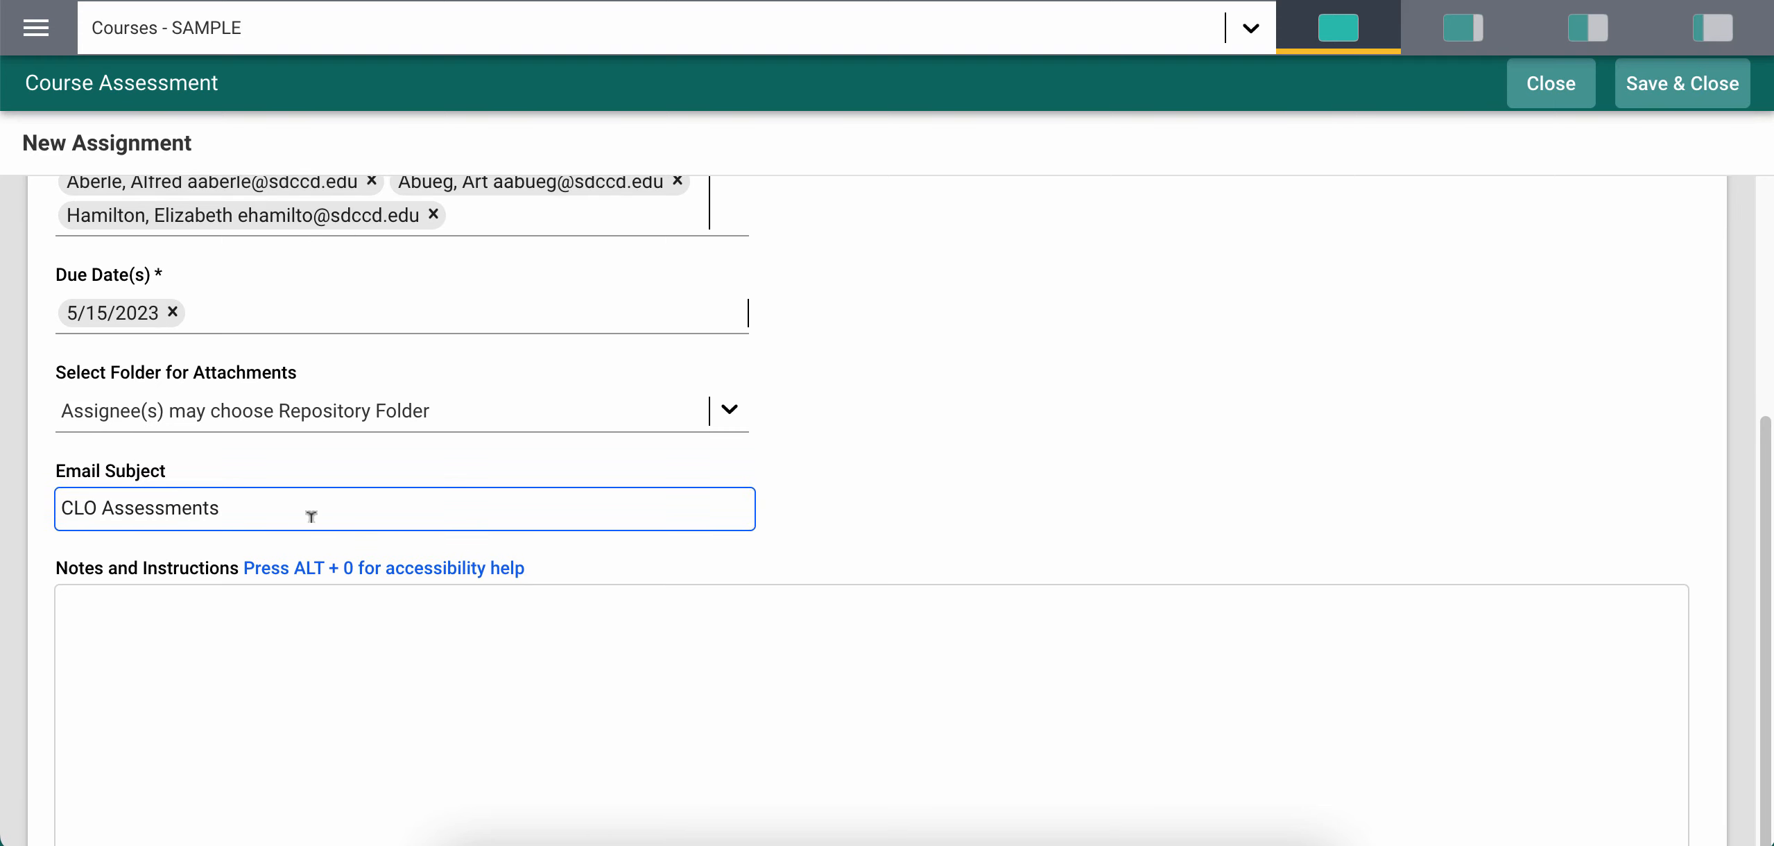
{"action": "left_click", "coordinate": [294, 695]}
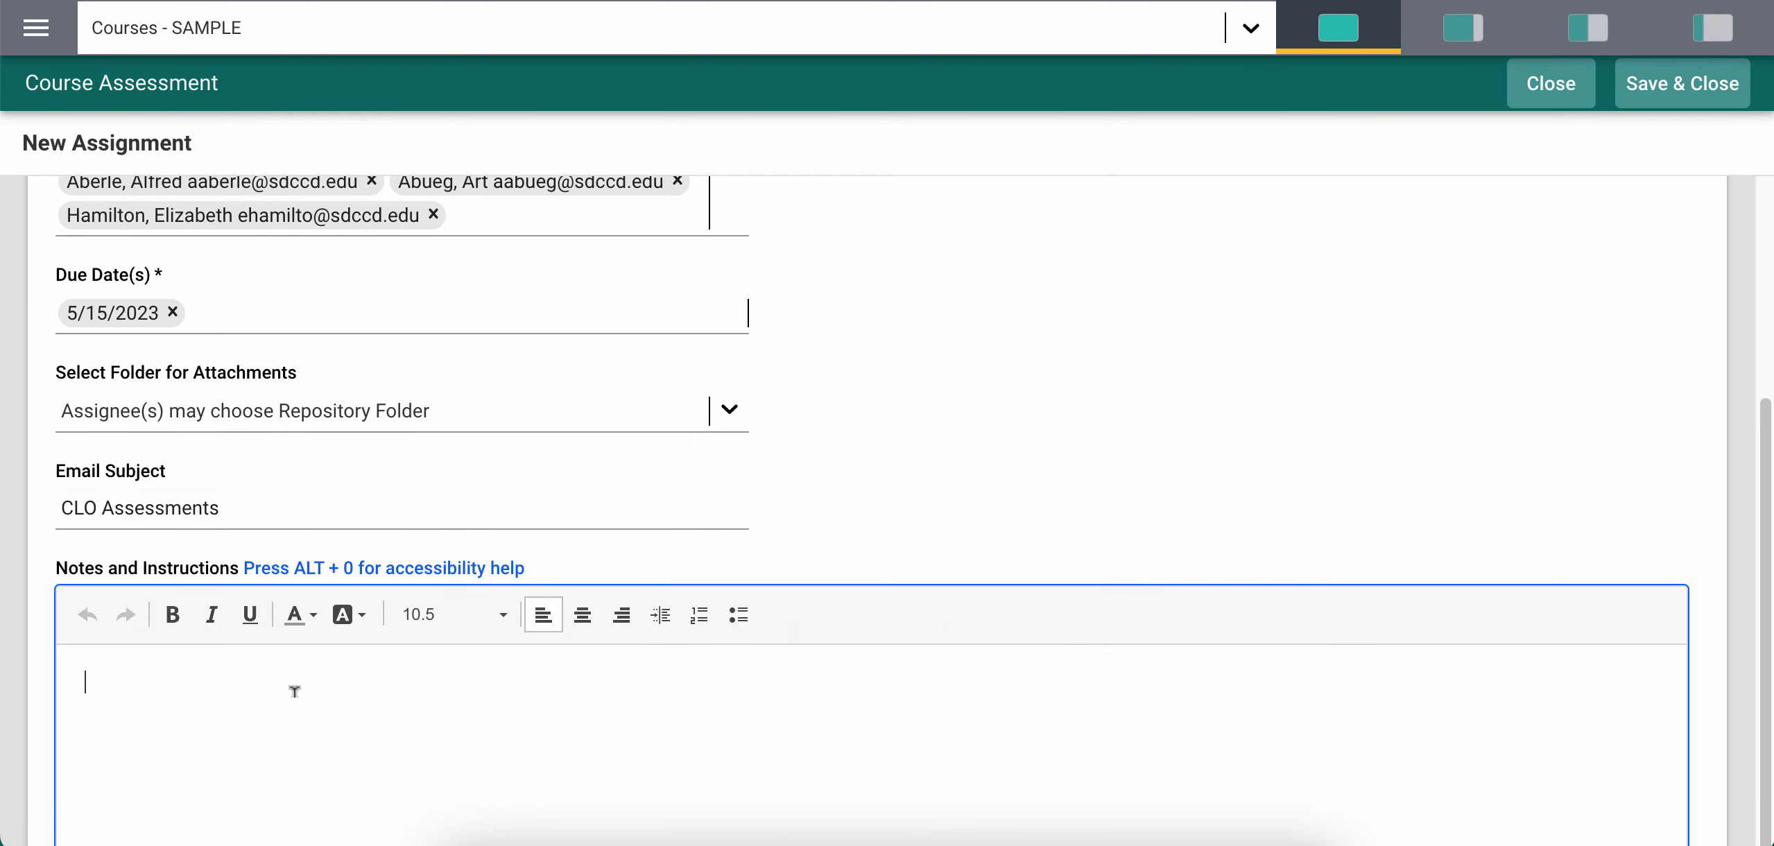
{"action": "type", "text": "I can type an"}
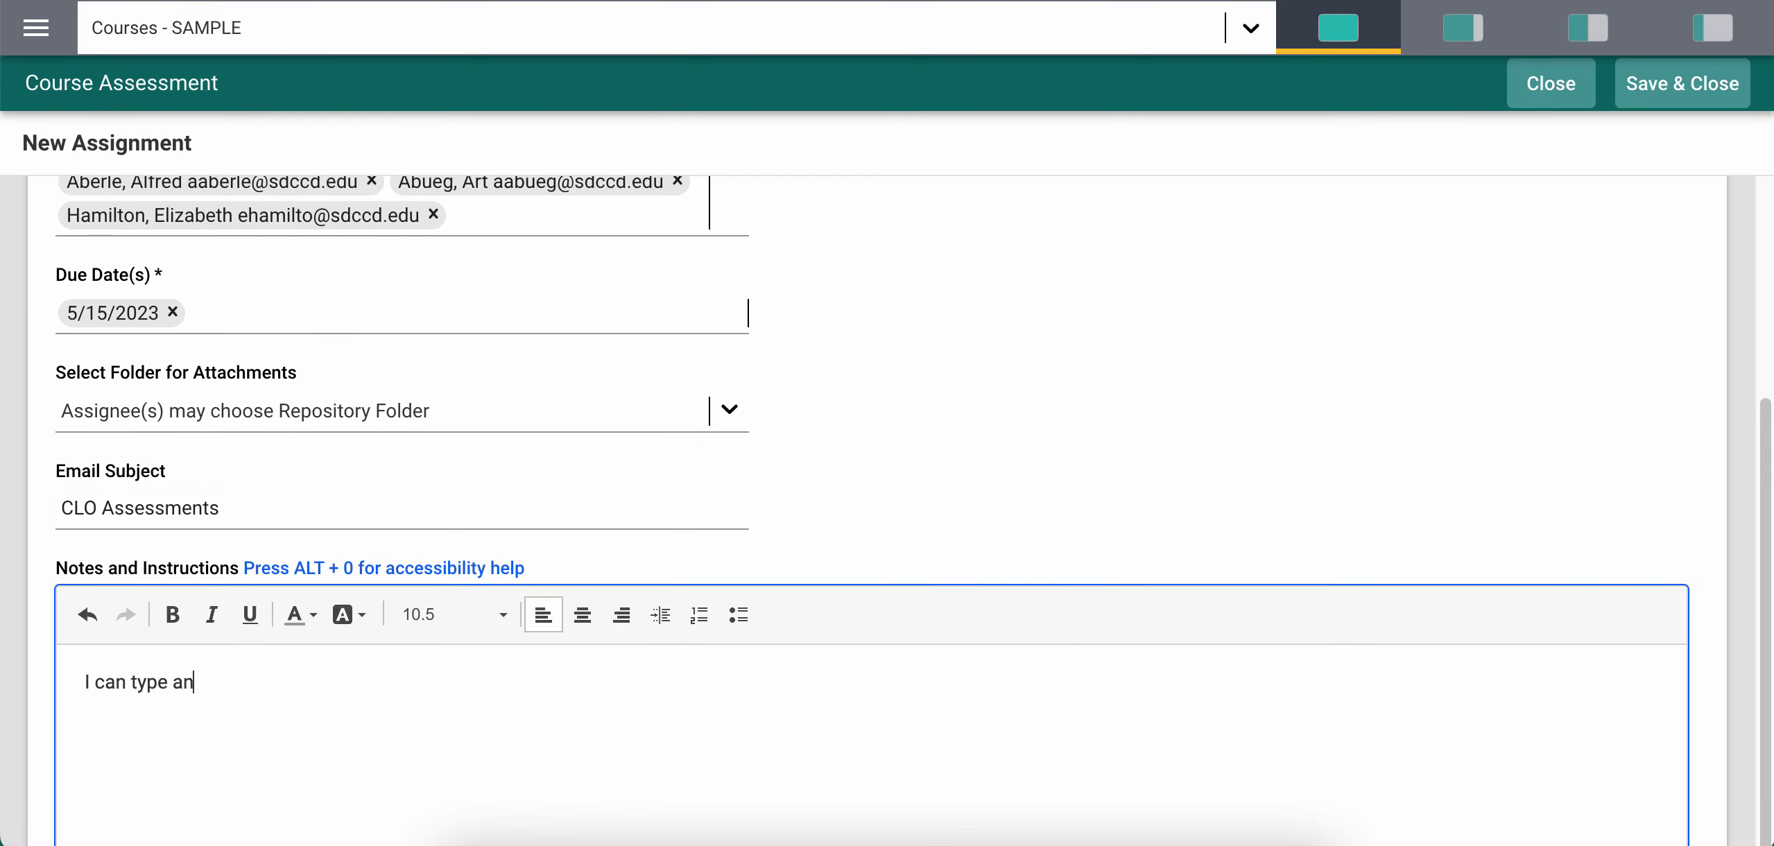
{"action": "type", "text": "y notes and instruction"}
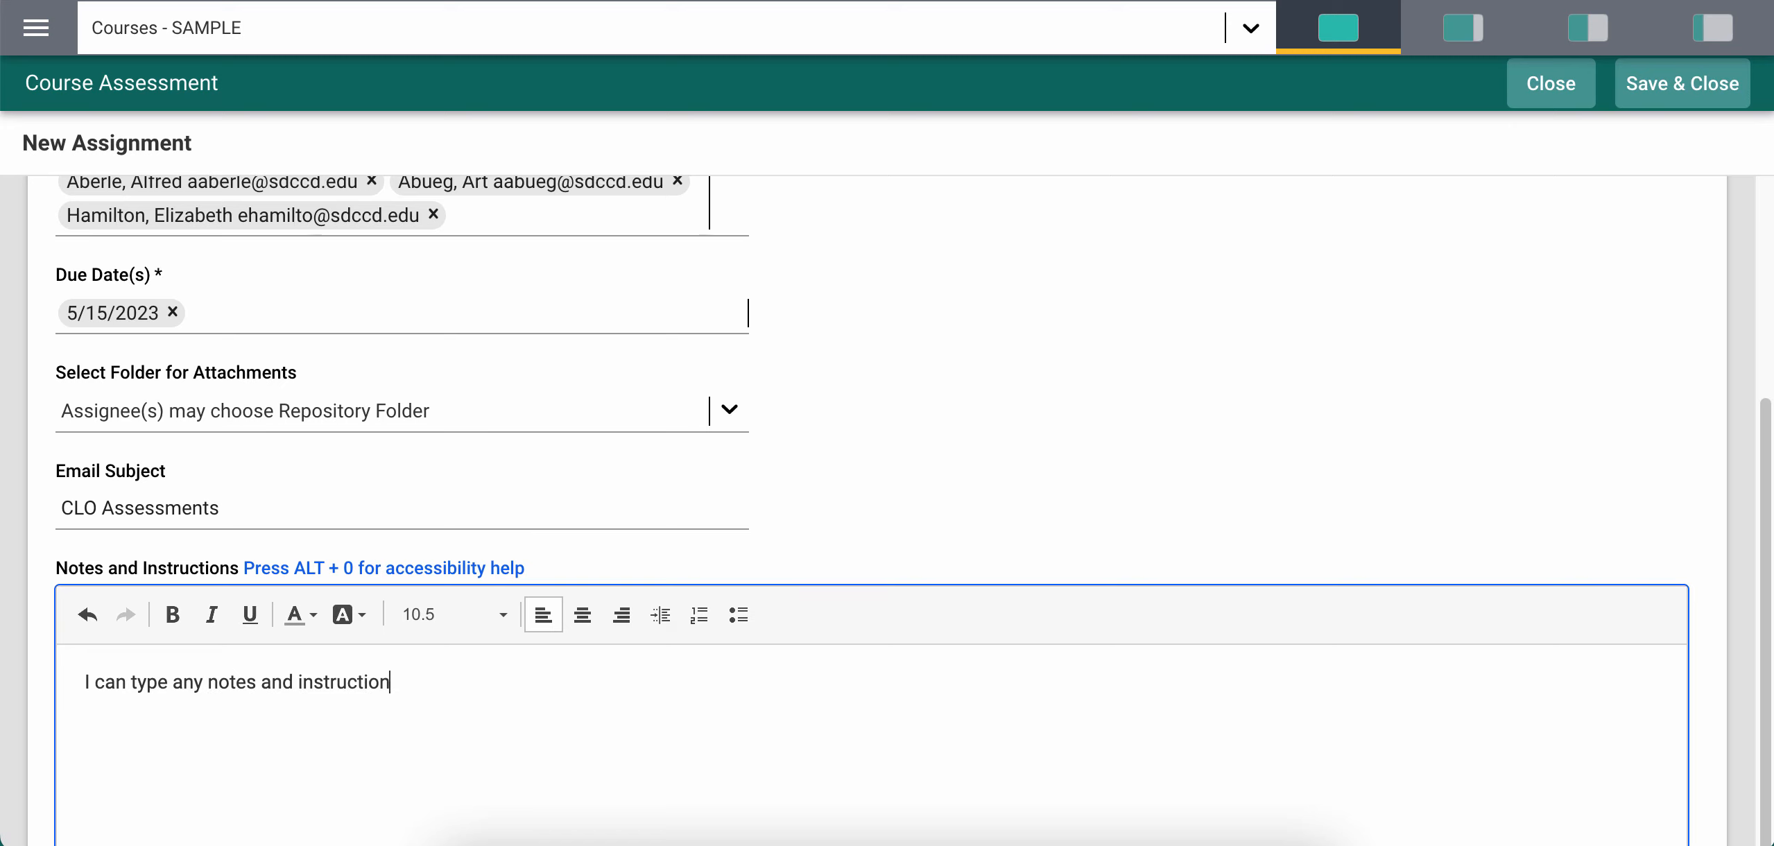
{"action": "type", "text": "s that I want to give."}
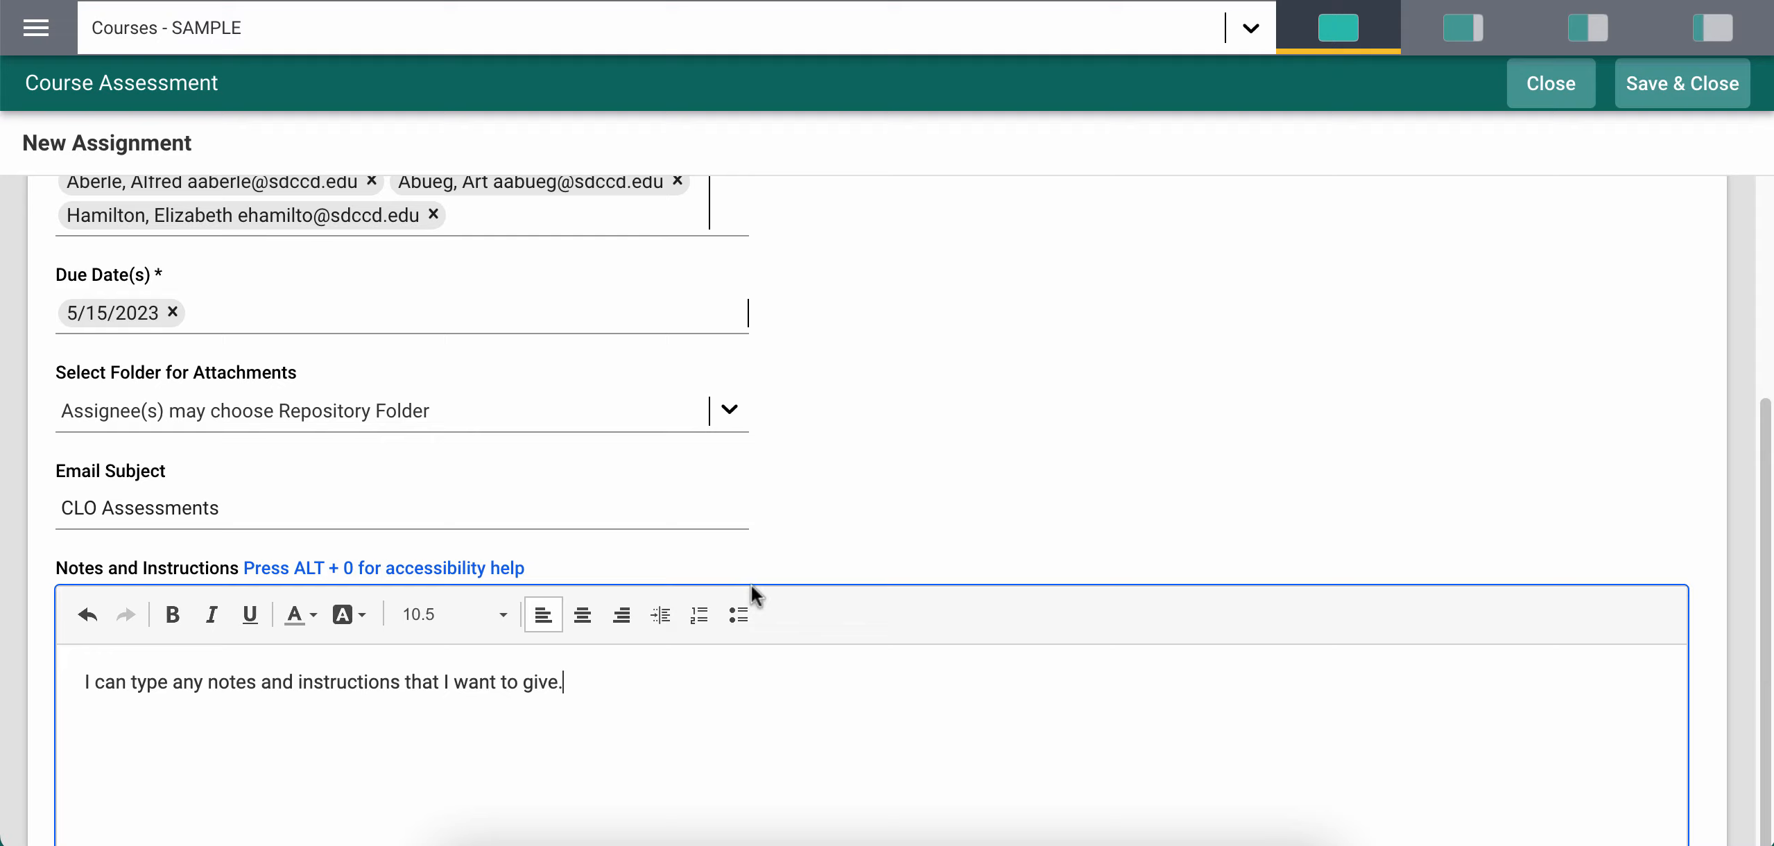
{"action": "scroll", "coordinate": [933, 491], "scroll_direction": "down", "scroll_amount": 2}
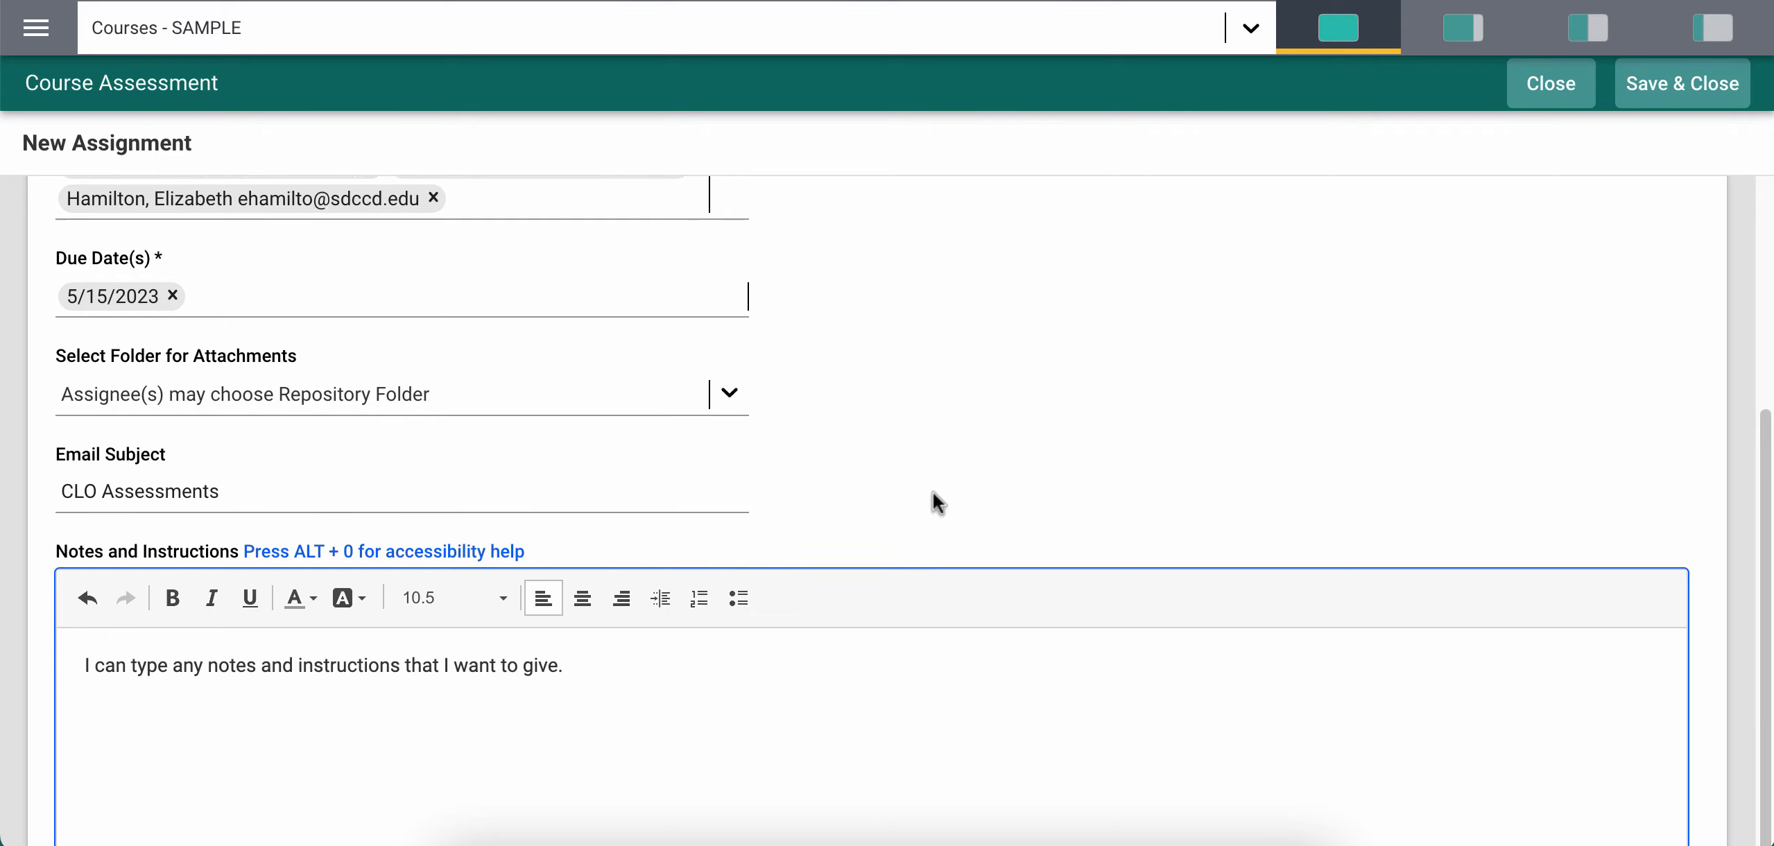
{"action": "scroll", "coordinate": [1278, 392], "scroll_direction": "up", "scroll_amount": 10}
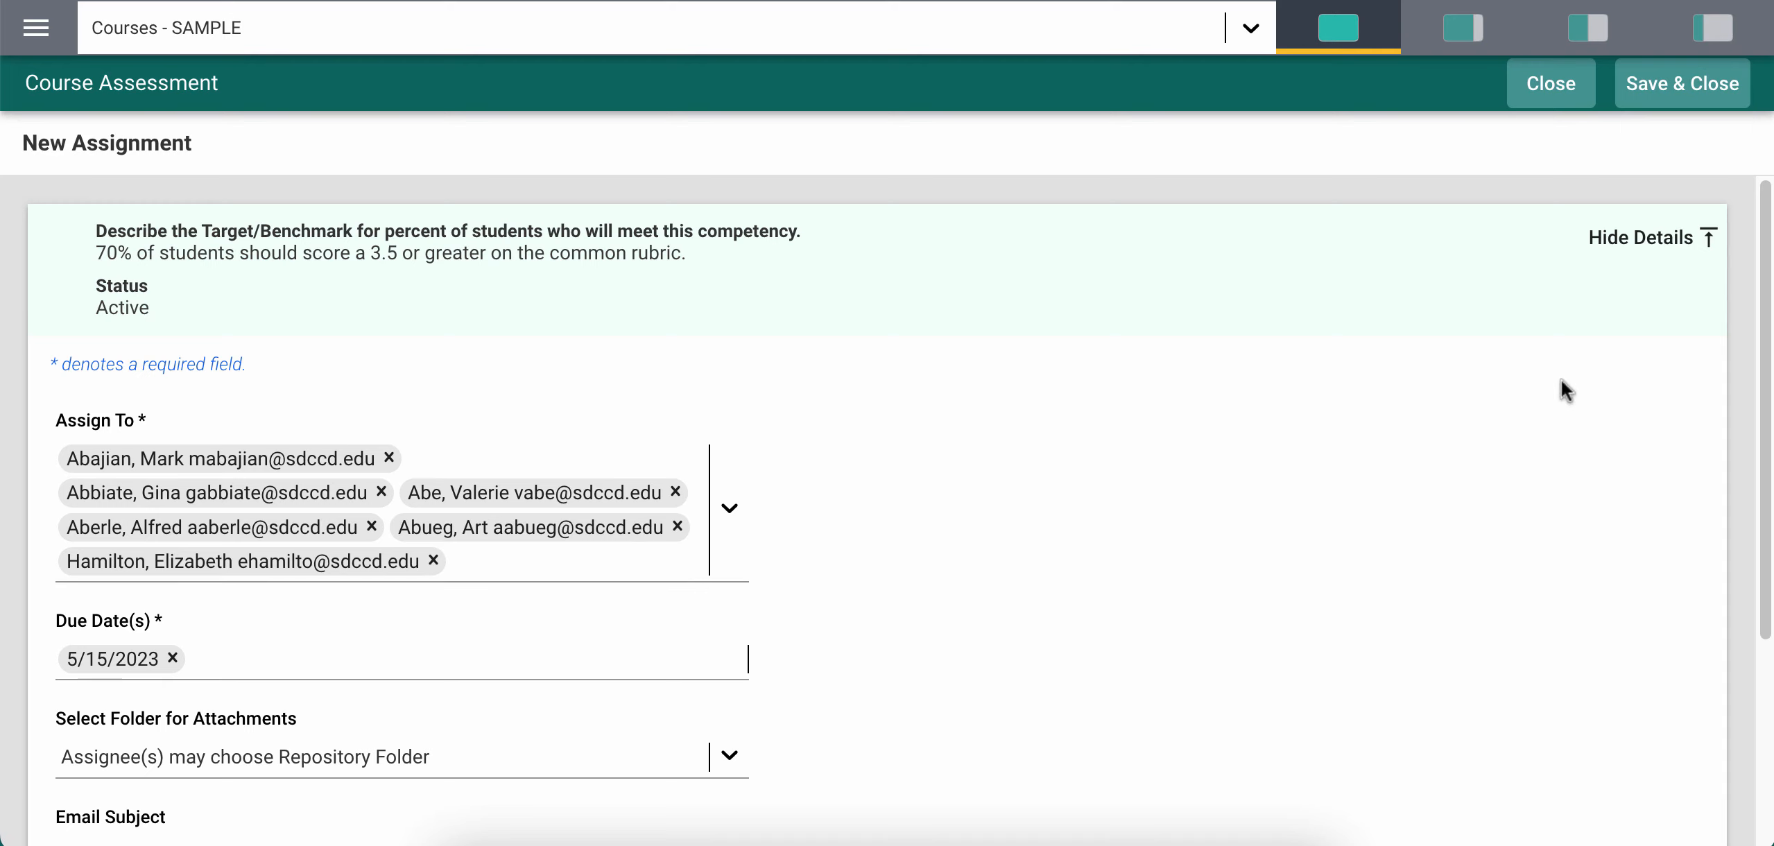
Close the new assignment and the target/benchmark form, discarding the unsaved changes in both
{"action": "left_click", "coordinate": [1548, 92]}
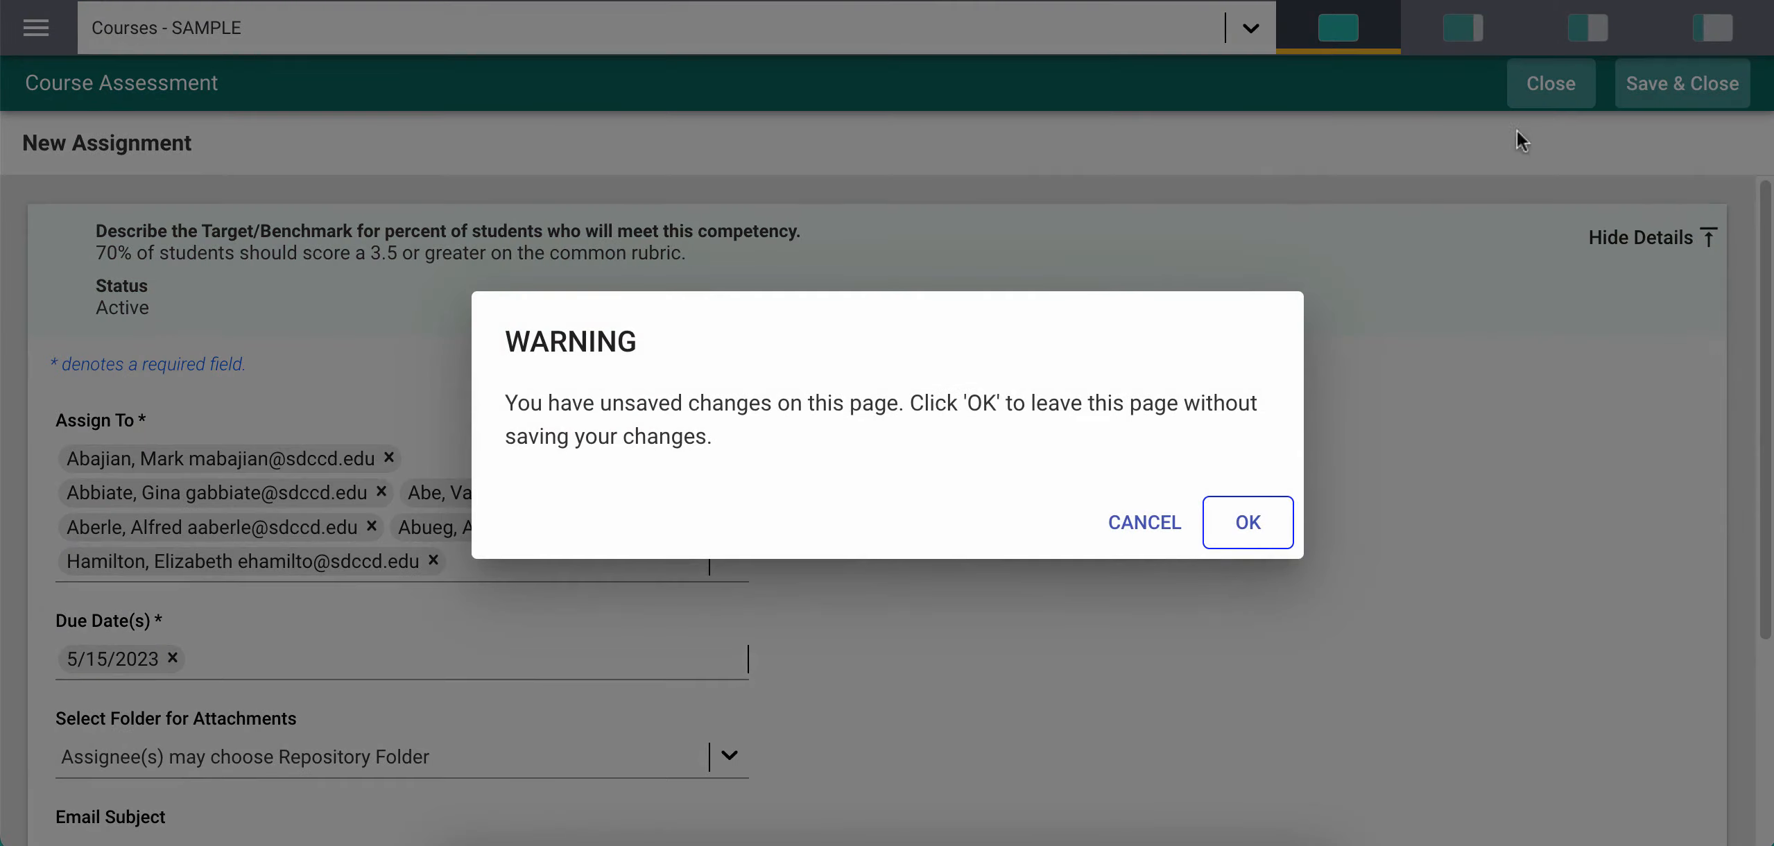
{"action": "left_click", "coordinate": [1256, 517]}
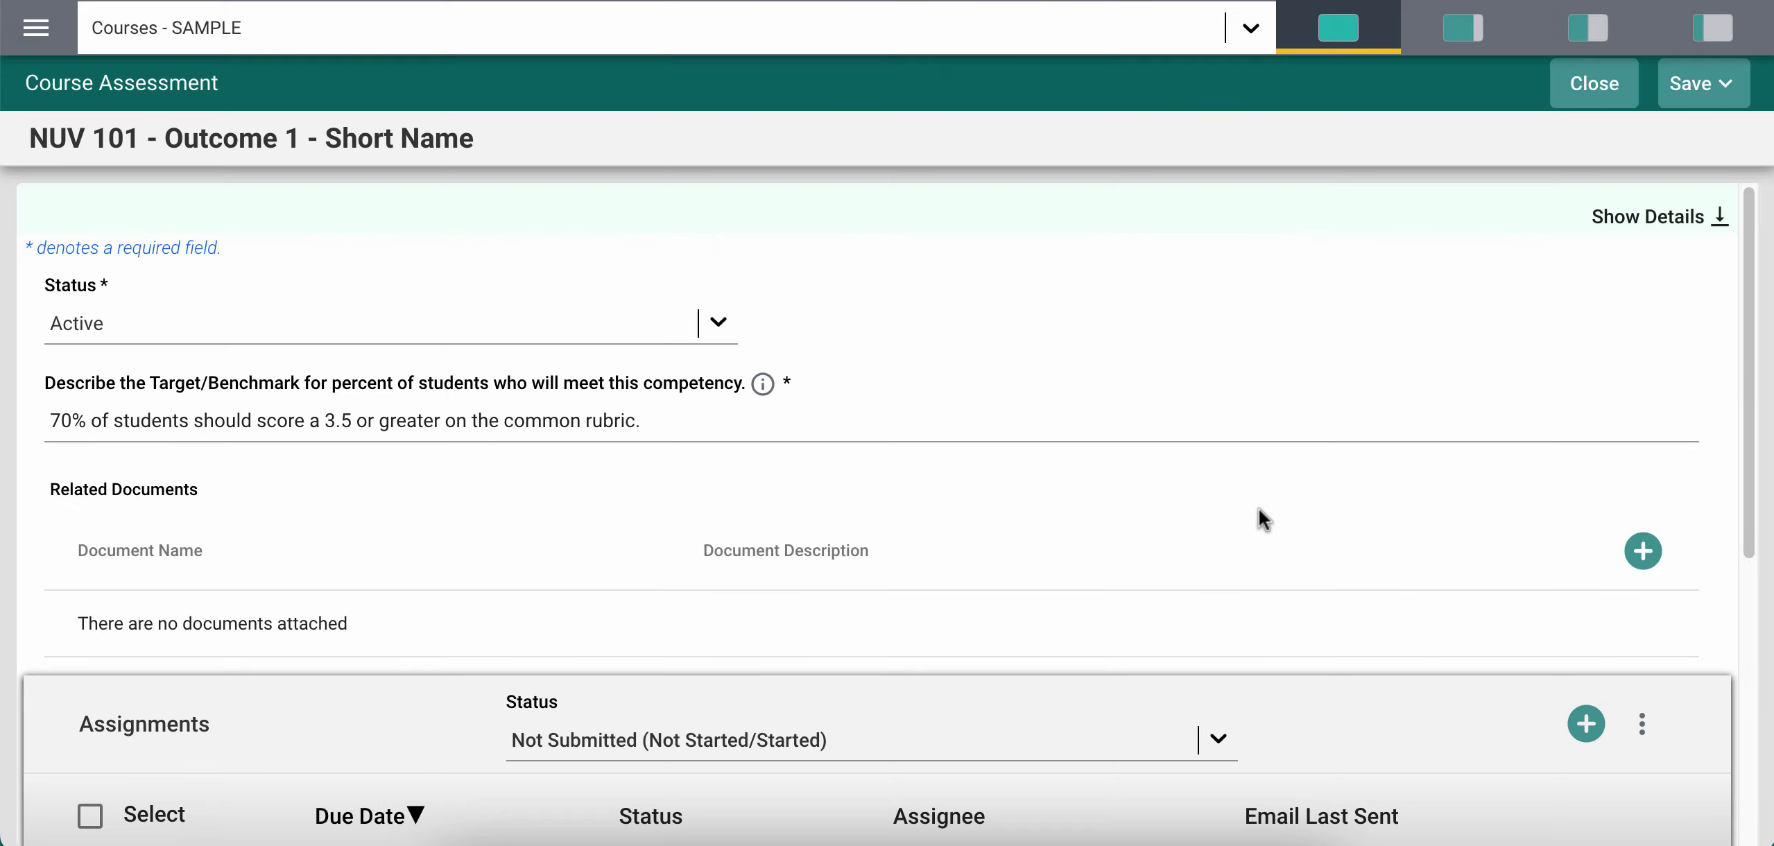
{"action": "left_click", "coordinate": [1598, 90]}
{"action": "left_click", "coordinate": [1282, 536]}
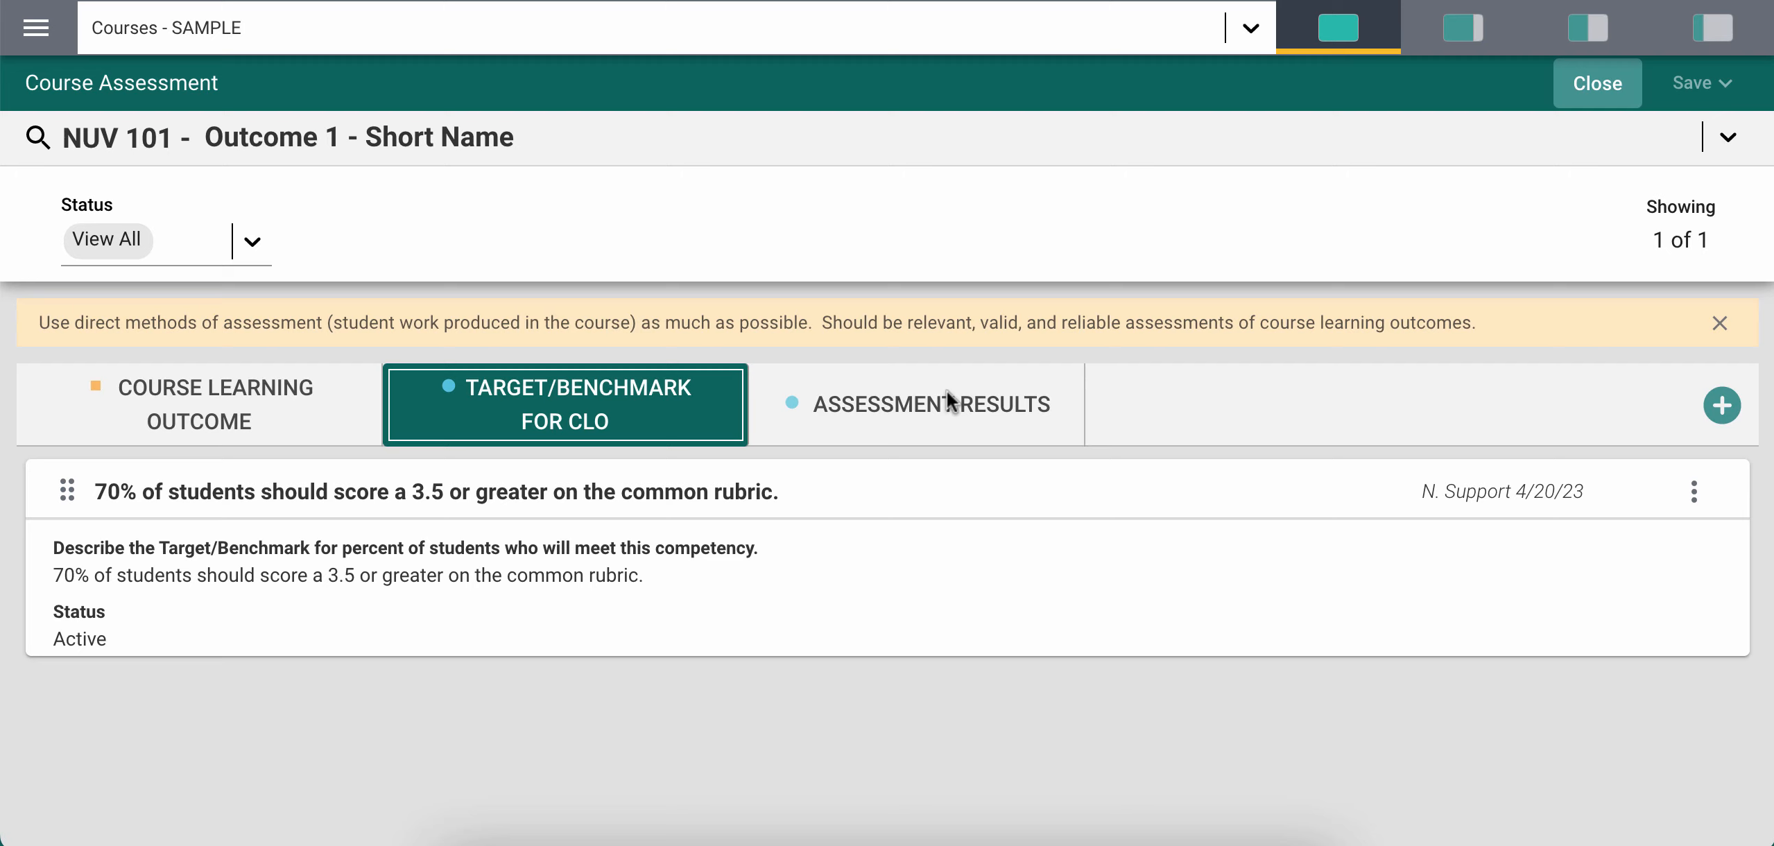
Open the first 2022 - 2023 assessment result of NUV 101 Outcome 1, review its form and outcome details, and close it
{"action": "left_click", "coordinate": [924, 403]}
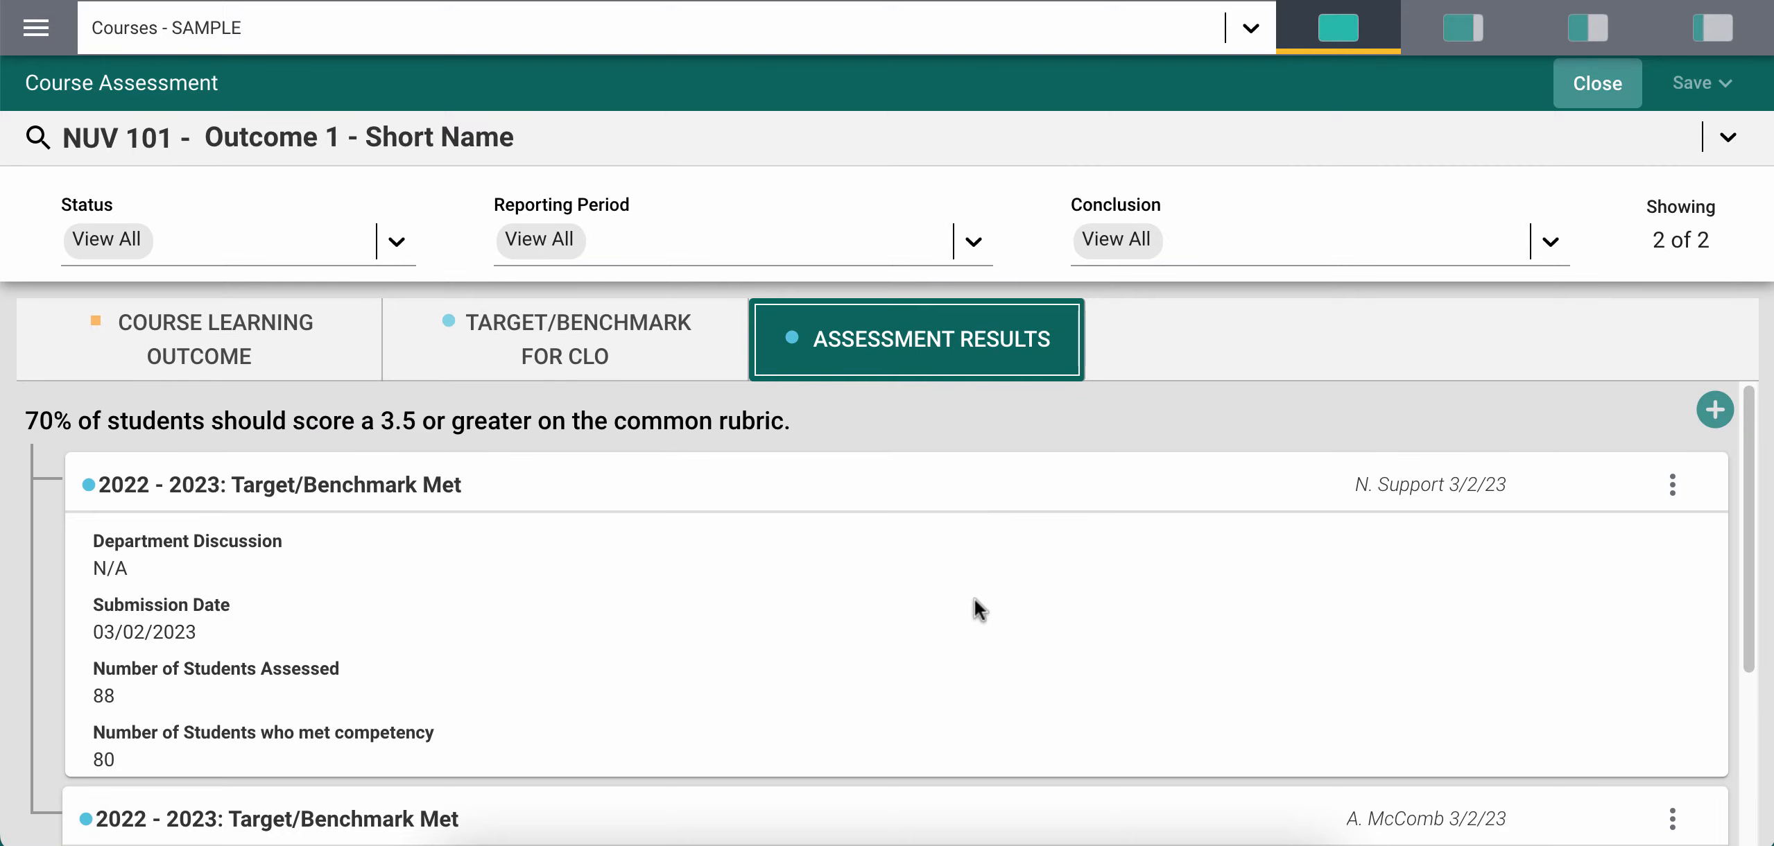
{"action": "left_click", "coordinate": [975, 602]}
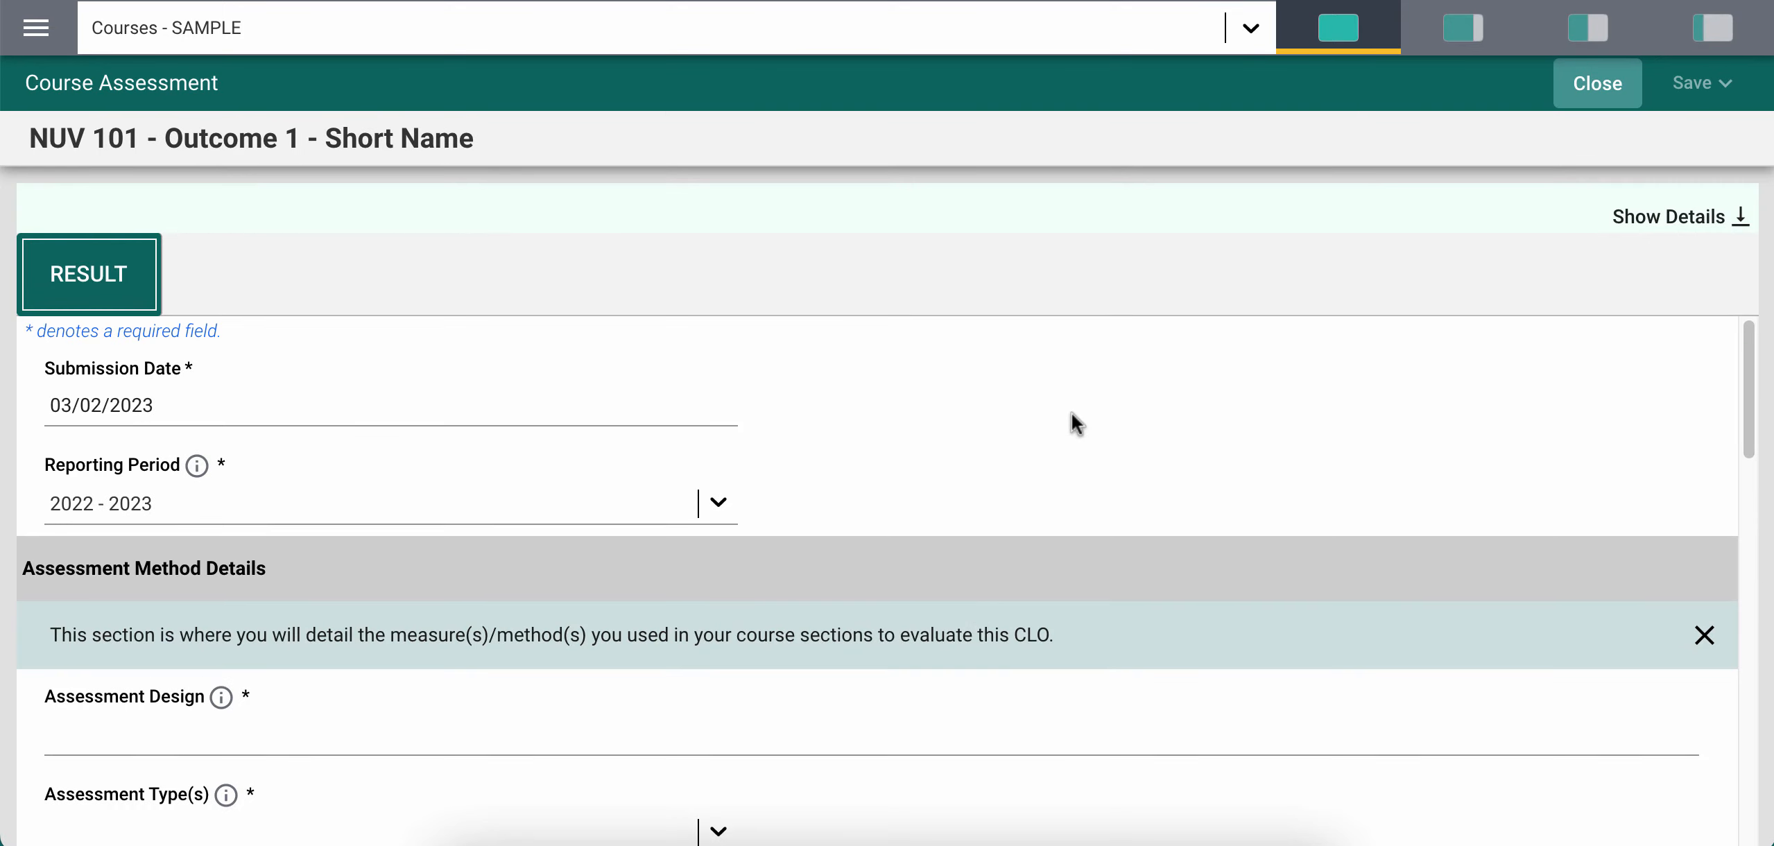
{"action": "scroll", "coordinate": [1071, 413], "scroll_direction": "down", "scroll_amount": 1}
{"action": "scroll", "coordinate": [1071, 413], "scroll_direction": "up", "scroll_amount": 5}
{"action": "left_click", "coordinate": [1671, 216]}
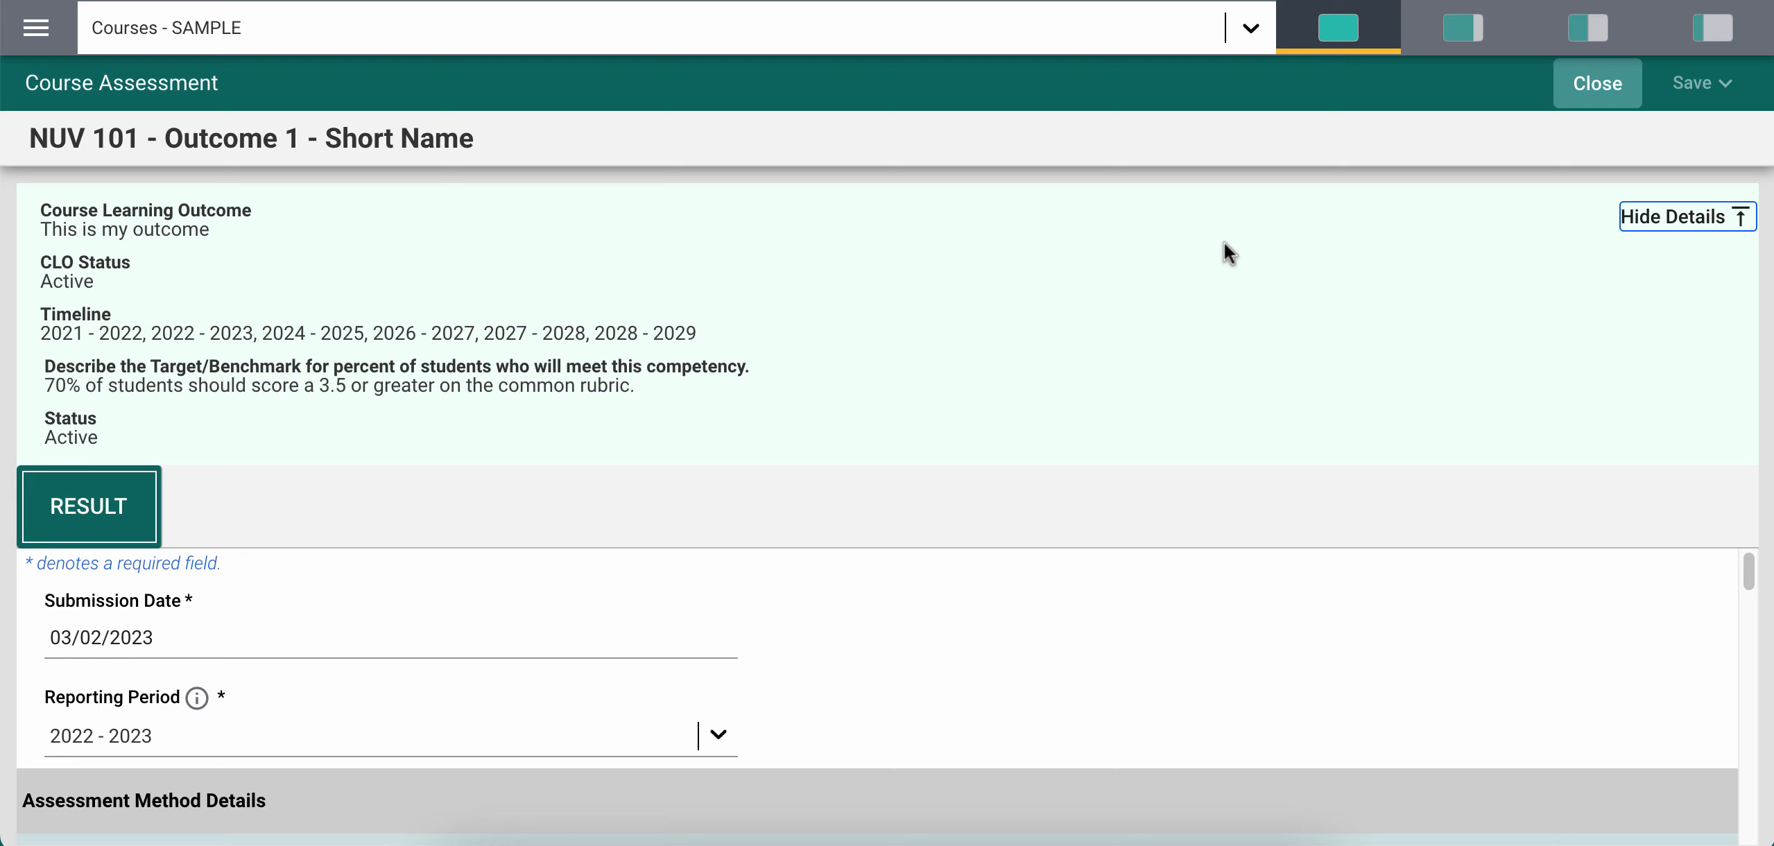
{"action": "scroll", "coordinate": [304, 622], "scroll_direction": "down", "scroll_amount": 3}
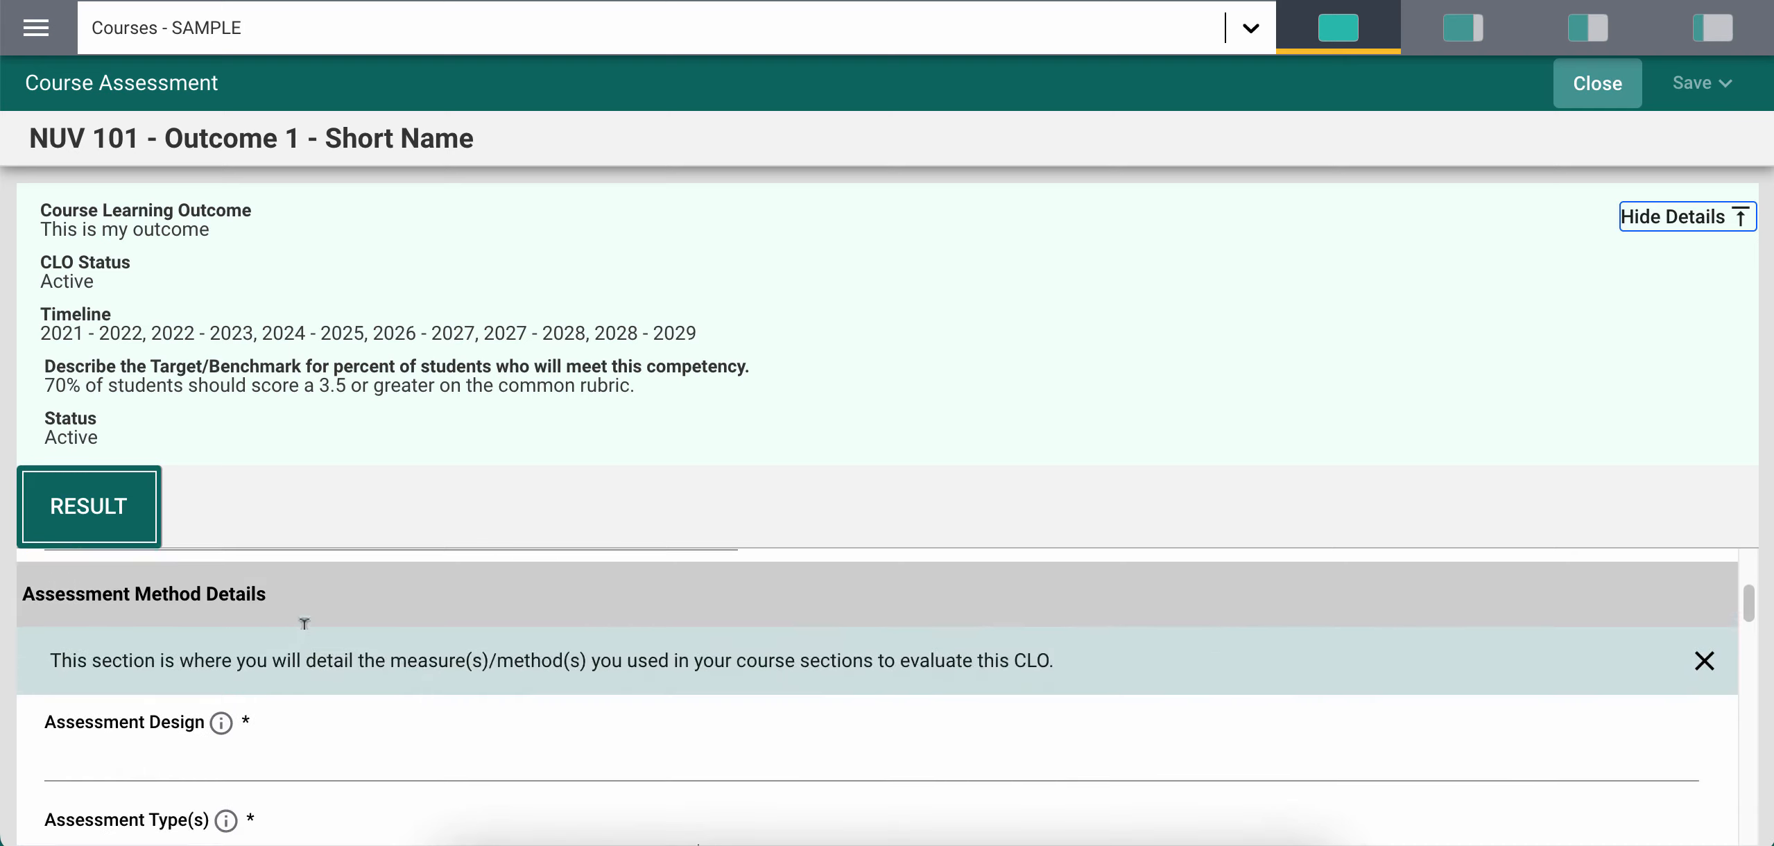
{"action": "scroll", "coordinate": [304, 622], "scroll_direction": "up", "scroll_amount": 3}
{"action": "left_click", "coordinate": [1588, 82]}
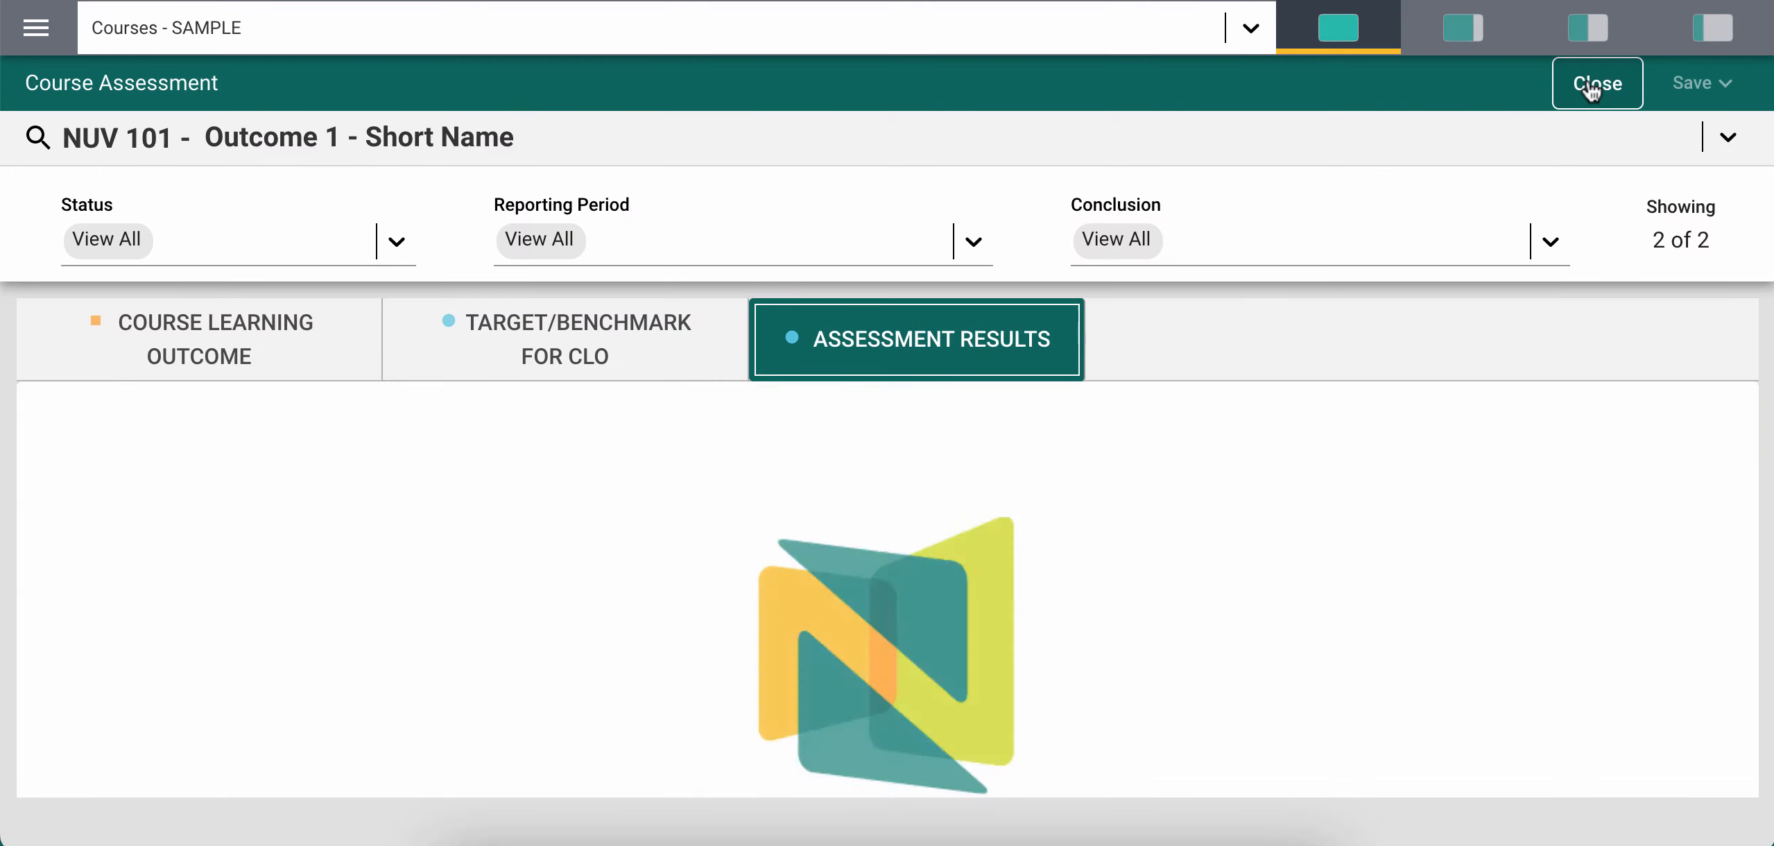
Add a new assessment result under the 70% target/benchmark, and show and hide its outcome details
{"action": "left_click", "coordinate": [1714, 409]}
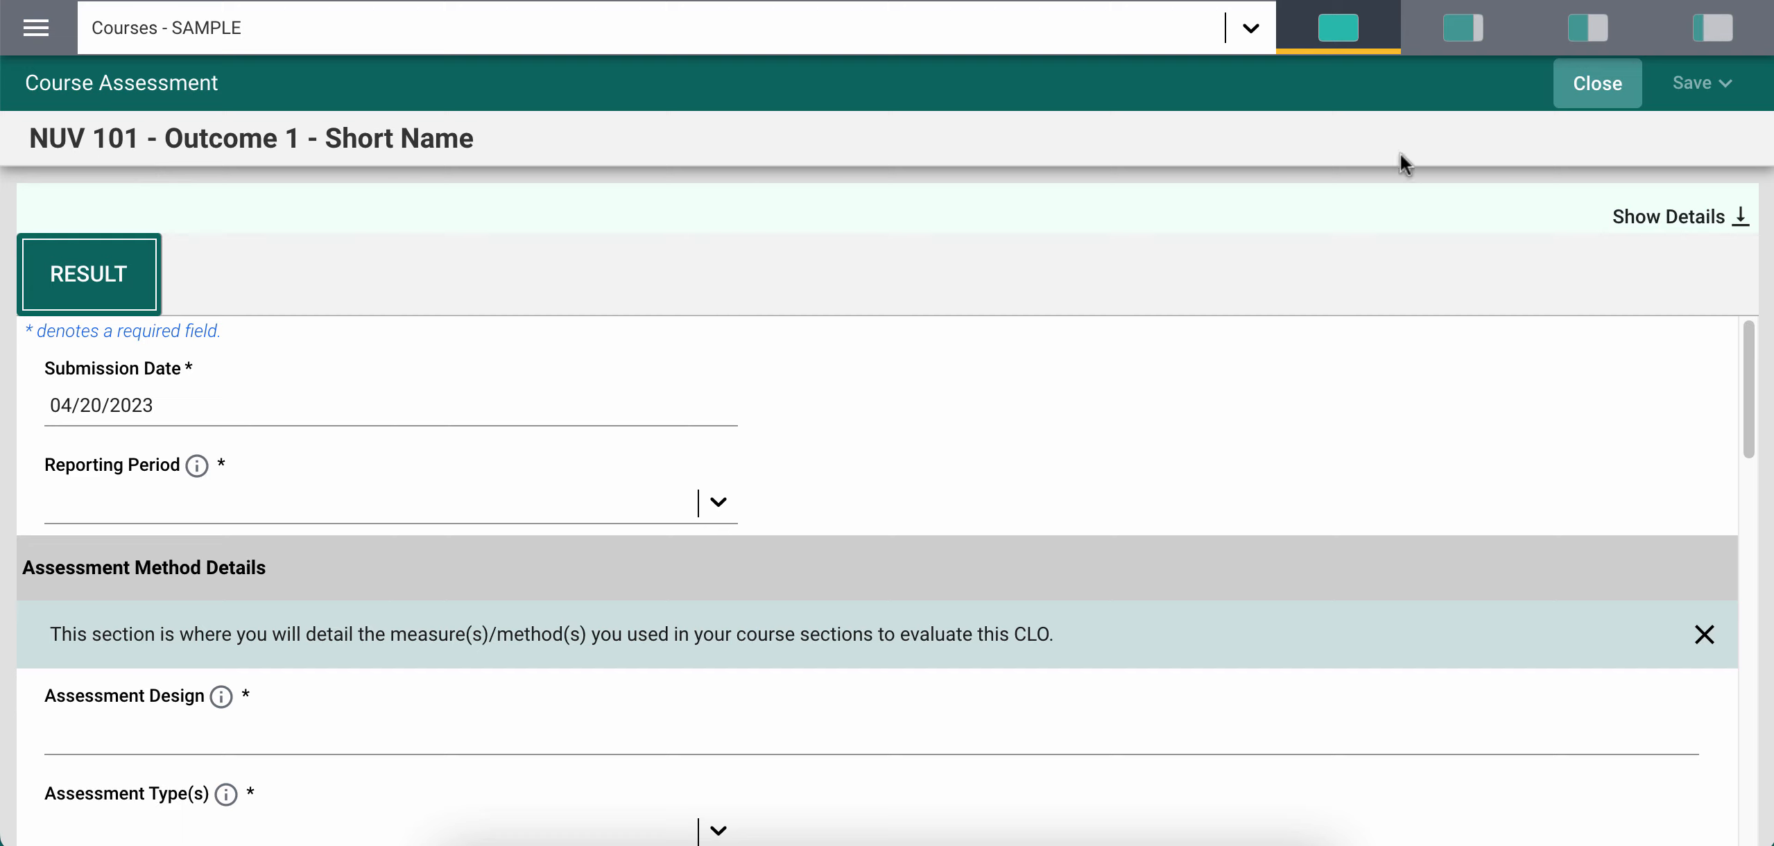
{"action": "left_click", "coordinate": [1679, 220]}
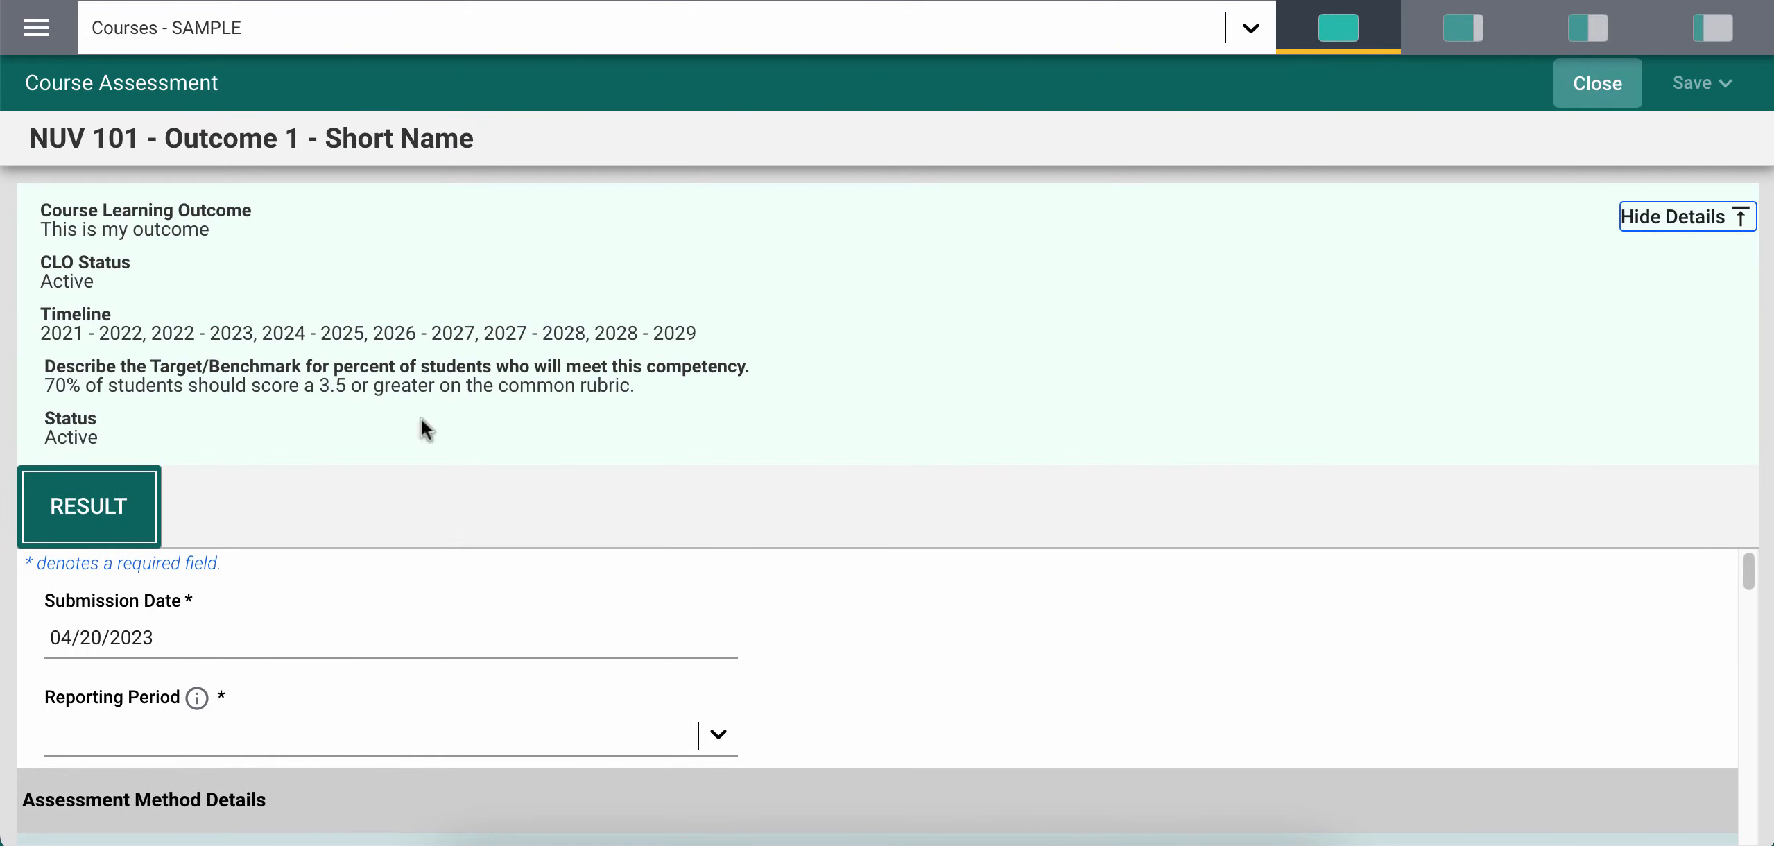
{"action": "left_click", "coordinate": [1685, 215]}
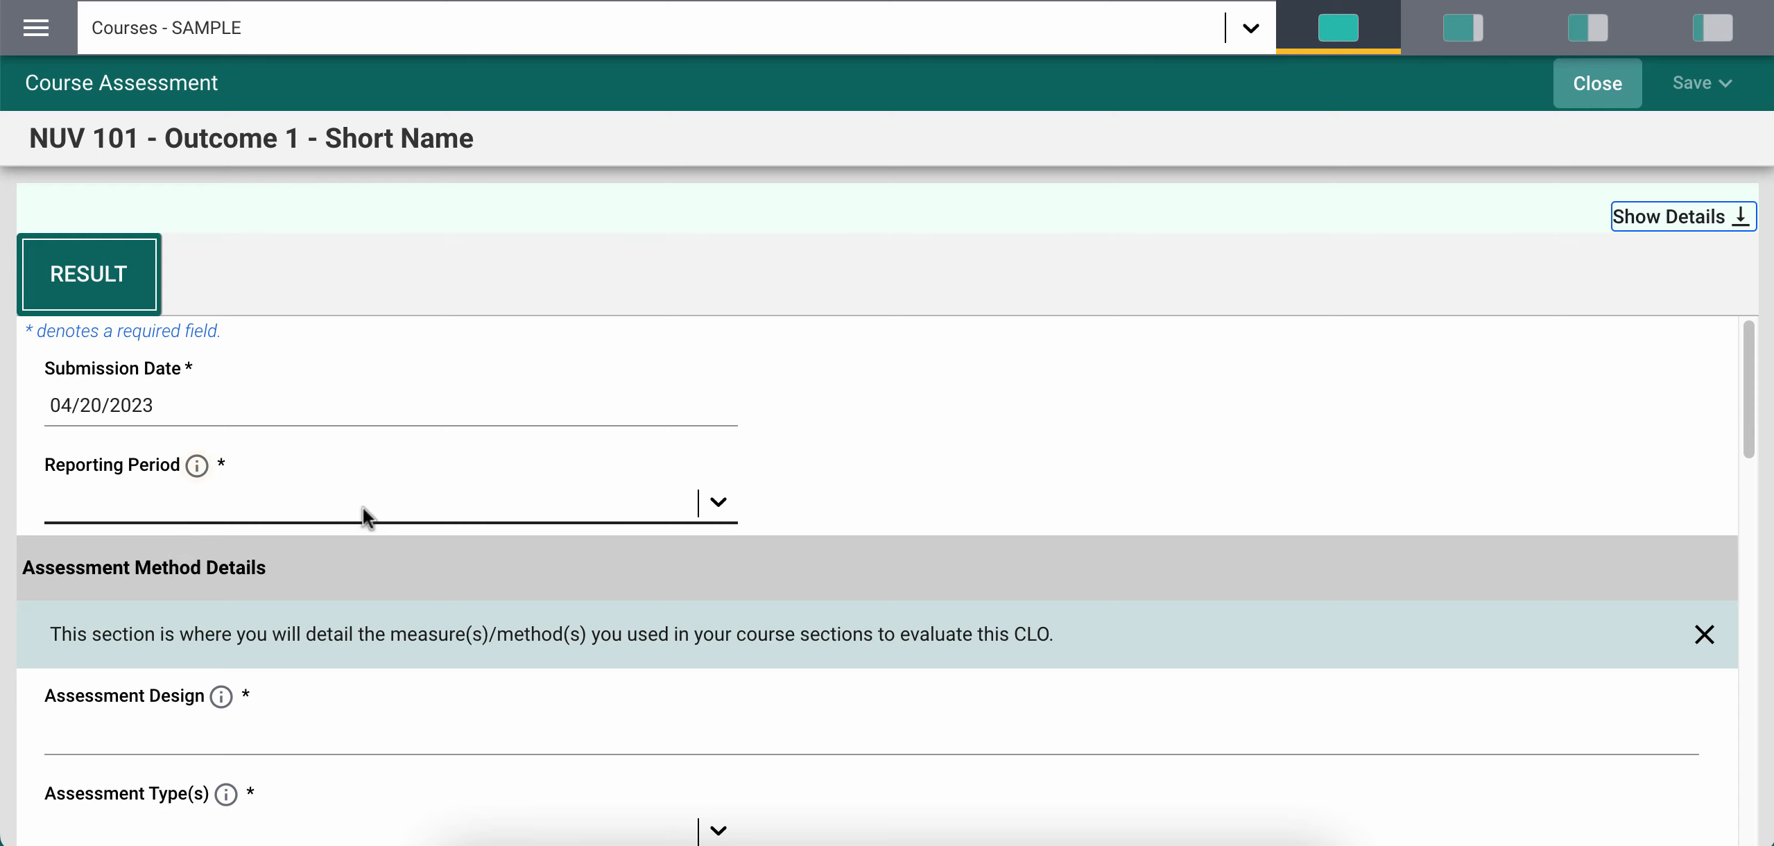
Set the new result's reporting period to 2022 - 2023
{"action": "scroll", "coordinate": [540, 507], "scroll_direction": "down", "scroll_amount": 2}
{"action": "left_click", "coordinate": [543, 406]}
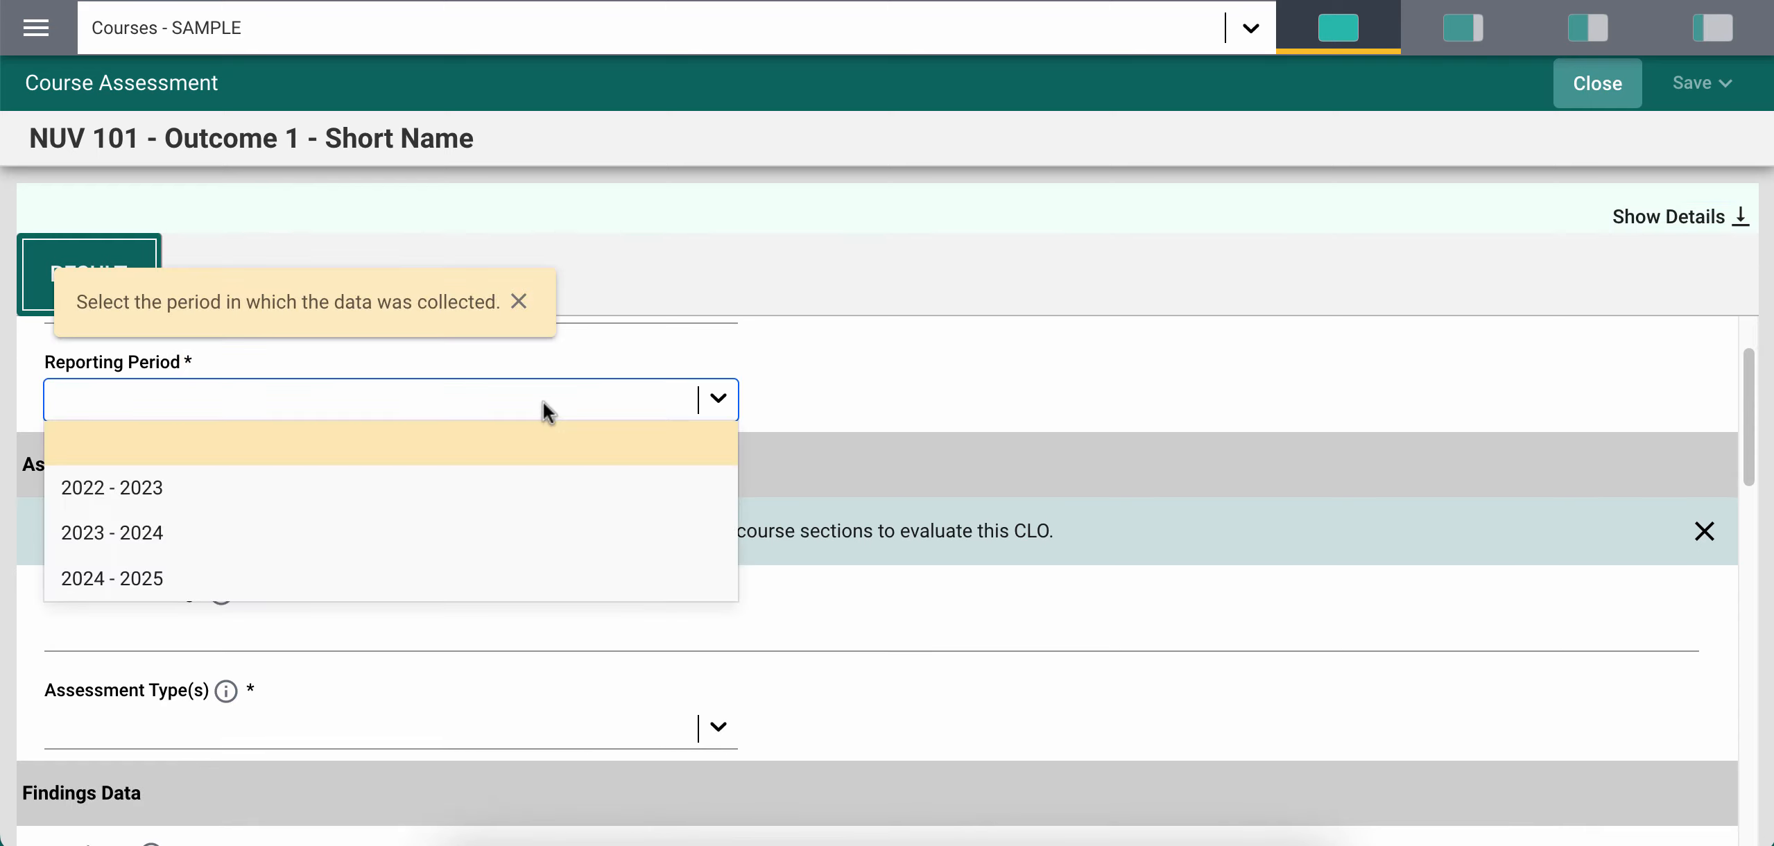
{"action": "left_click", "coordinate": [121, 483]}
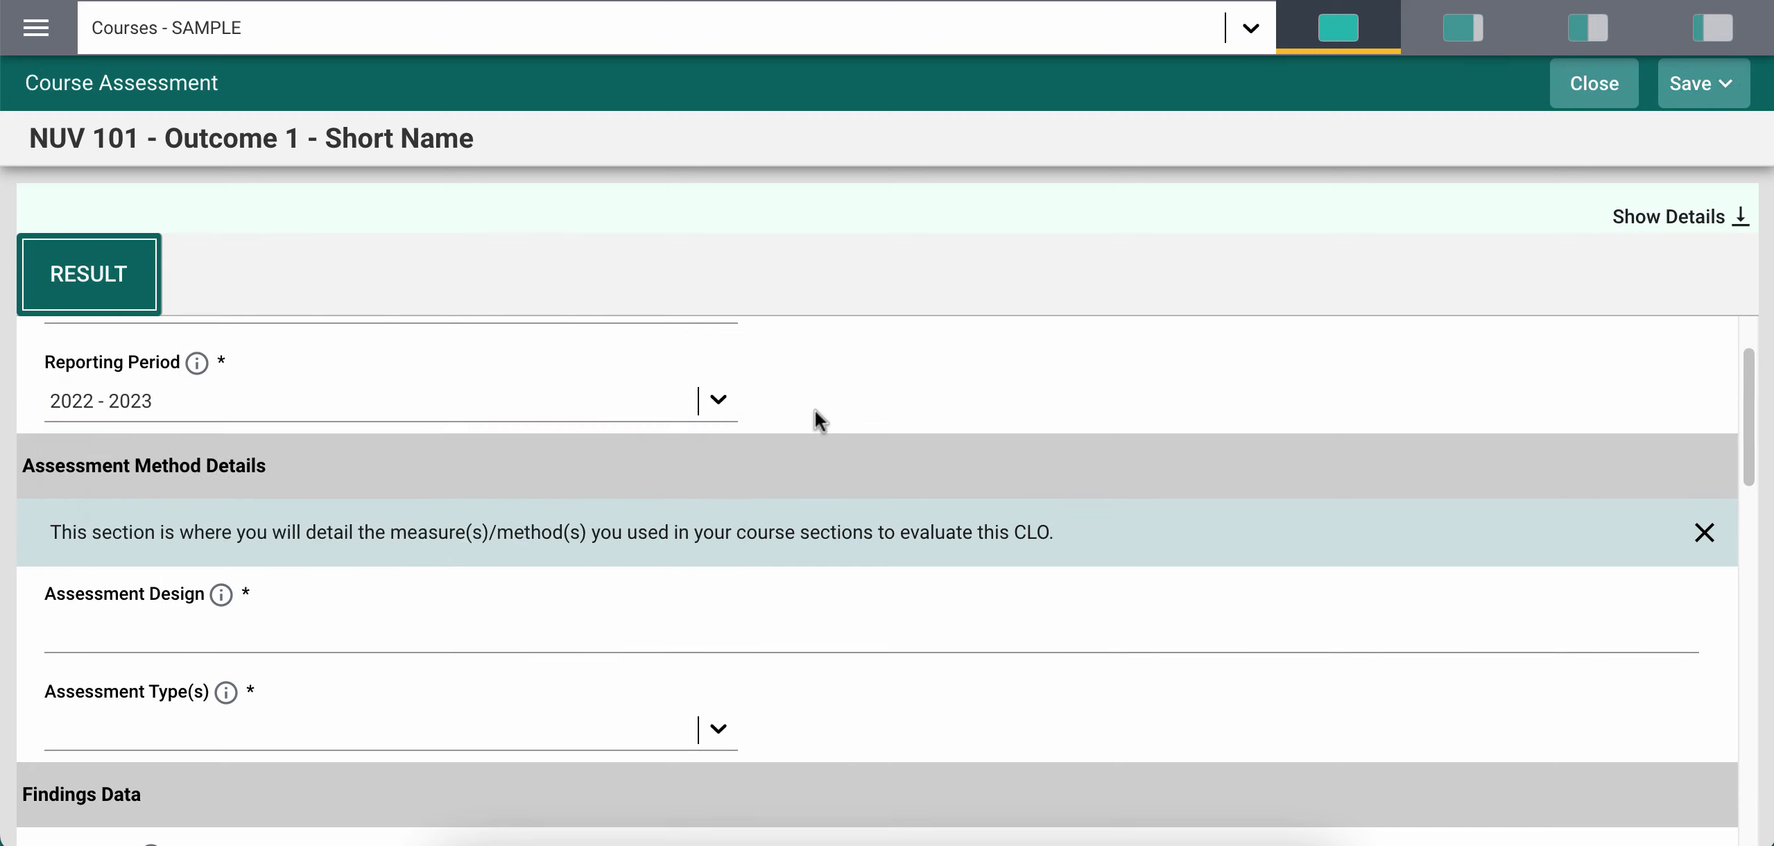
Read the guidance for the Assessment Design field and dismiss it, leaving the field empty
{"action": "scroll", "coordinate": [705, 582], "scroll_direction": "down", "scroll_amount": 2}
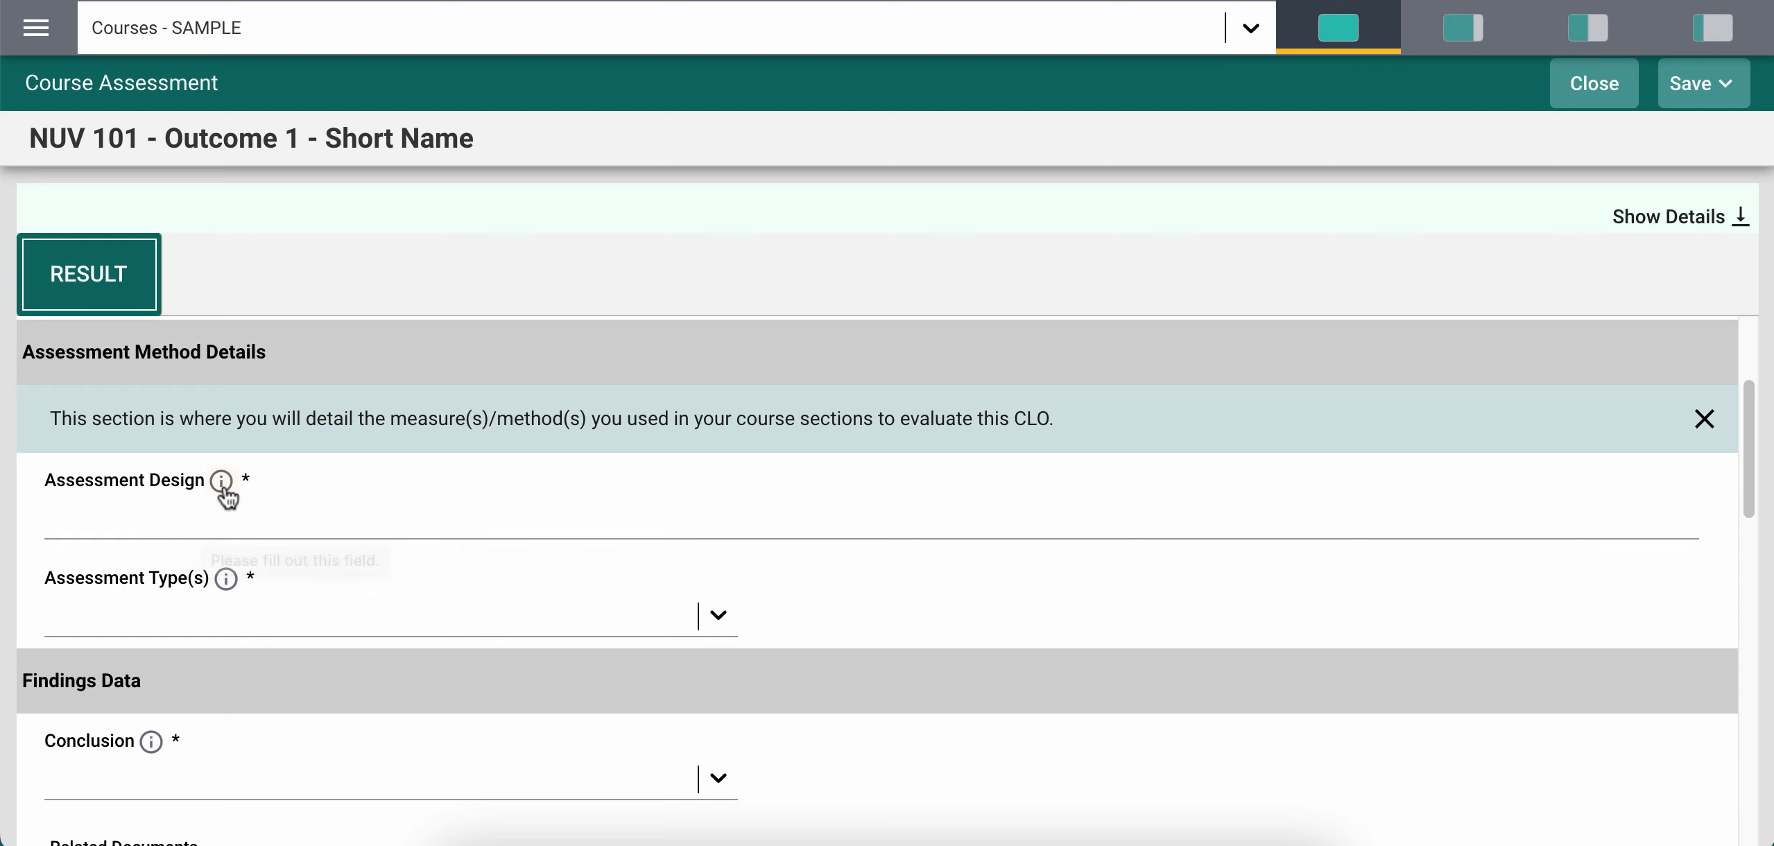
{"action": "left_click", "coordinate": [225, 517]}
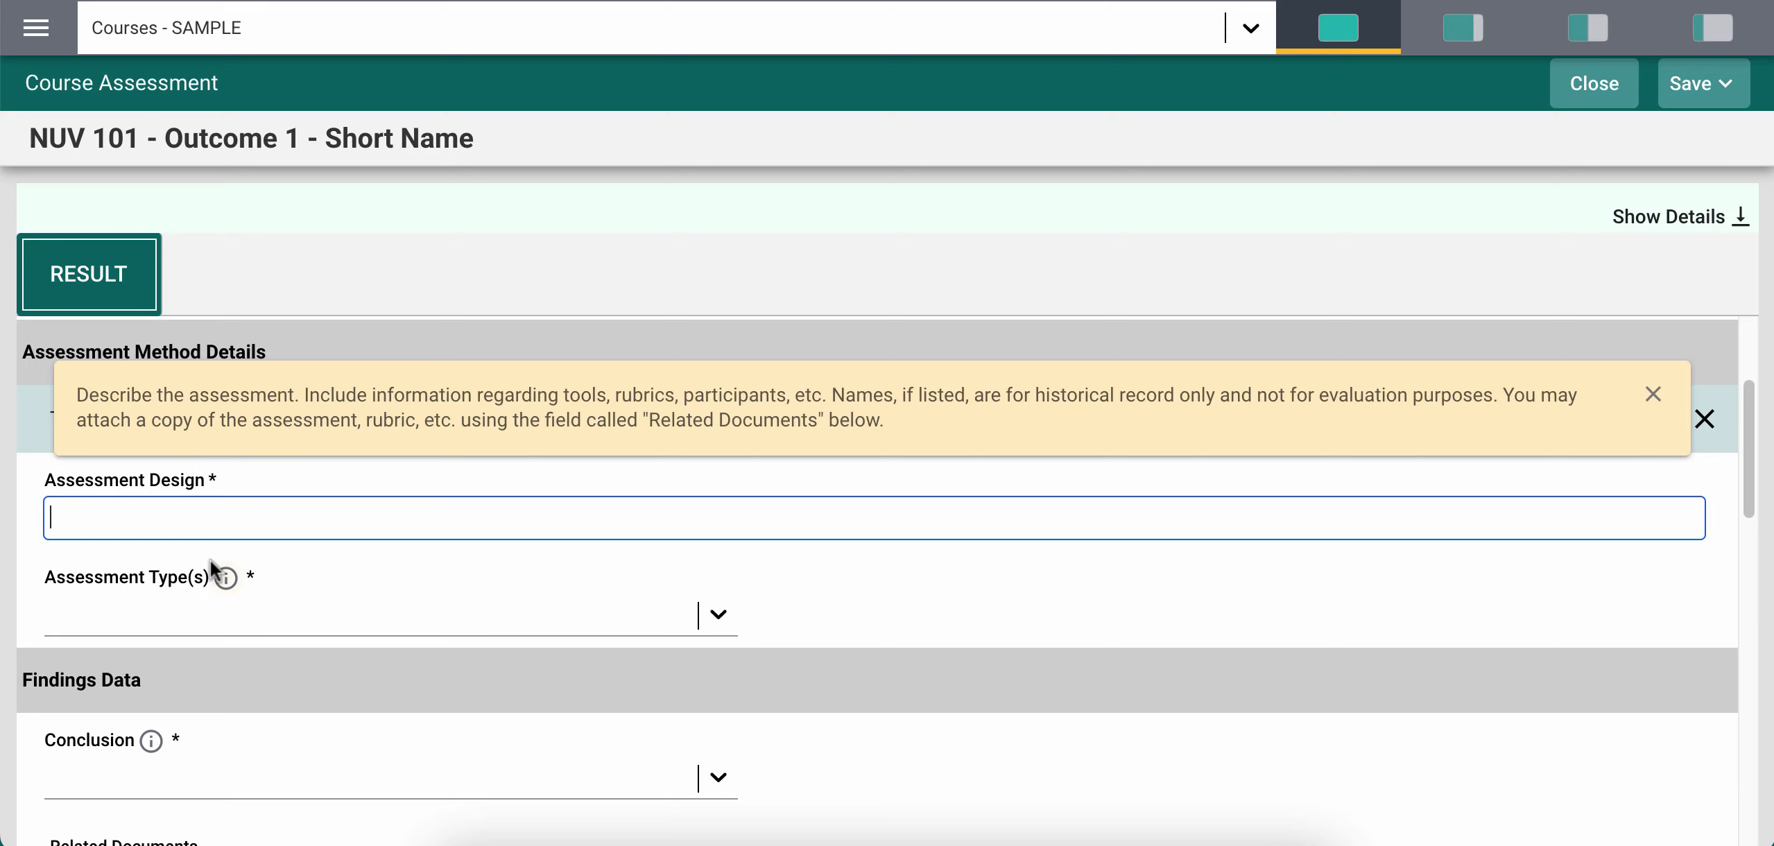
{"action": "left_click", "coordinate": [1654, 394]}
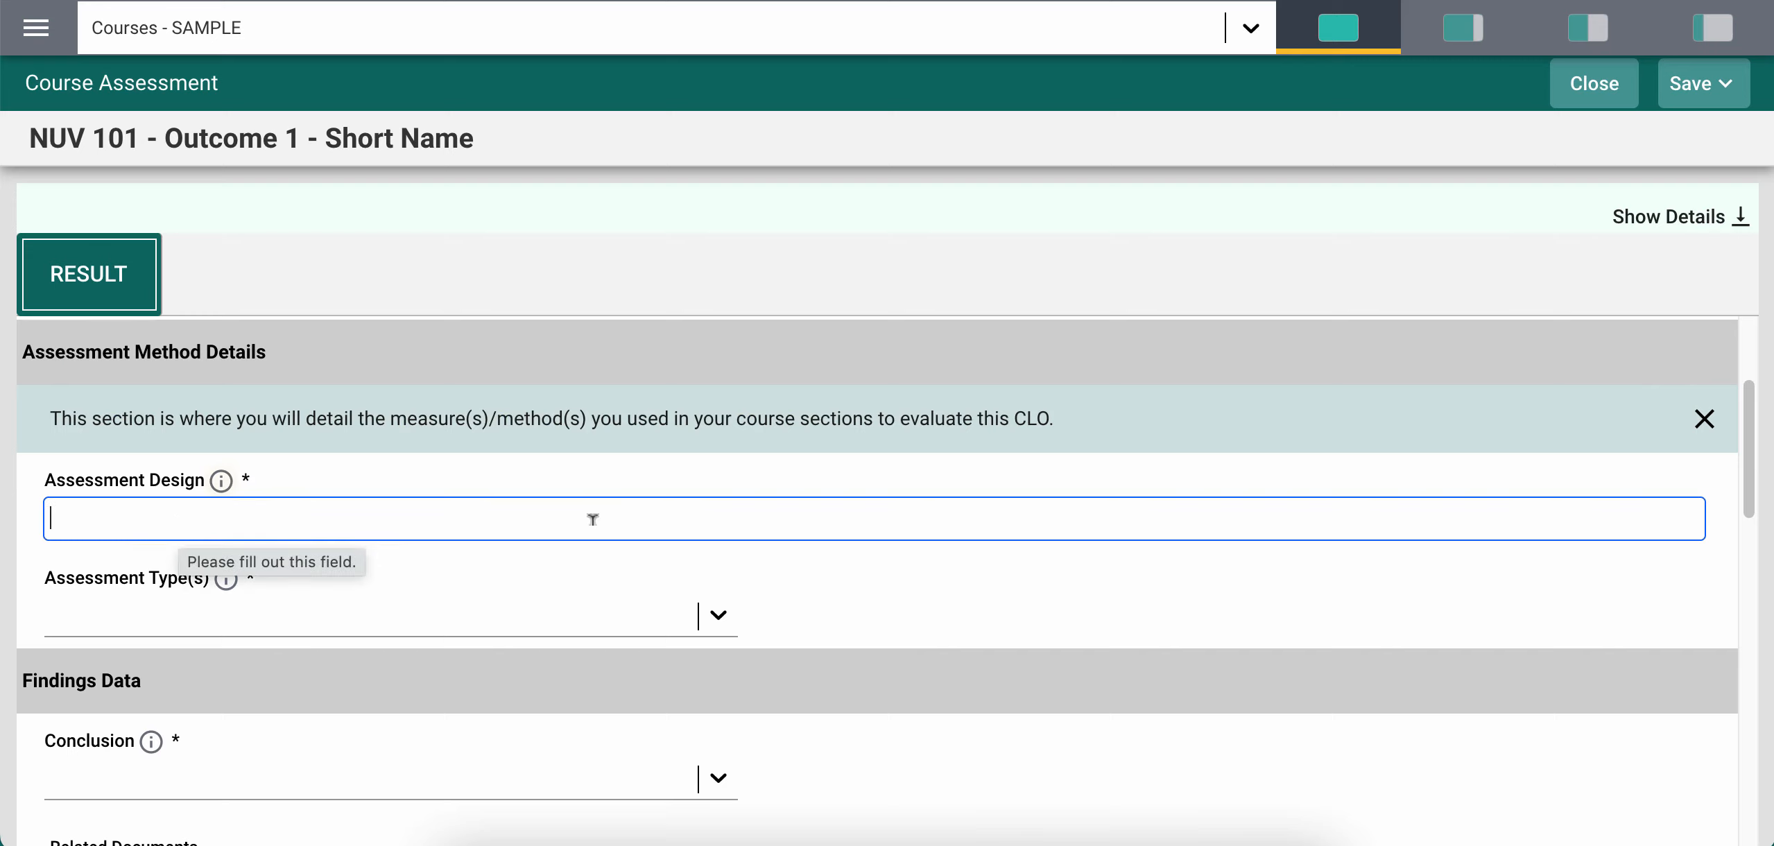
Review the available assessment types and select Presentation for the new result
{"action": "scroll", "coordinate": [828, 573], "scroll_direction": "down", "scroll_amount": 1}
{"action": "scroll", "coordinate": [829, 573], "scroll_direction": "down", "scroll_amount": 3}
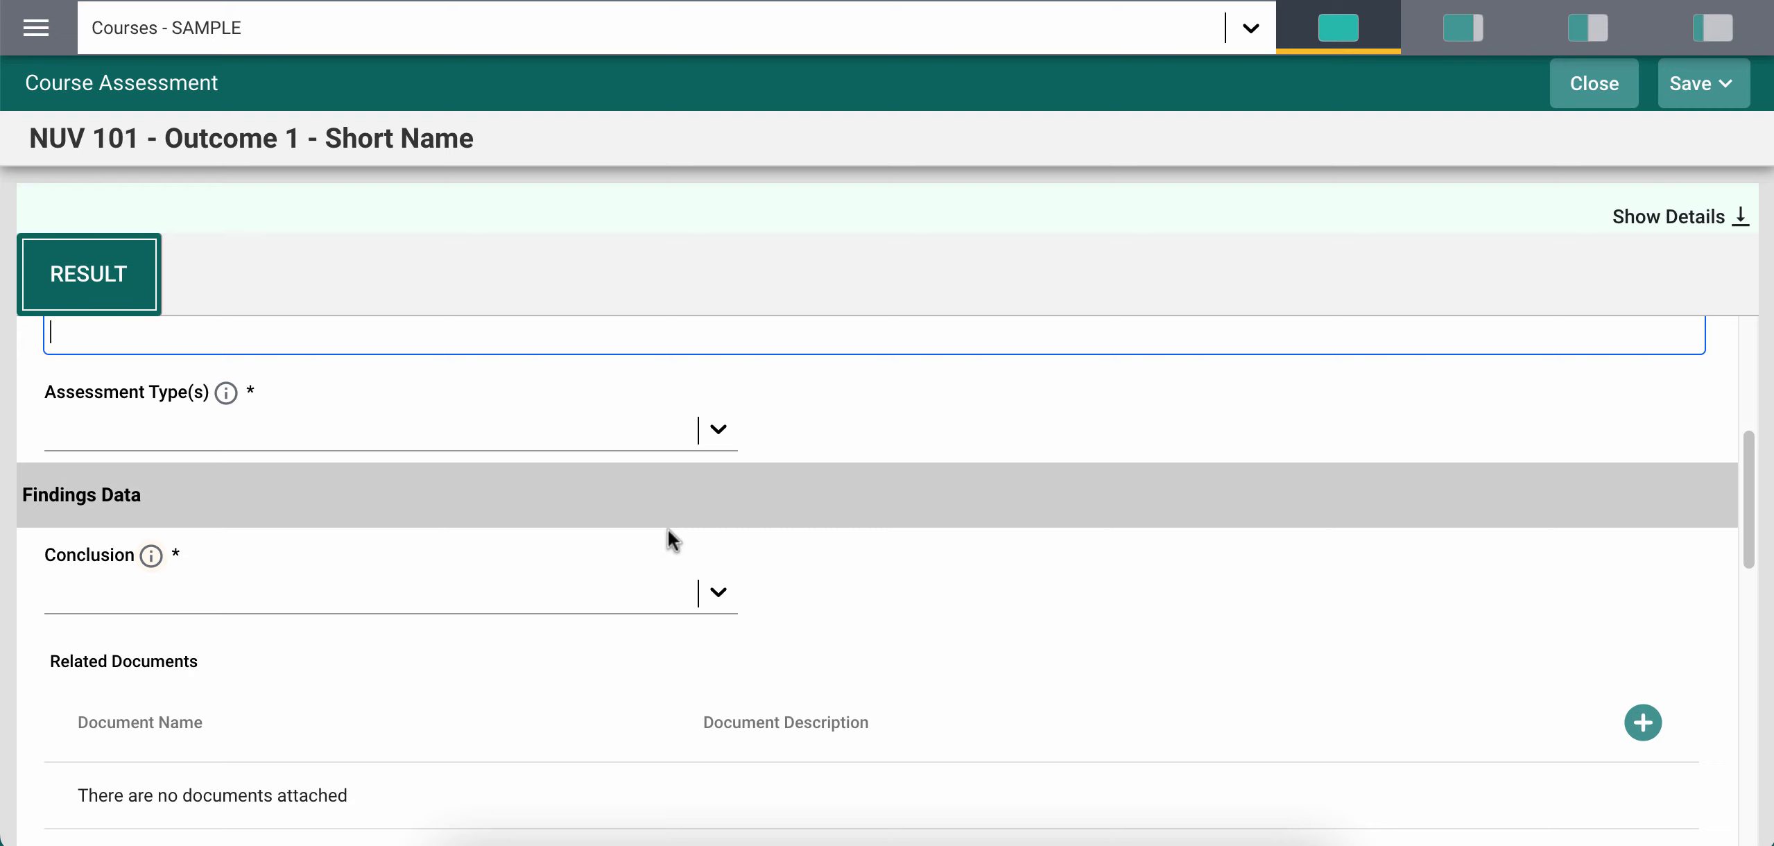
{"action": "left_click", "coordinate": [411, 437]}
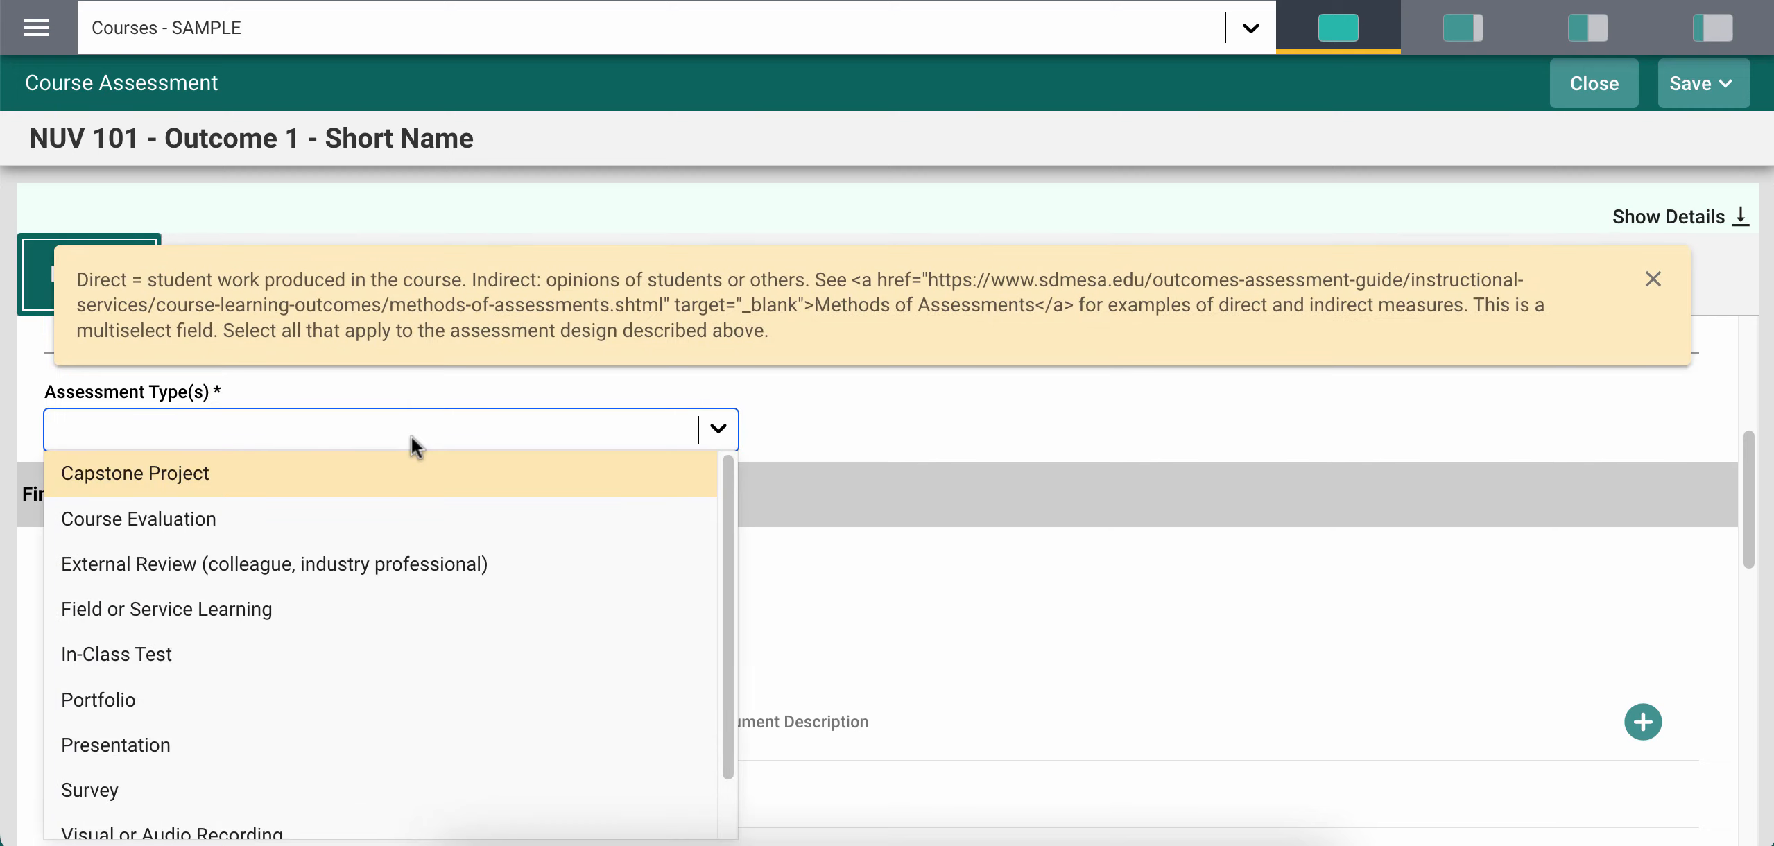
{"action": "scroll", "coordinate": [245, 664], "scroll_direction": "down", "scroll_amount": 1}
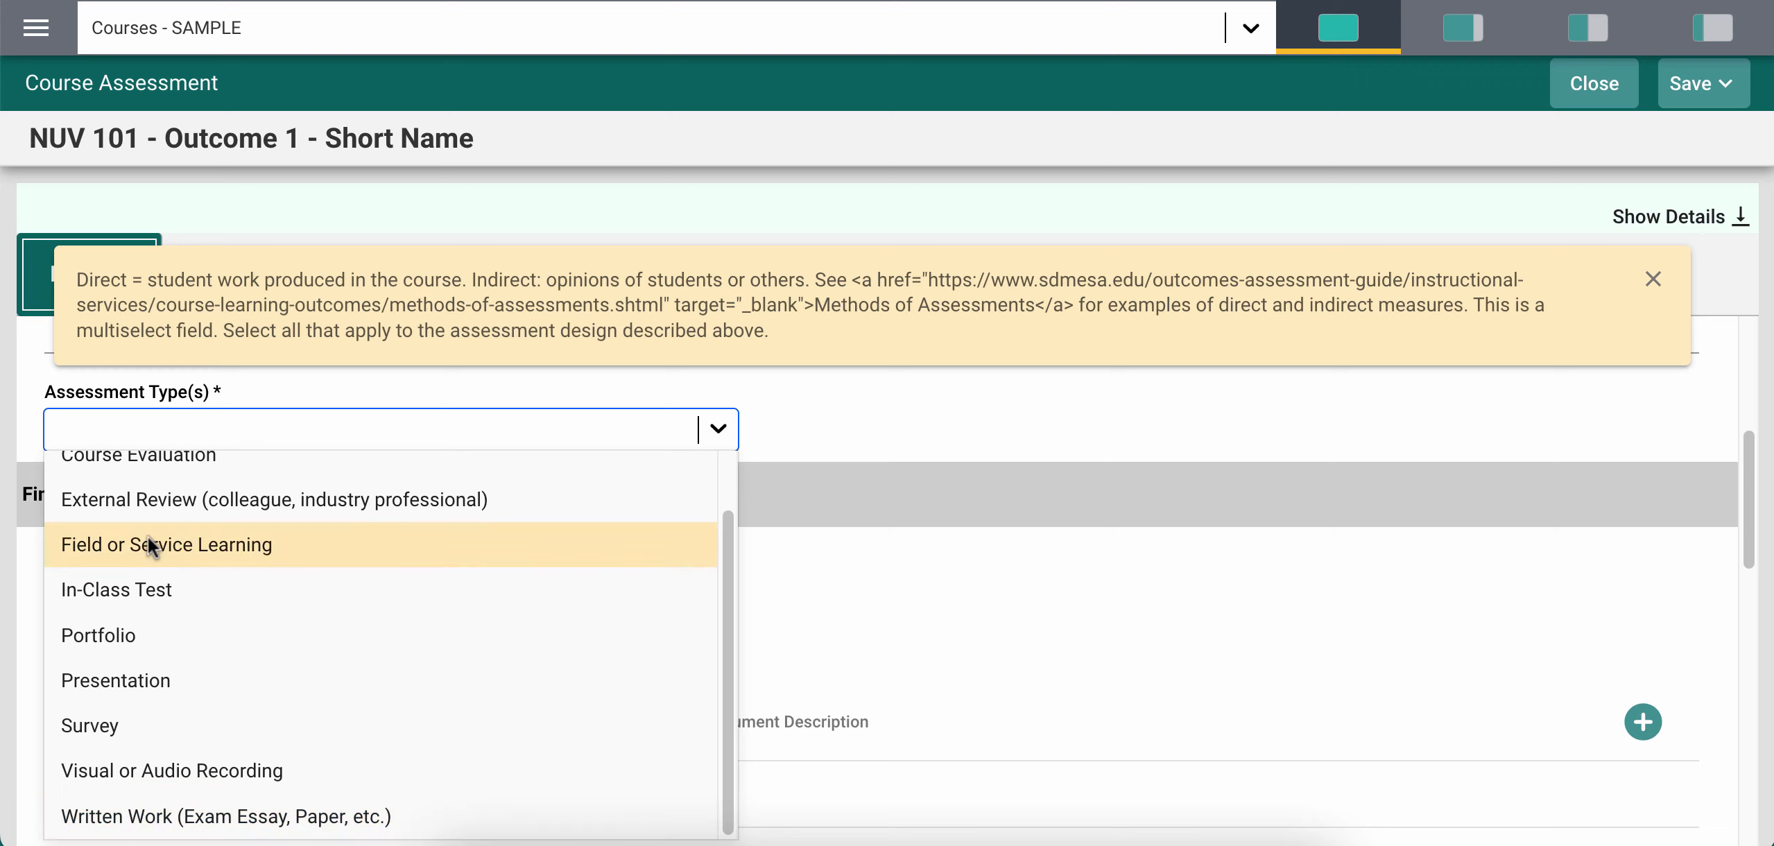
{"action": "scroll", "coordinate": [149, 537], "scroll_direction": "up", "scroll_amount": 1}
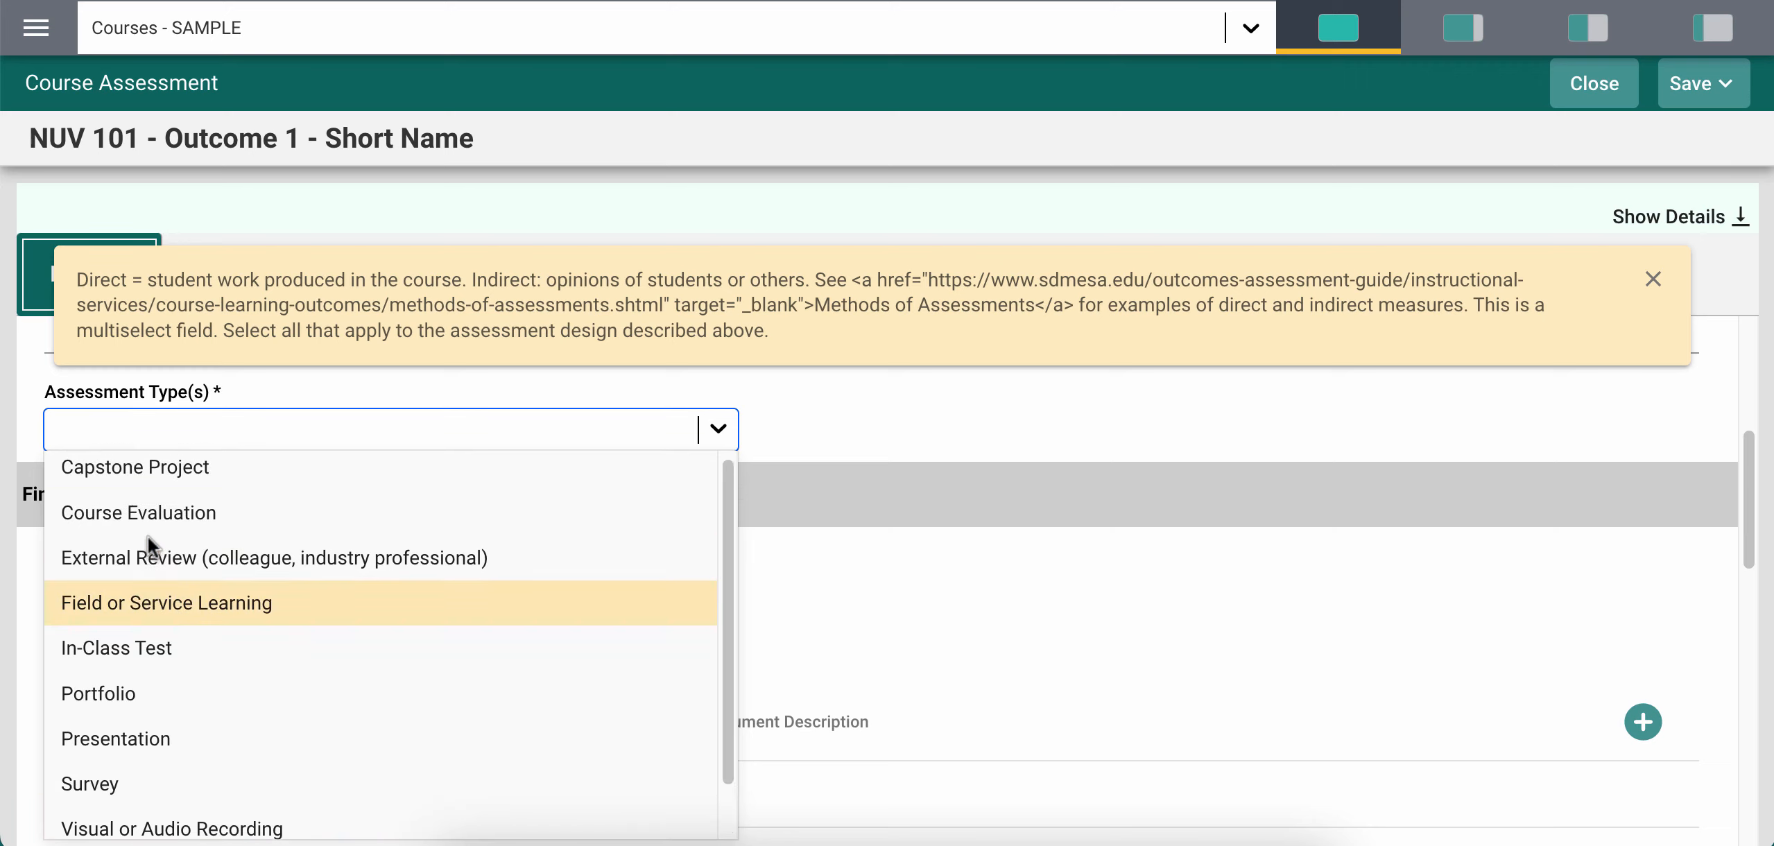
{"action": "left_click", "coordinate": [138, 744]}
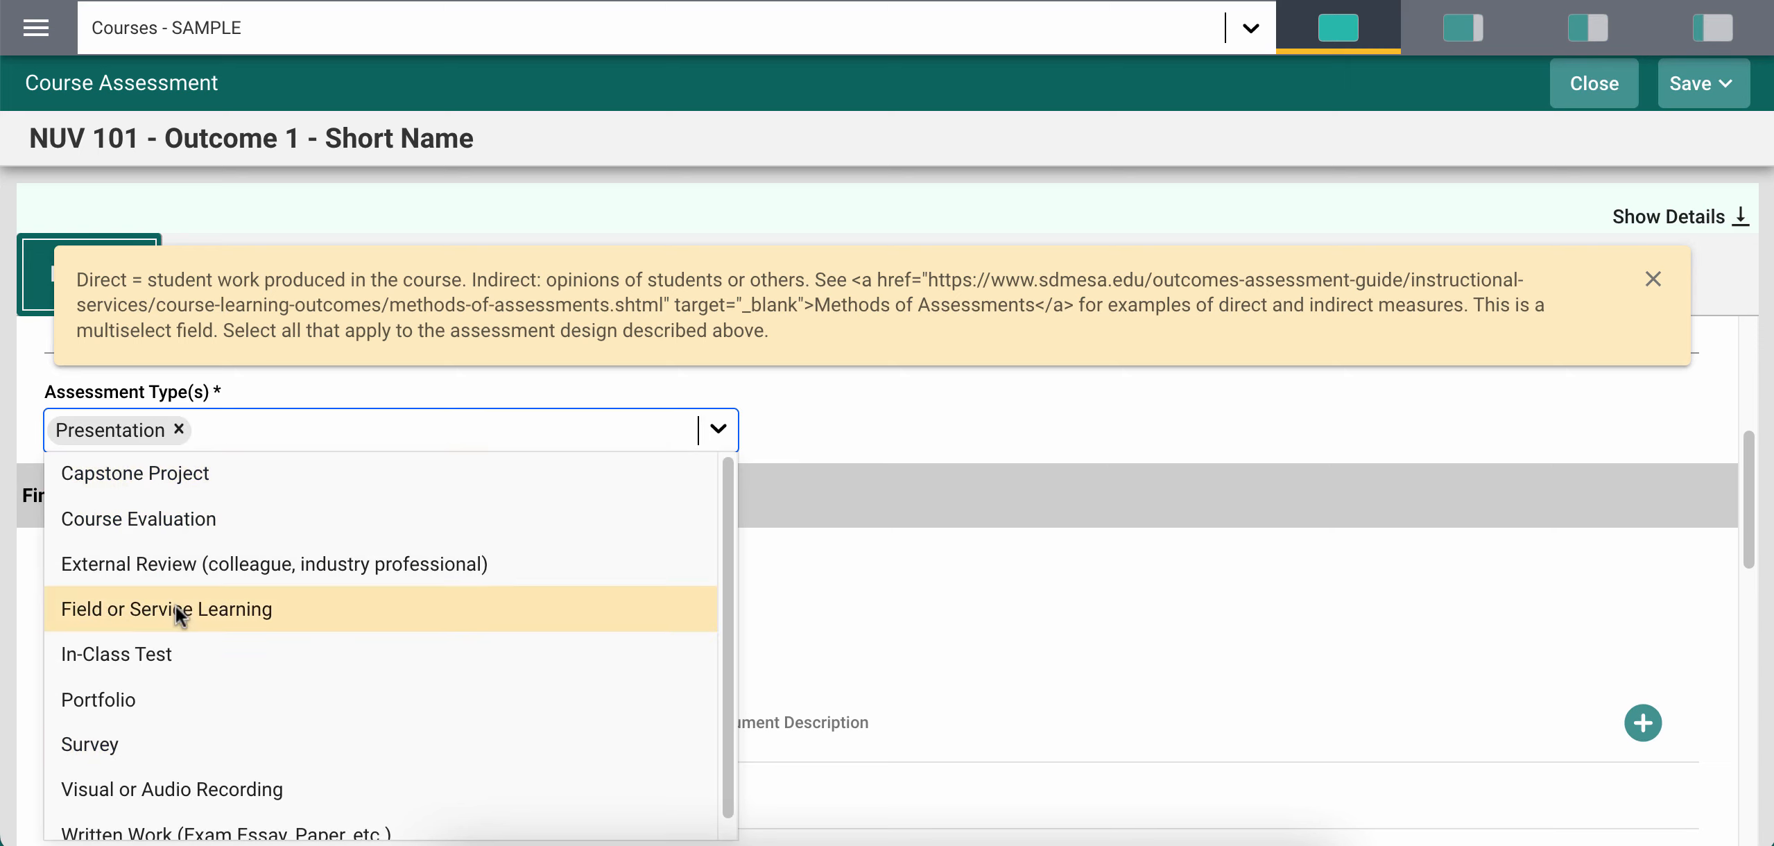
Add Written Work (Exam Essay, Paper, etc.) as a second assessment type, and remove it again
{"action": "scroll", "coordinate": [177, 606], "scroll_direction": "down", "scroll_amount": 1}
{"action": "left_click", "coordinate": [162, 817]}
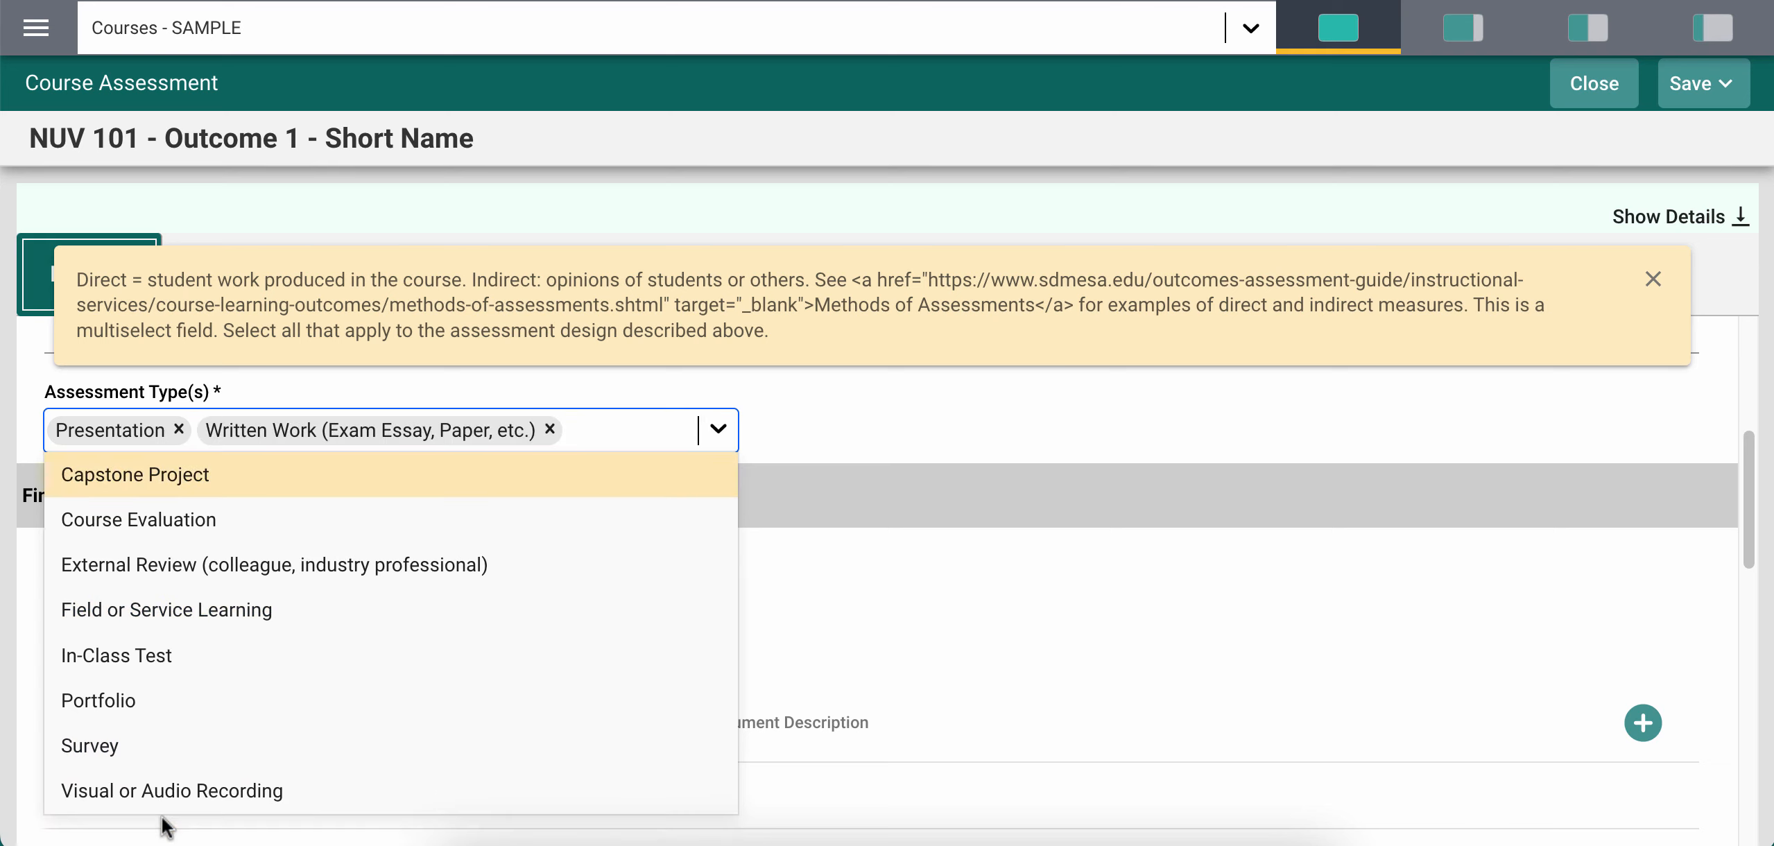
{"action": "left_click", "coordinate": [550, 429]}
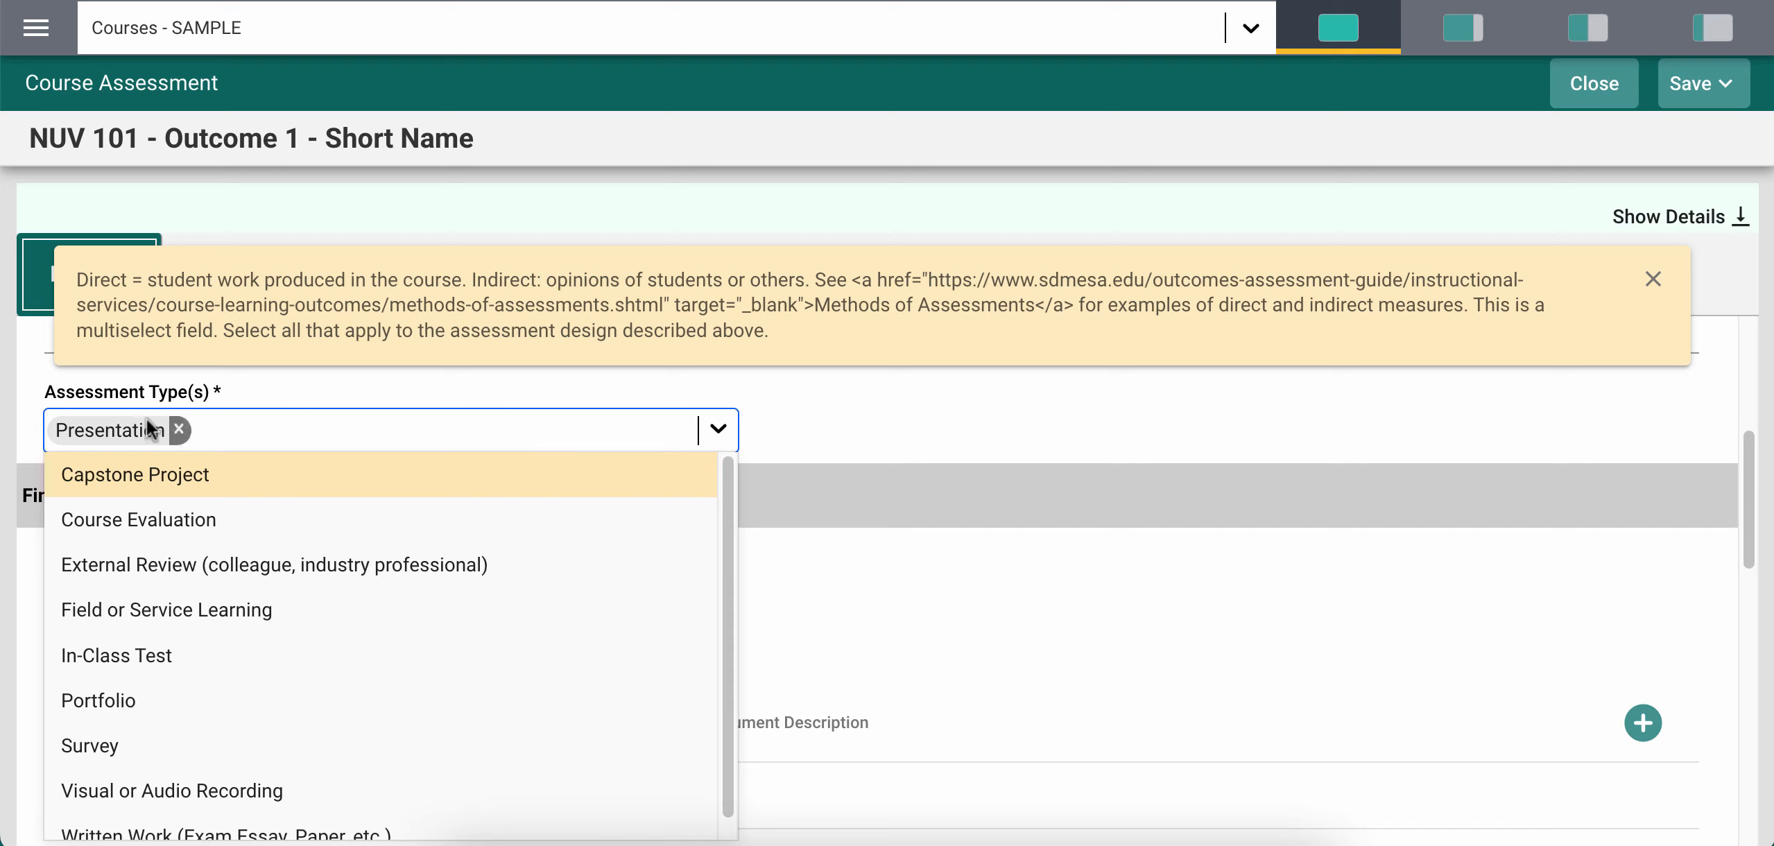
{"action": "left_click", "coordinate": [823, 442]}
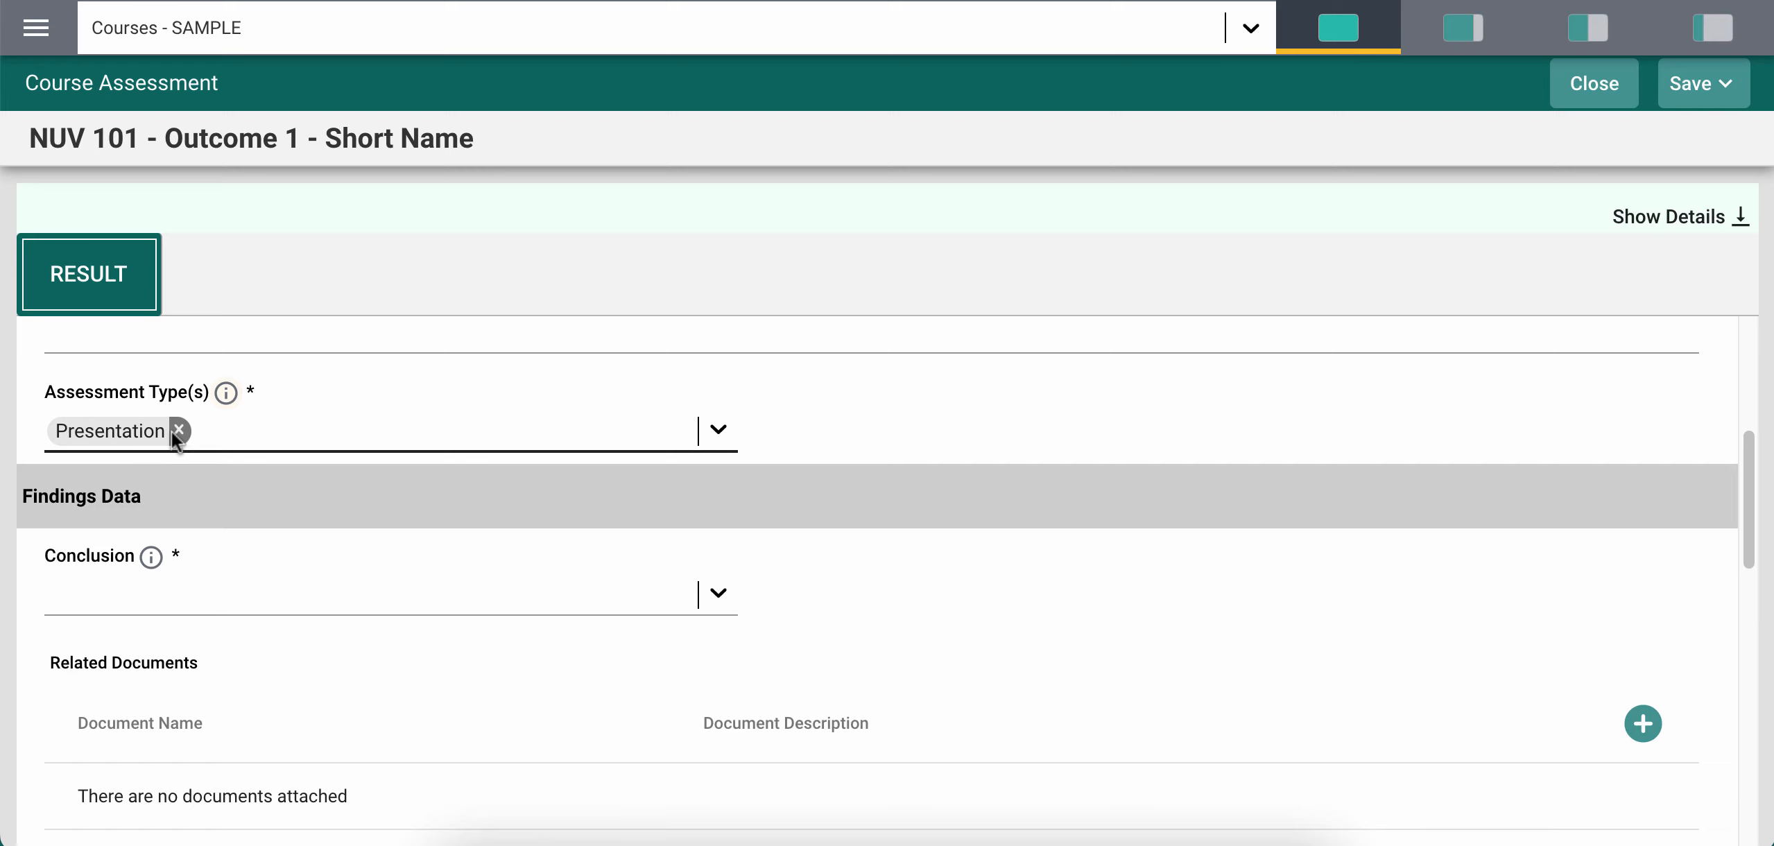
View the Conclusion options under Findings Data, and show the outcome and target/benchmark details to compare against
{"action": "scroll", "coordinate": [177, 440], "scroll_direction": "up", "scroll_amount": 4}
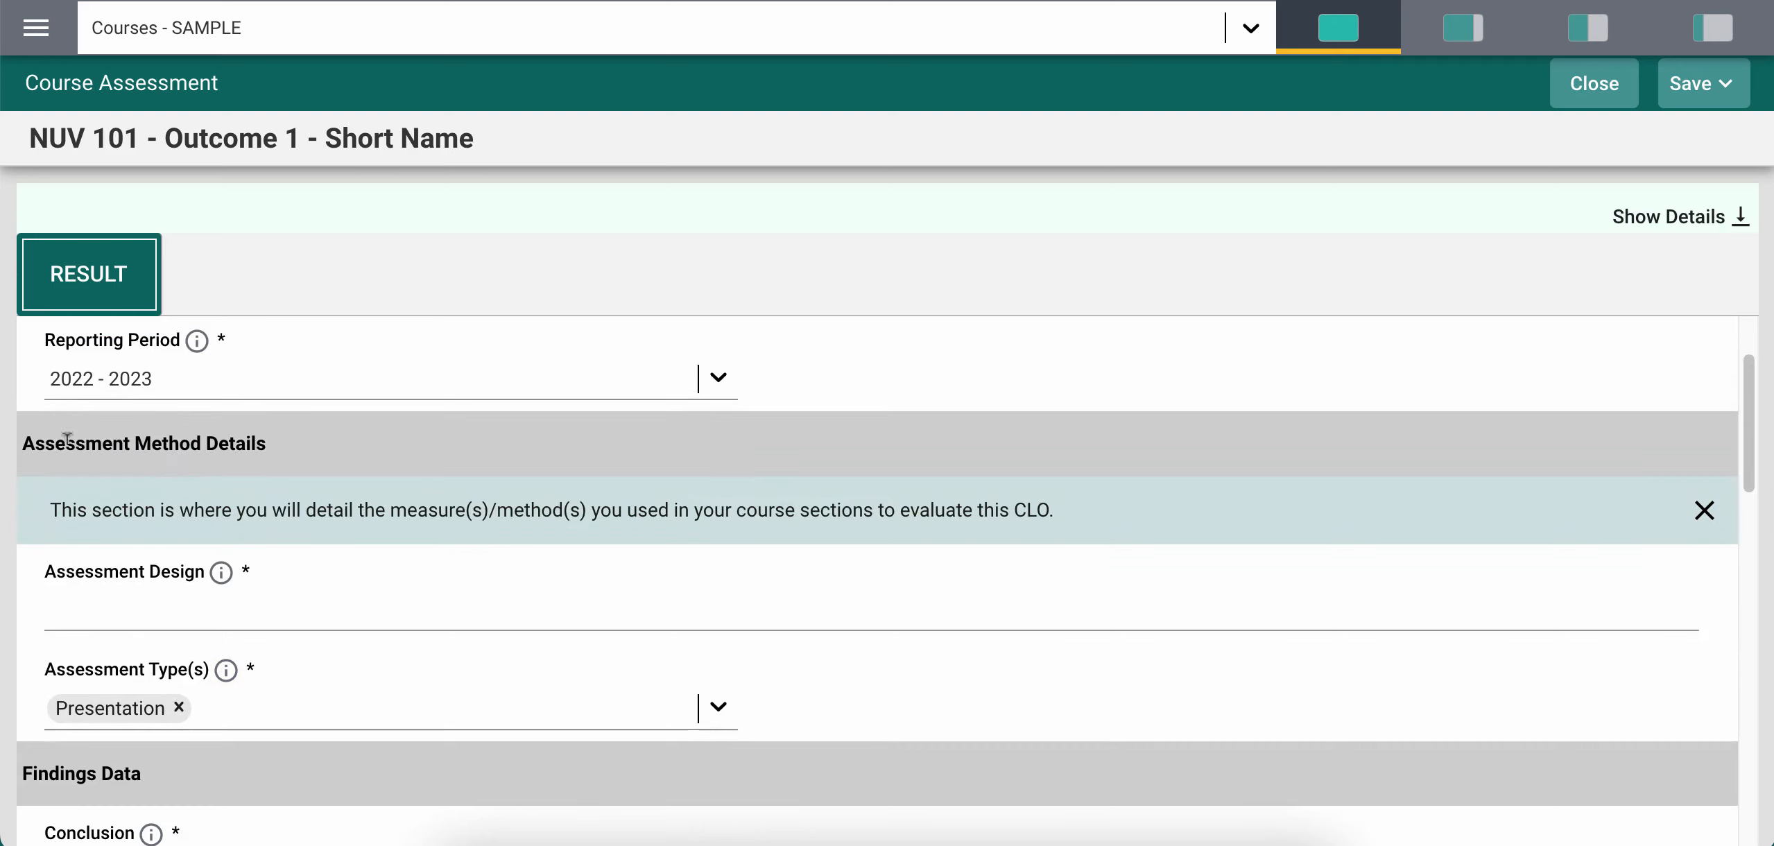
{"action": "scroll", "coordinate": [253, 523], "scroll_direction": "down", "scroll_amount": 5}
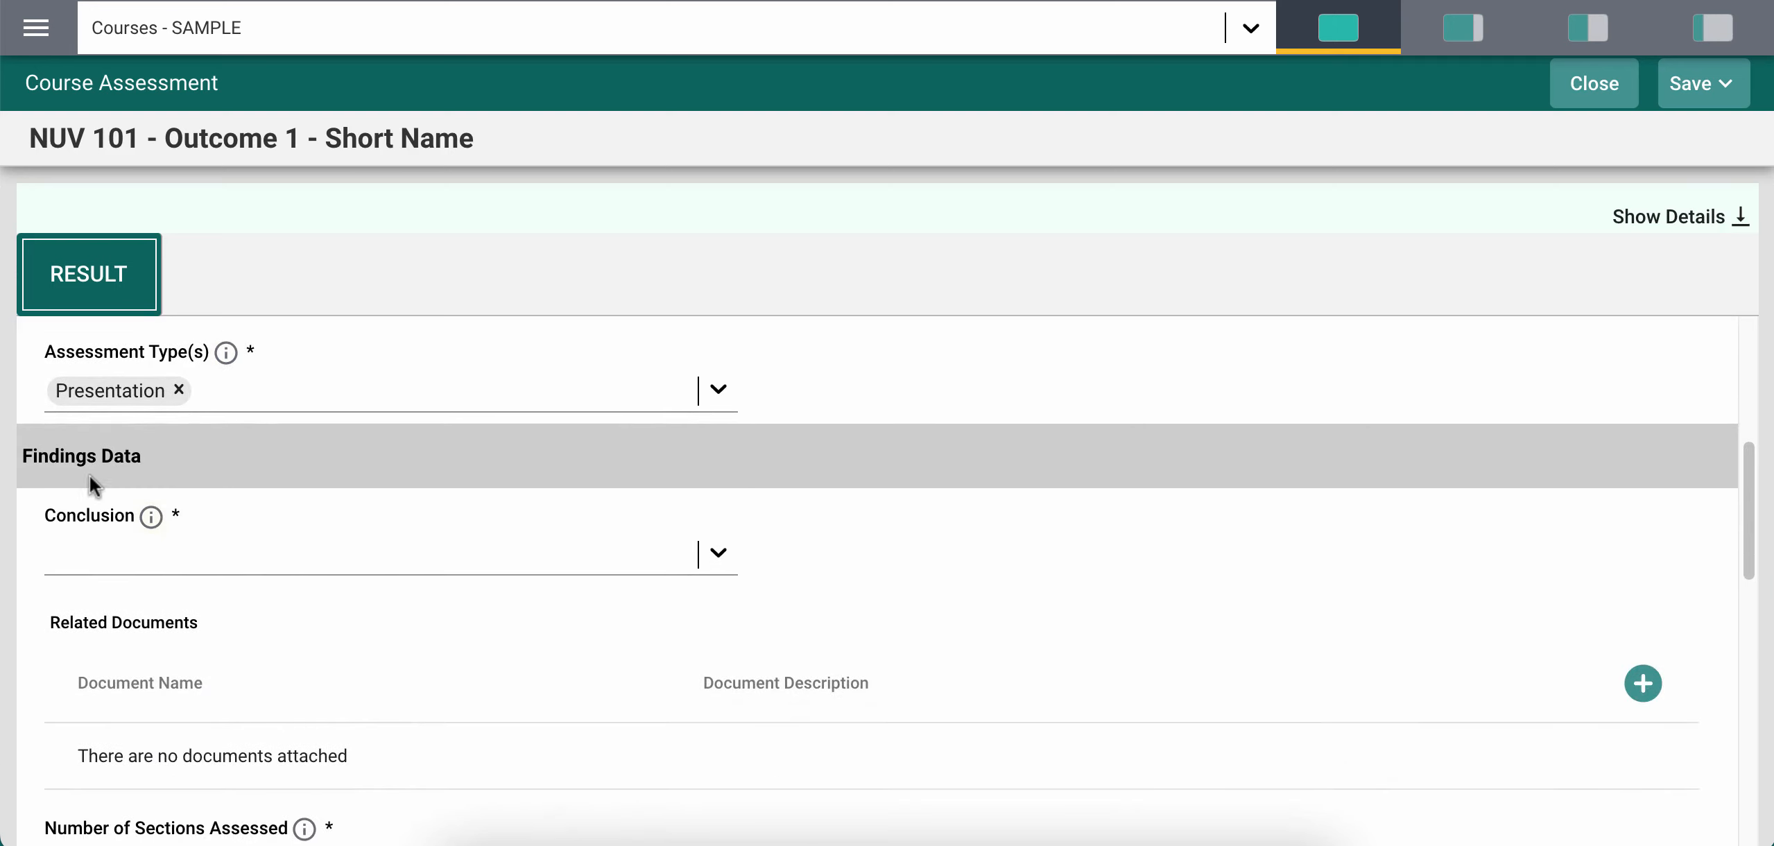
{"action": "left_click", "coordinate": [341, 561]}
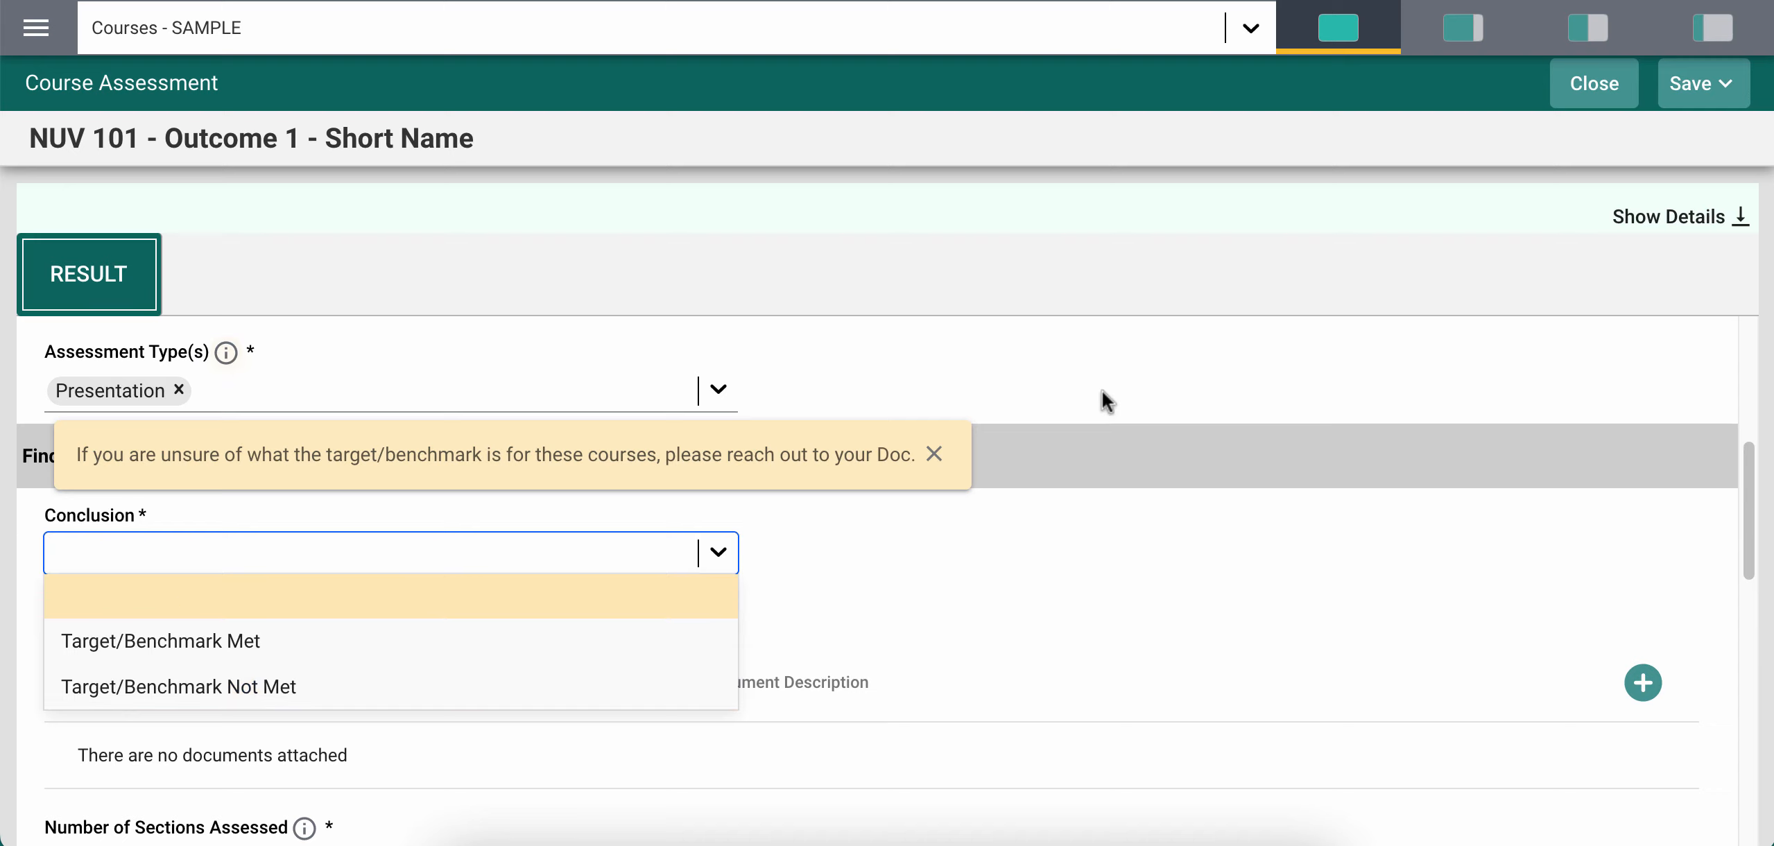
{"action": "left_click", "coordinate": [1670, 217]}
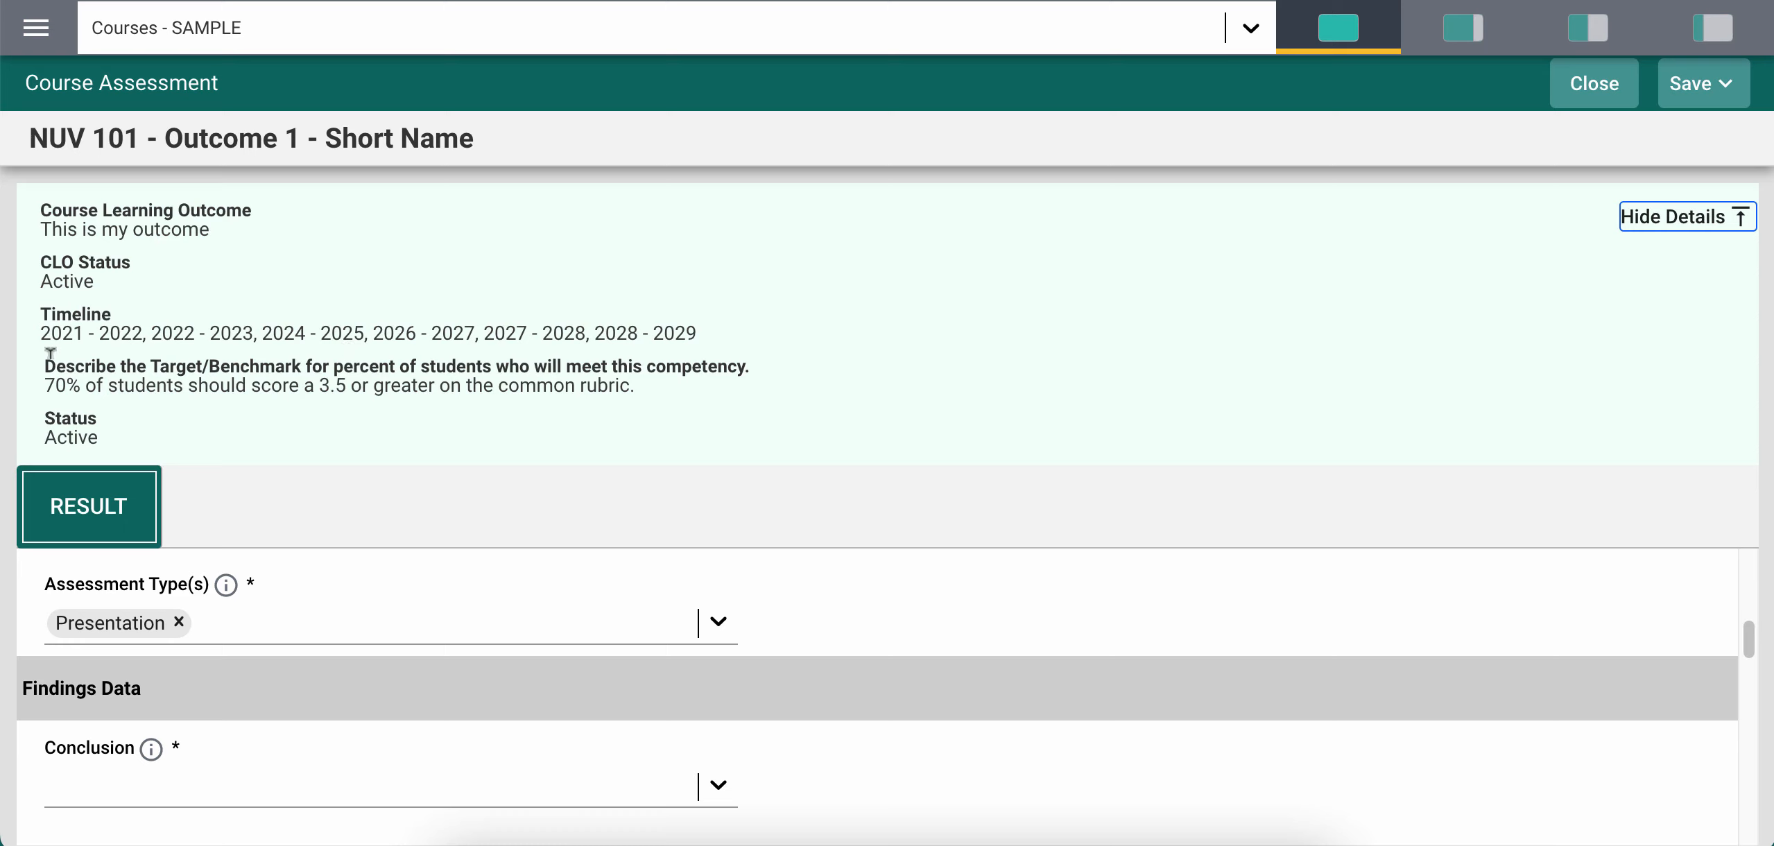
Compare against the target/benchmark description, hide the outcome details, and set the Conclusion to Target/Benchmark Met
{"action": "left_click_drag", "start_coordinate": [44, 356], "coordinate": [542, 398]}
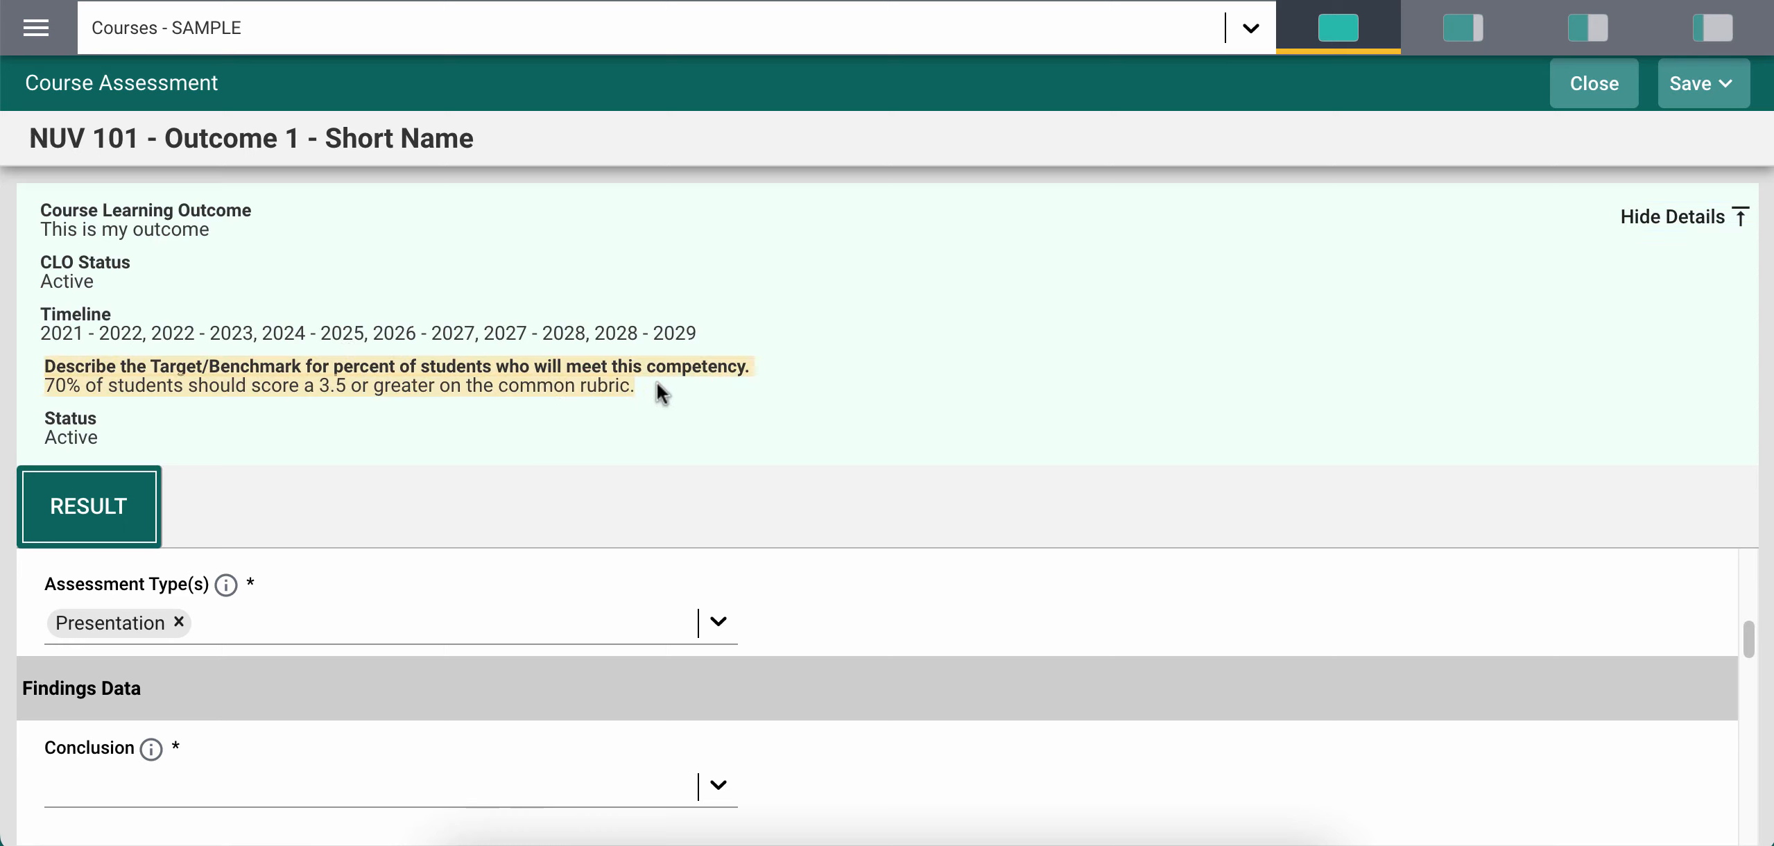
{"action": "left_click", "coordinate": [1671, 217]}
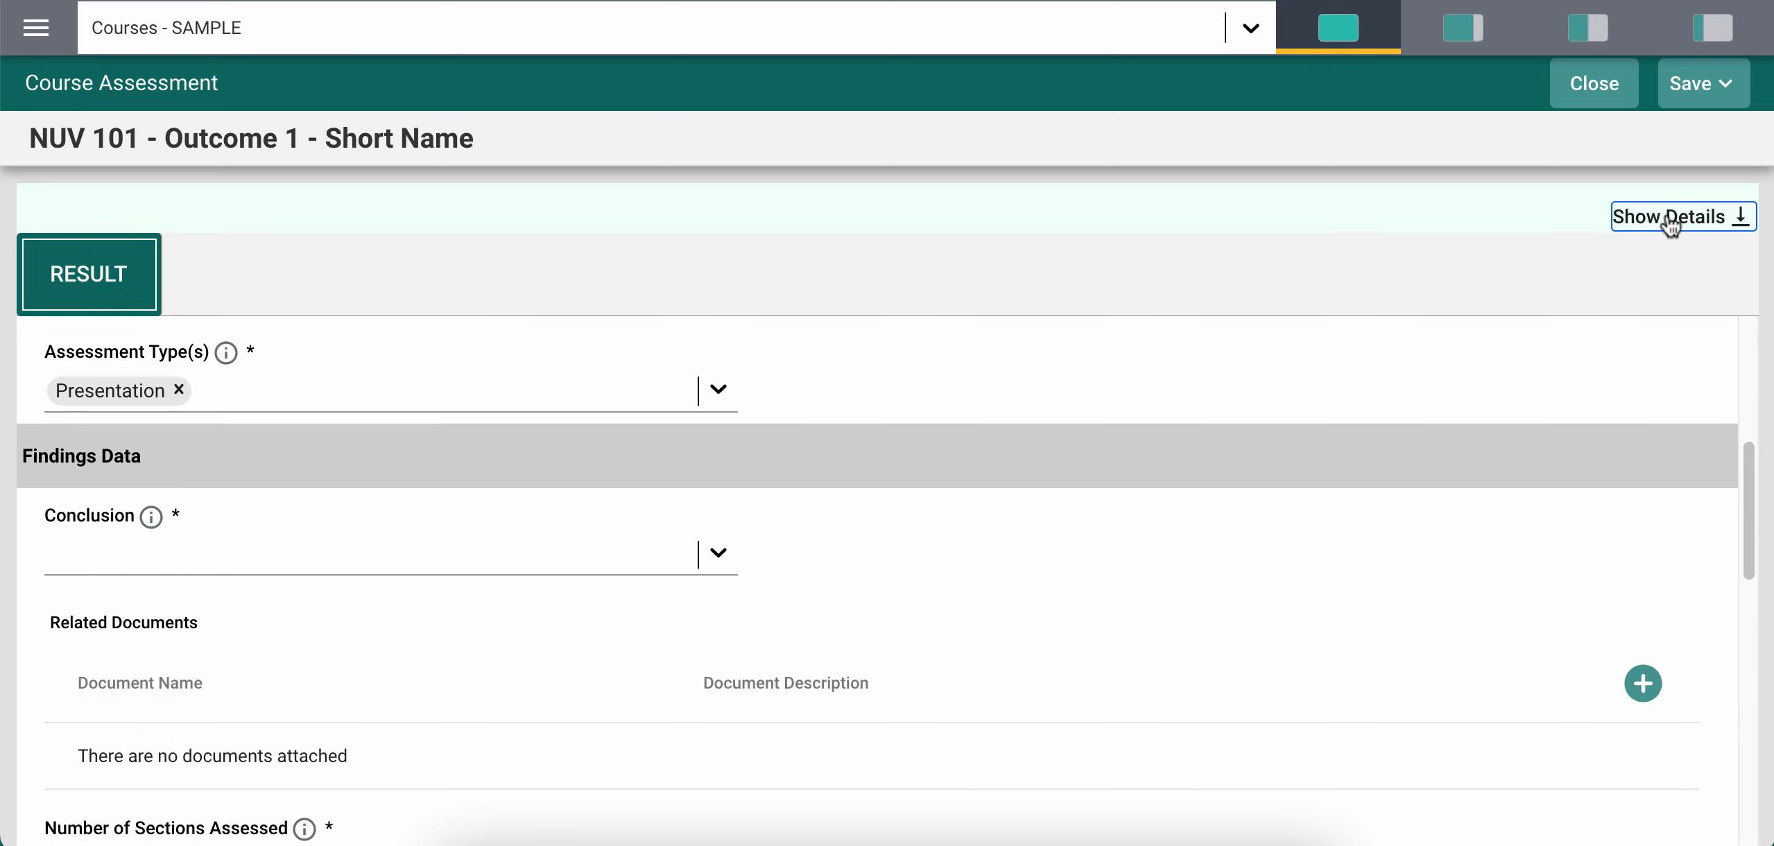
{"action": "left_click", "coordinate": [652, 454]}
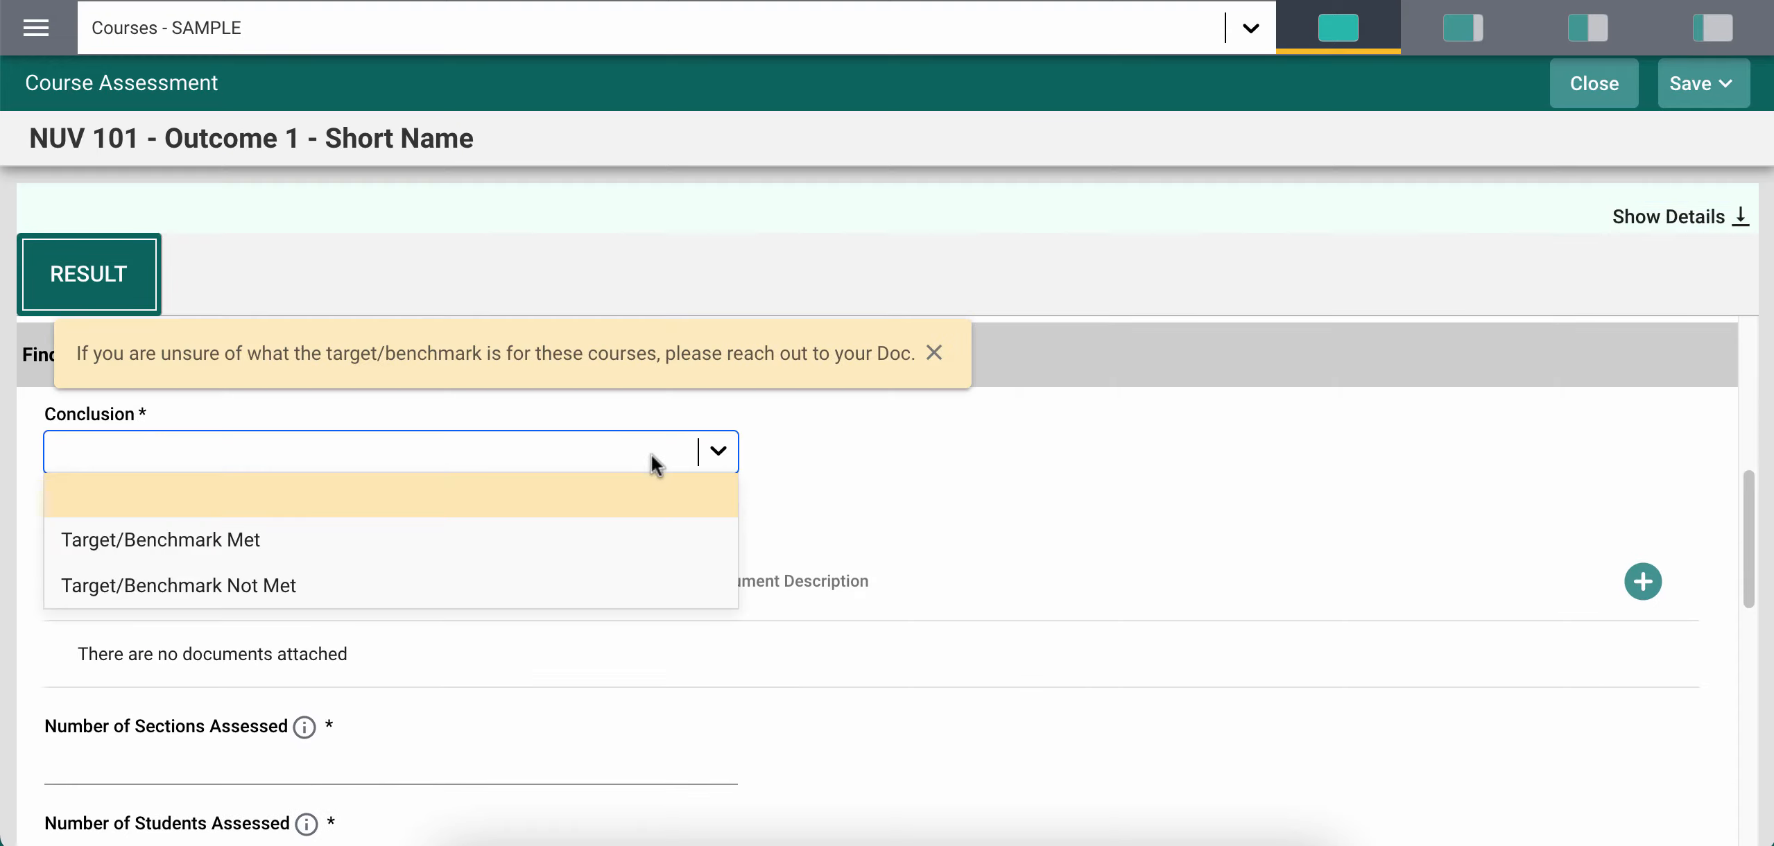
{"action": "left_click", "coordinate": [183, 540]}
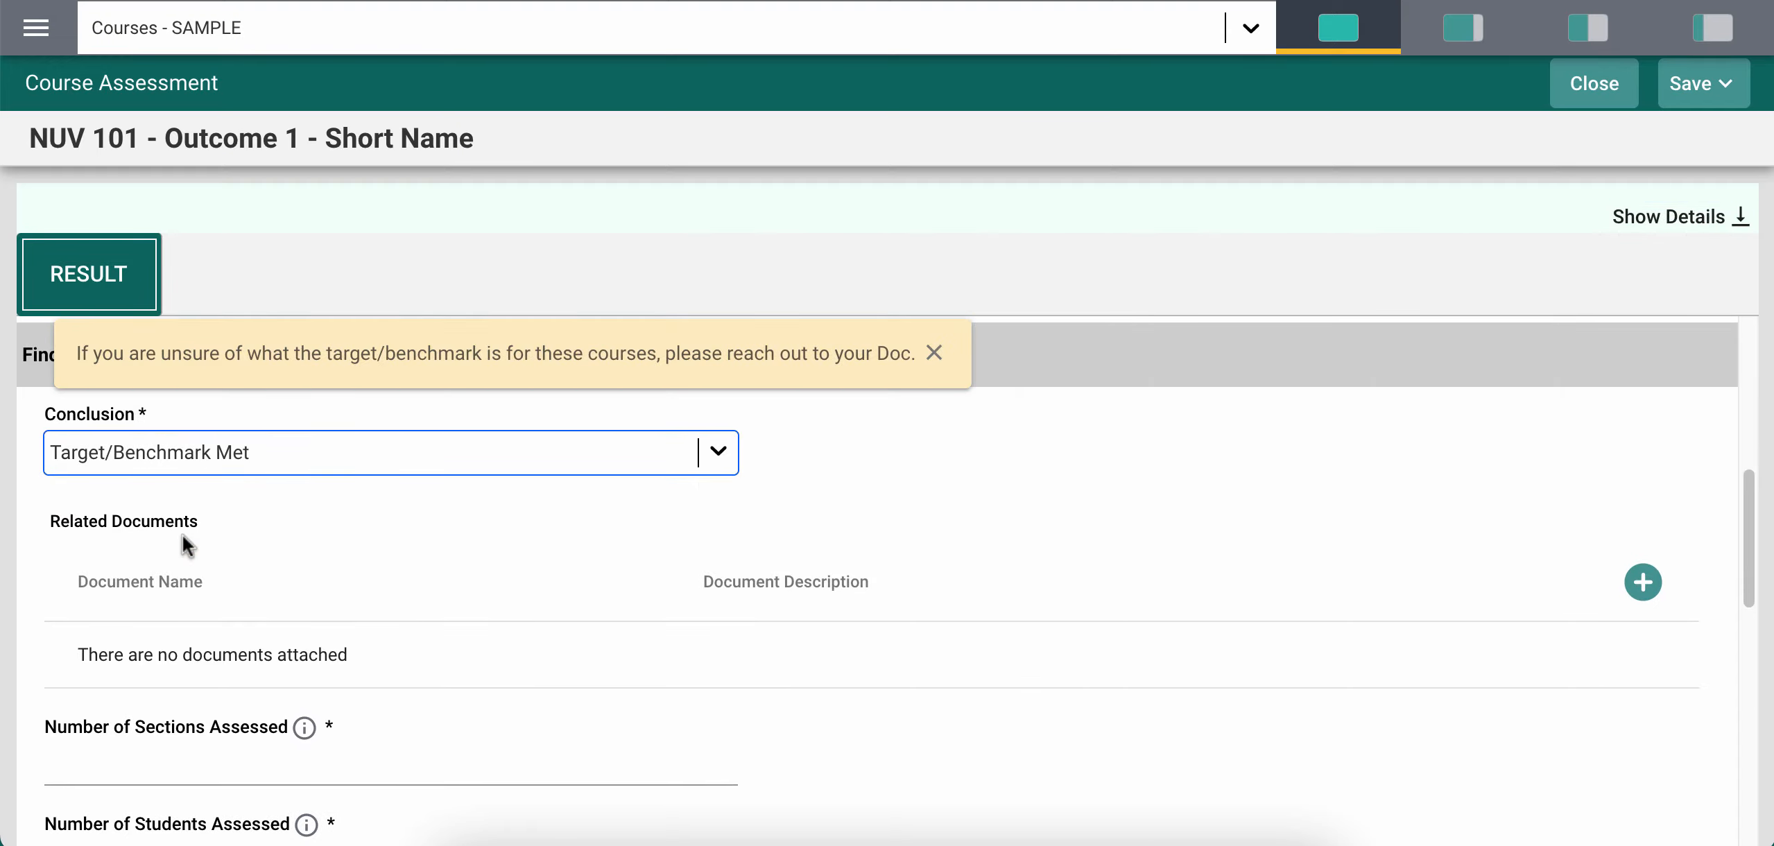
{"action": "left_click", "coordinate": [934, 353]}
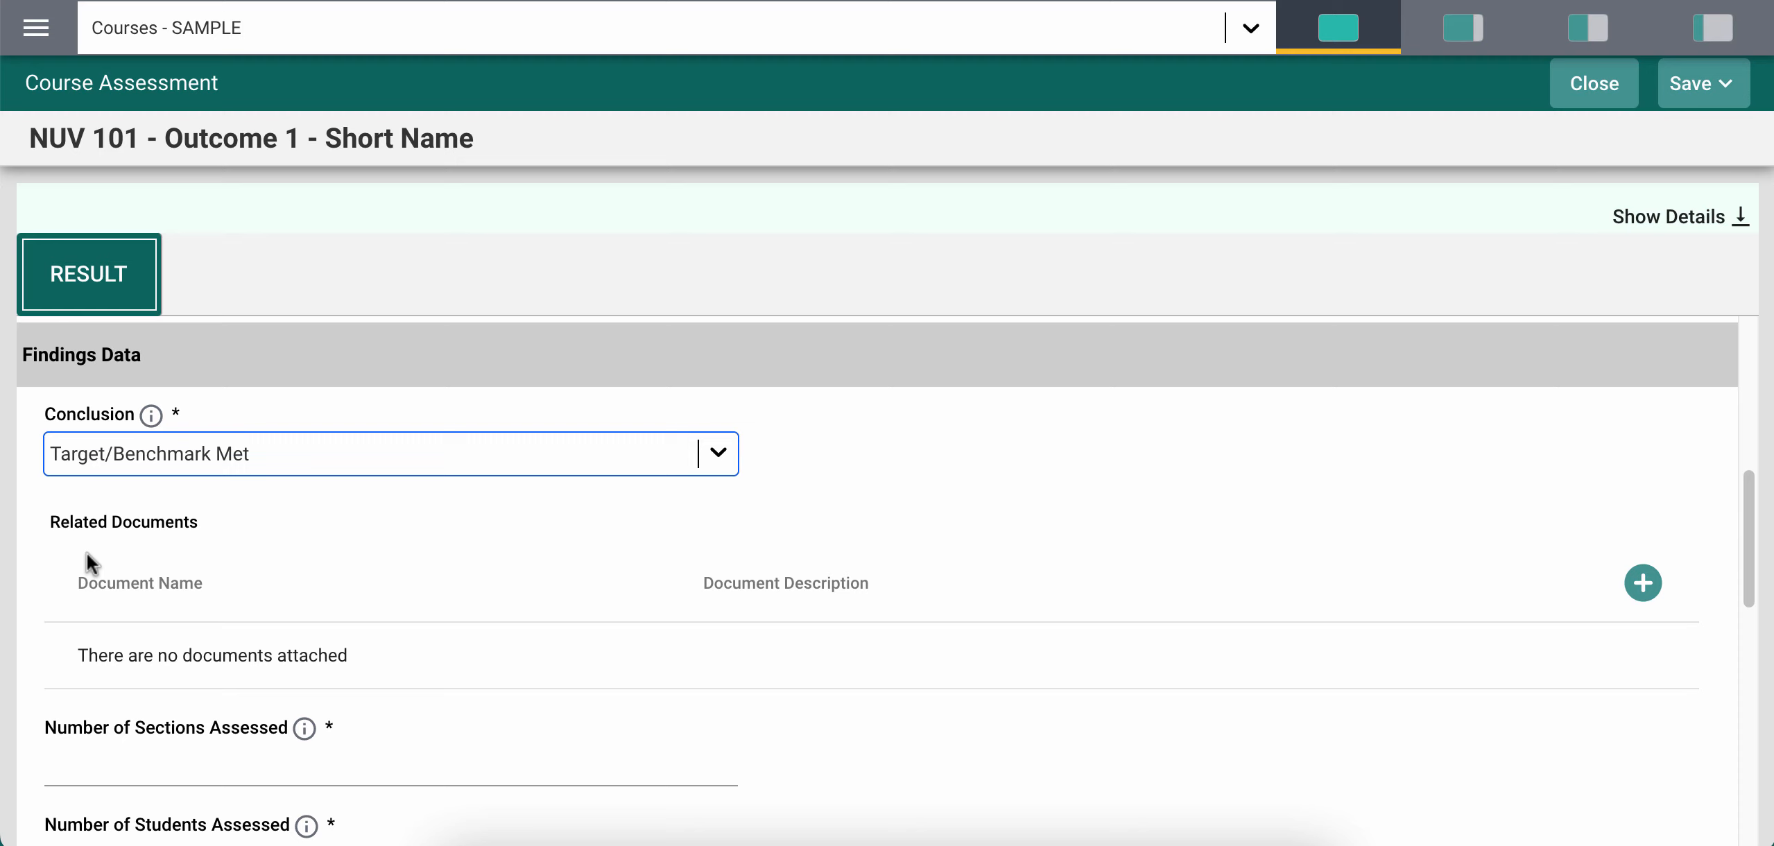
Enter 3 as the Number of Sections Assessed and 80 as the Number of Students Assessed
{"action": "scroll", "coordinate": [319, 631], "scroll_direction": "down", "scroll_amount": 3}
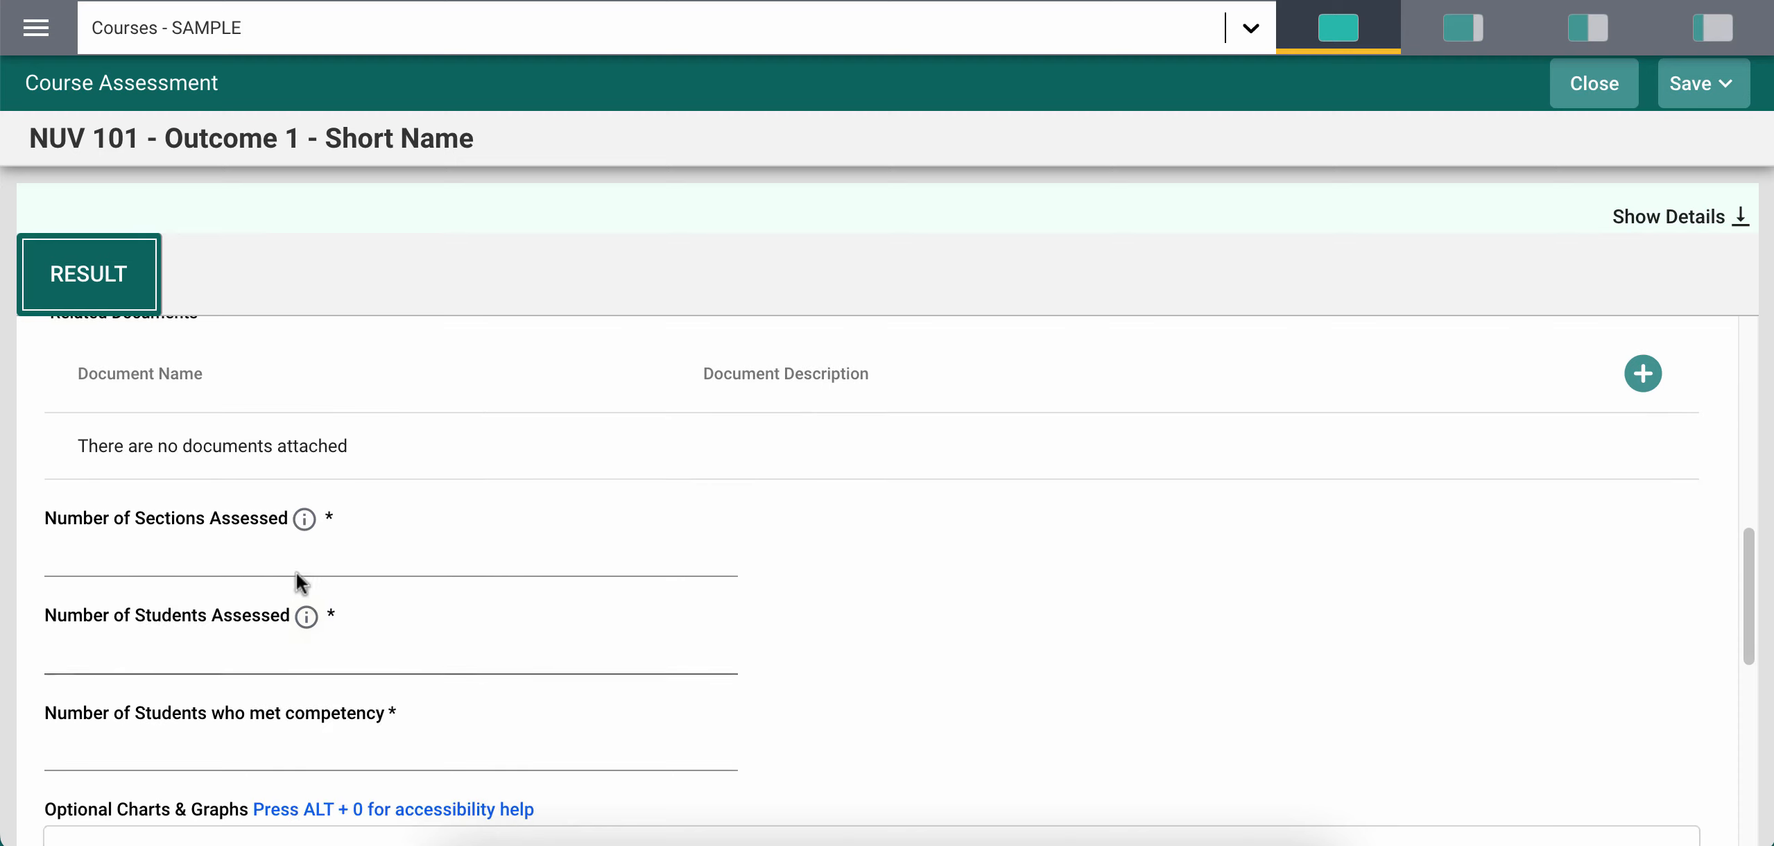
{"action": "left_click", "coordinate": [287, 557]}
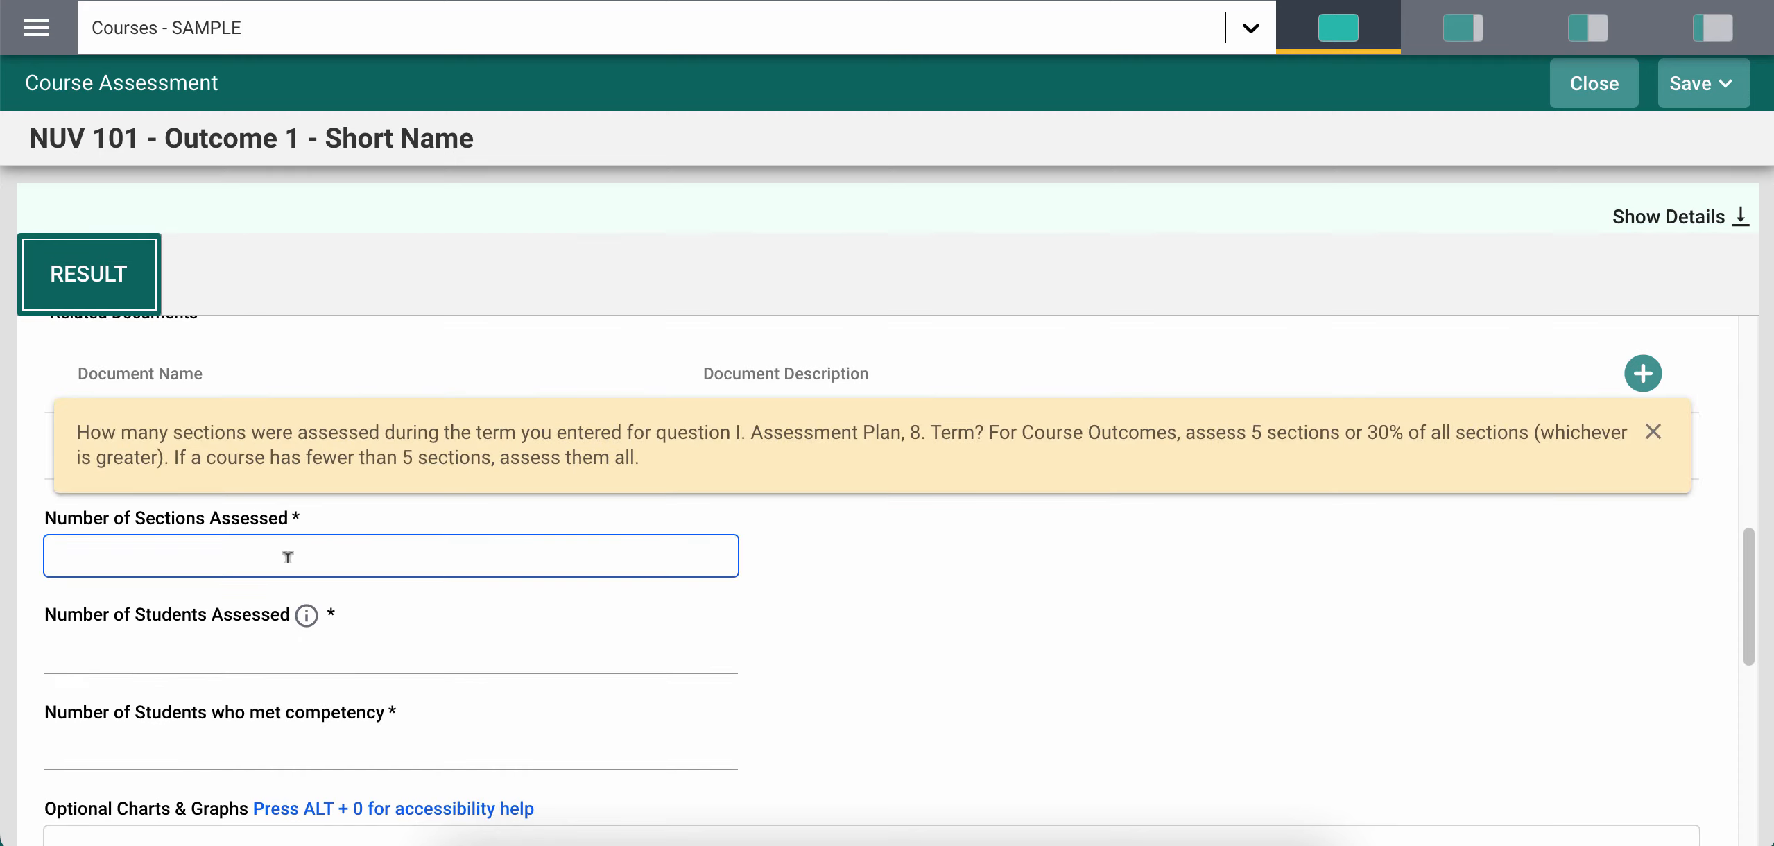
{"action": "type", "text": "3"}
{"action": "left_click", "coordinate": [293, 649]}
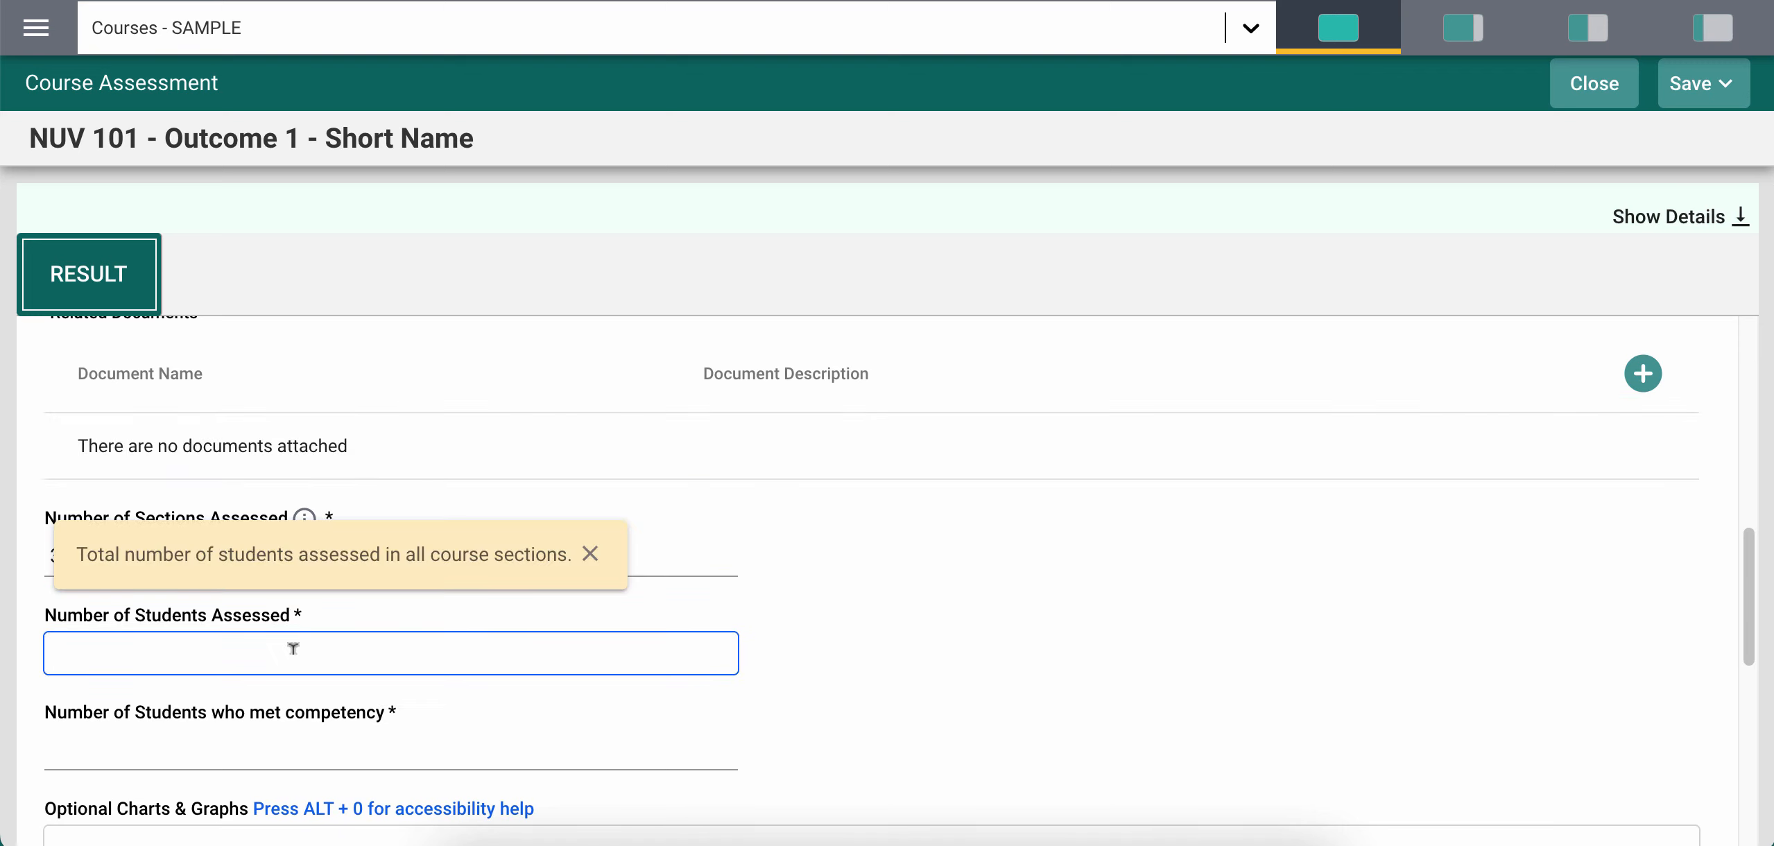
{"action": "type", "text": "80"}
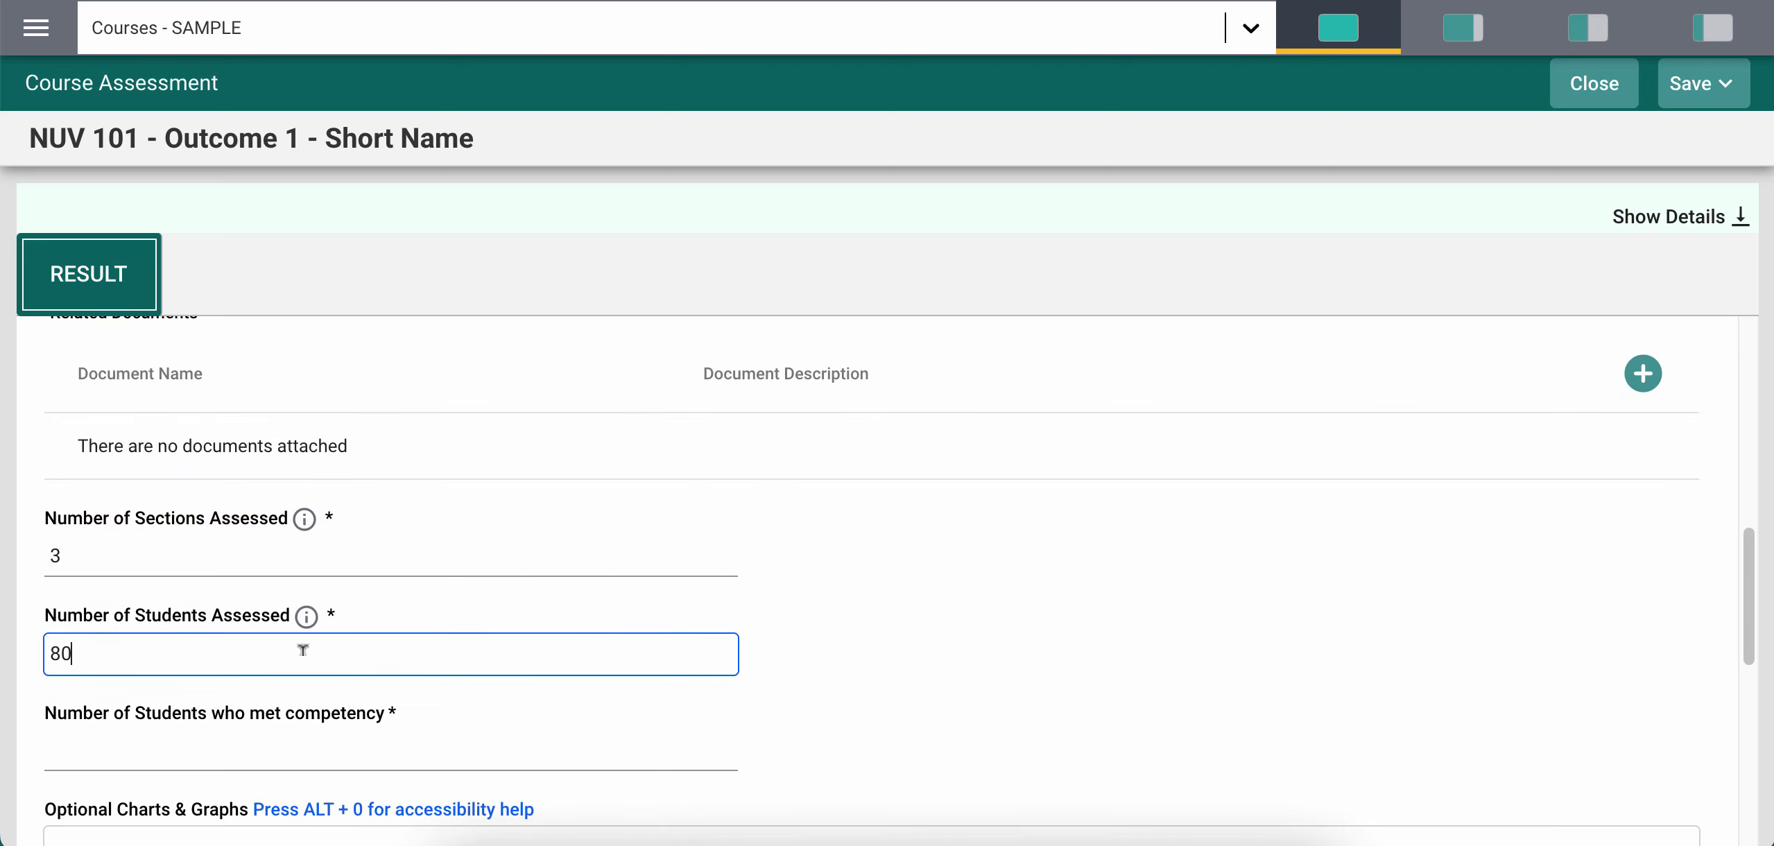
Set the Number of Students who met competency to 73 and check it against the chosen Conclusion
{"action": "left_click", "coordinate": [430, 740]}
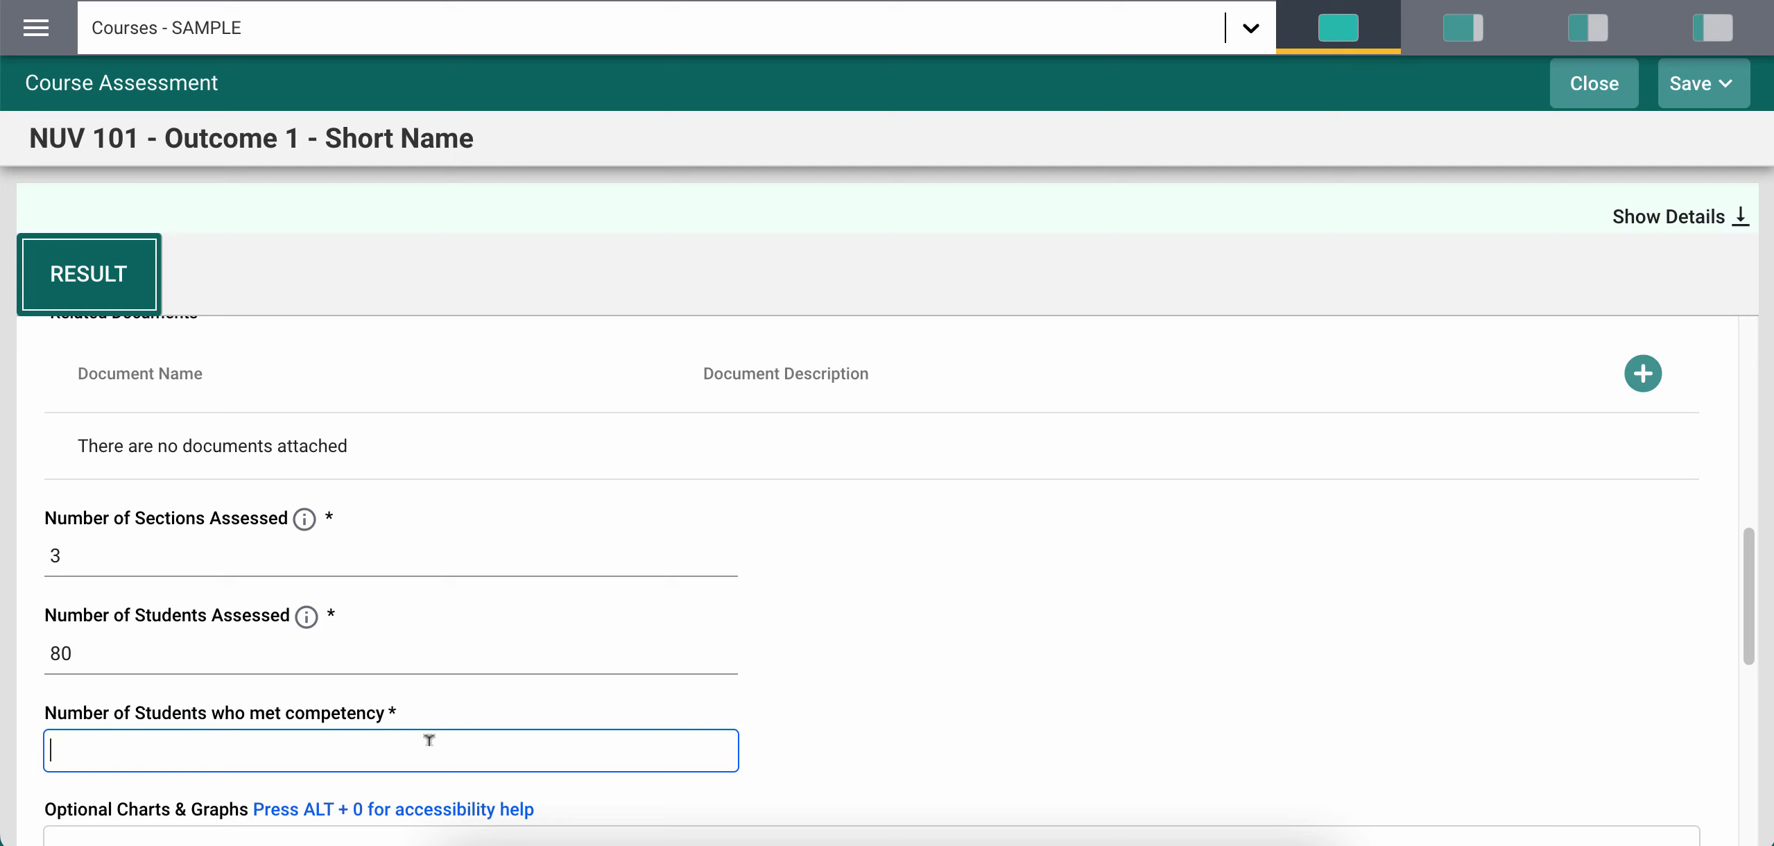
{"action": "type", "text": "93"}
{"action": "key", "text": "BackSpace"}
{"action": "key", "text": "BackSpace"}
{"action": "type", "text": "73"}
{"action": "scroll", "coordinate": [772, 619], "scroll_direction": "up", "scroll_amount": 3}
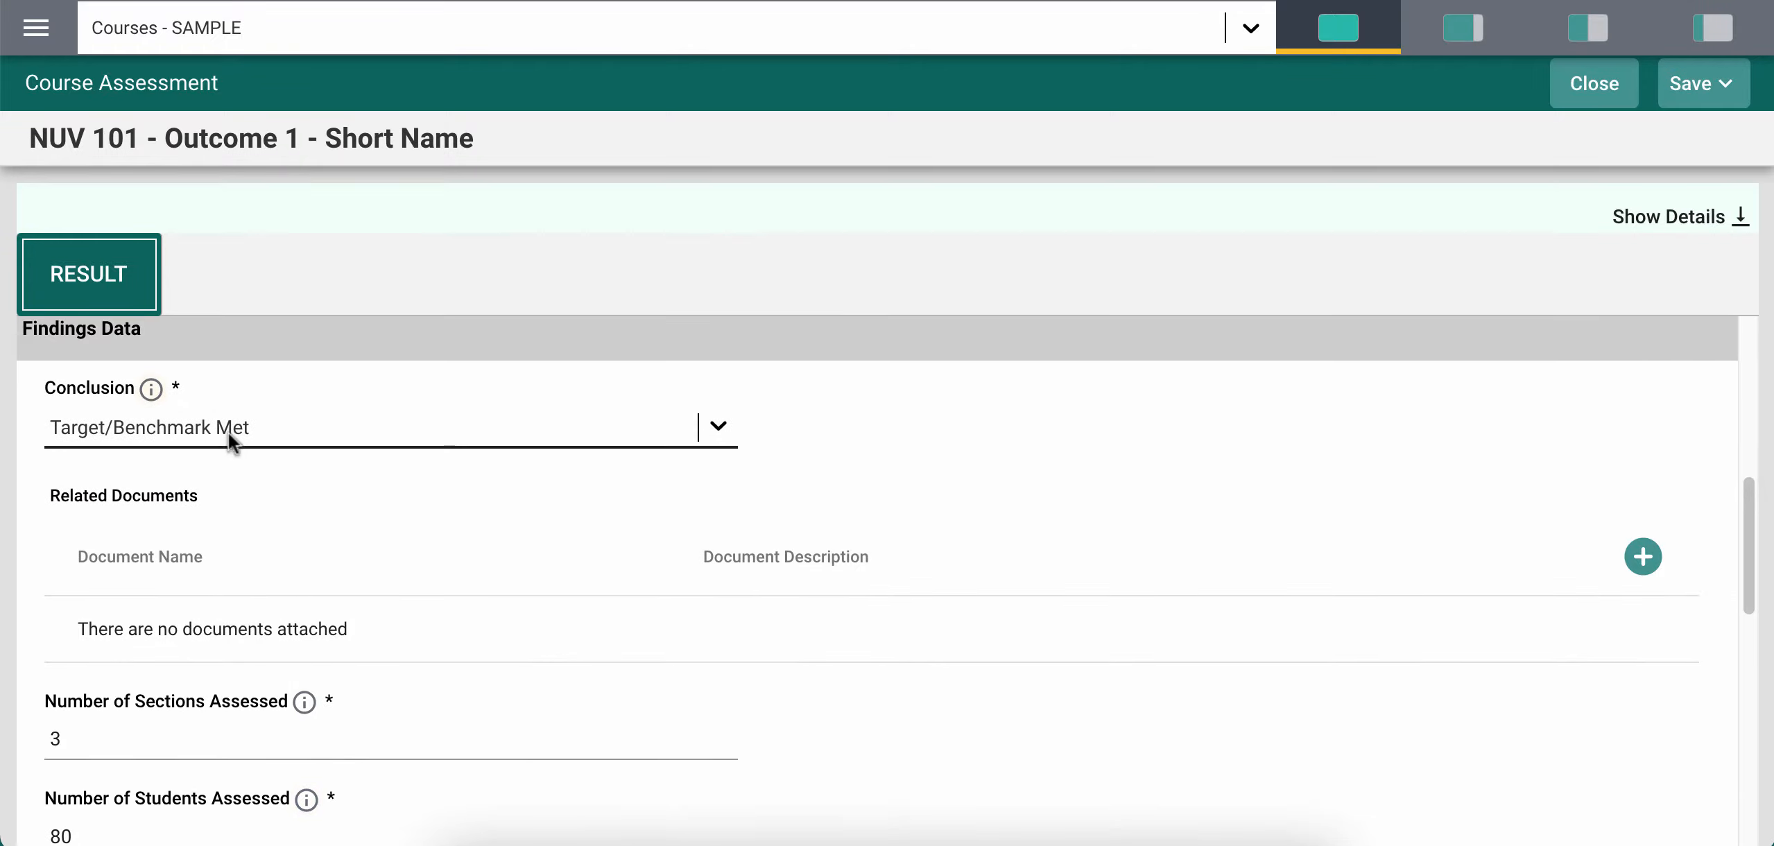
Examine the Optional Charts & Graphs editor and the question about the previous Action Plan's impact, leaving both empty
{"action": "scroll", "coordinate": [880, 729], "scroll_direction": "down", "scroll_amount": 7}
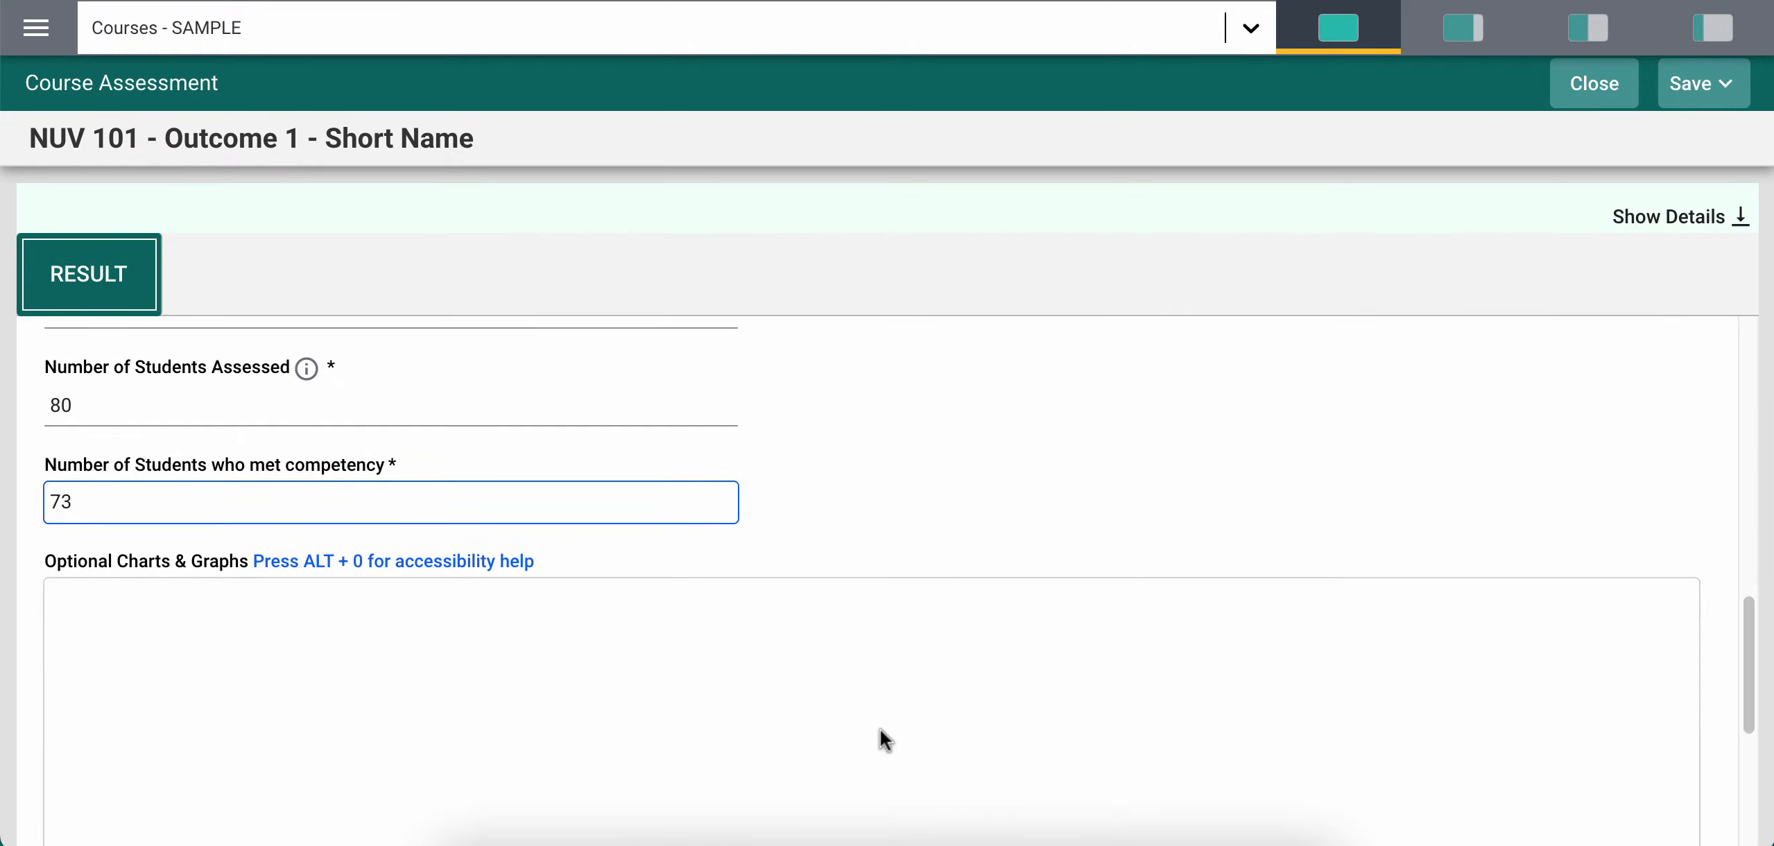
{"action": "scroll", "coordinate": [880, 729], "scroll_direction": "down", "scroll_amount": 3}
{"action": "left_click", "coordinate": [334, 544]}
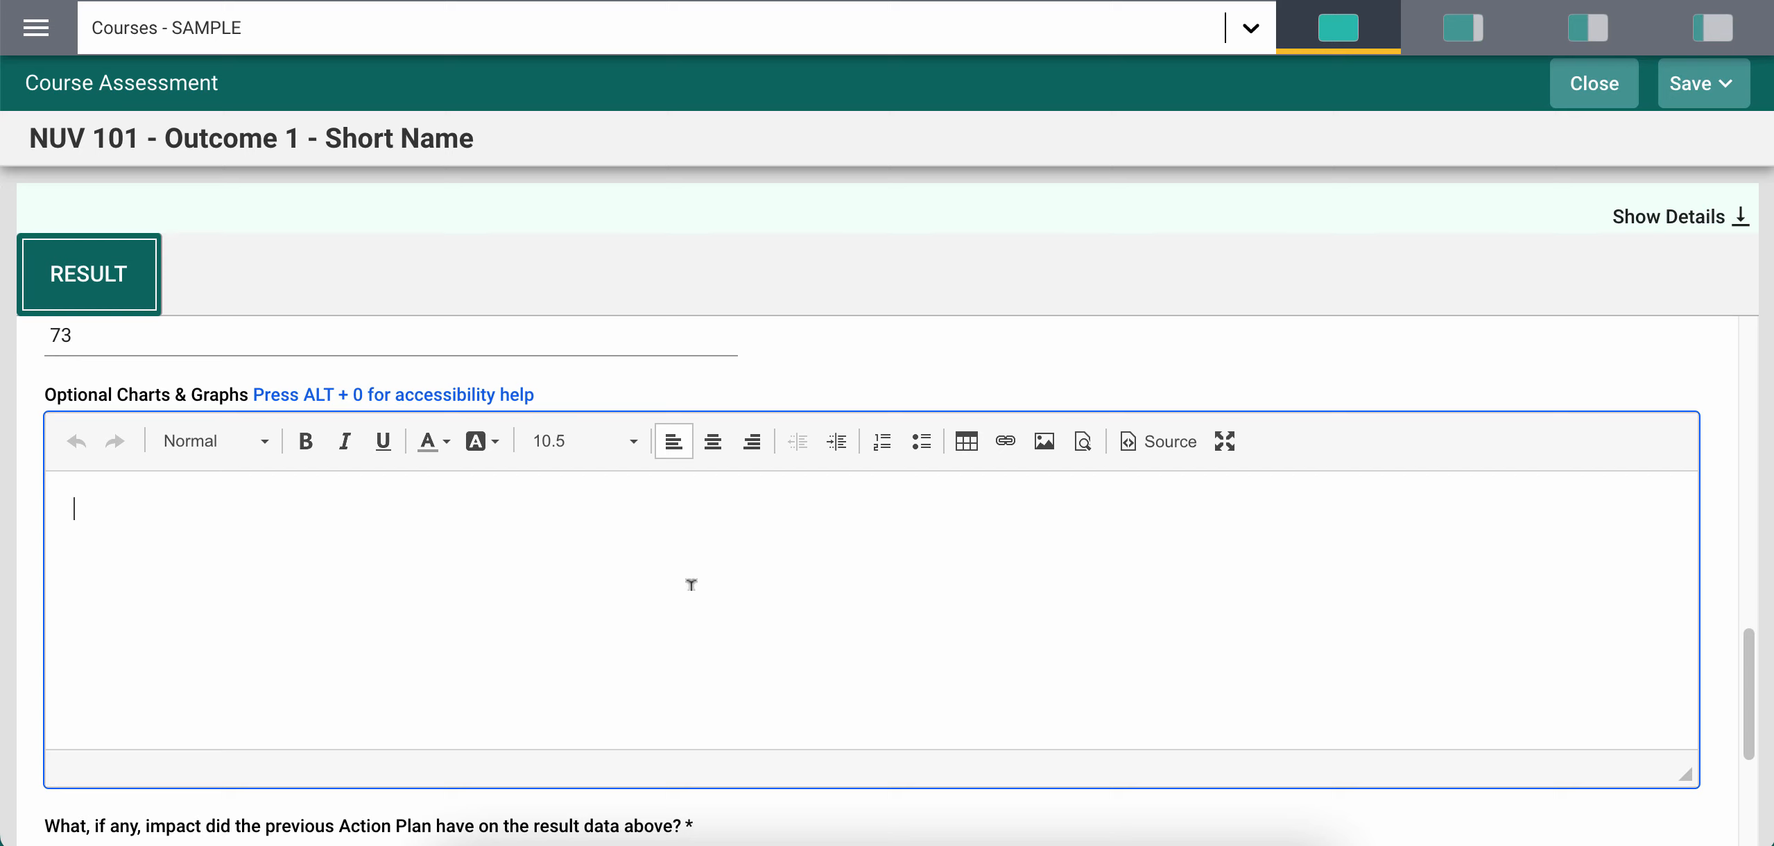
{"action": "scroll", "coordinate": [666, 645], "scroll_direction": "down", "scroll_amount": 3}
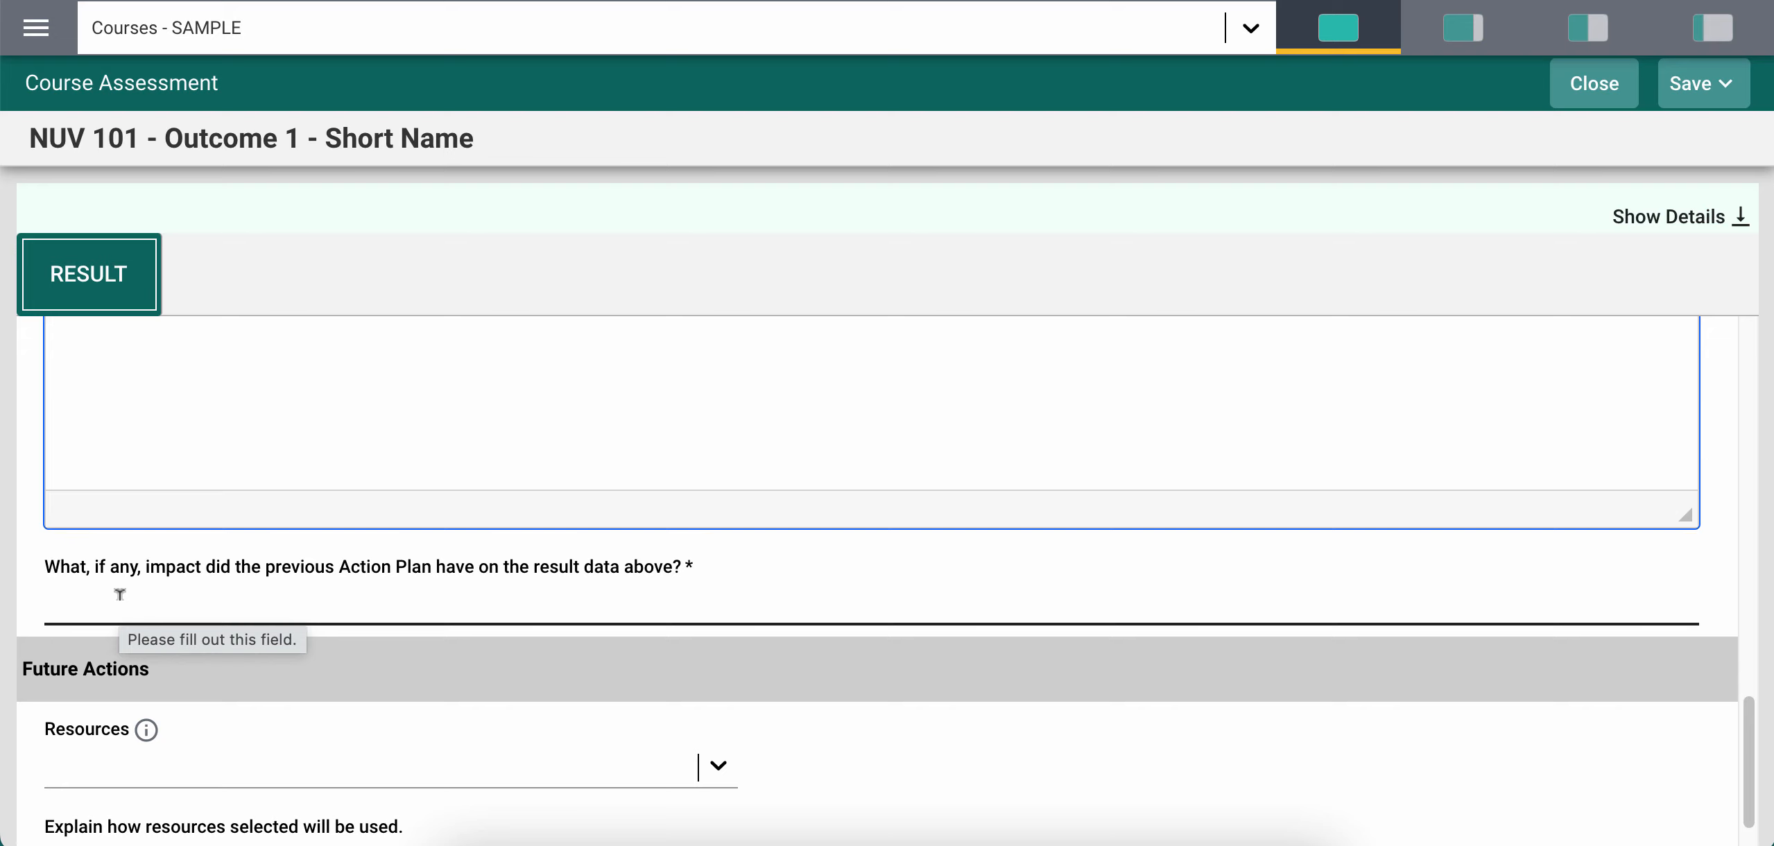
Select Tutoring and Equipment as the needed Resources under Future Actions
{"action": "scroll", "coordinate": [855, 718], "scroll_direction": "down", "scroll_amount": 1}
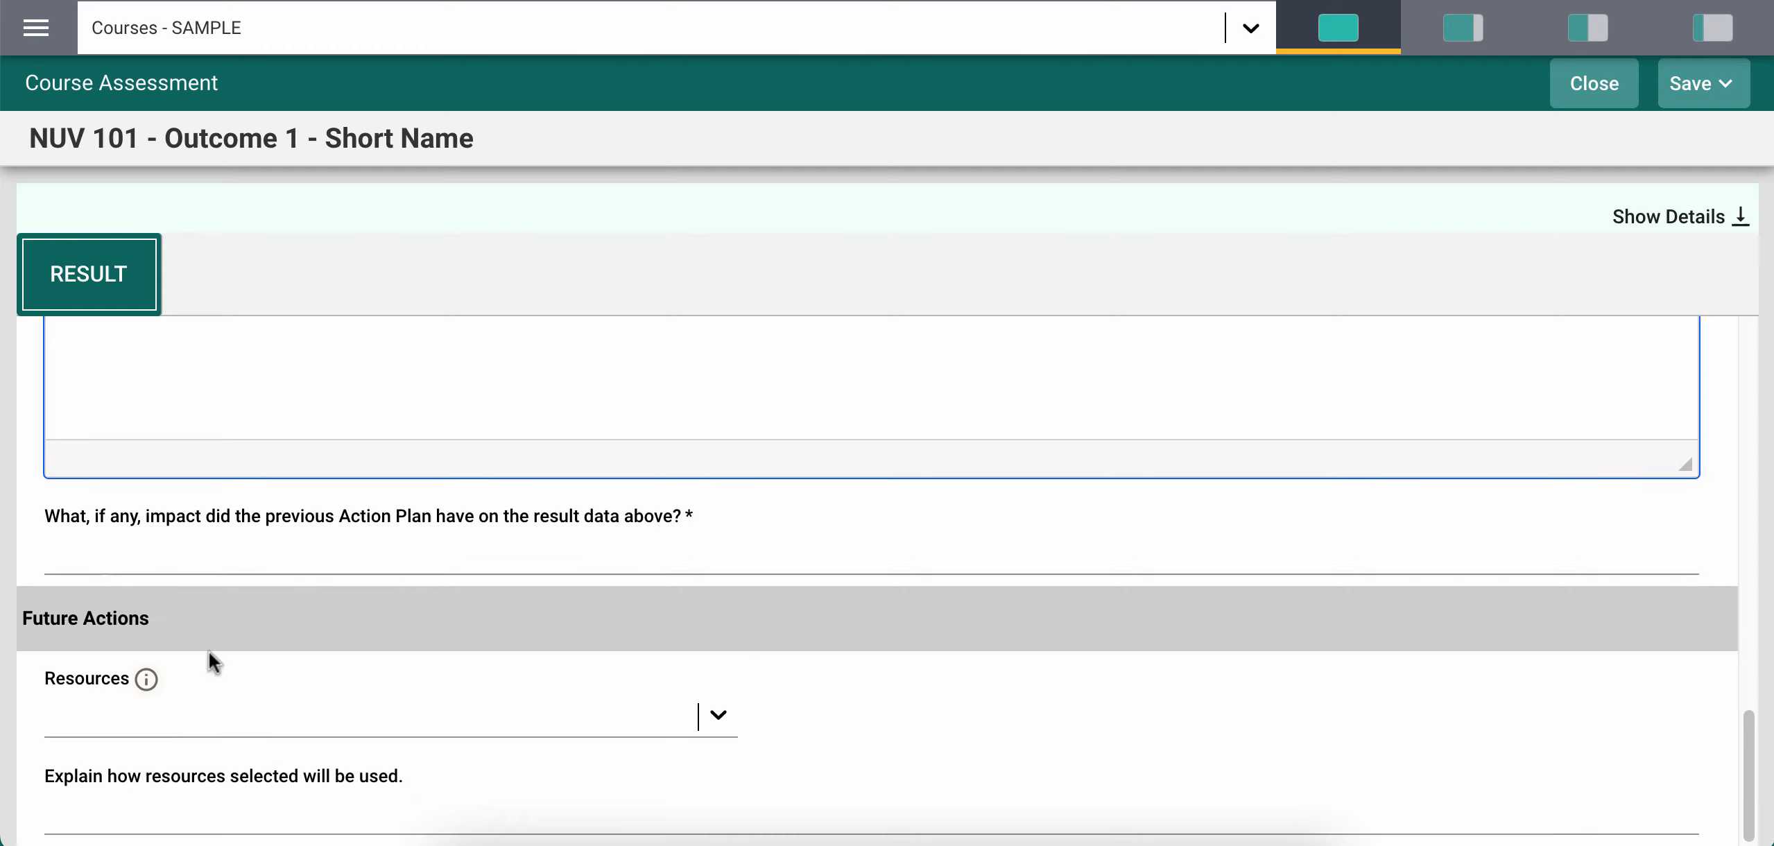
{"action": "left_click", "coordinate": [433, 721]}
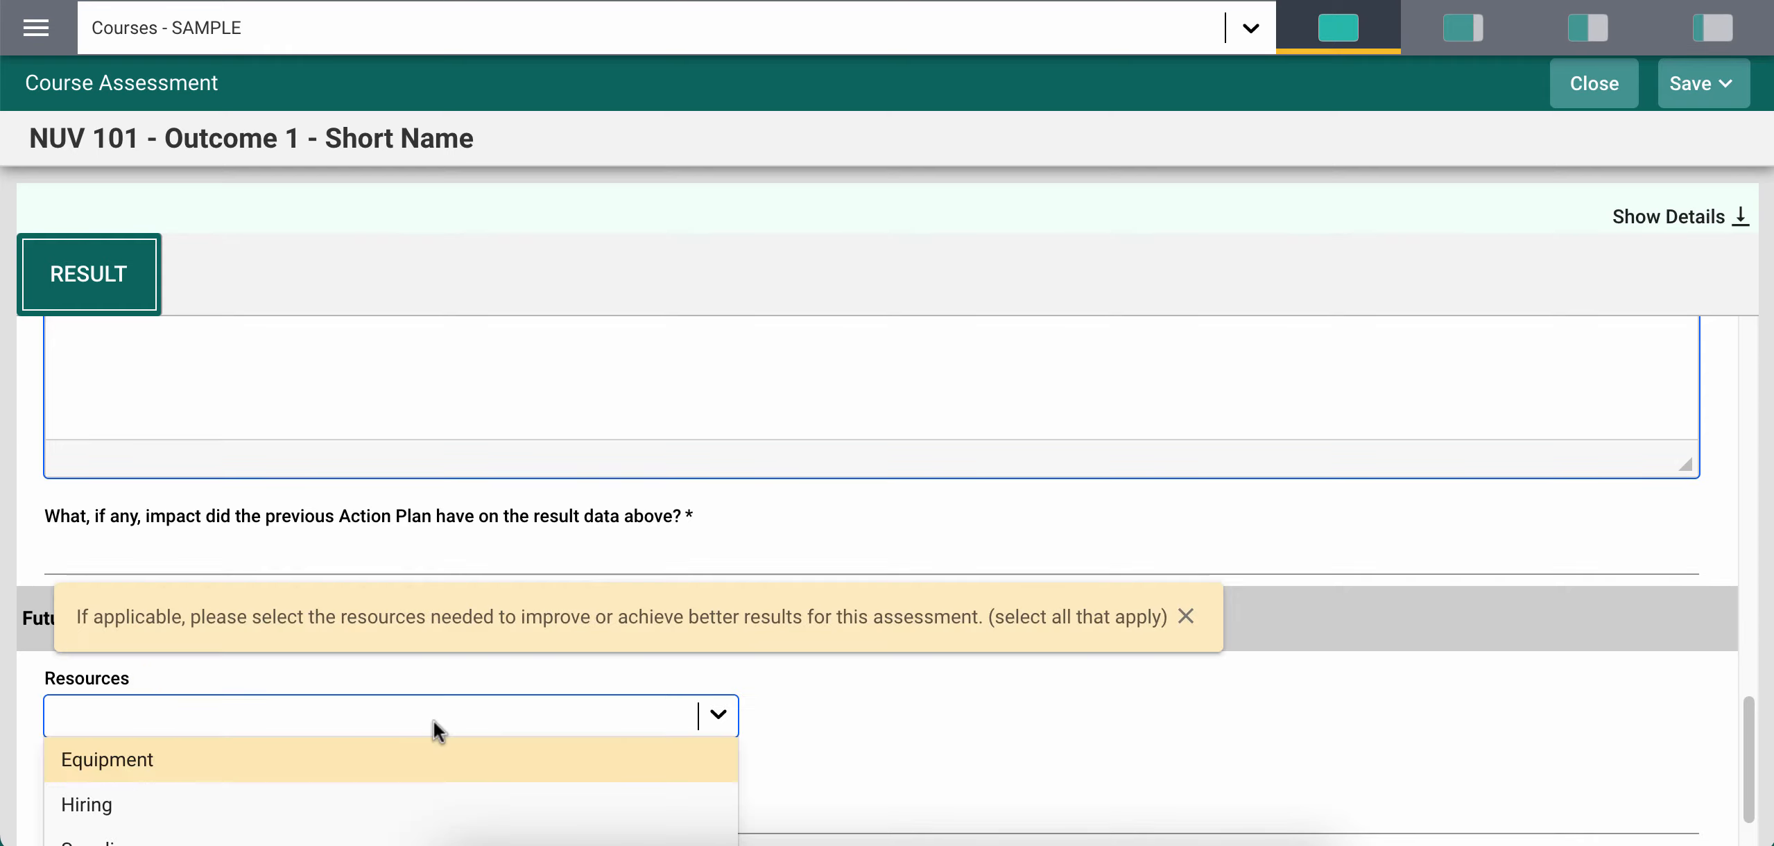
{"action": "scroll", "coordinate": [881, 694], "scroll_direction": "down", "scroll_amount": 1}
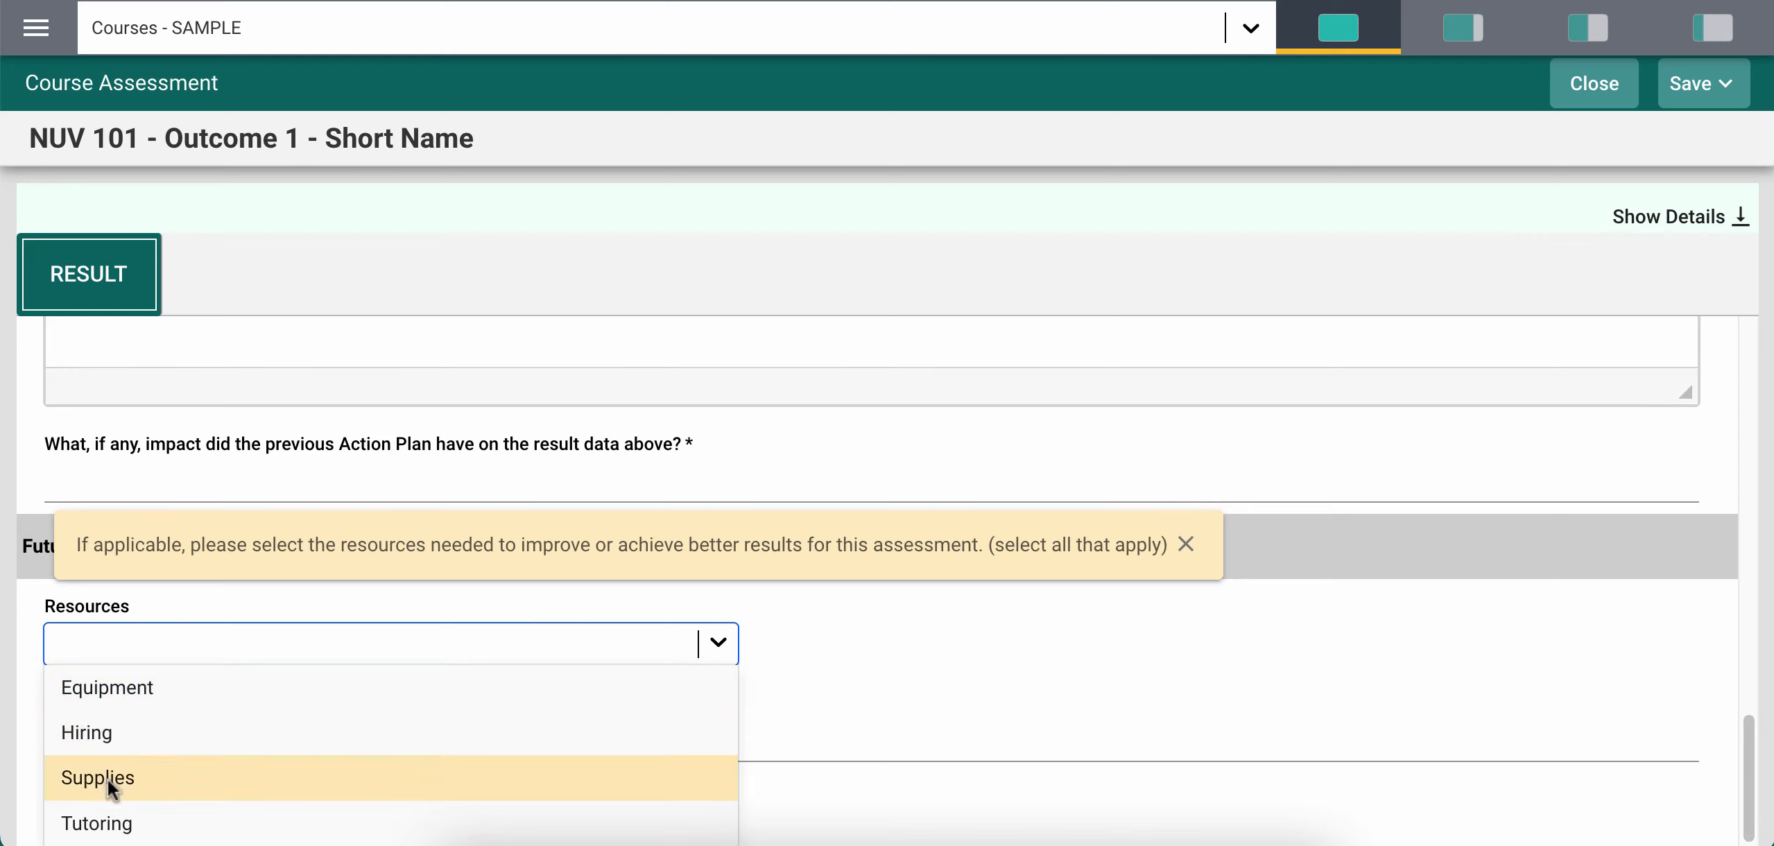
{"action": "left_click", "coordinate": [115, 825]}
{"action": "left_click", "coordinate": [139, 746]}
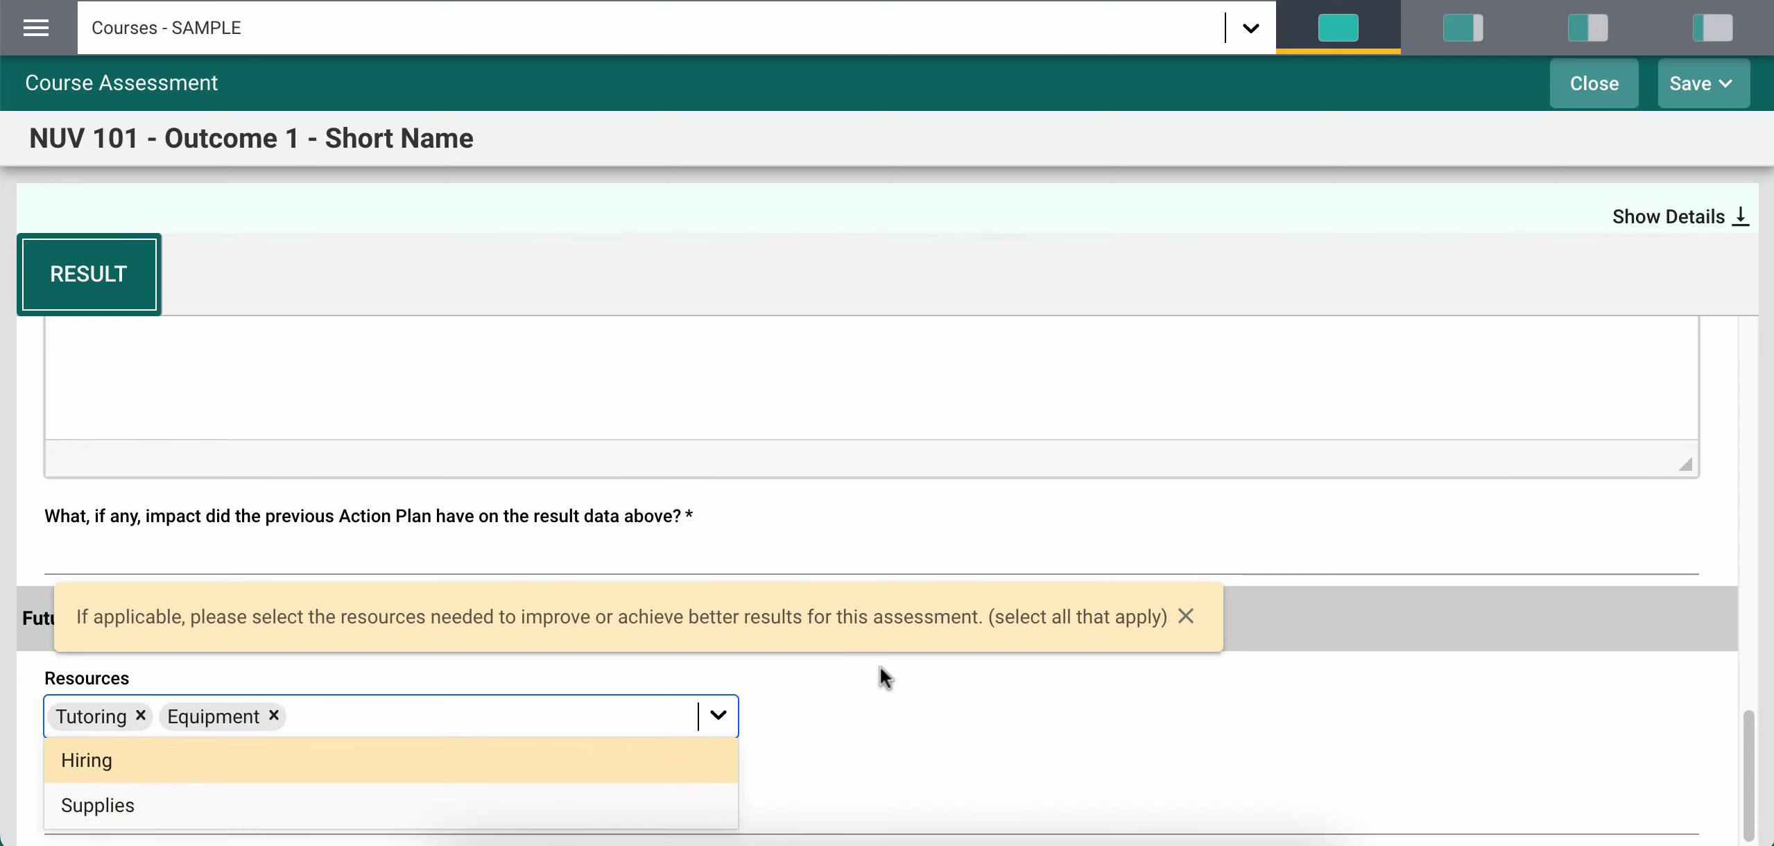
{"action": "left_click", "coordinate": [927, 697]}
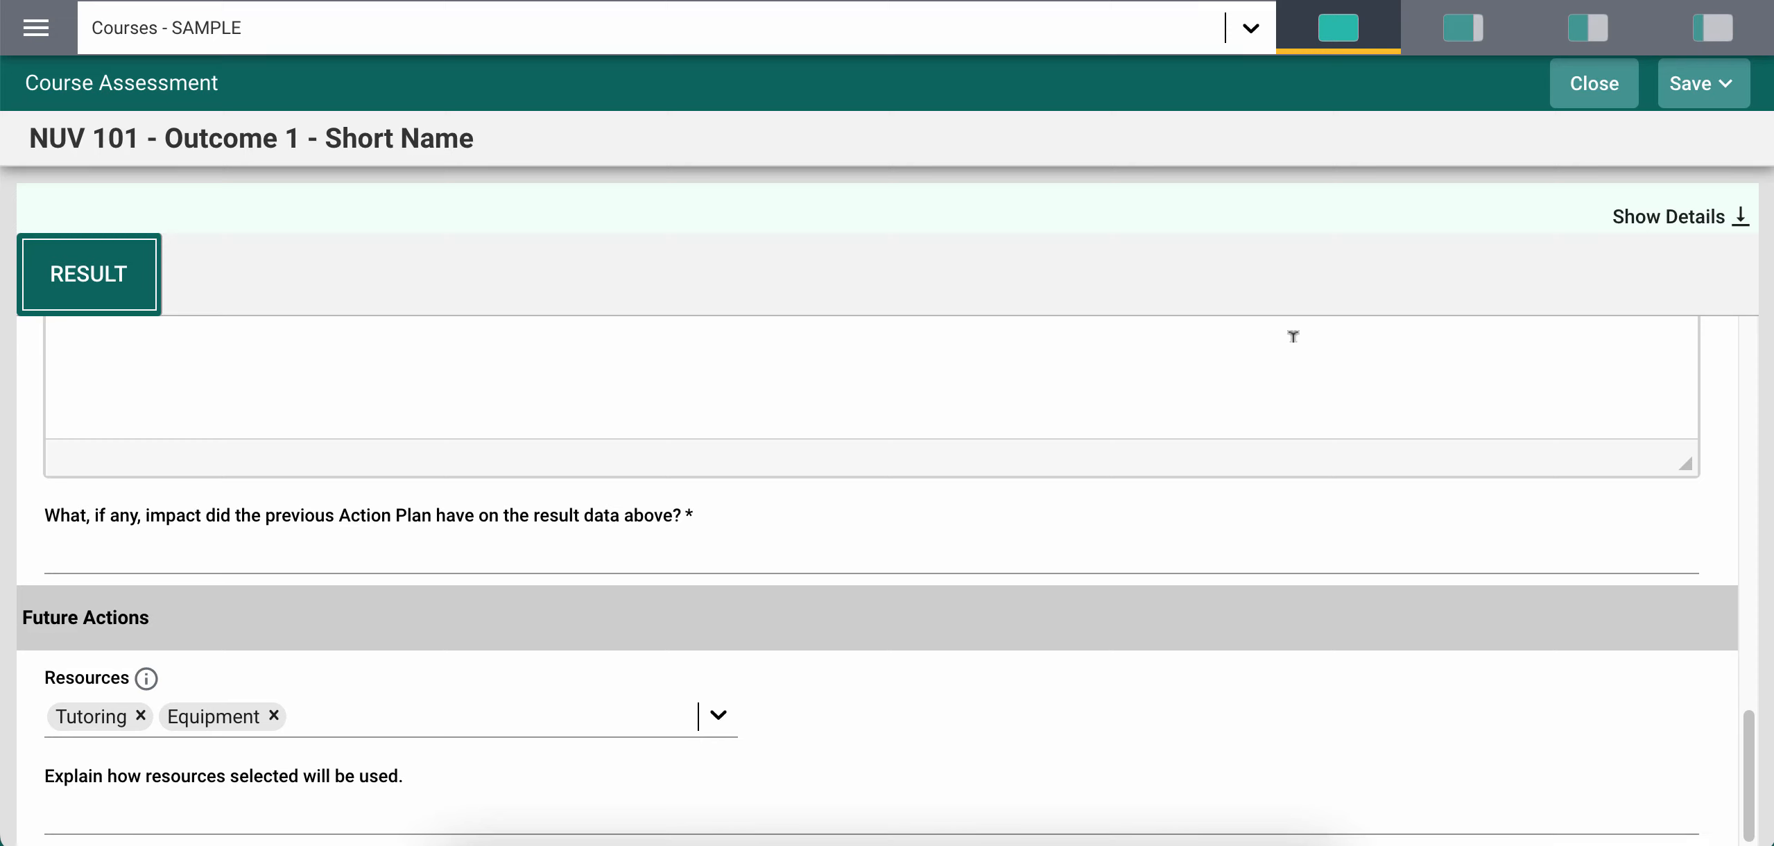
Review the result's required fields and entries, and view the available save options without saving
{"action": "scroll", "coordinate": [504, 581], "scroll_direction": "up", "scroll_amount": 2}
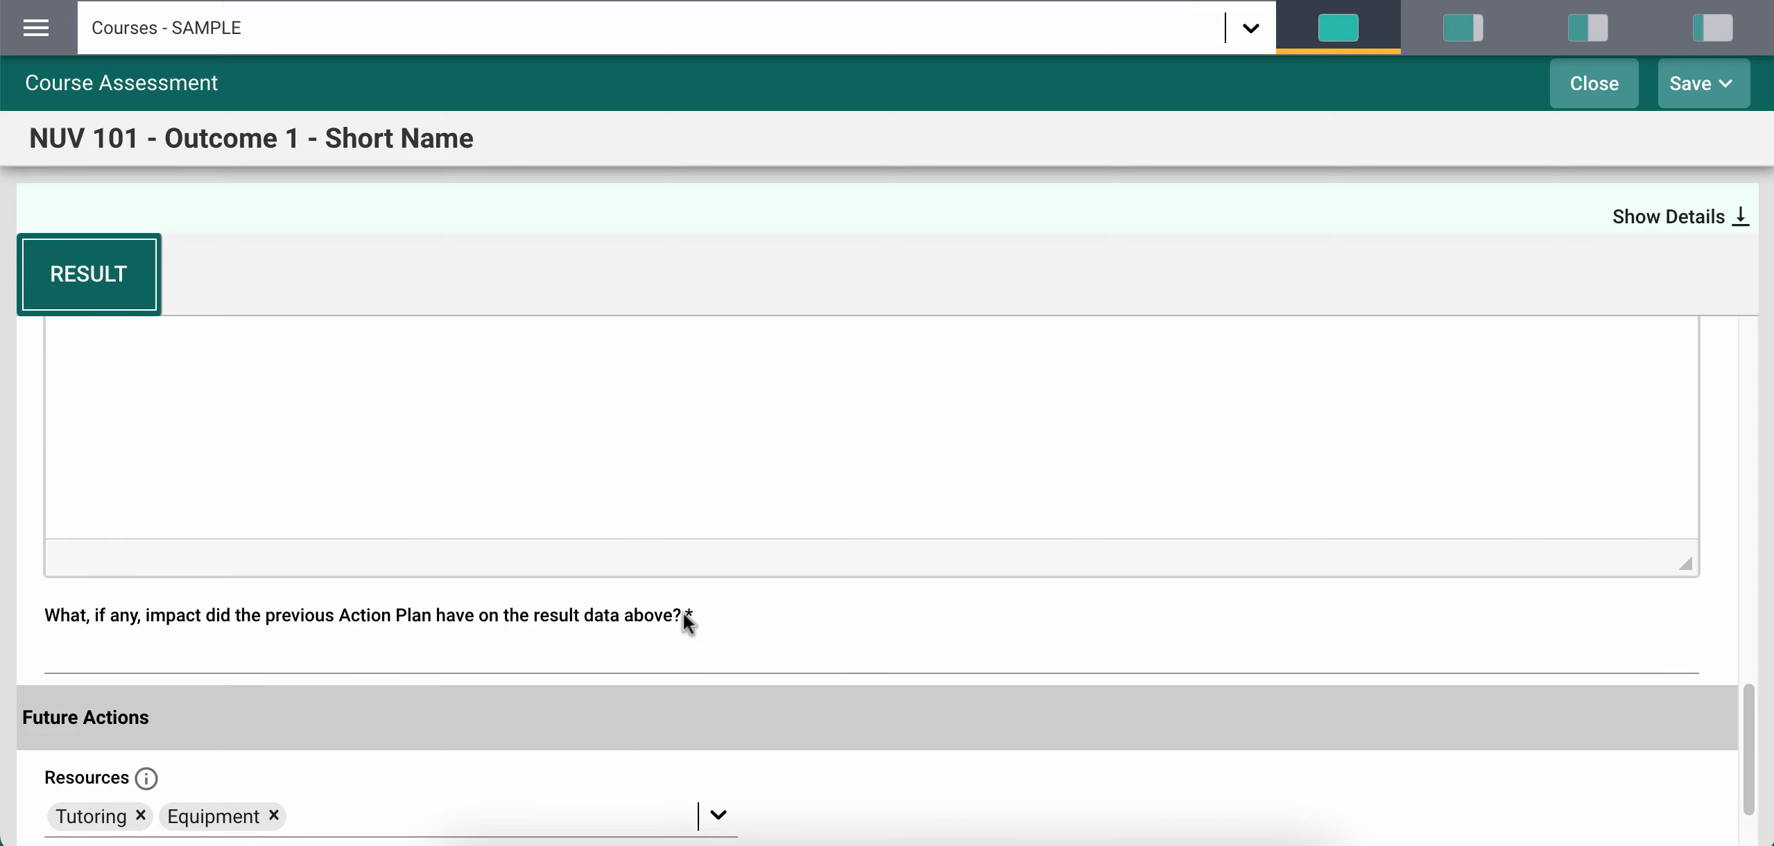
{"action": "scroll", "coordinate": [690, 609], "scroll_direction": "up", "scroll_amount": 6}
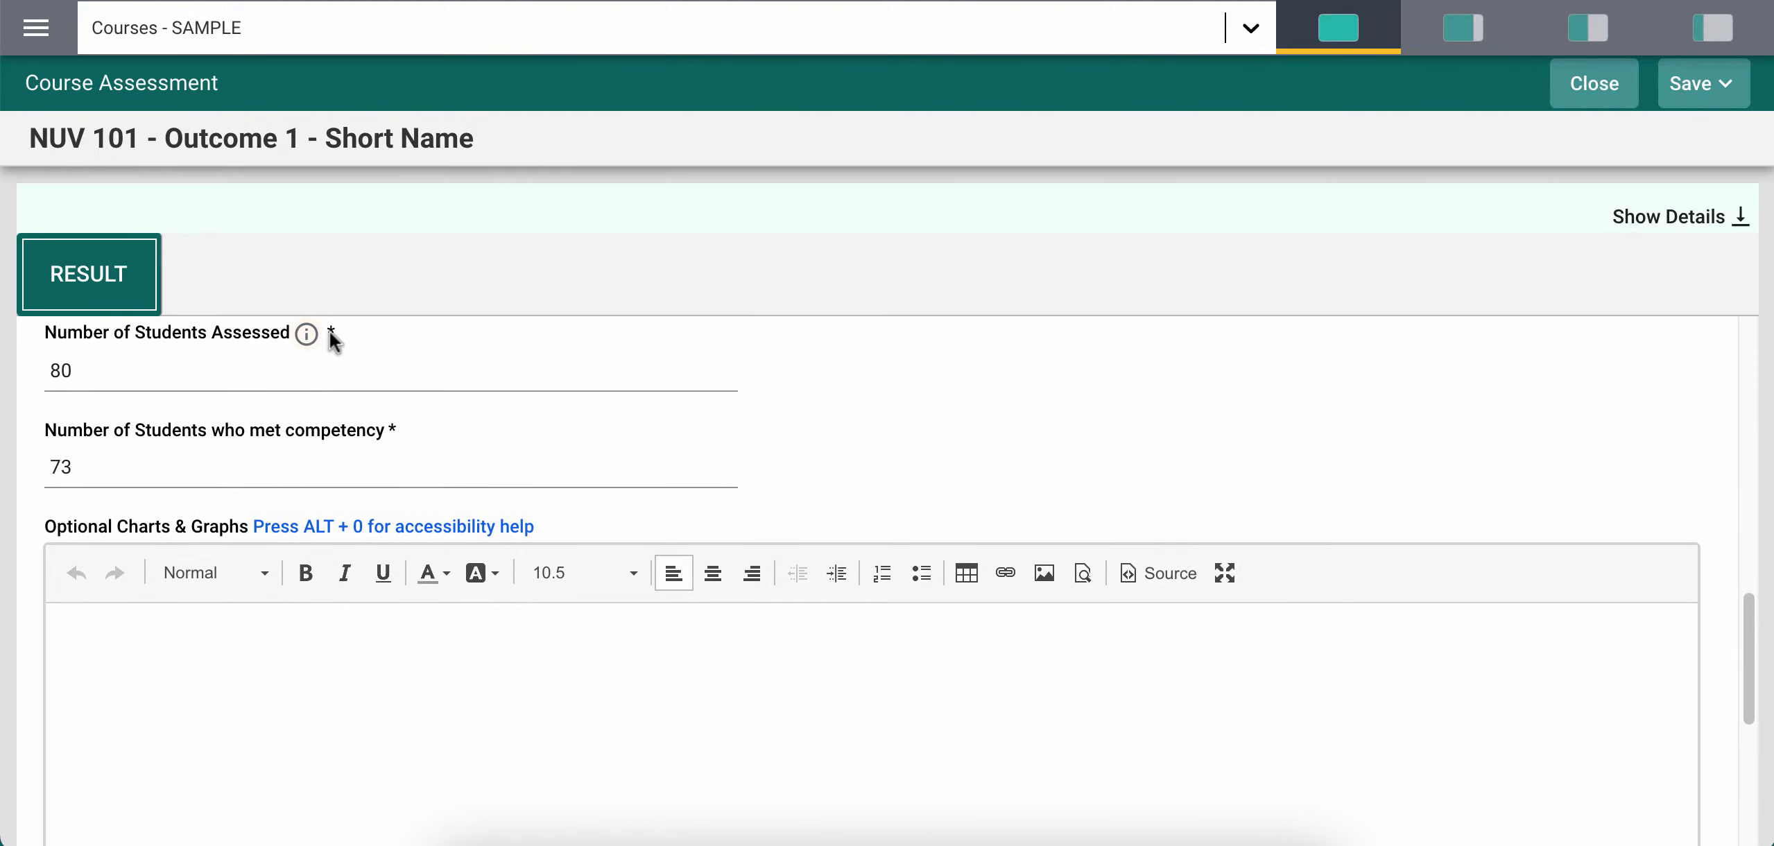
{"action": "scroll", "coordinate": [330, 331], "scroll_direction": "up", "scroll_amount": 5}
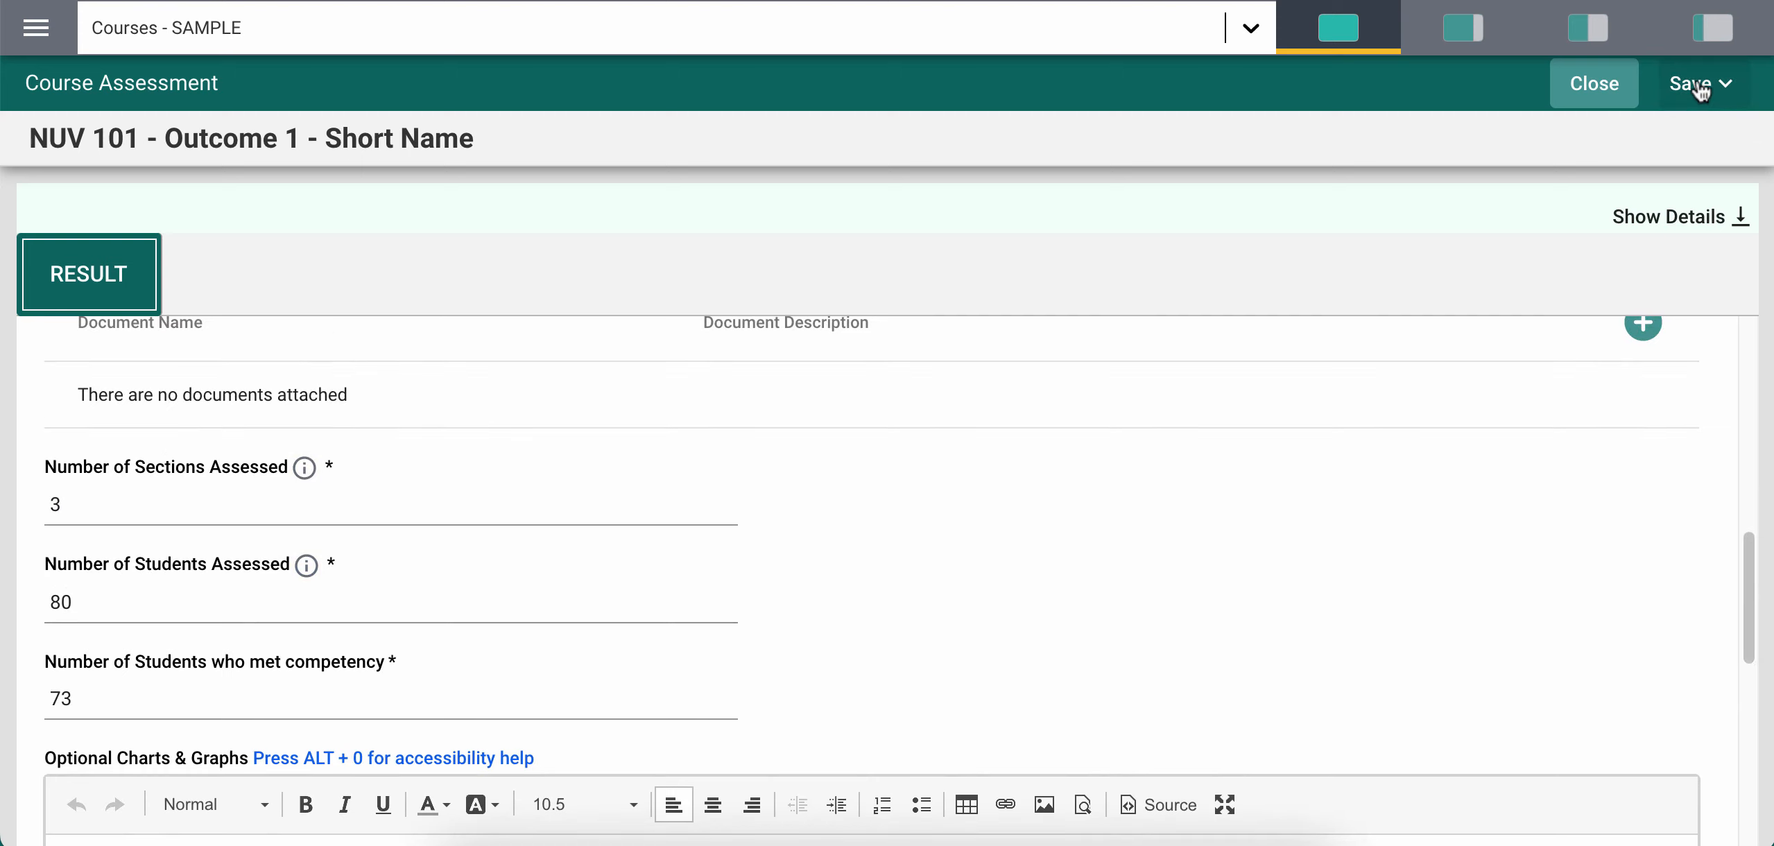
{"action": "left_click", "coordinate": [1727, 88]}
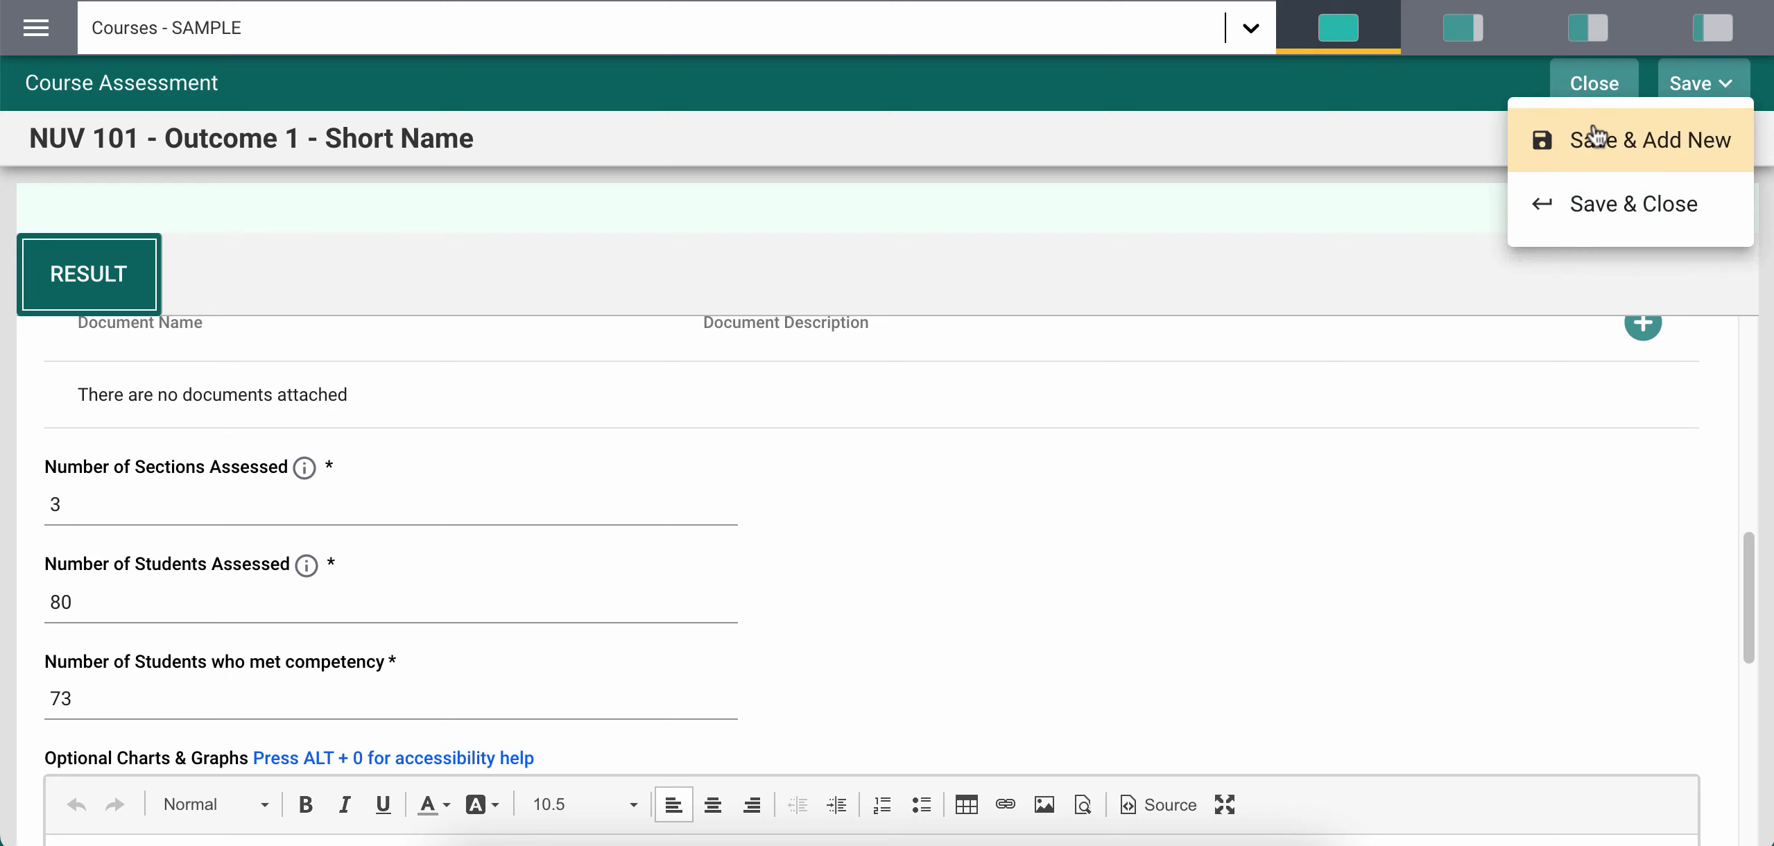
{"action": "left_click", "coordinate": [1434, 284]}
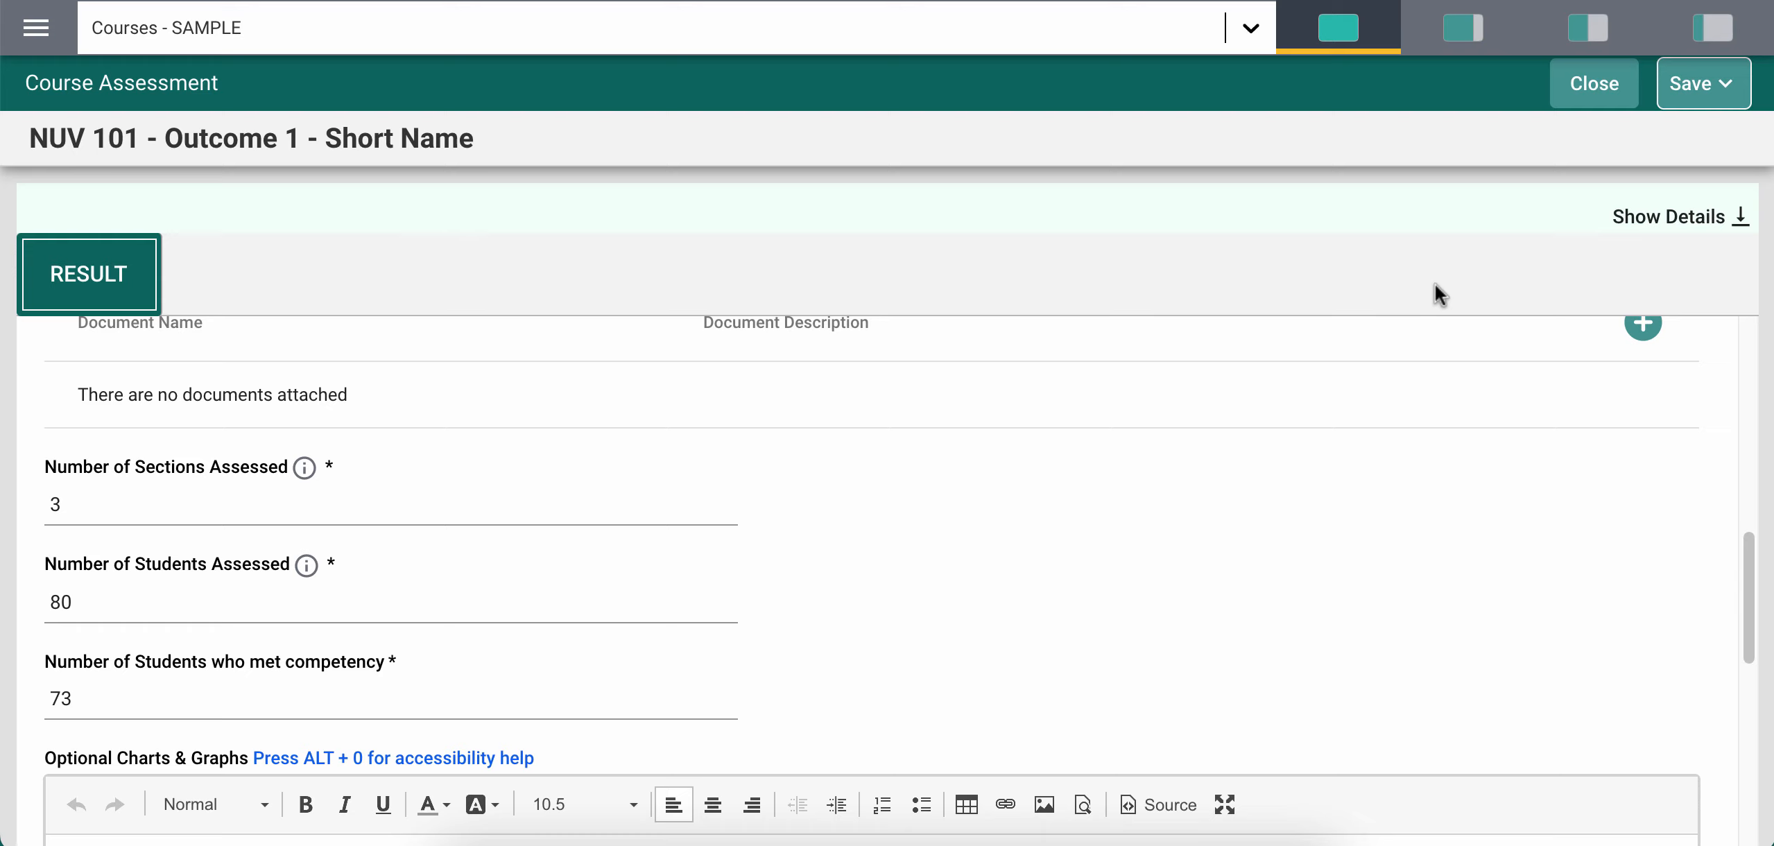
{"action": "scroll", "coordinate": [982, 459], "scroll_direction": "down", "scroll_amount": 6}
{"action": "scroll", "coordinate": [981, 459], "scroll_direction": "up", "scroll_amount": 12}
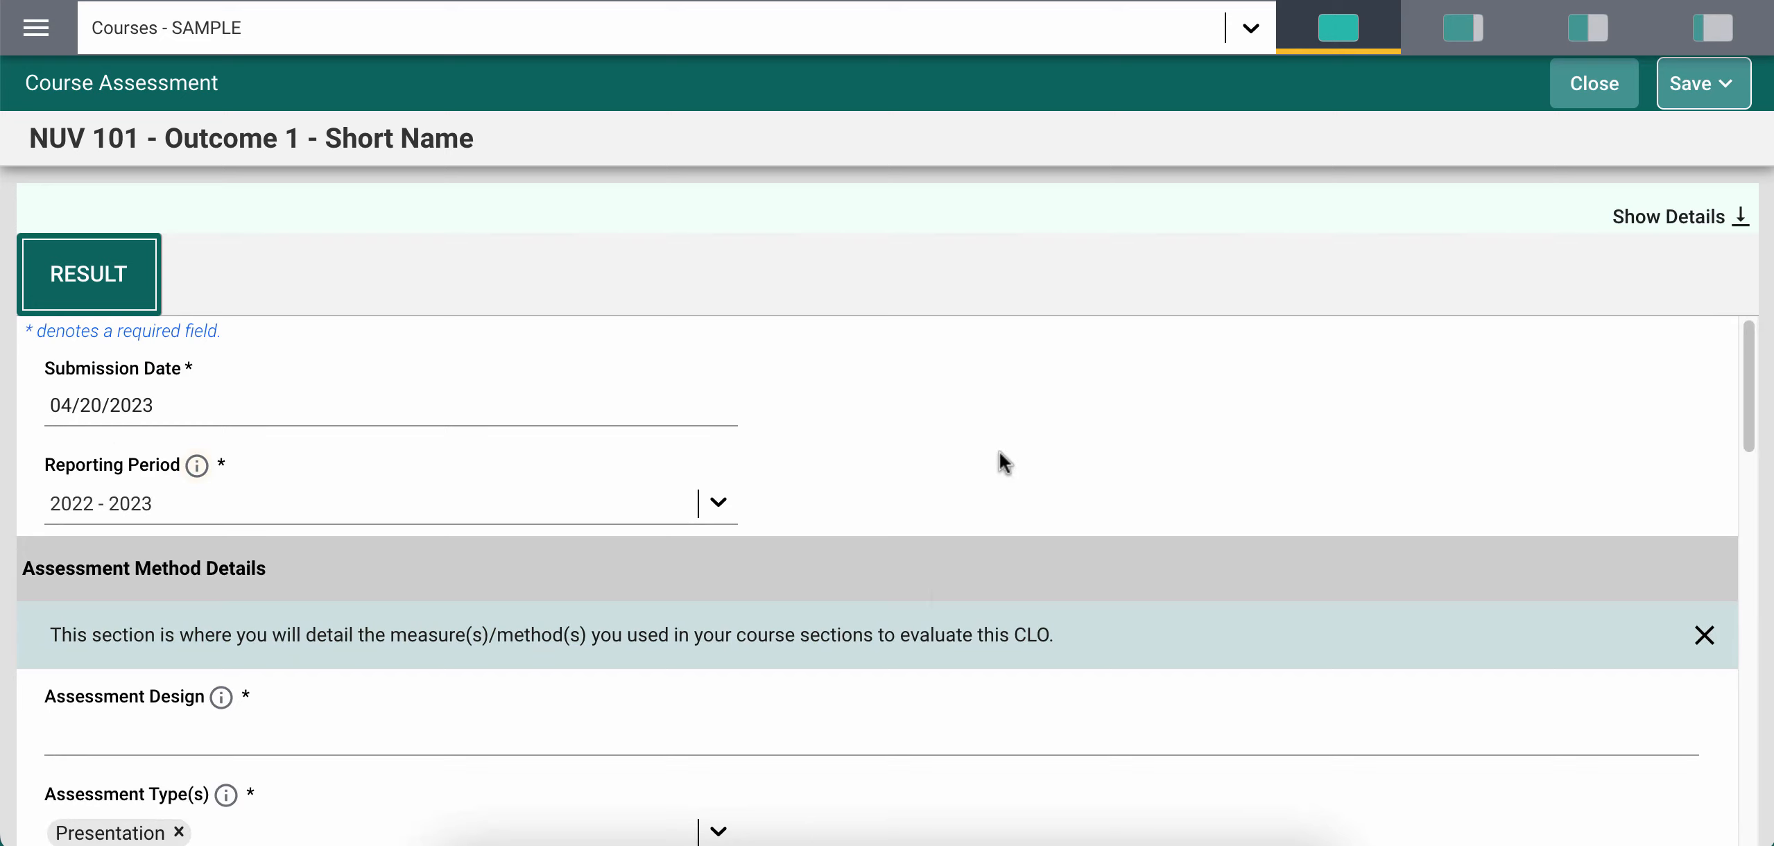
{"action": "scroll", "coordinate": [934, 586], "scroll_direction": "down", "scroll_amount": 10}
{"action": "scroll", "coordinate": [934, 586], "scroll_direction": "down", "scroll_amount": 3}
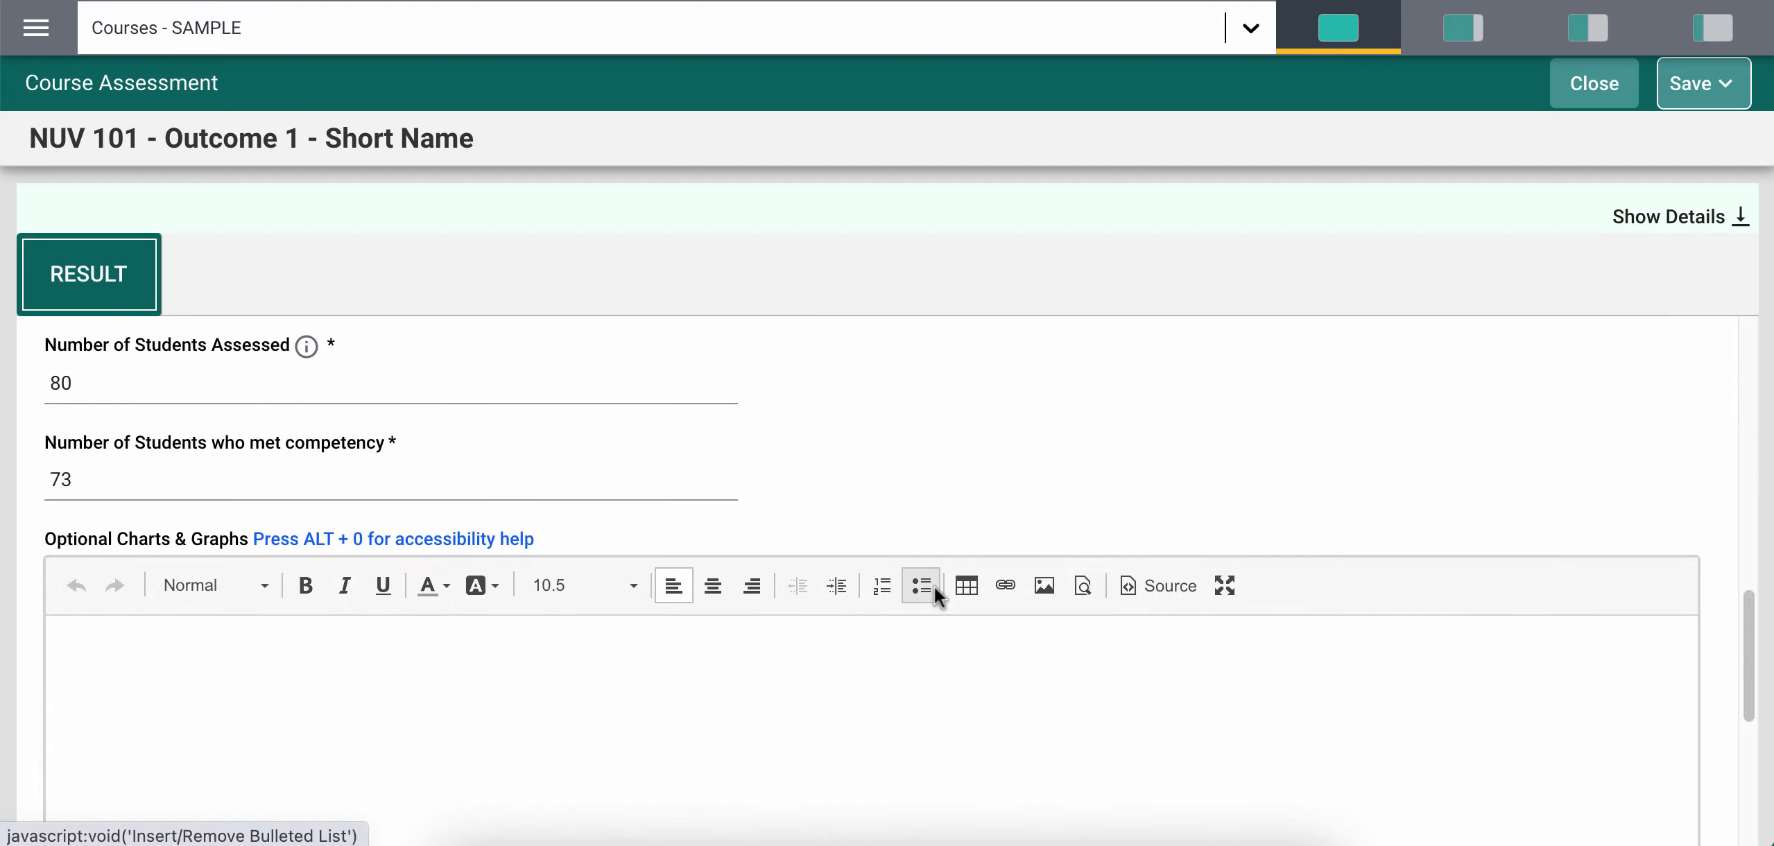
{"action": "scroll", "coordinate": [934, 586], "scroll_direction": "up", "scroll_amount": 8}
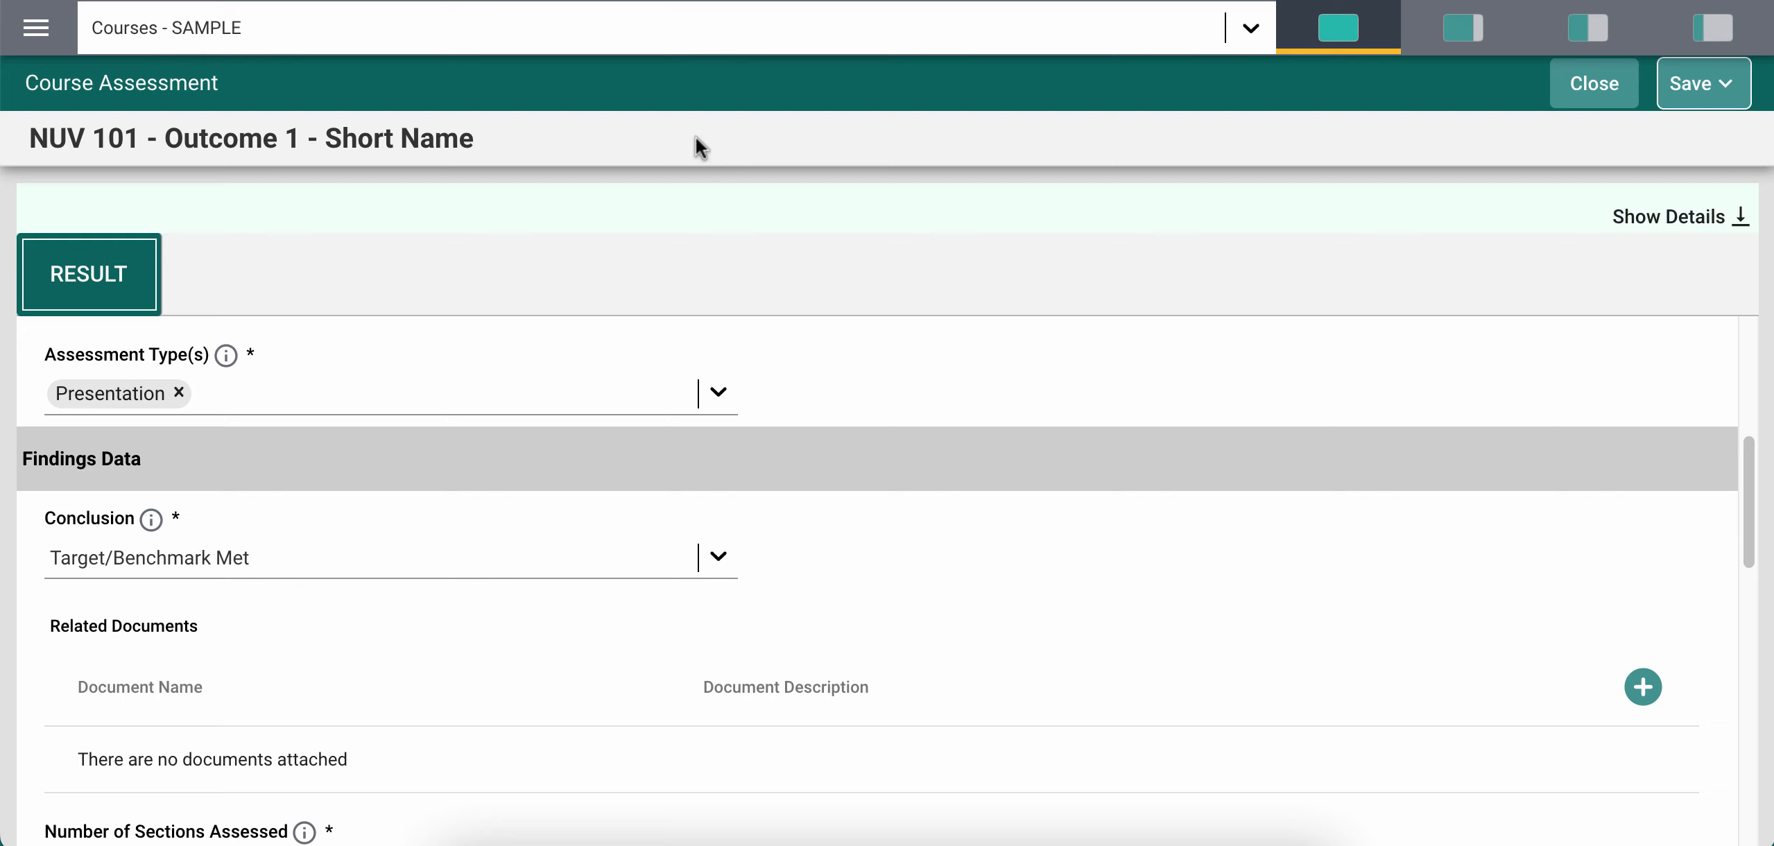
Search the assessment units for "sample" and switch to Instructional Program - Sample, discarding the unsaved result
{"action": "left_click", "coordinate": [624, 31]}
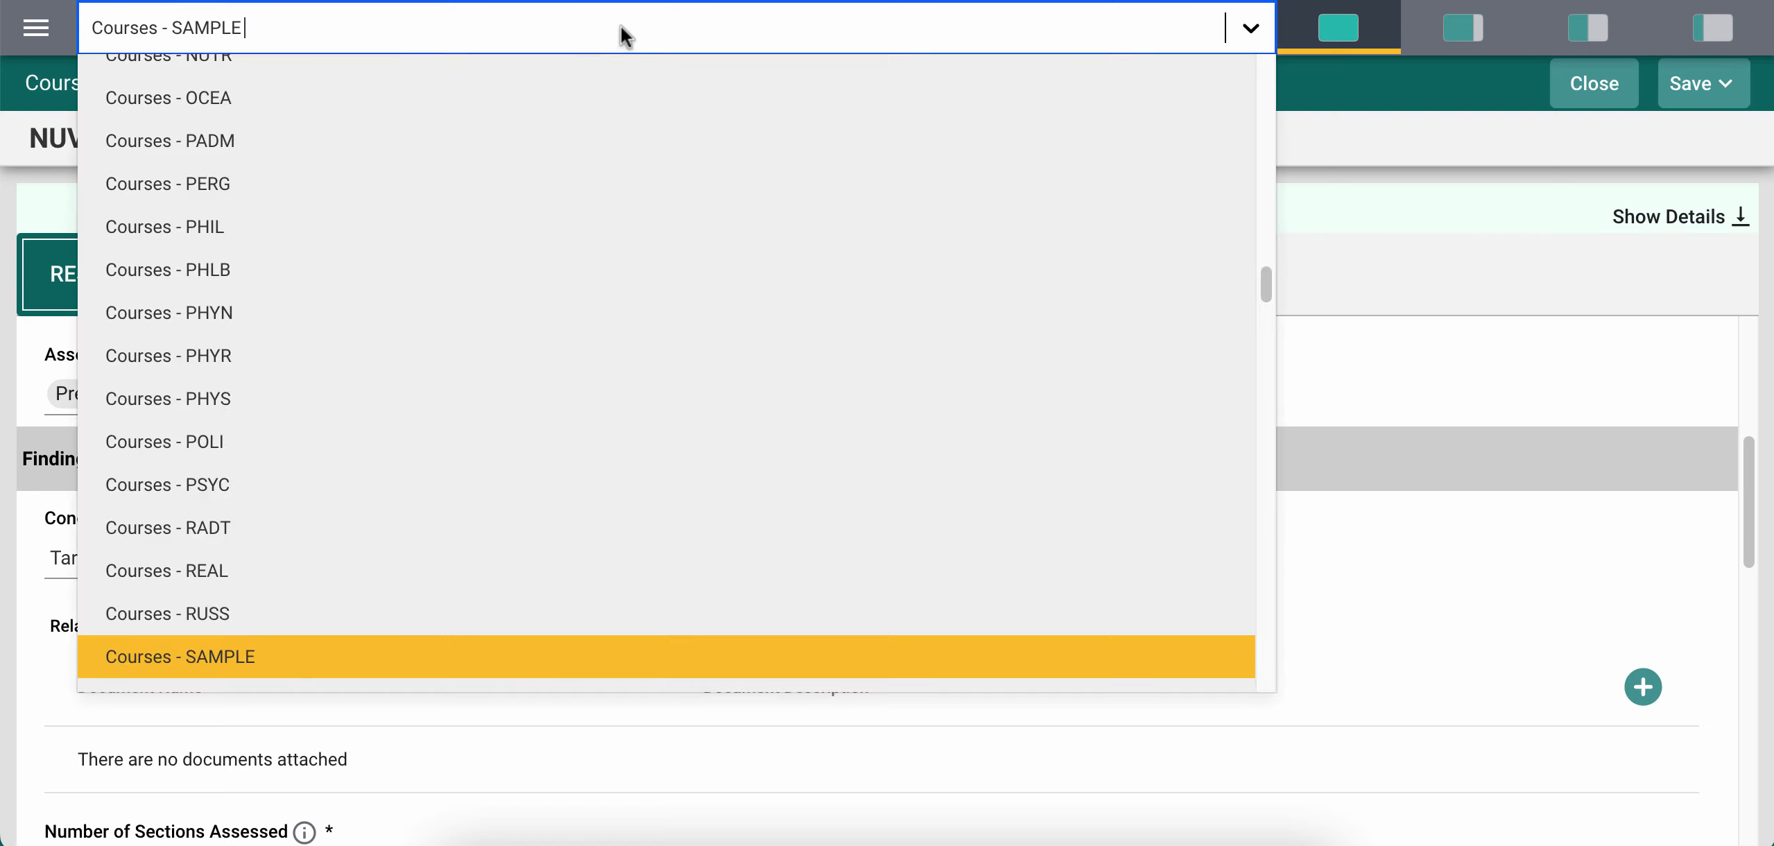
{"action": "type", "text": "sample"}
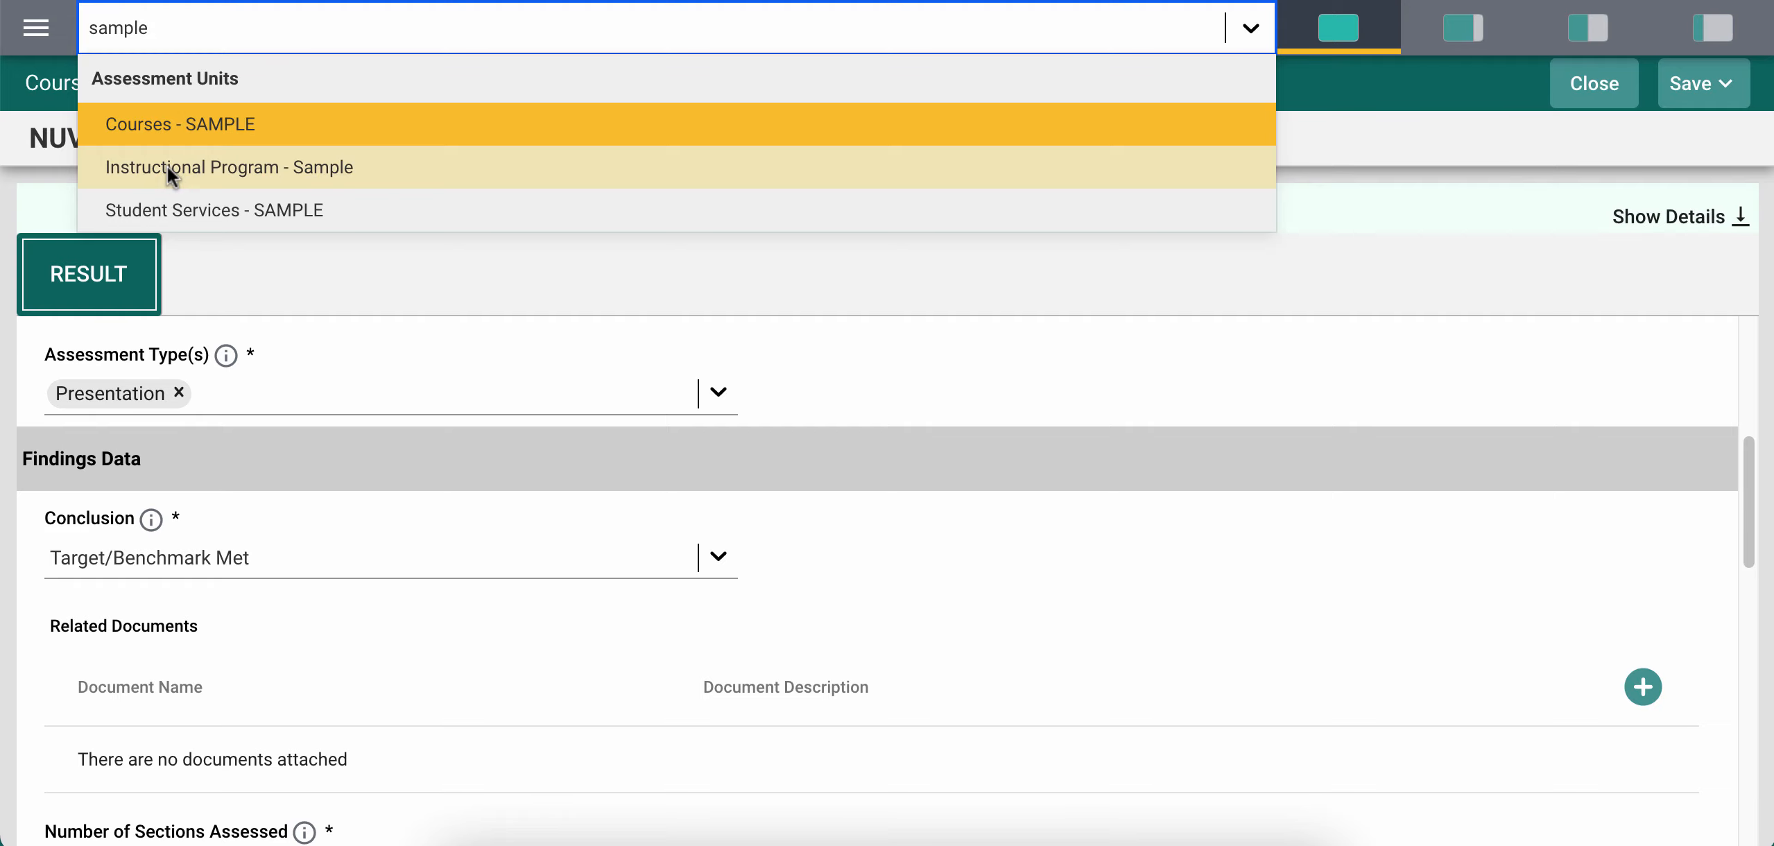
{"action": "key", "text": "Return"}
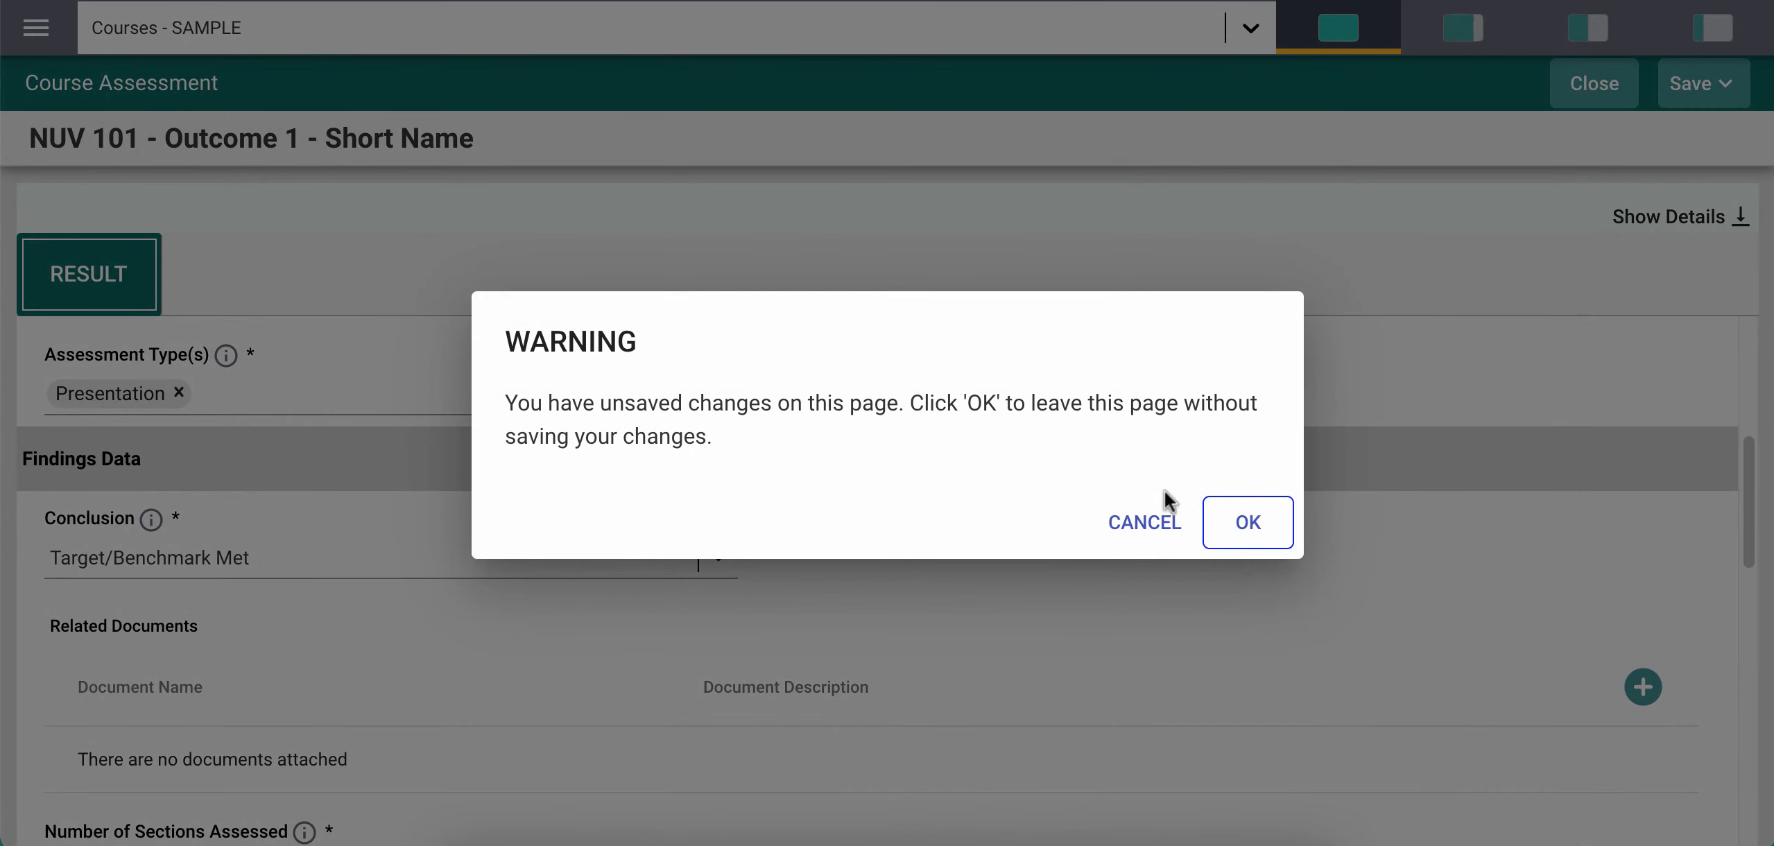
{"action": "left_click", "coordinate": [1248, 520]}
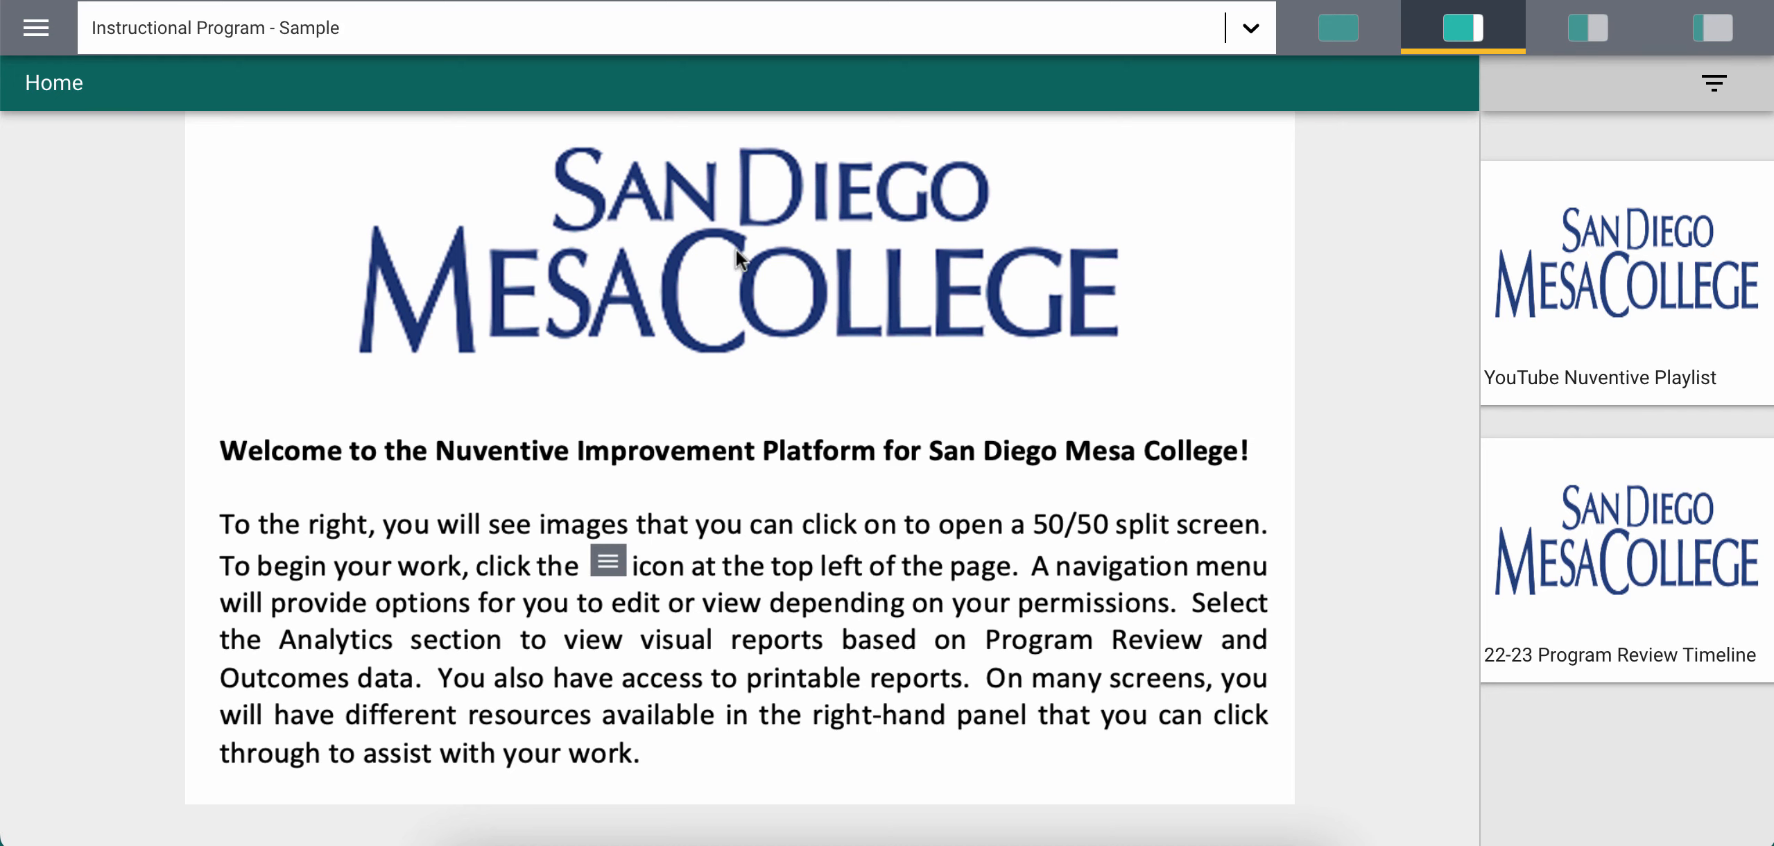
Examine the pages offered under Analytics and Program Review for the Instructional Program - Sample unit
{"action": "left_click", "coordinate": [36, 29]}
{"action": "left_click", "coordinate": [424, 223]}
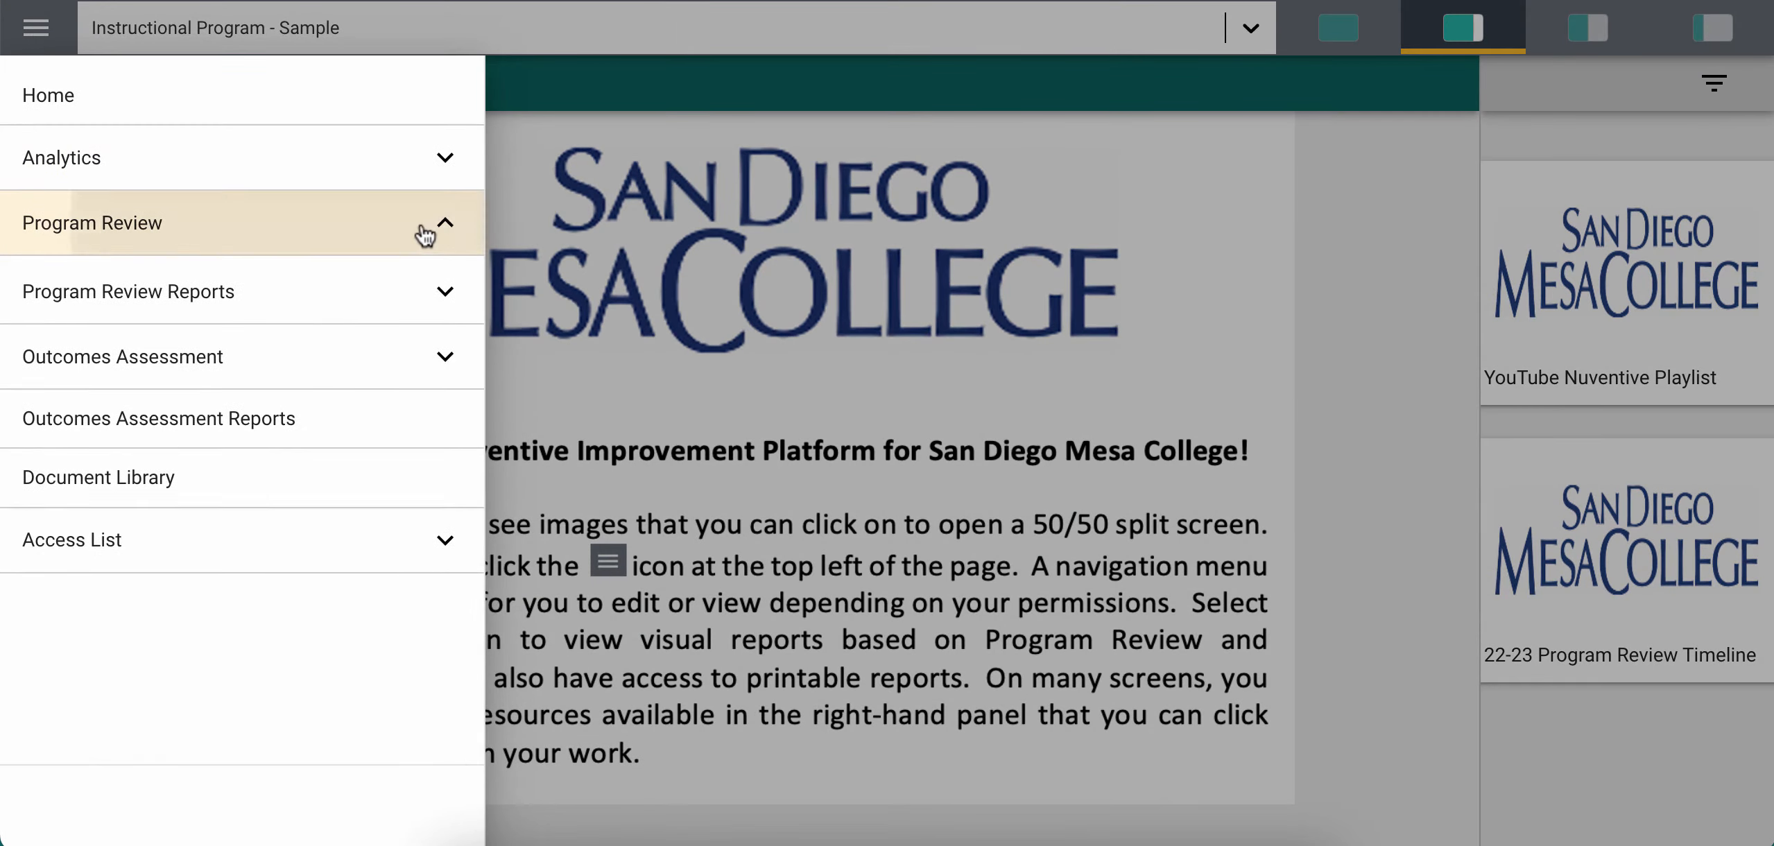
{"action": "left_click", "coordinate": [450, 165]}
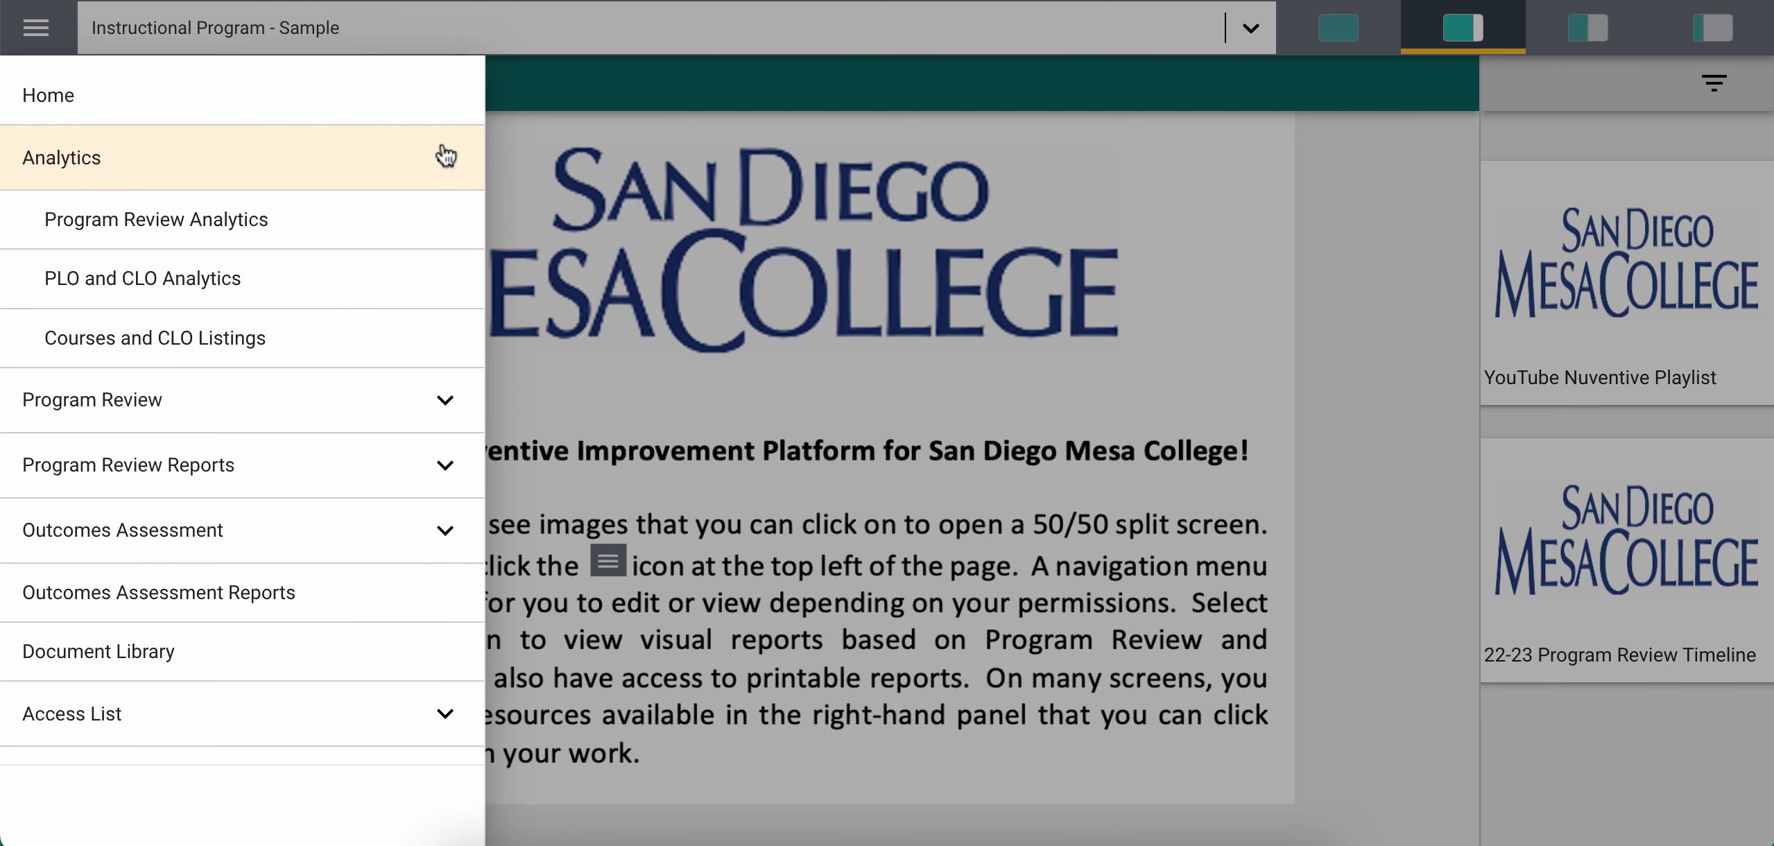
{"action": "left_click", "coordinate": [446, 156]}
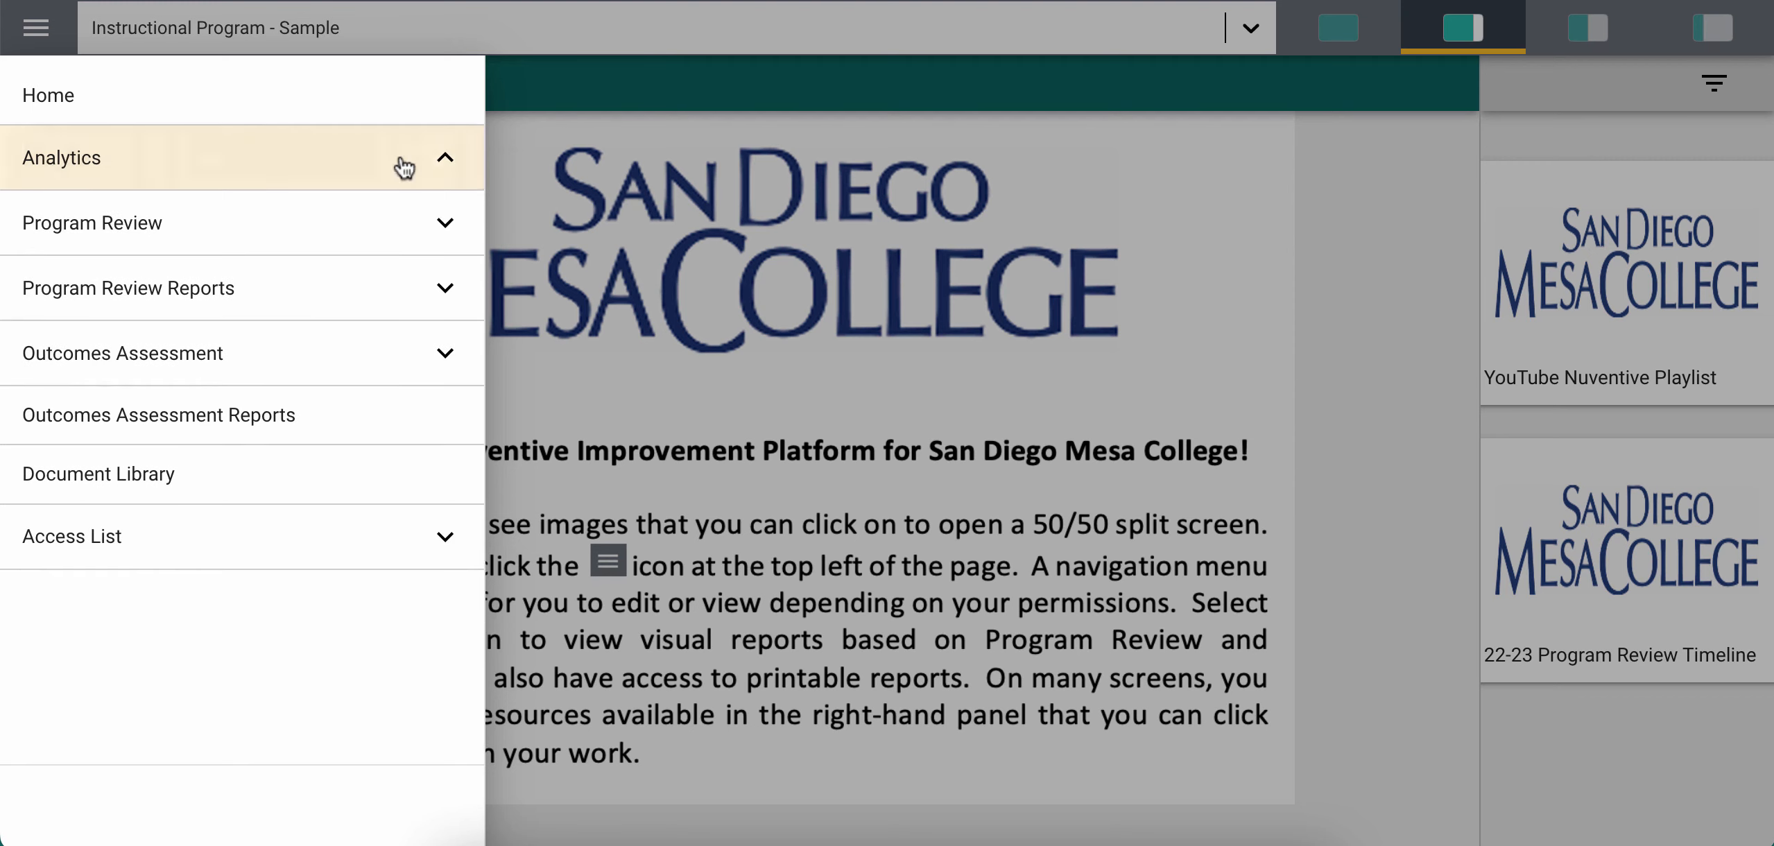
{"action": "left_click", "coordinate": [443, 226]}
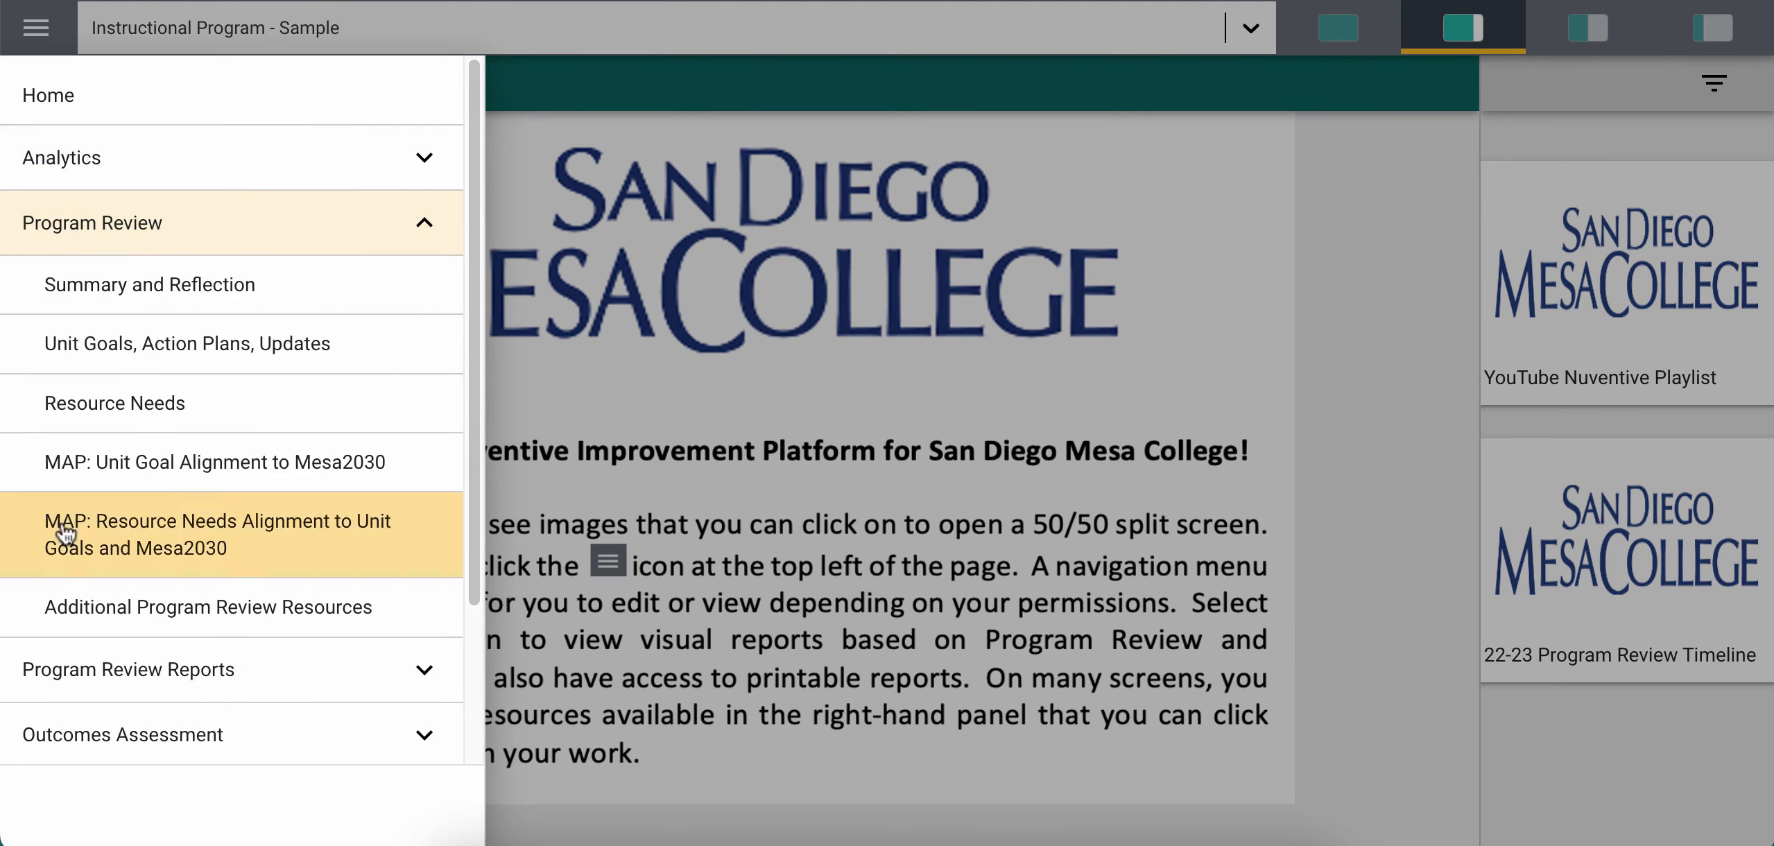
Open the Critical Thinking outcome under Program Learning Outcomes Assessment and view its assessment design and measurements
{"action": "left_click", "coordinate": [426, 229]}
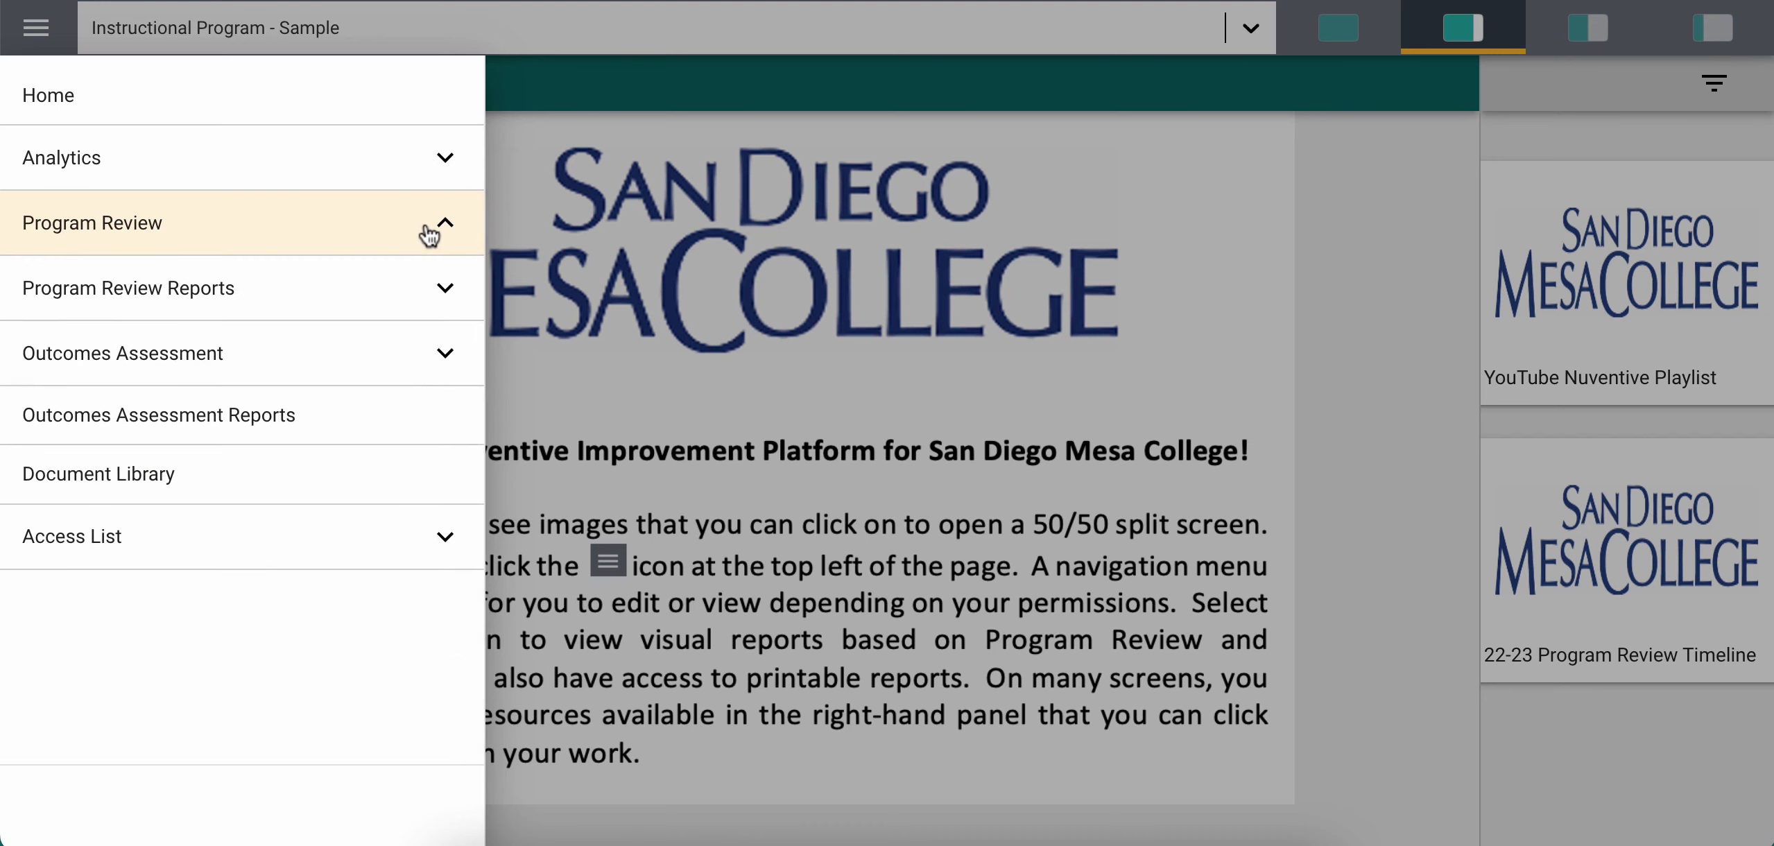
{"action": "left_click", "coordinate": [446, 353]}
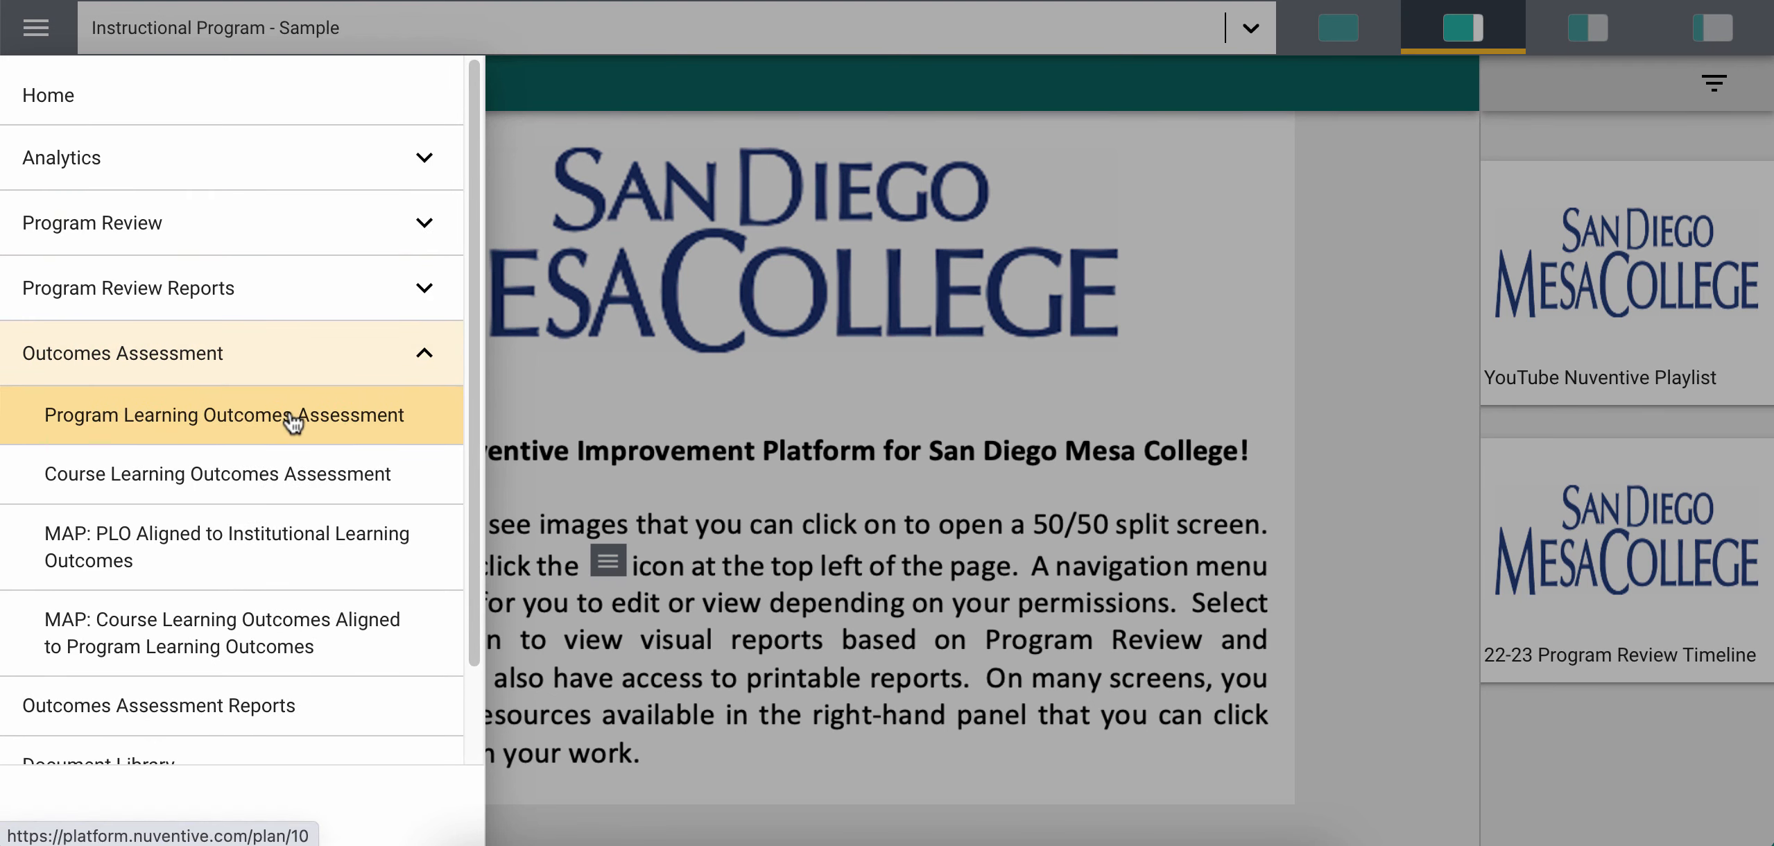
{"action": "left_click", "coordinate": [201, 415]}
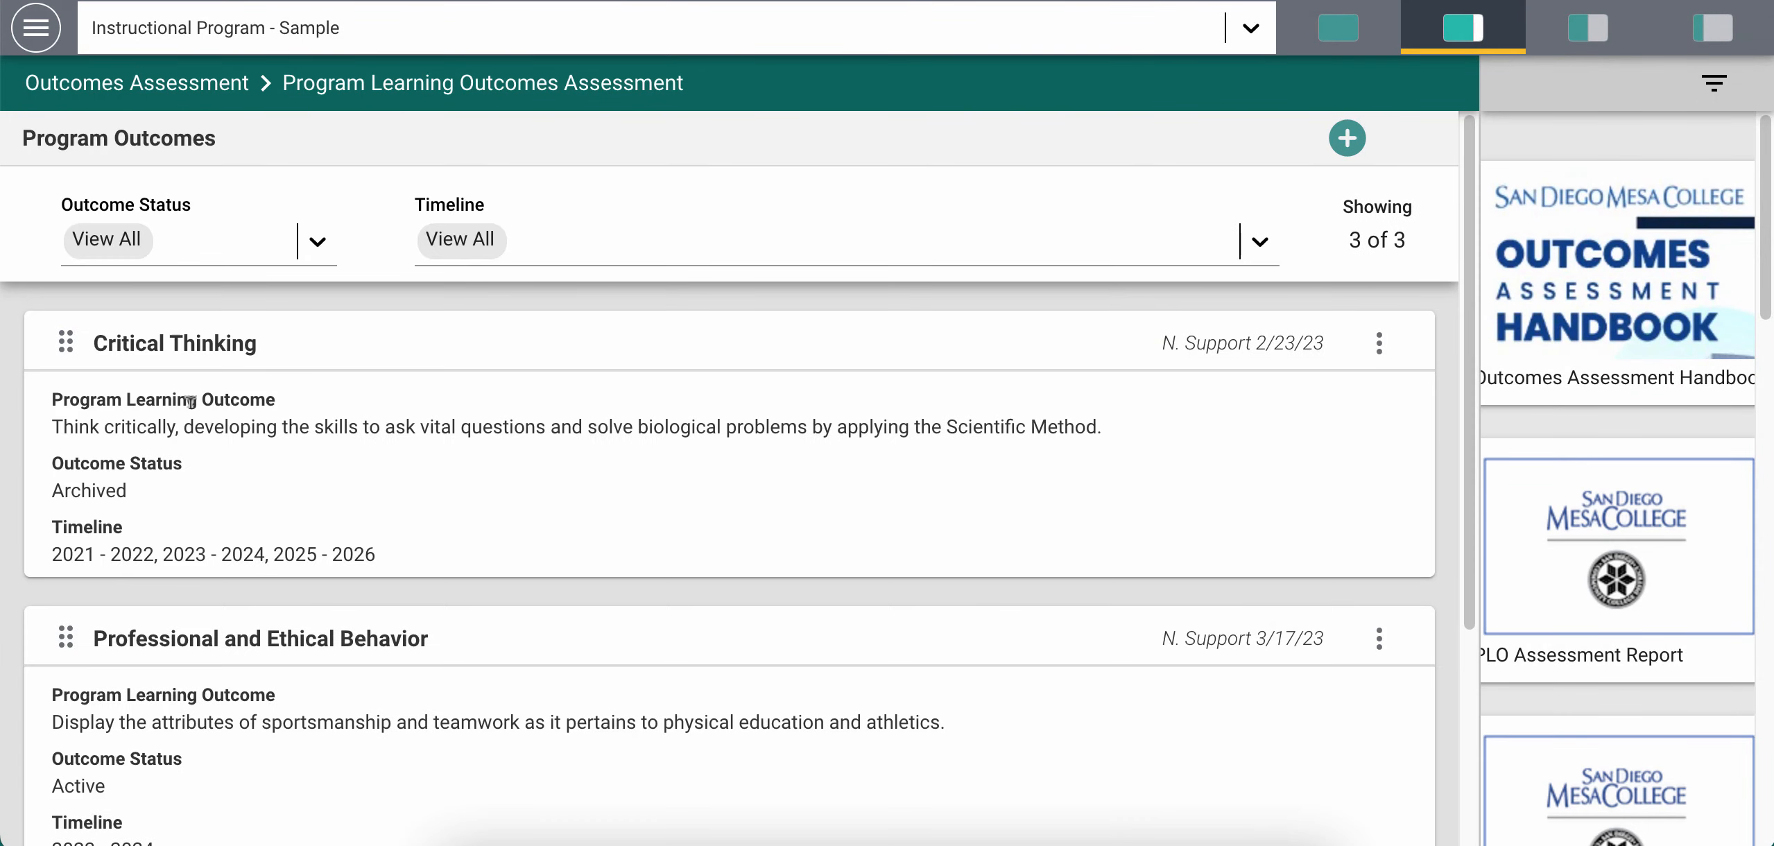
{"action": "scroll", "coordinate": [376, 546], "scroll_direction": "down", "scroll_amount": 4}
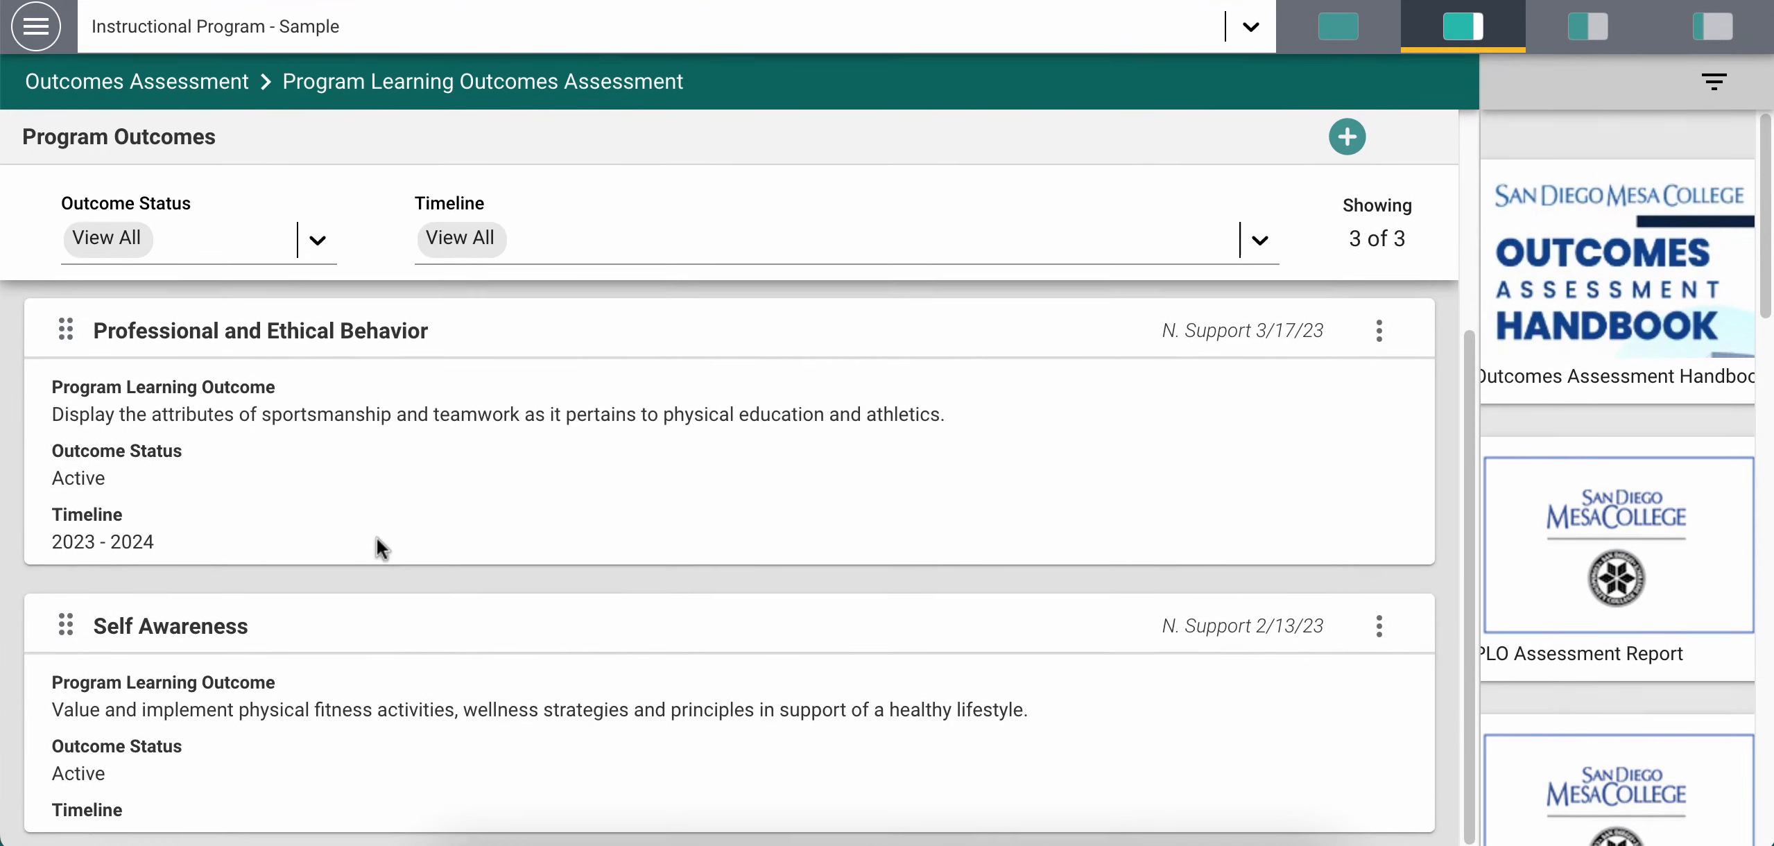
{"action": "scroll", "coordinate": [377, 538], "scroll_direction": "up", "scroll_amount": 4}
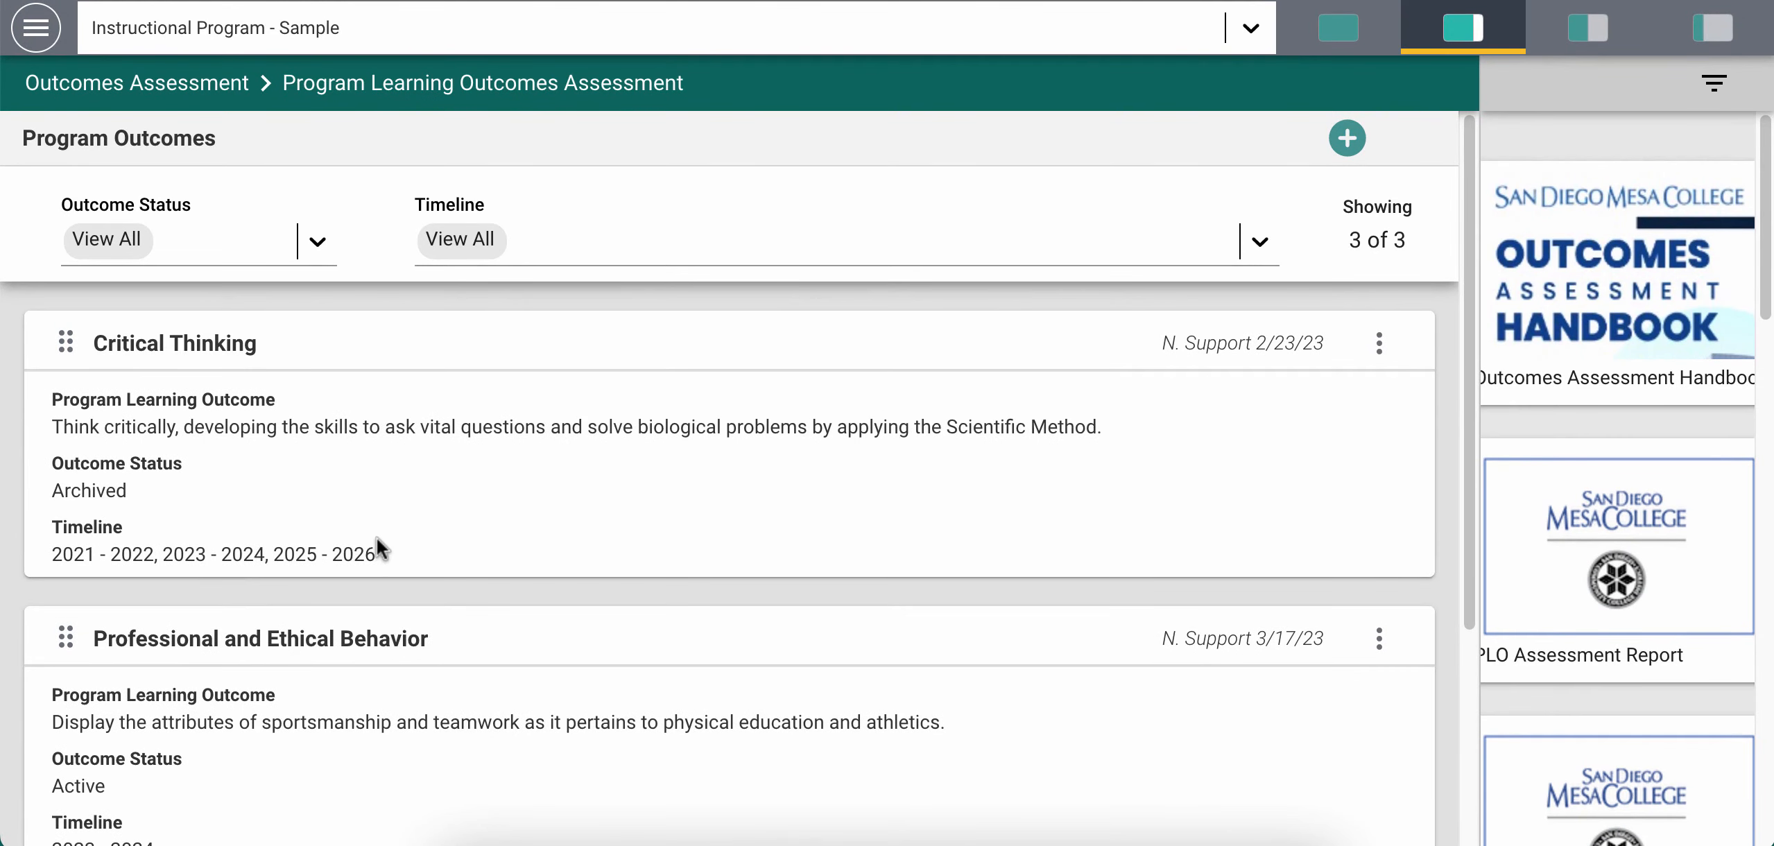
{"action": "left_click", "coordinate": [612, 488]}
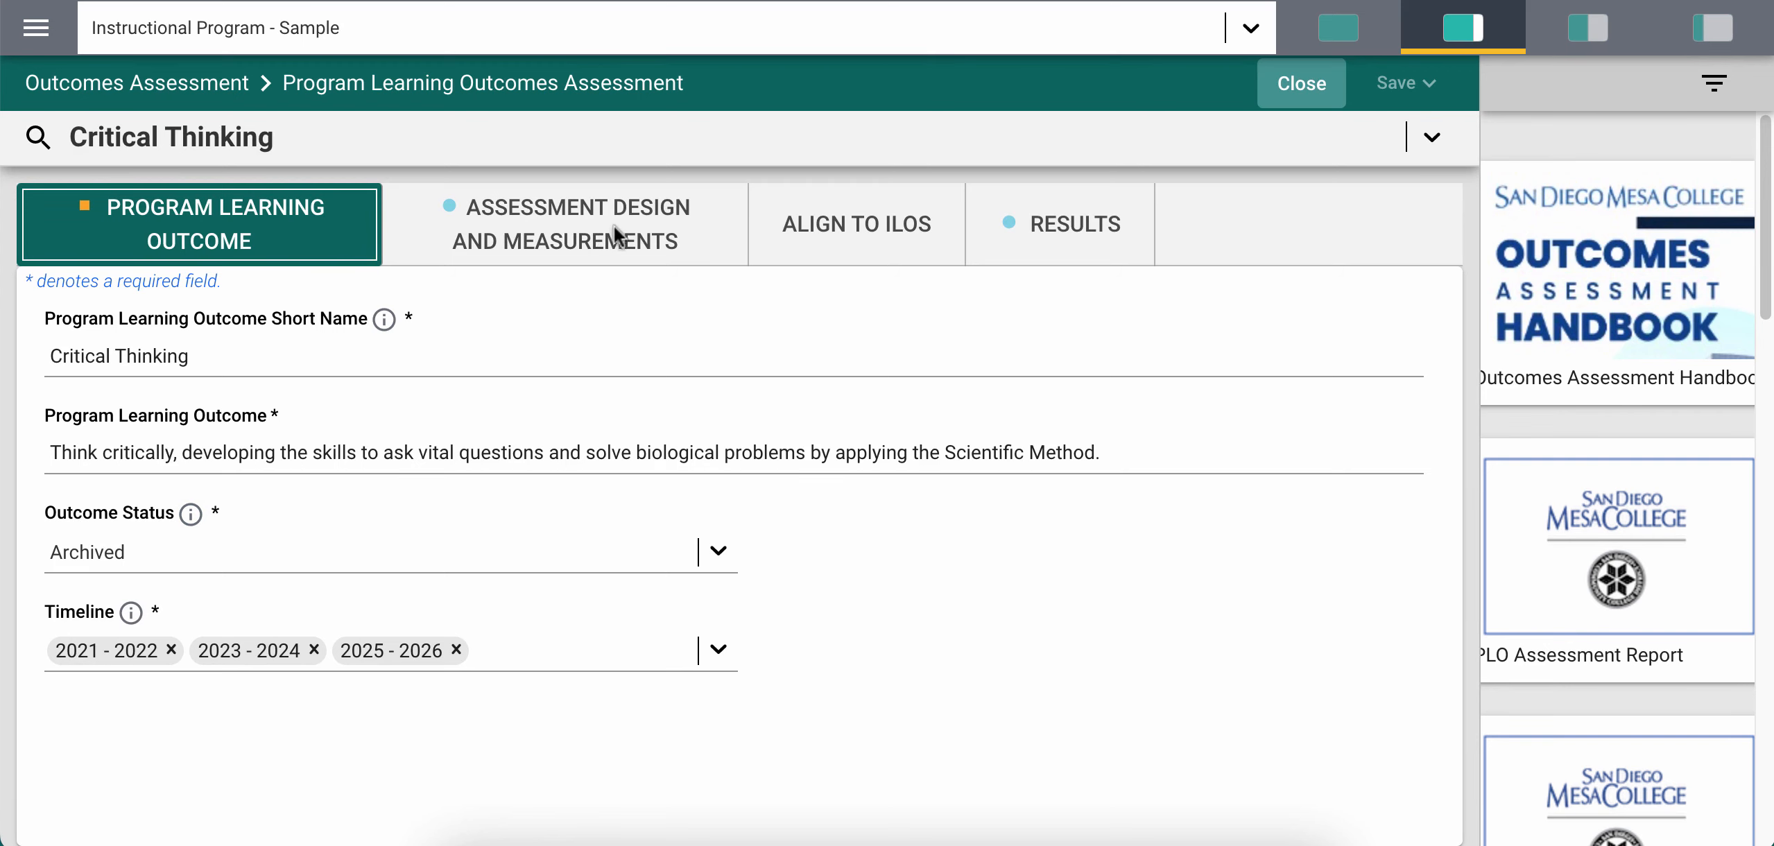
{"action": "left_click", "coordinate": [650, 226]}
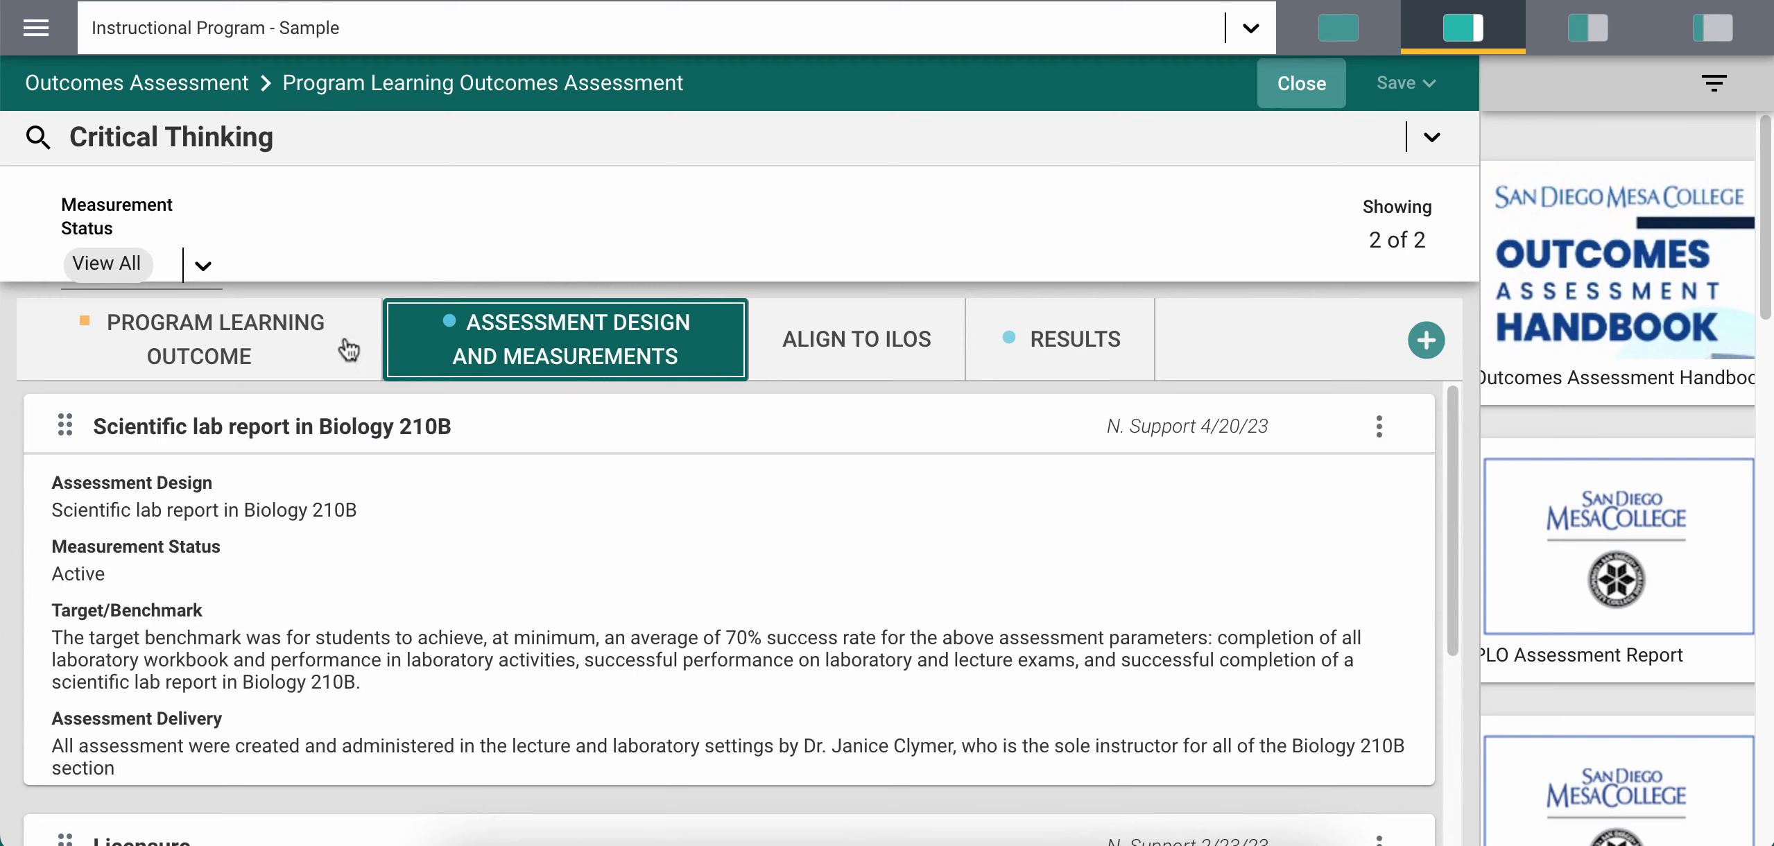
Align the Critical Thinking outcome to the first Communication ILO and the first three Critical Thinking ILOs, and save the mappings
{"action": "left_click", "coordinate": [859, 357]}
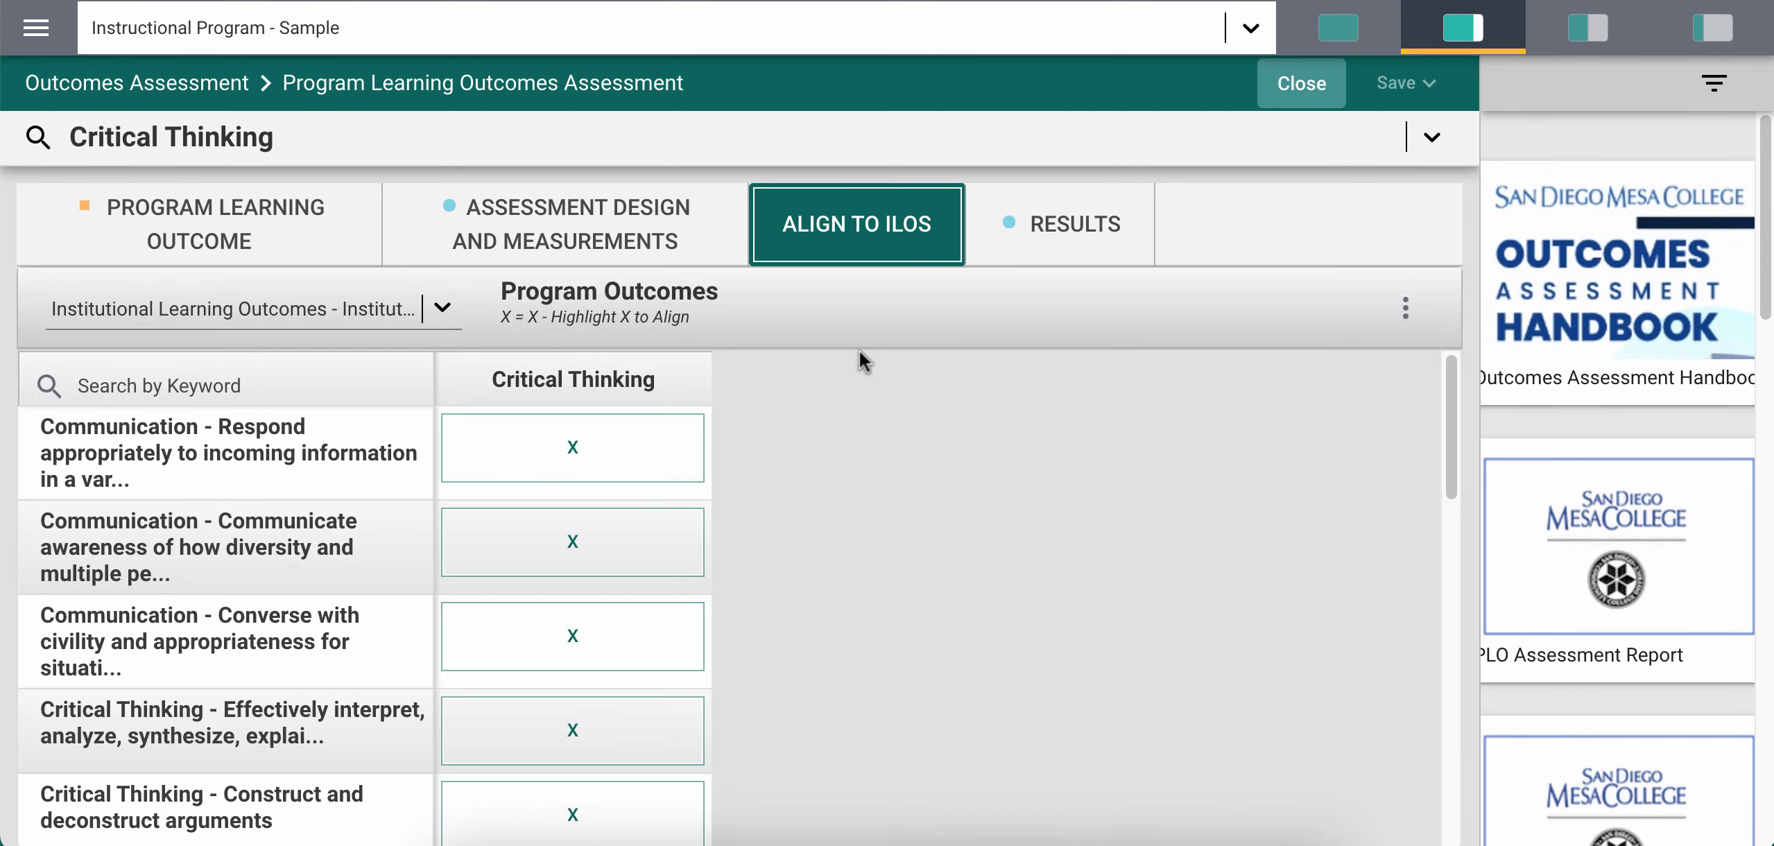
{"action": "left_click", "coordinate": [593, 448]}
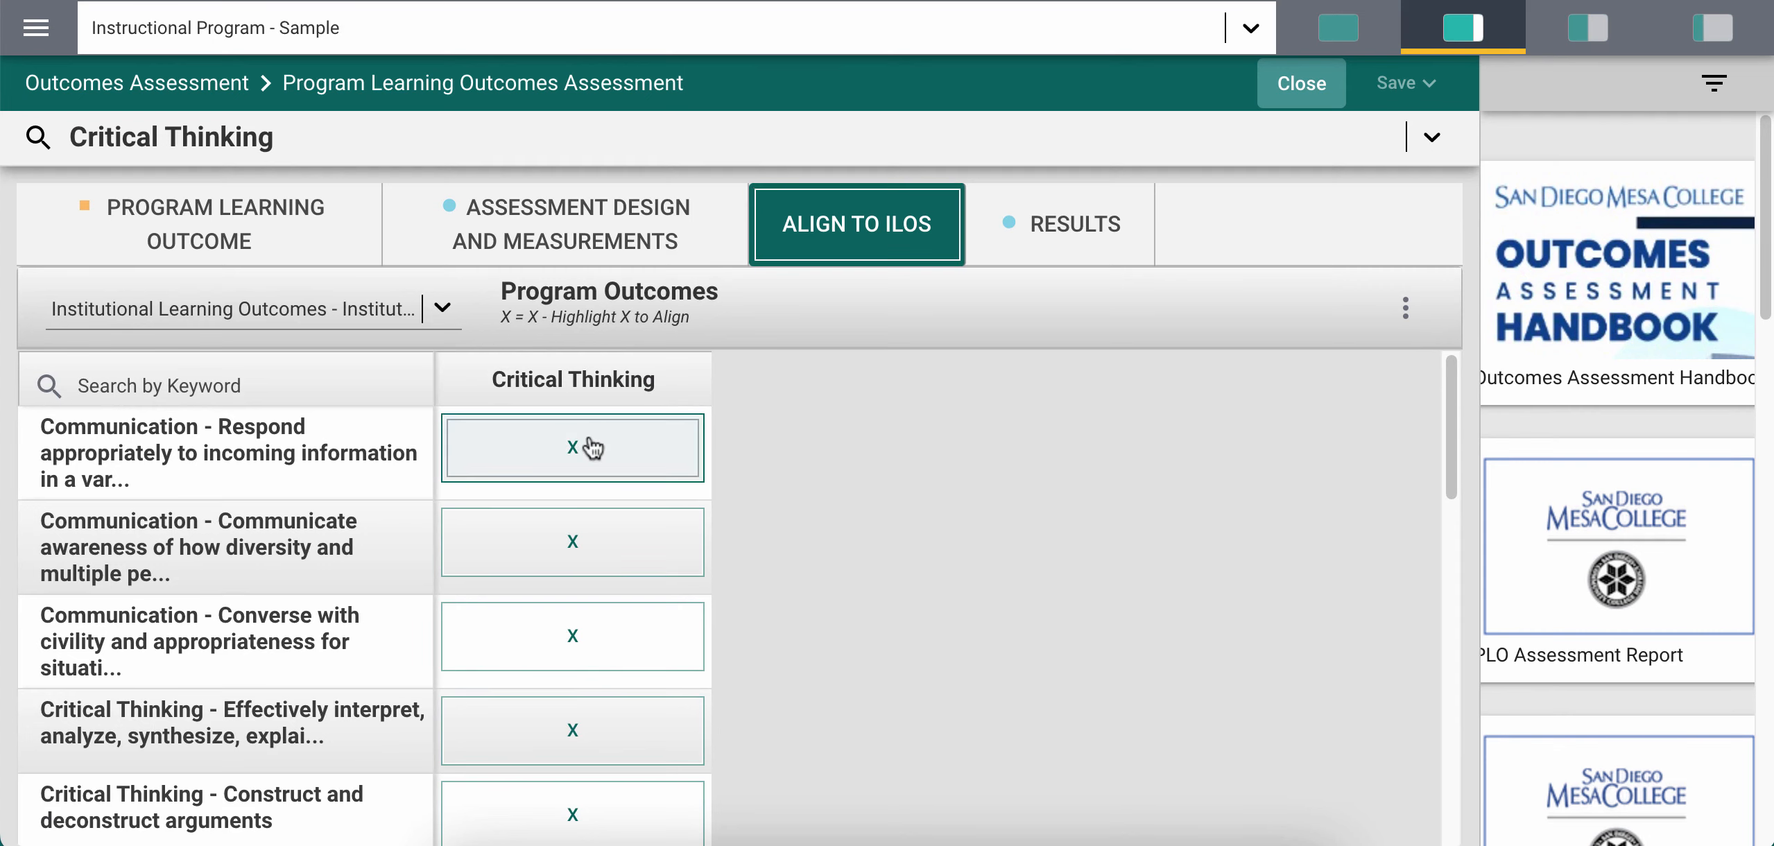
{"action": "scroll", "coordinate": [890, 563], "scroll_direction": "down", "scroll_amount": 3}
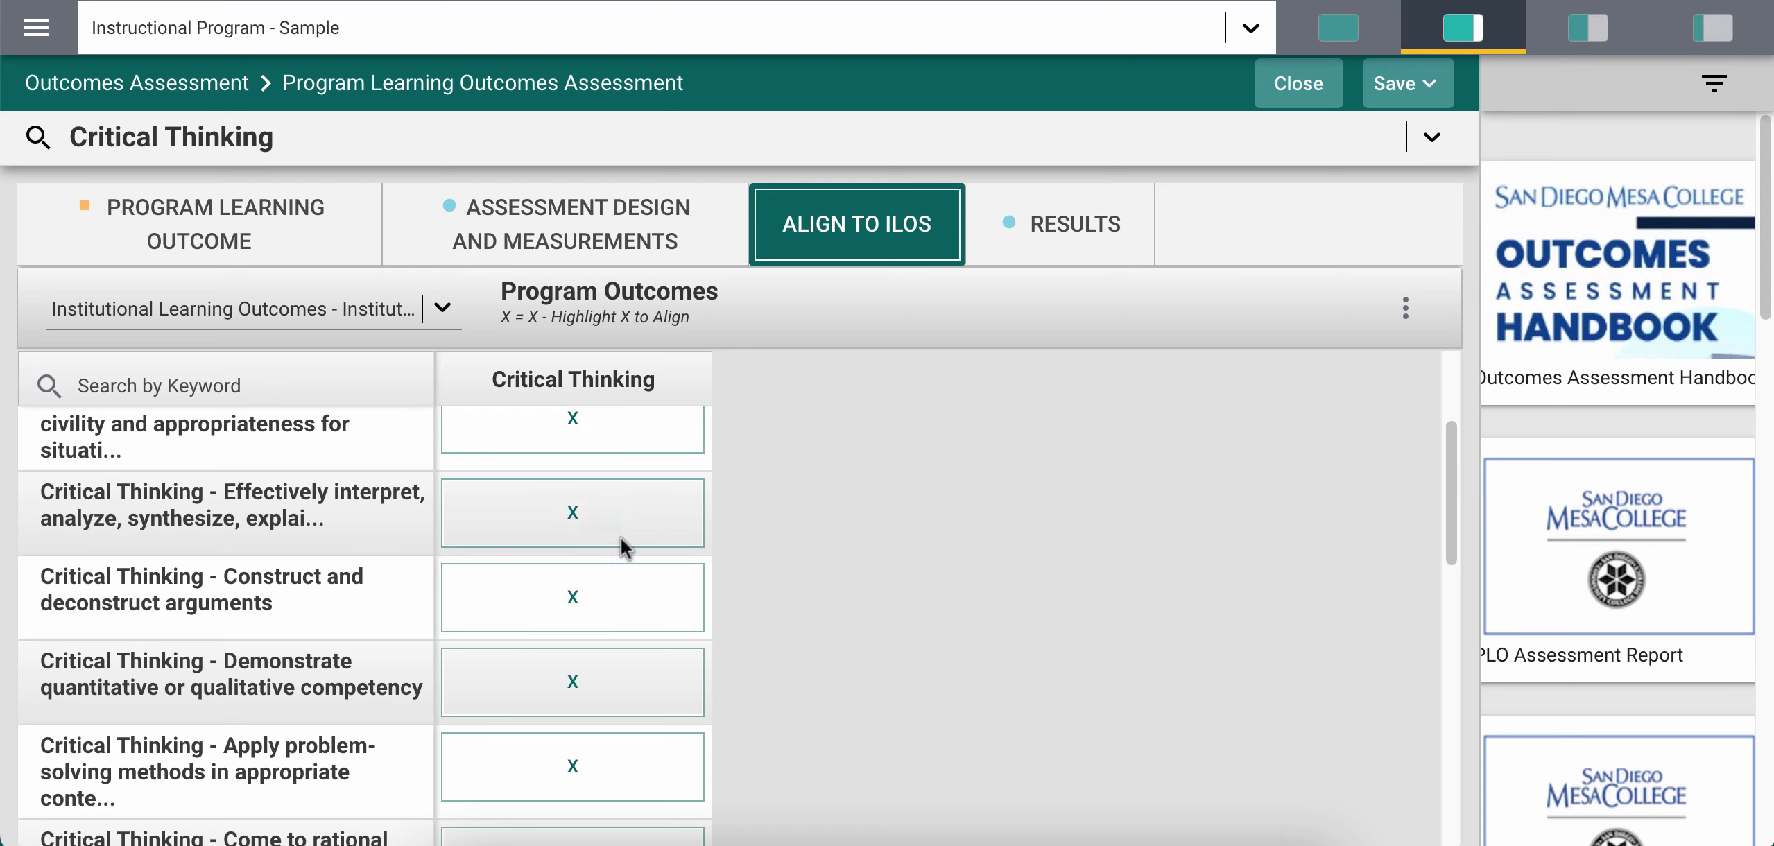
{"action": "left_click", "coordinate": [496, 683]}
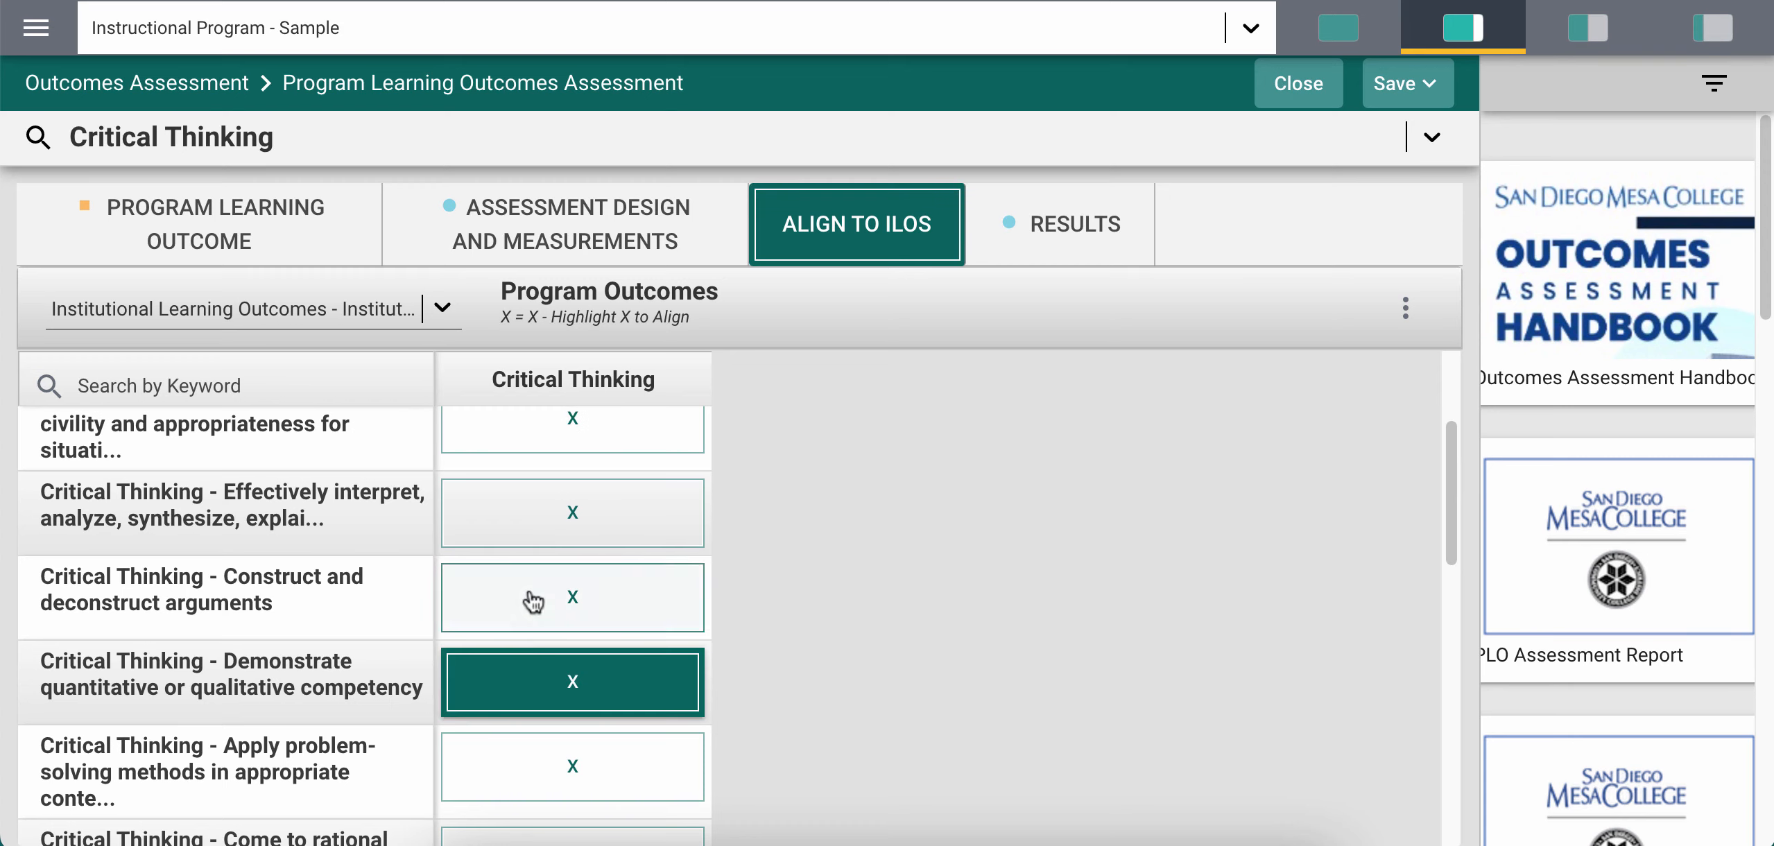
{"action": "left_click", "coordinate": [531, 600]}
{"action": "left_click", "coordinate": [550, 522]}
{"action": "scroll", "coordinate": [553, 531], "scroll_direction": "up", "scroll_amount": 2}
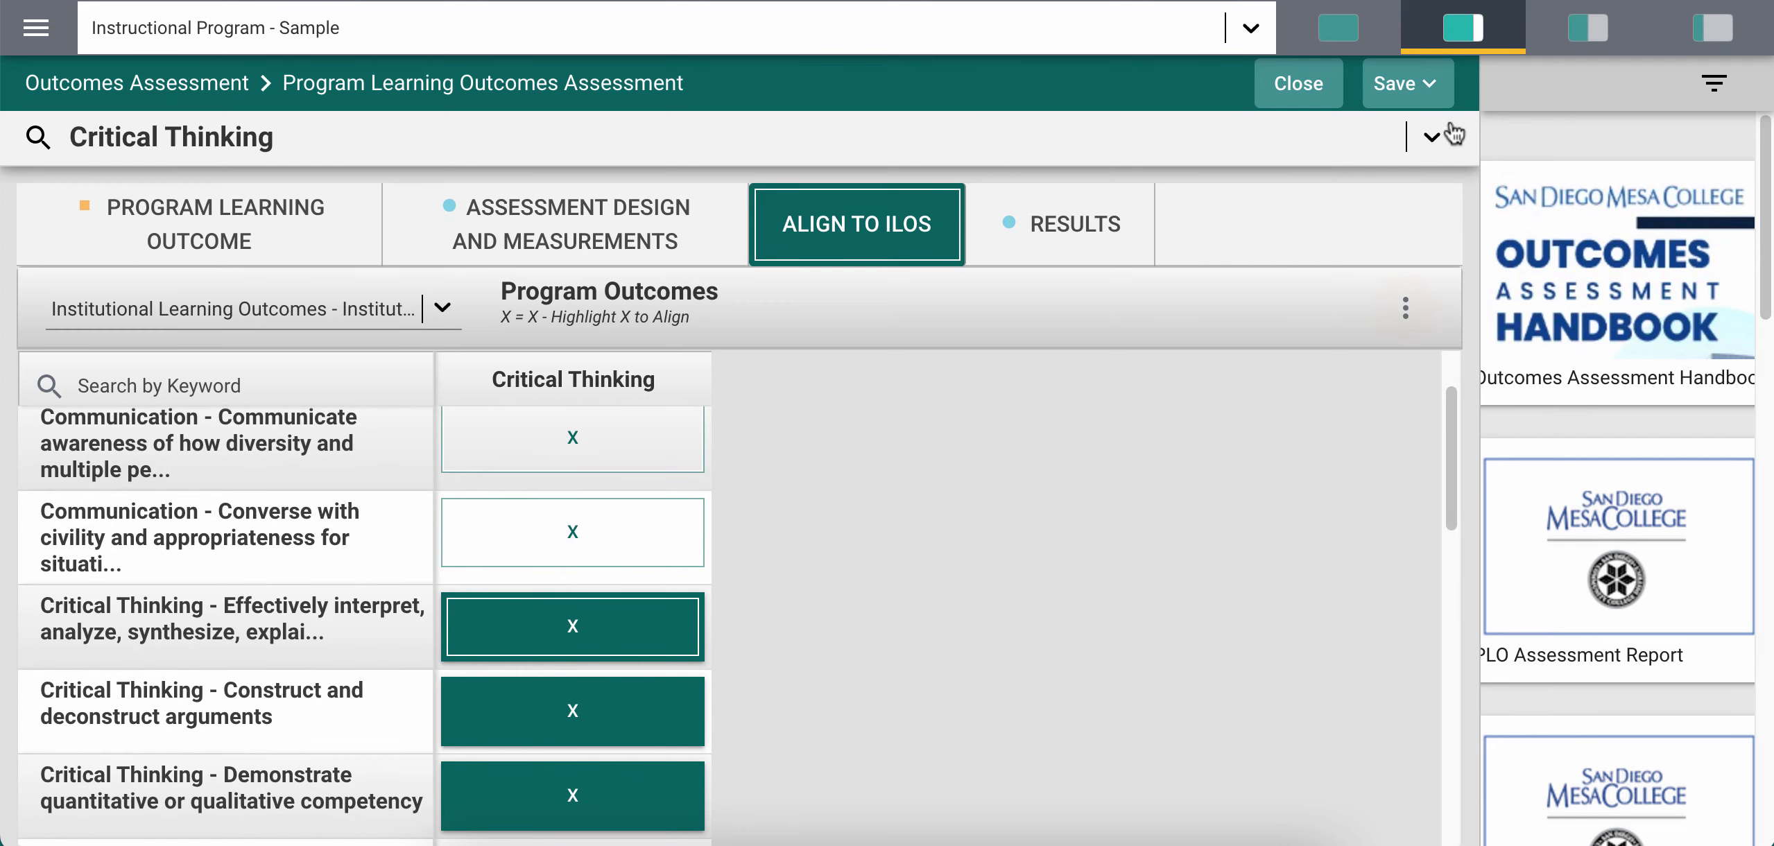
{"action": "left_click", "coordinate": [1394, 83]}
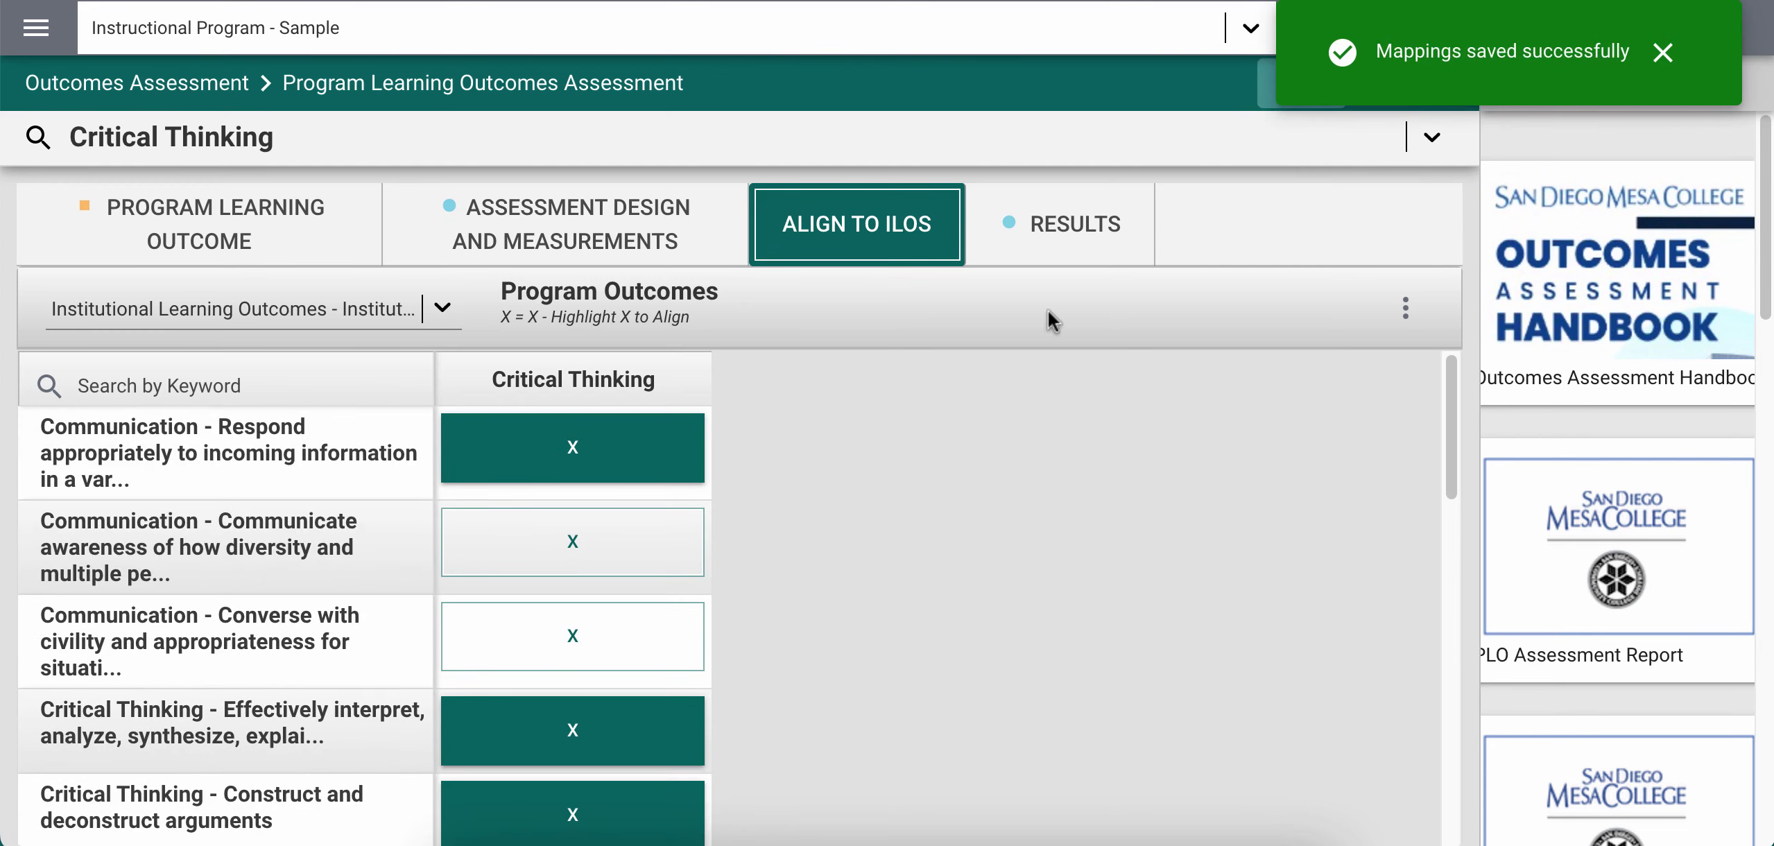
View Critical Thinking's results, review the Scientific lab report in Biology 210B measurement, and close it
{"action": "left_click", "coordinate": [1047, 225]}
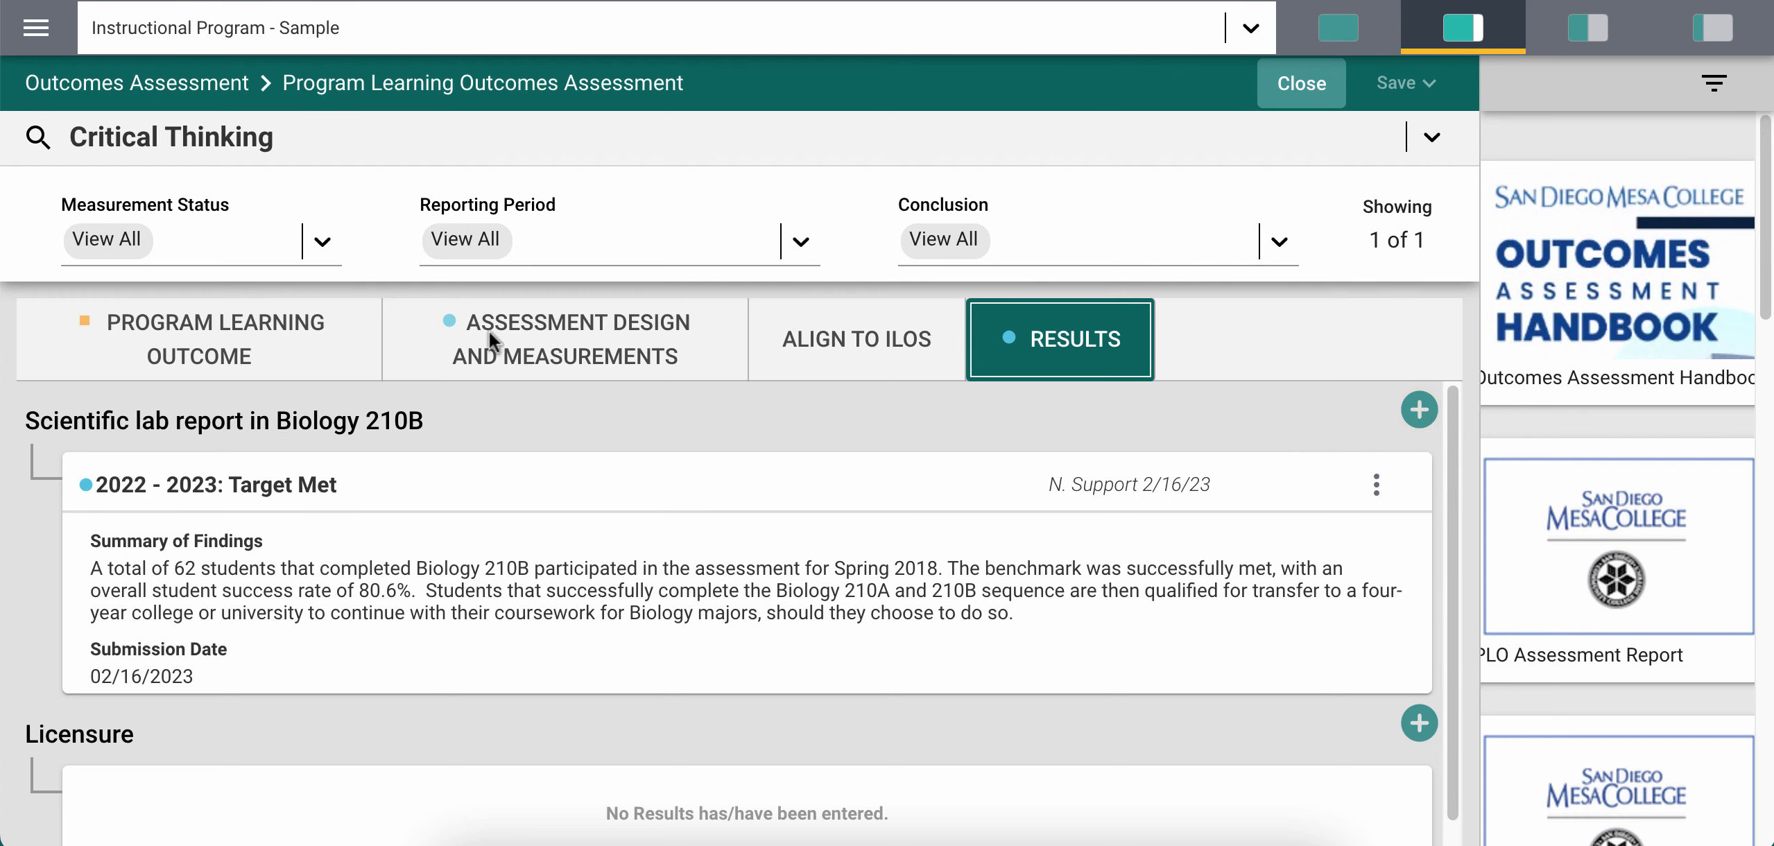
{"action": "left_click", "coordinate": [494, 351]}
{"action": "left_click", "coordinate": [618, 567]}
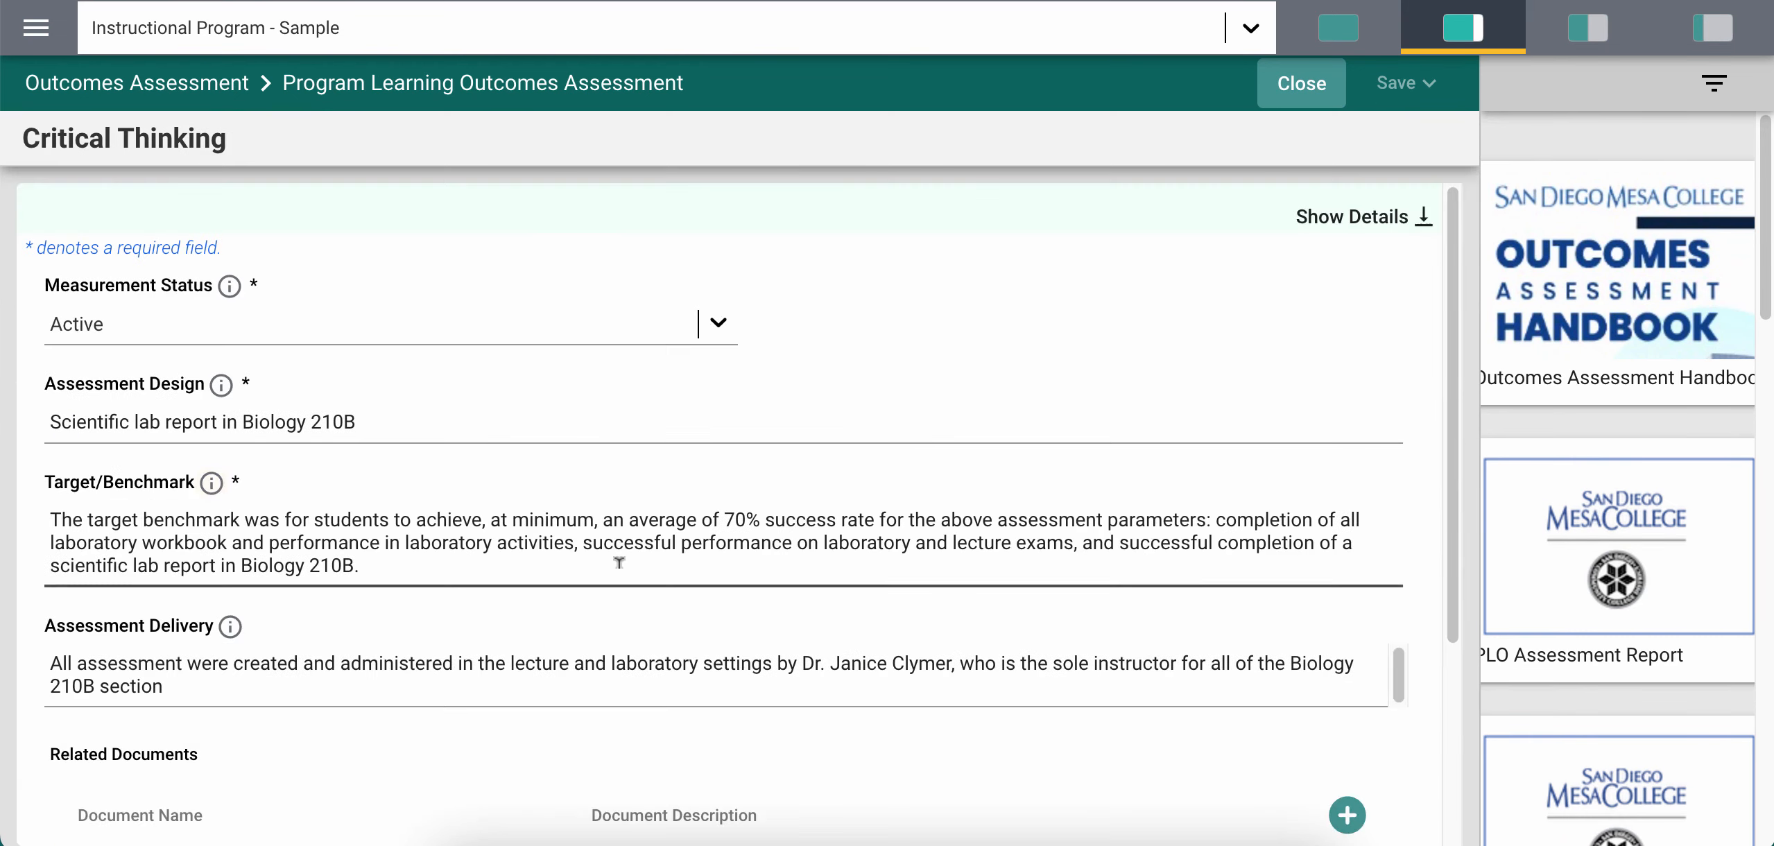
{"action": "scroll", "coordinate": [619, 564], "scroll_direction": "down", "scroll_amount": 4}
{"action": "left_click", "coordinate": [620, 562]}
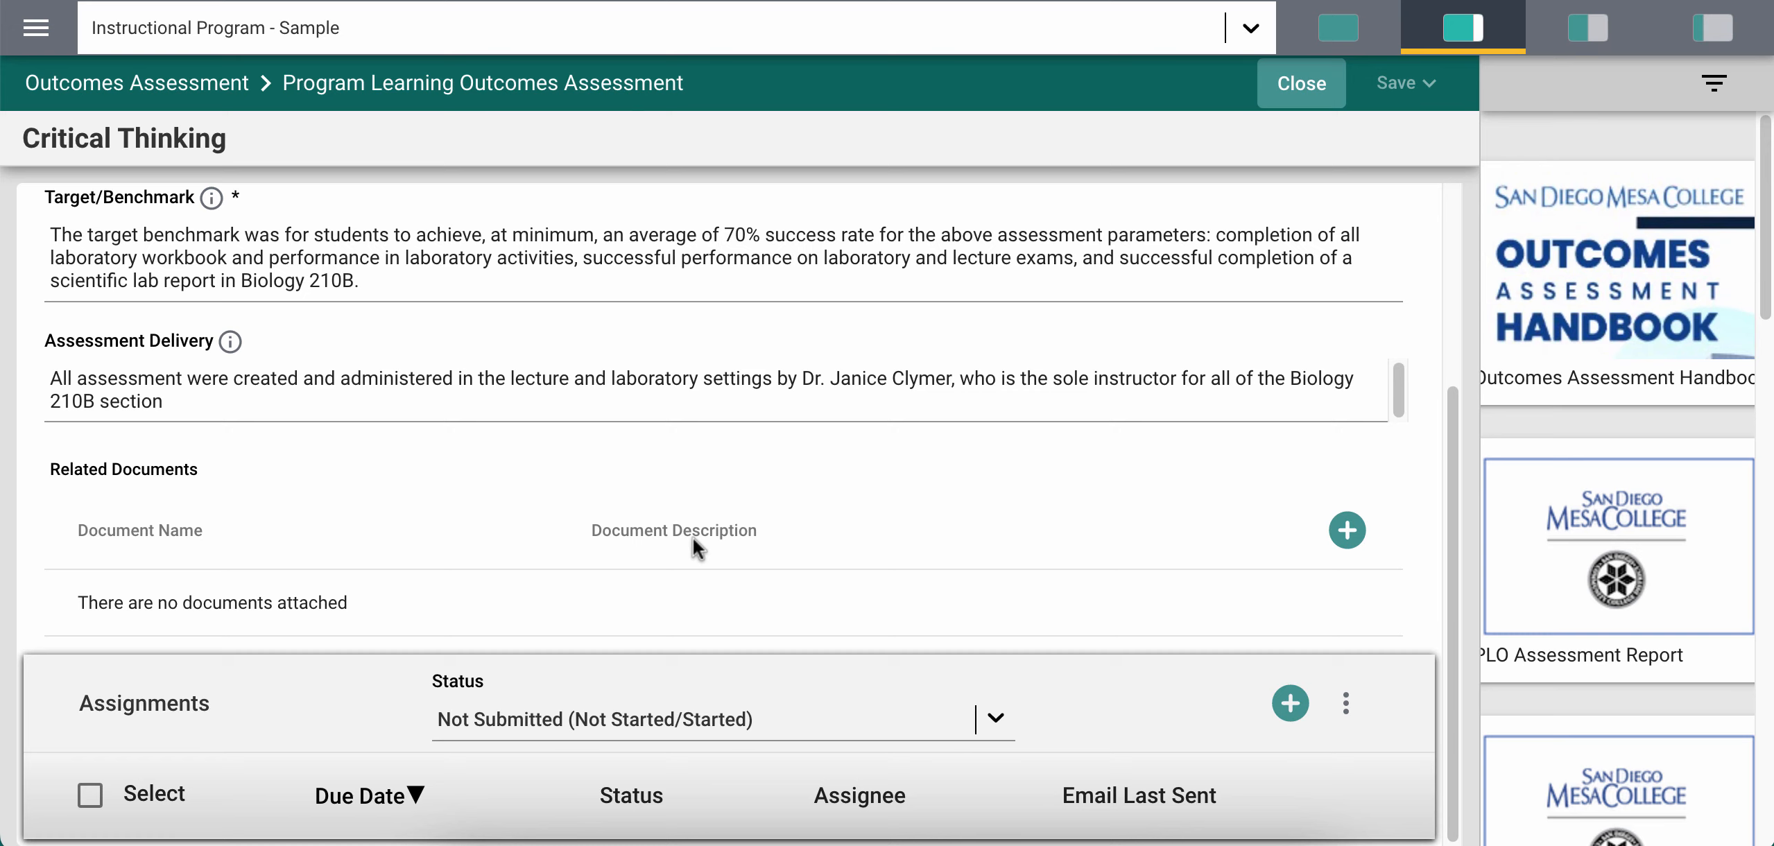
{"action": "left_click", "coordinate": [1301, 85]}
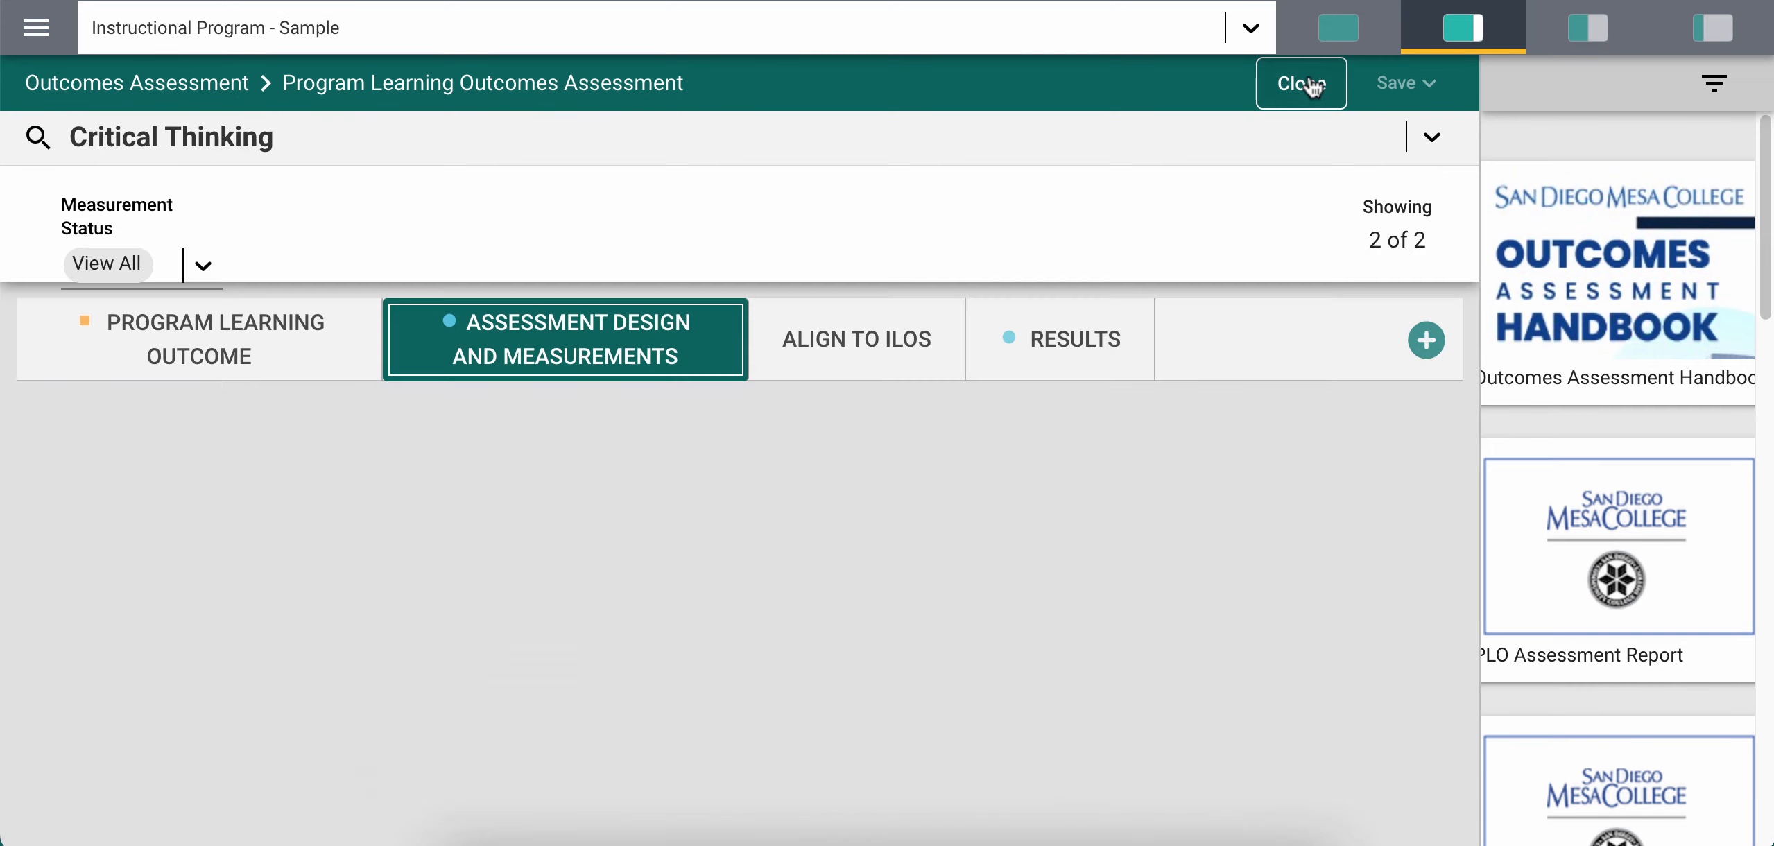
View the Outcomes Assessment Reports page and the unit's Document Library folders
{"action": "left_click", "coordinate": [36, 28]}
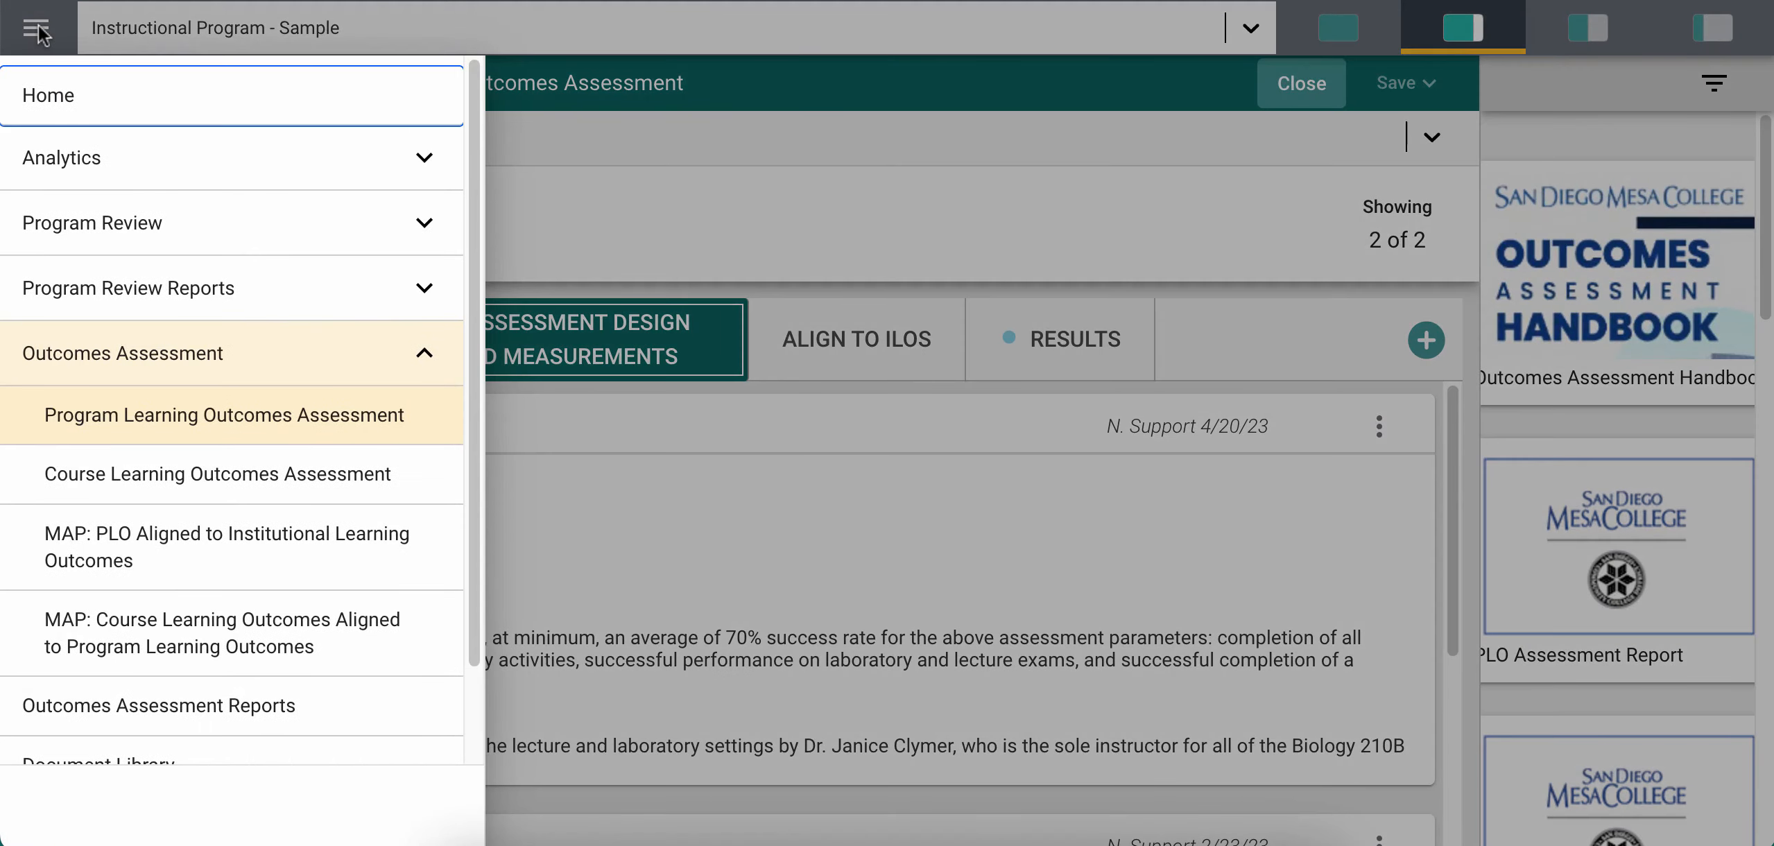
{"action": "left_click", "coordinate": [424, 352]}
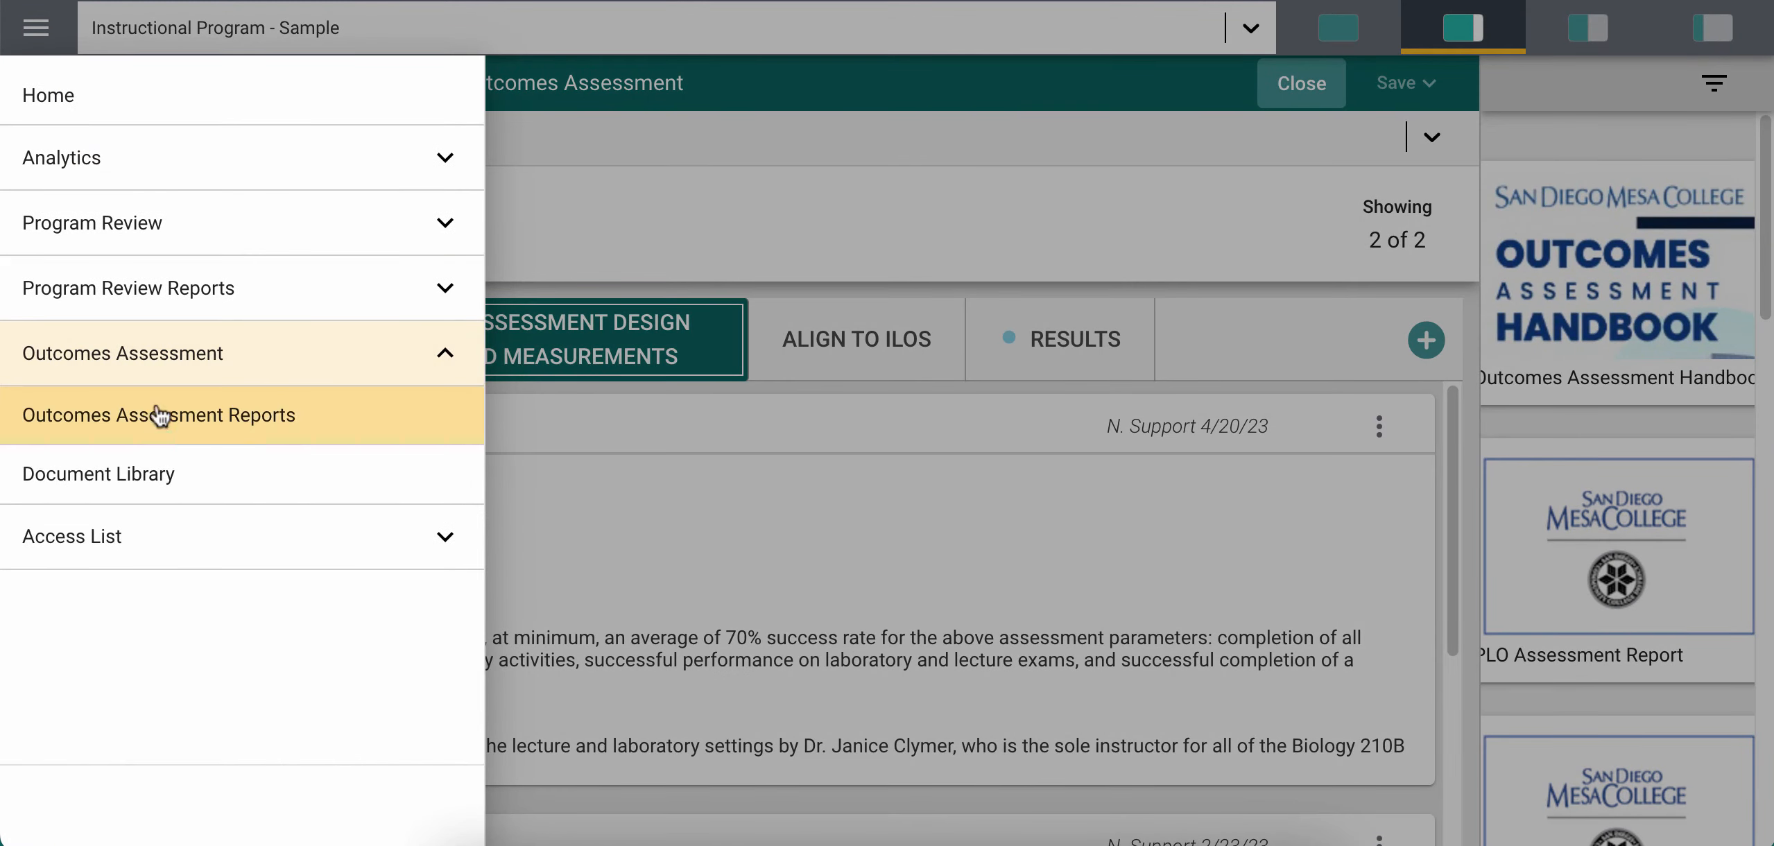
{"action": "left_click", "coordinate": [158, 433]}
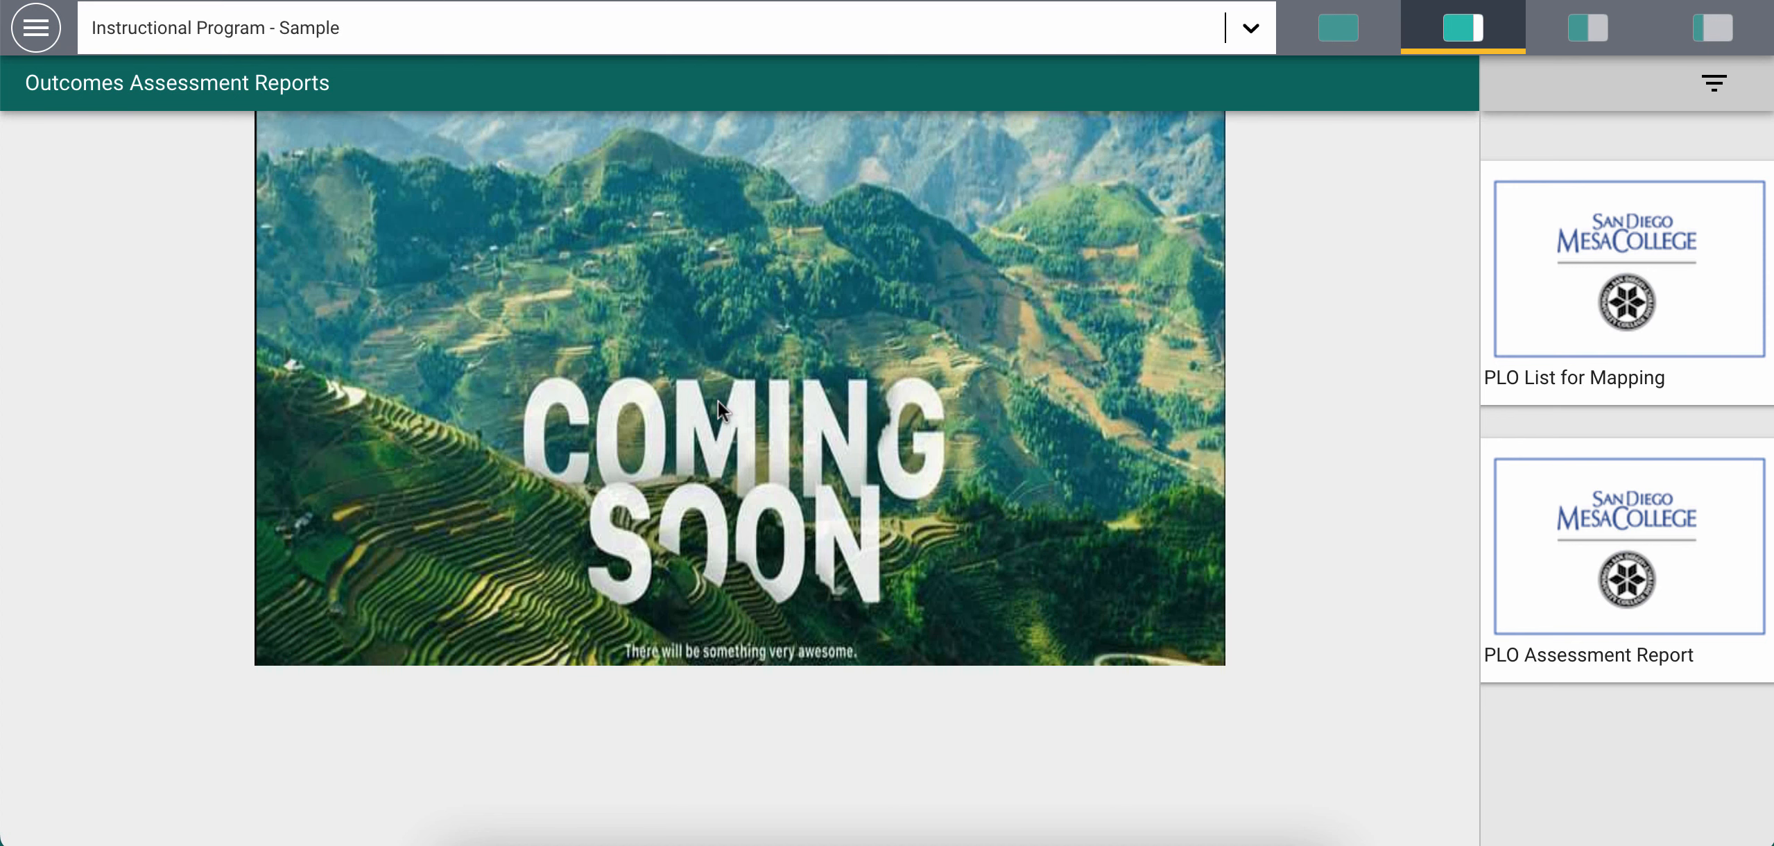
{"action": "left_click", "coordinate": [43, 31]}
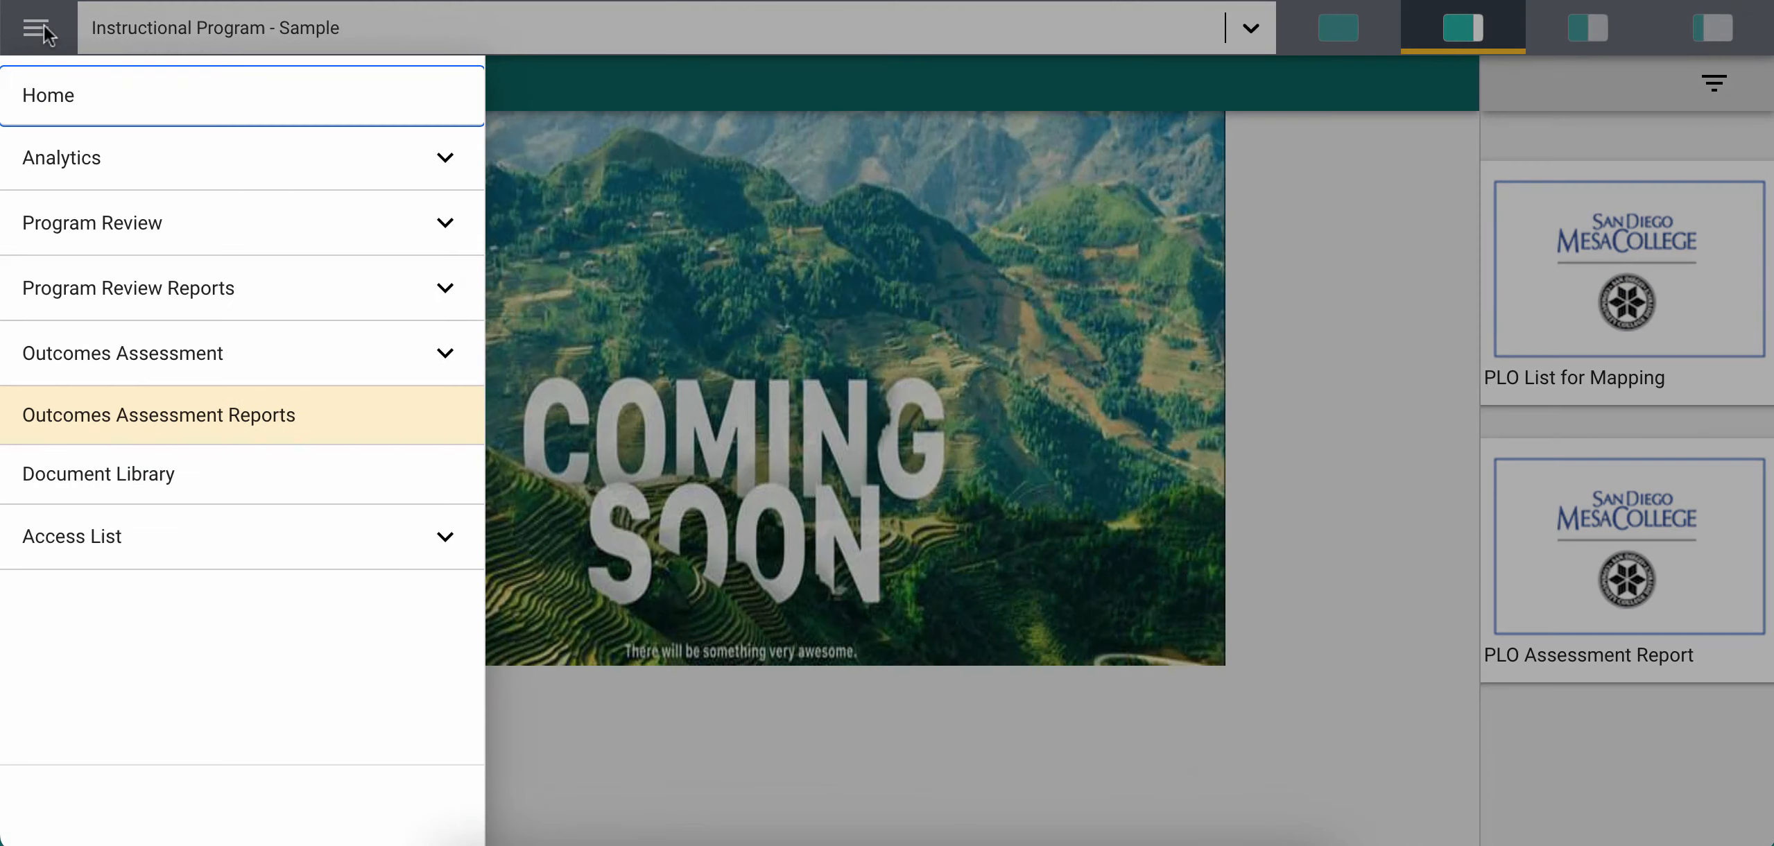
{"action": "left_click", "coordinate": [180, 477]}
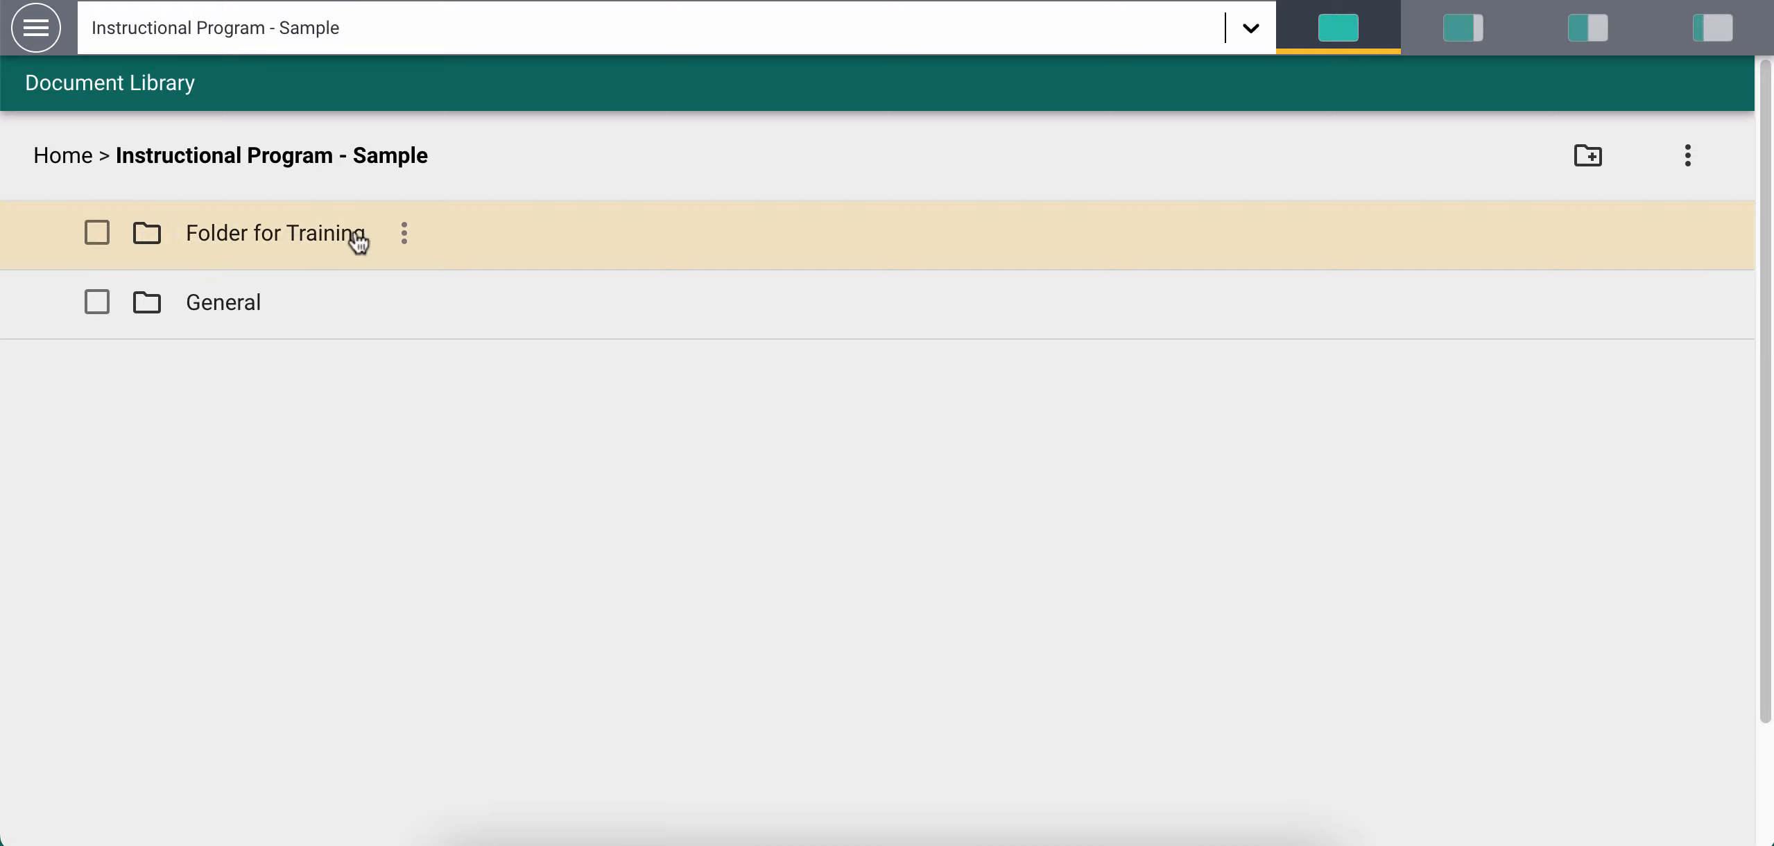
Open the Access List (updated overnight) report and examine the unit's personnel roles and the table's options
{"action": "left_click", "coordinate": [36, 28]}
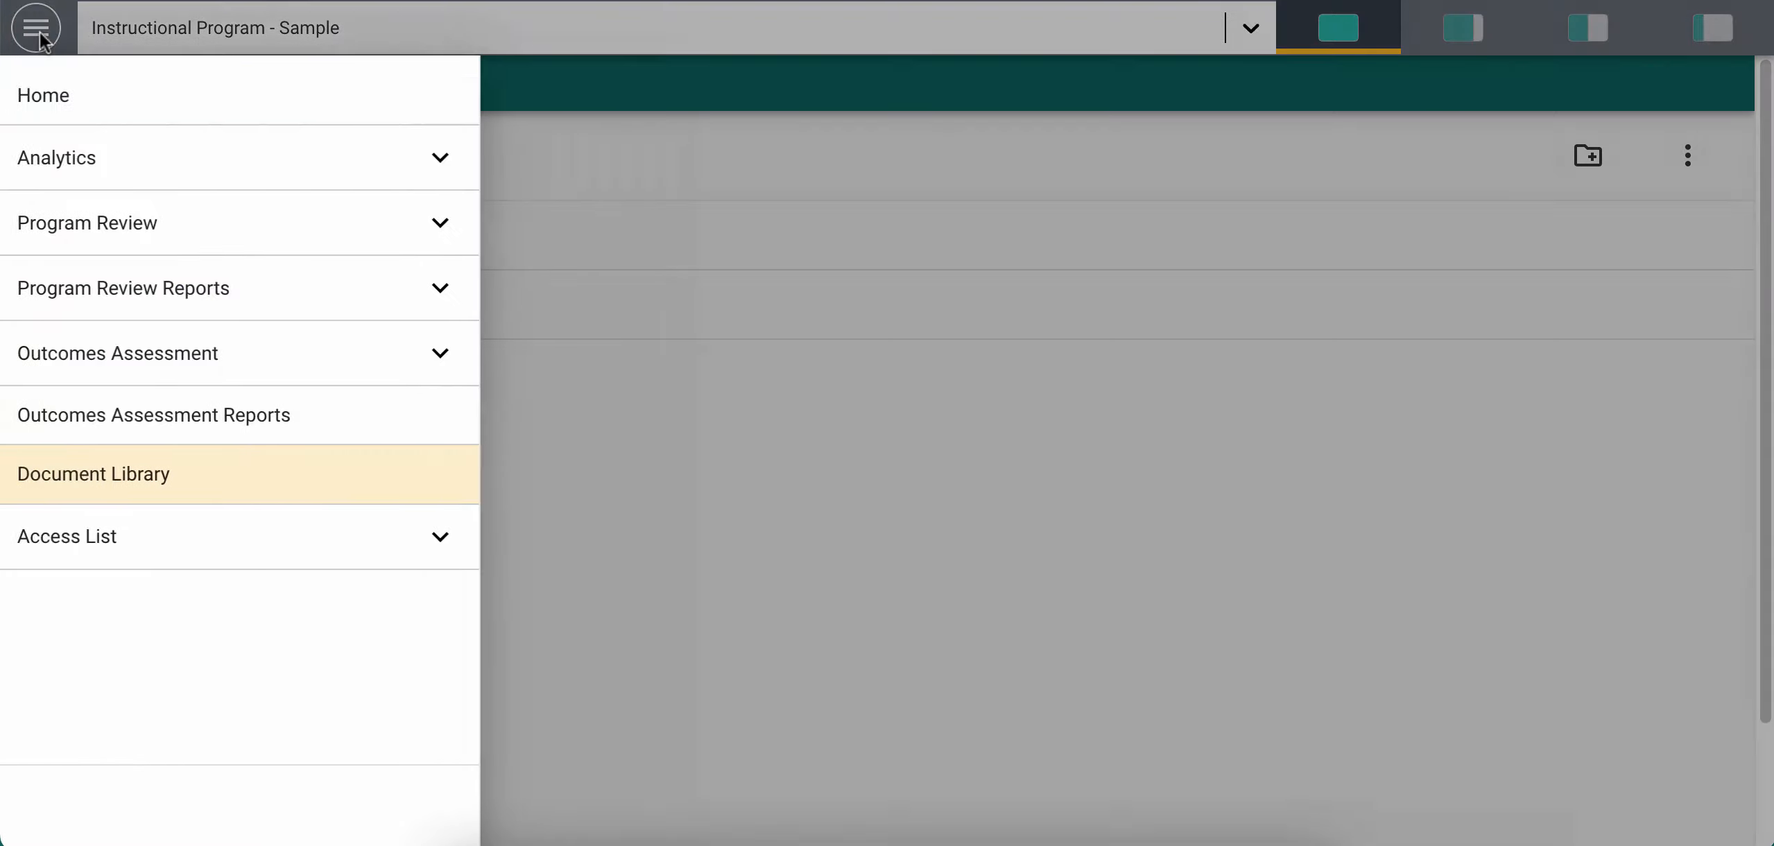
{"action": "left_click", "coordinate": [448, 539]}
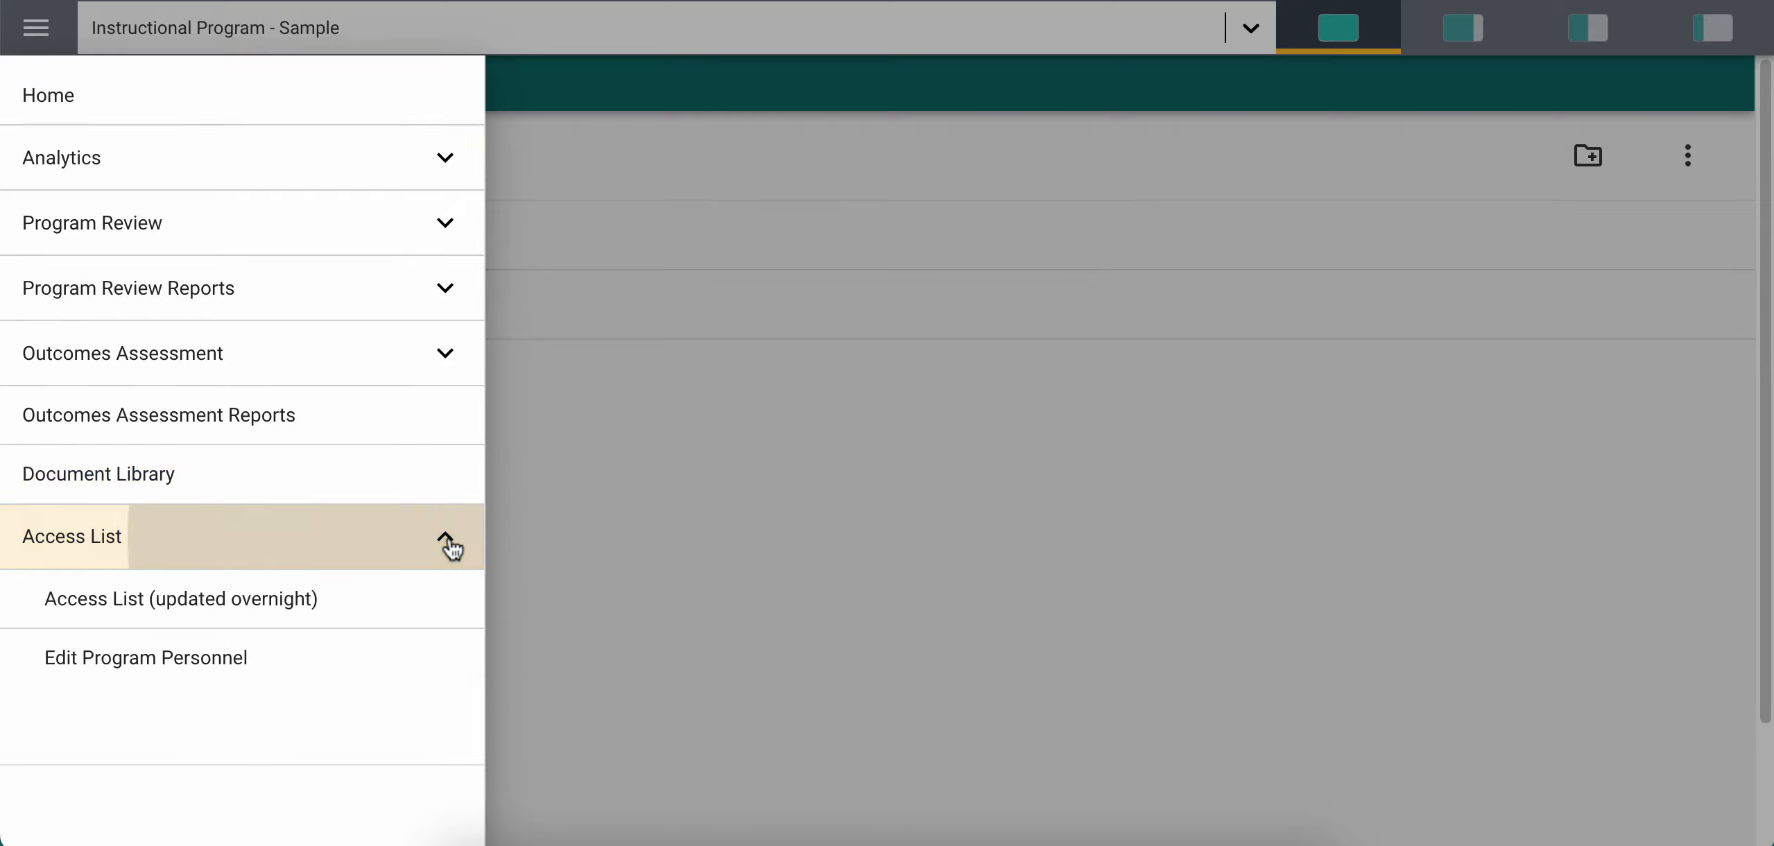
{"action": "left_click", "coordinate": [226, 617]}
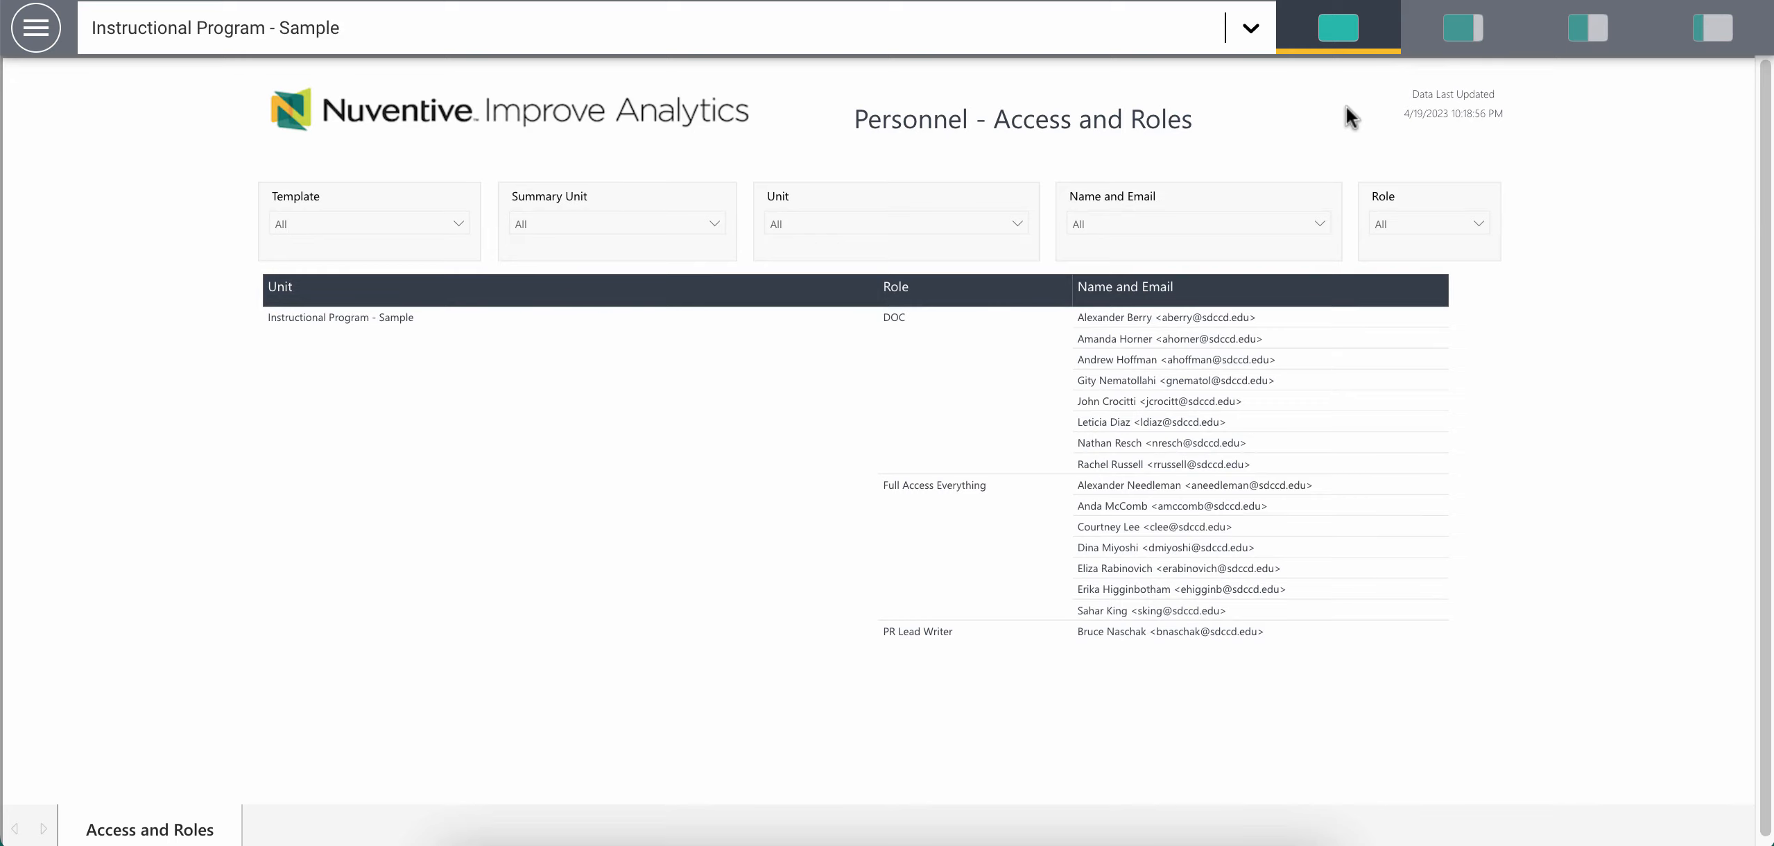
{"action": "key", "text": "ctrl+plus"}
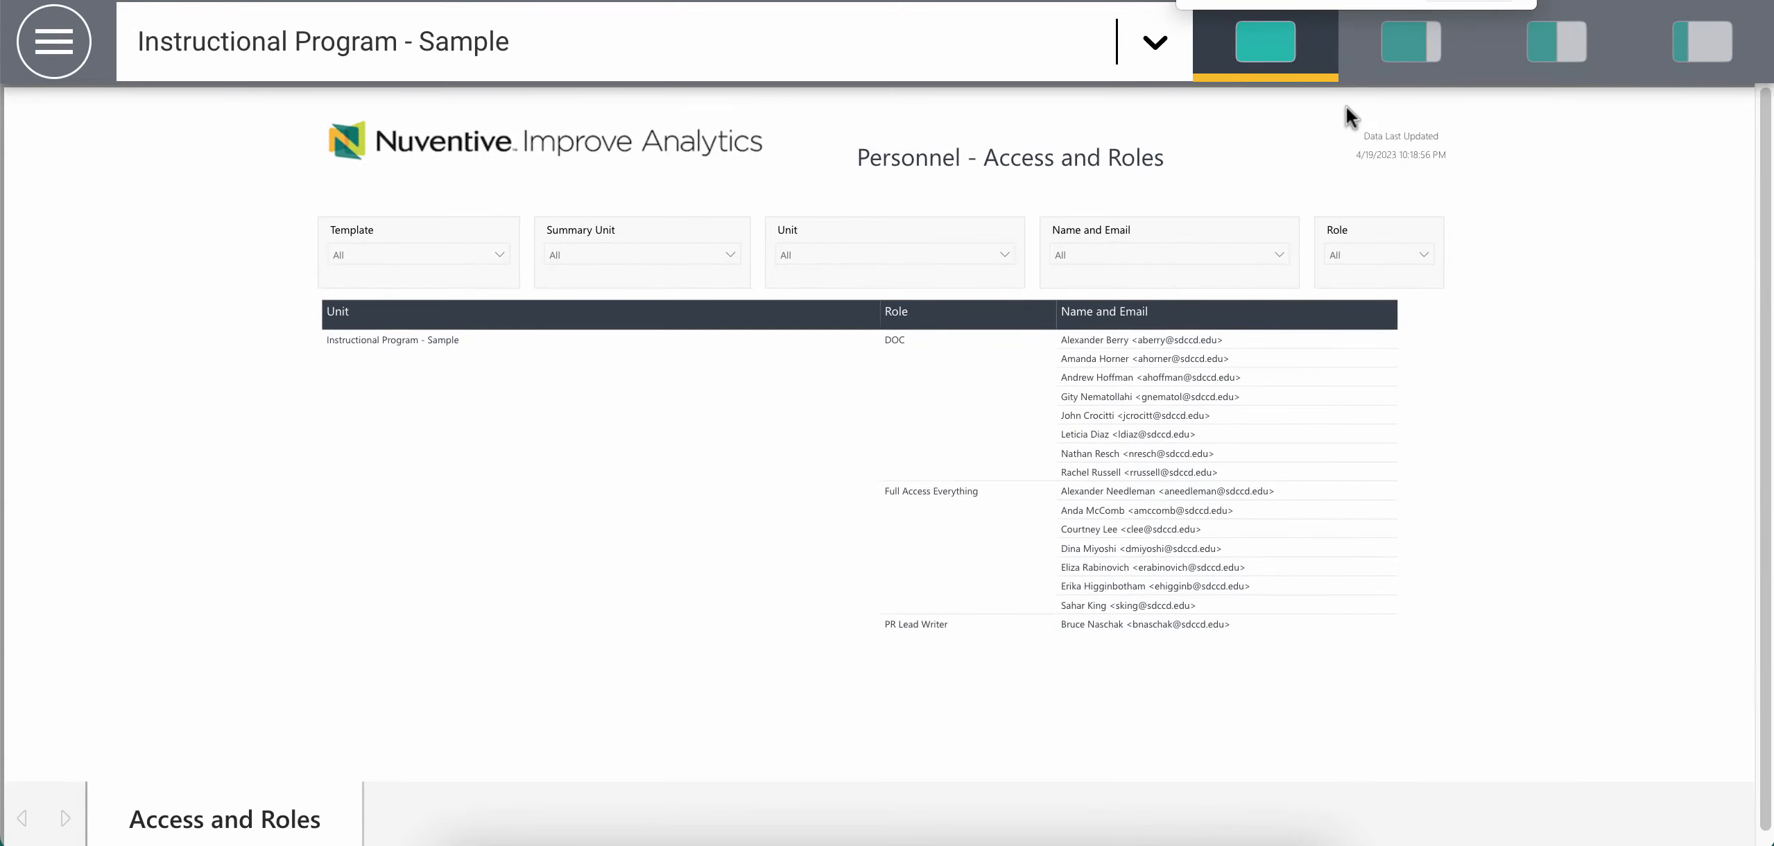
{"action": "key", "text": "ctrl+plus"}
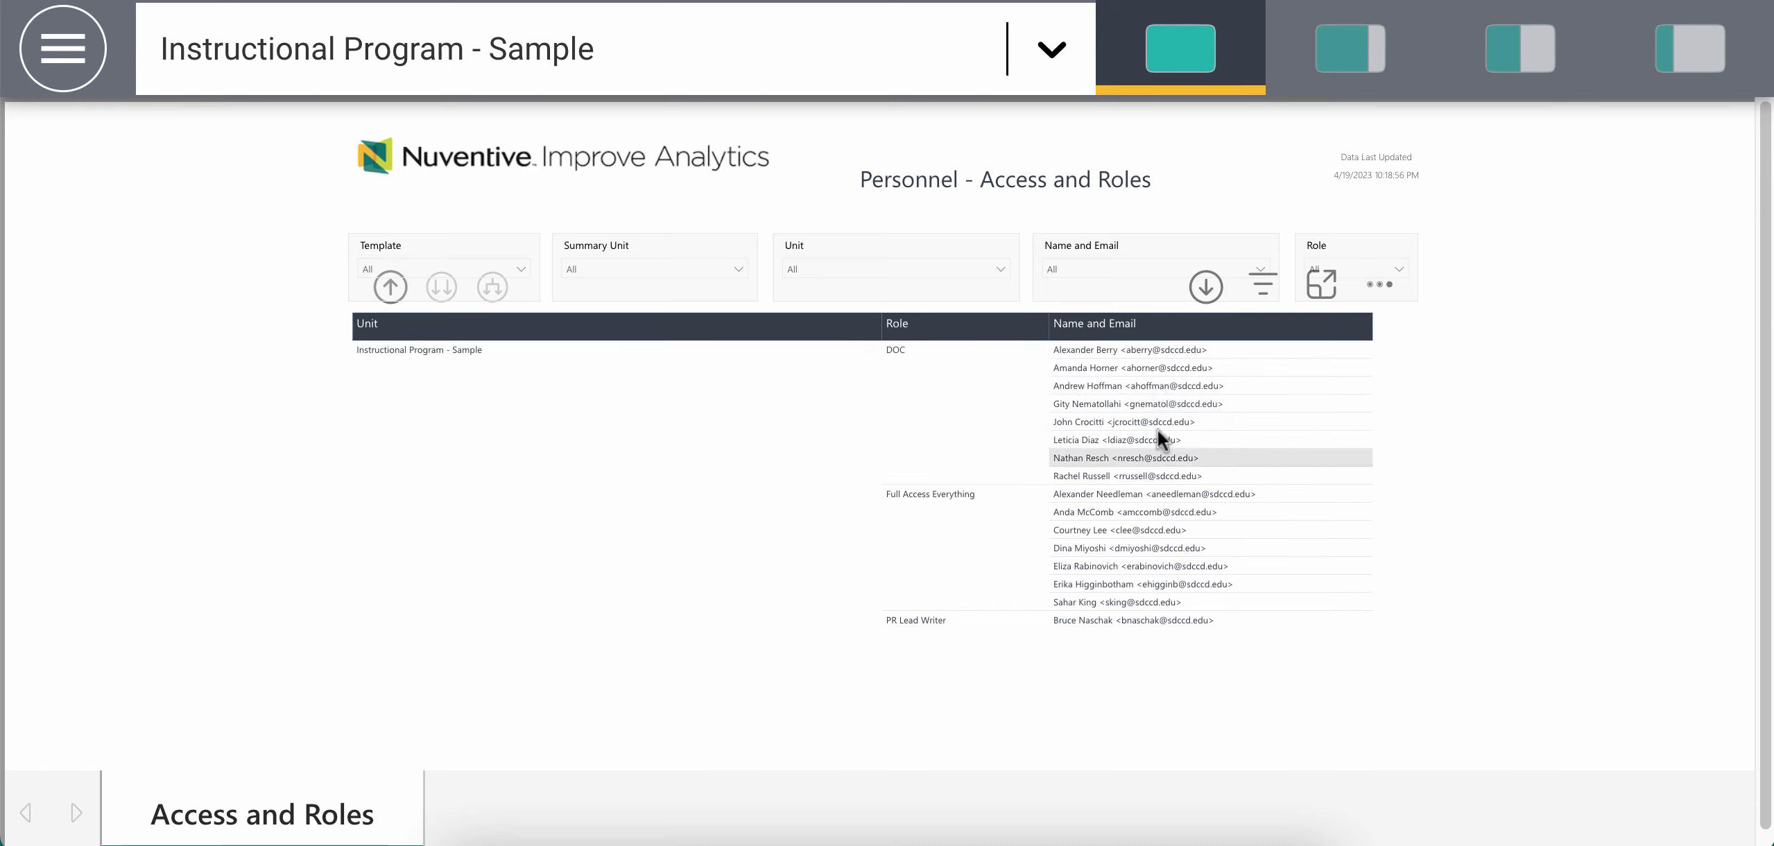
{"action": "left_click", "coordinate": [1384, 285]}
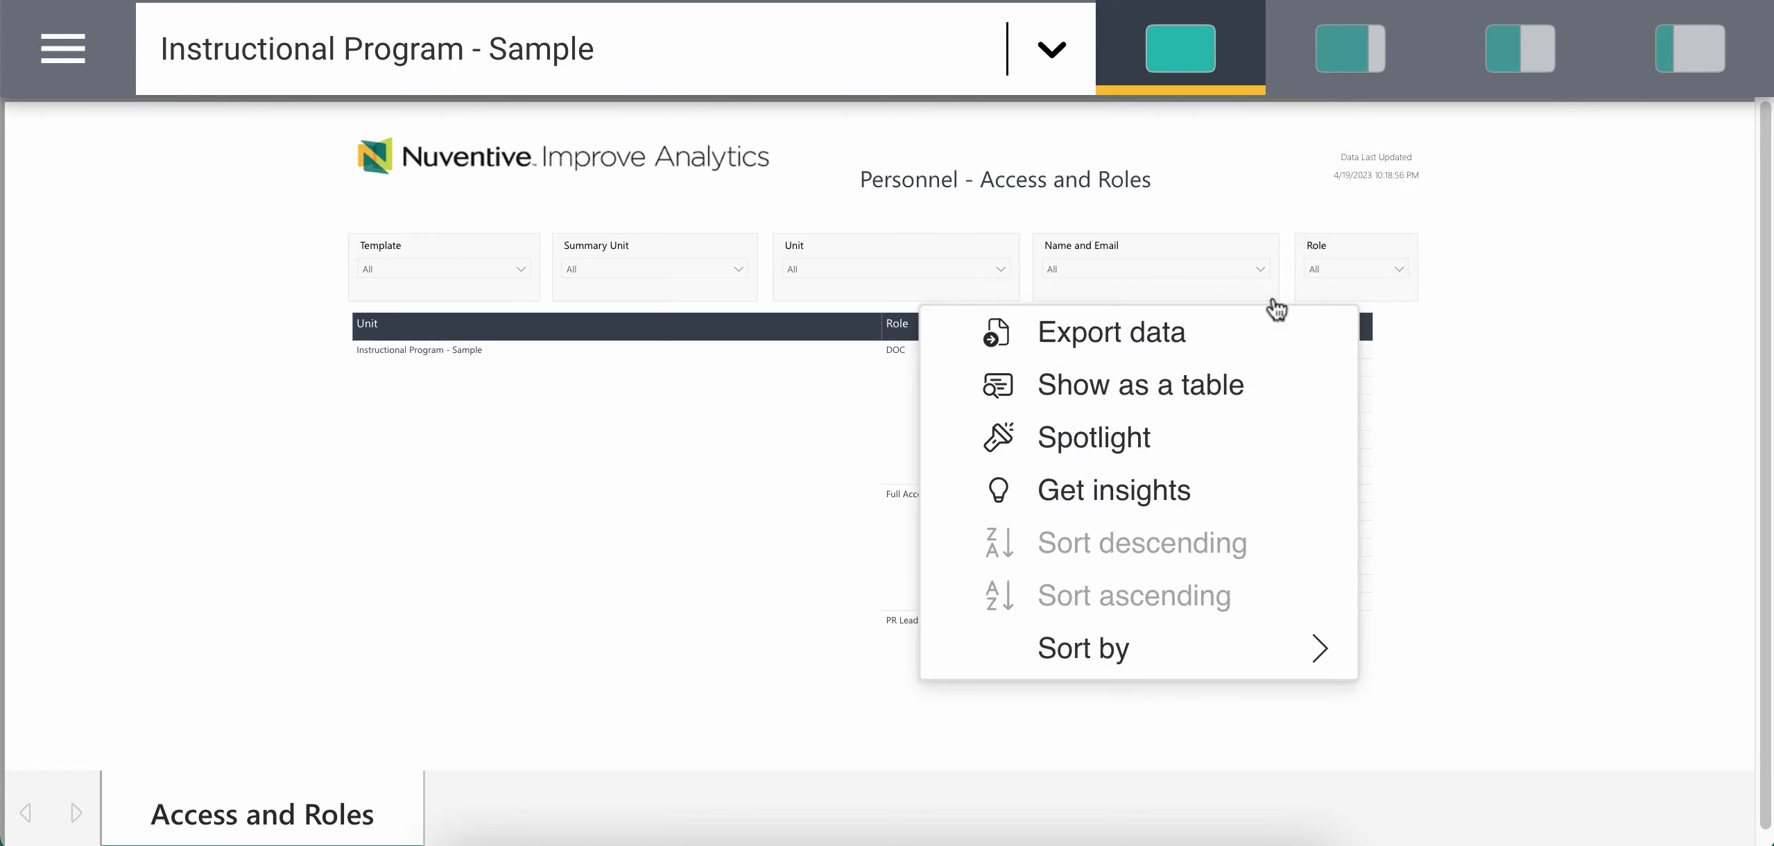
{"action": "left_click", "coordinate": [1472, 465]}
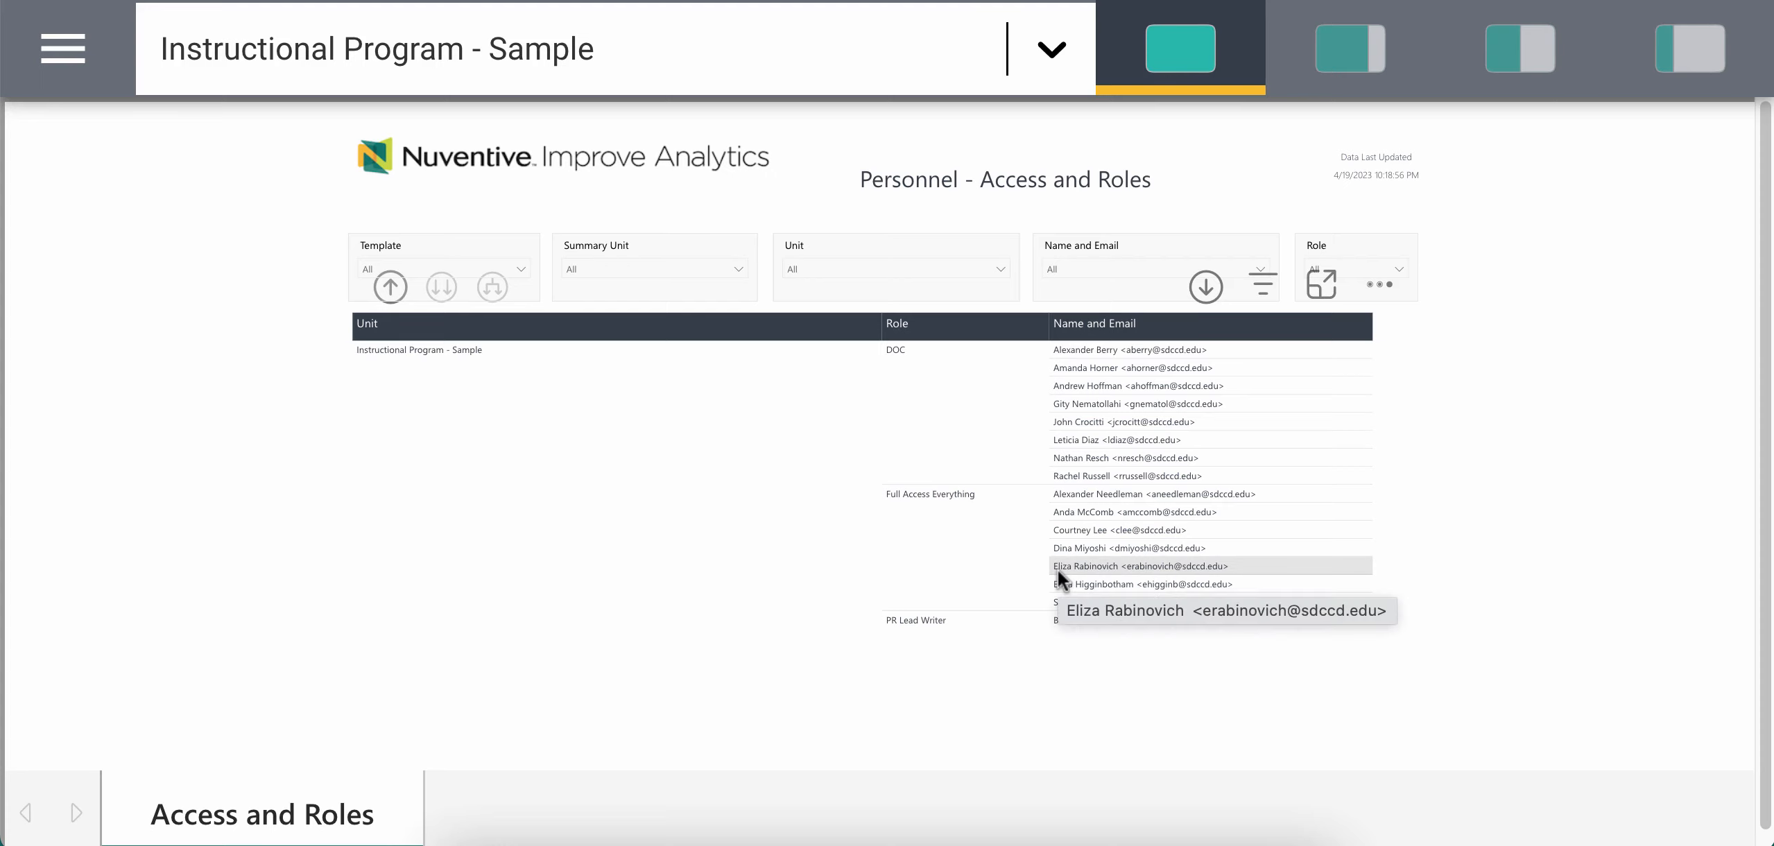
{"action": "scroll", "coordinate": [923, 620], "scroll_direction": "down", "scroll_amount": 1}
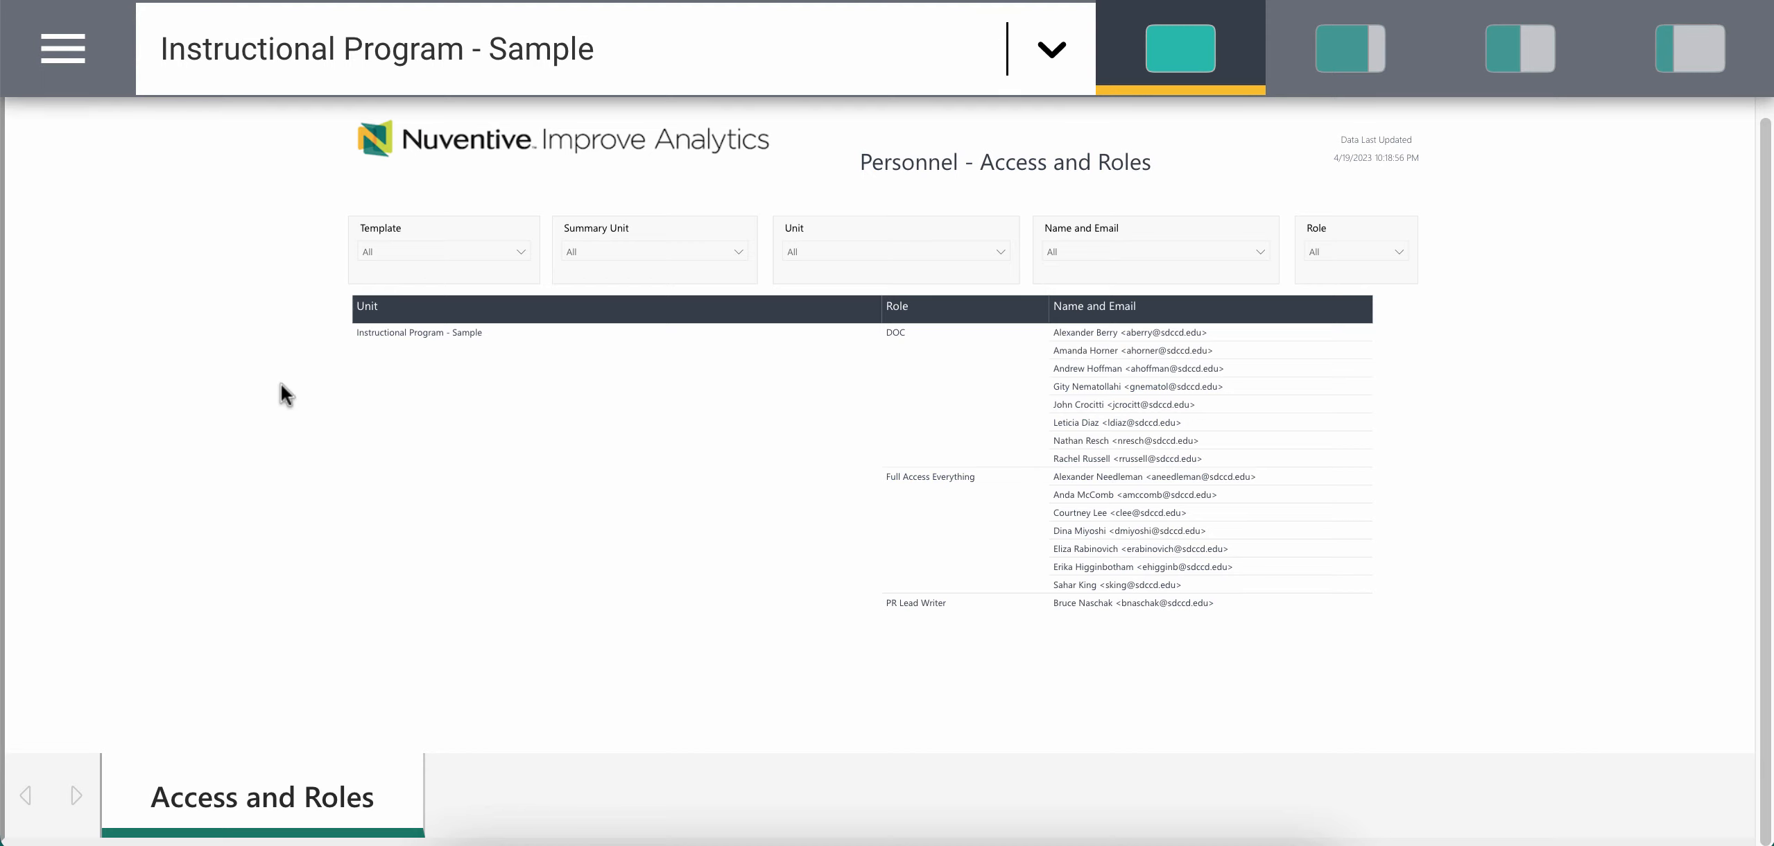
{"action": "key", "text": "ctrl+minus"}
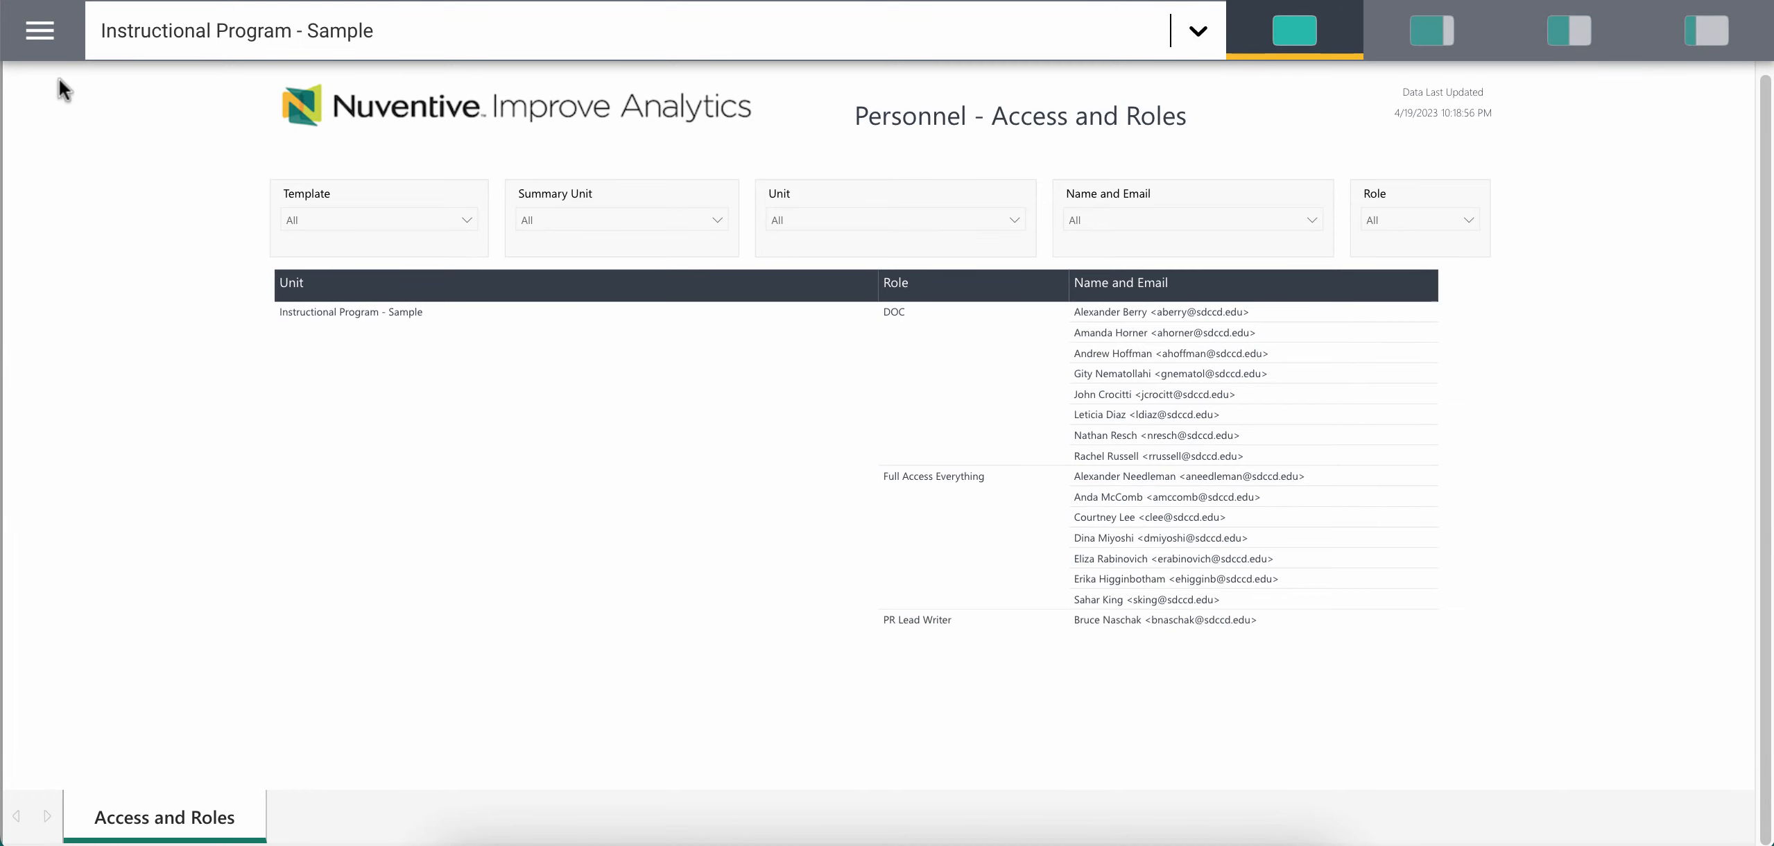
Open the map of Course Learning Outcomes Aligned to Program Learning Outcomes and view the NUV 101 alignment
{"action": "left_click", "coordinate": [45, 34]}
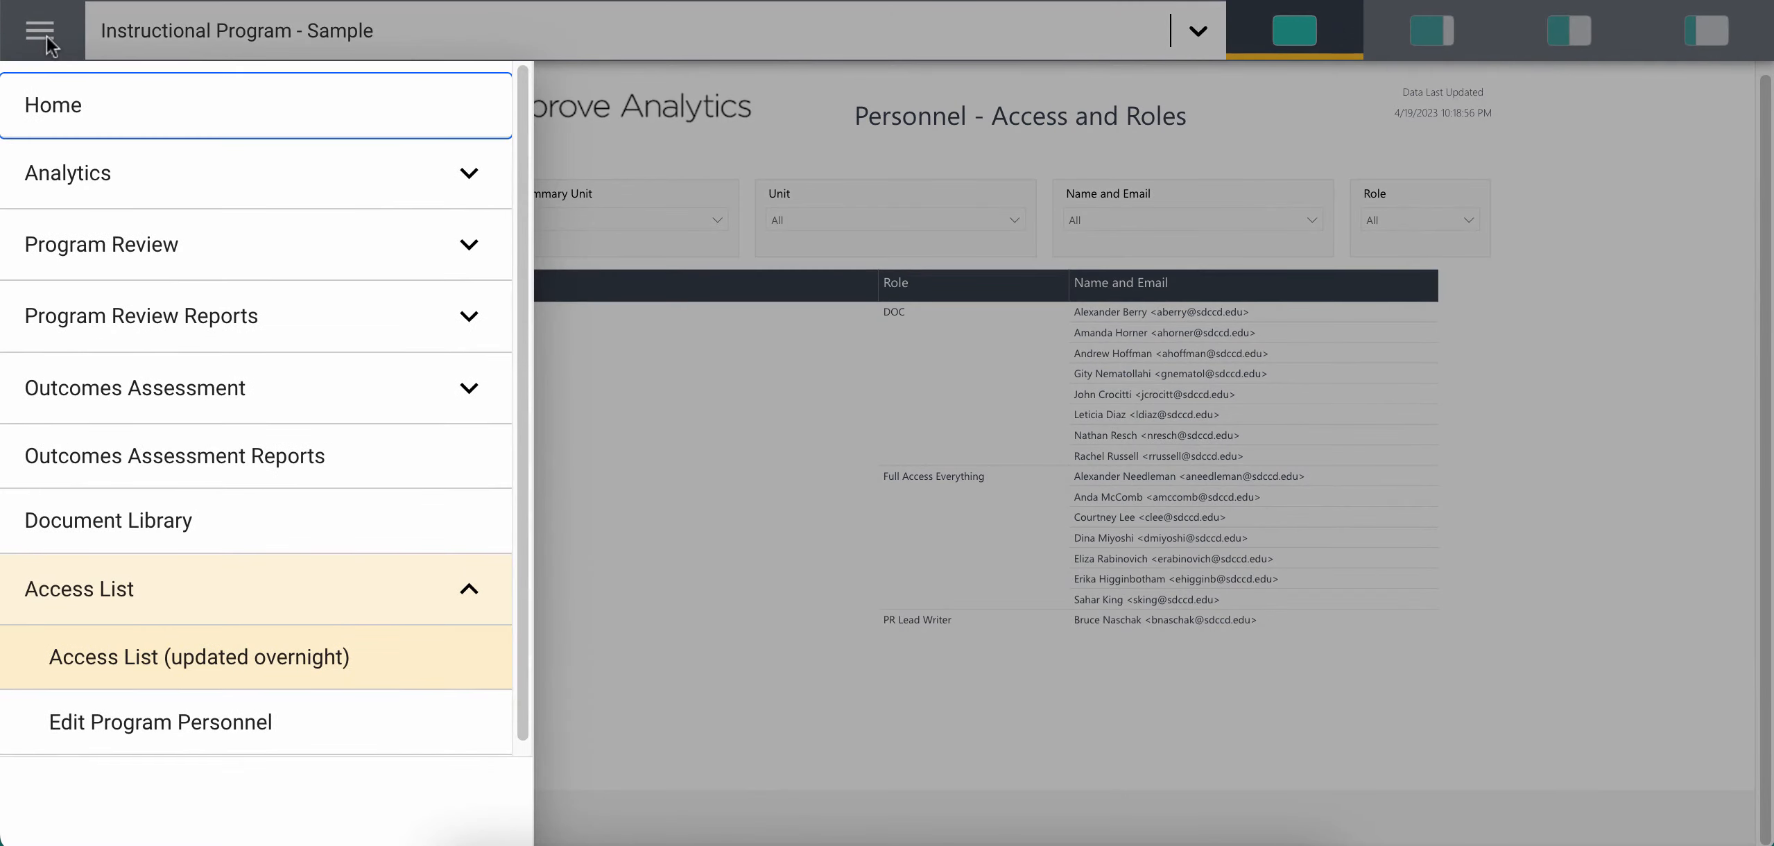
{"action": "left_click", "coordinate": [470, 392]}
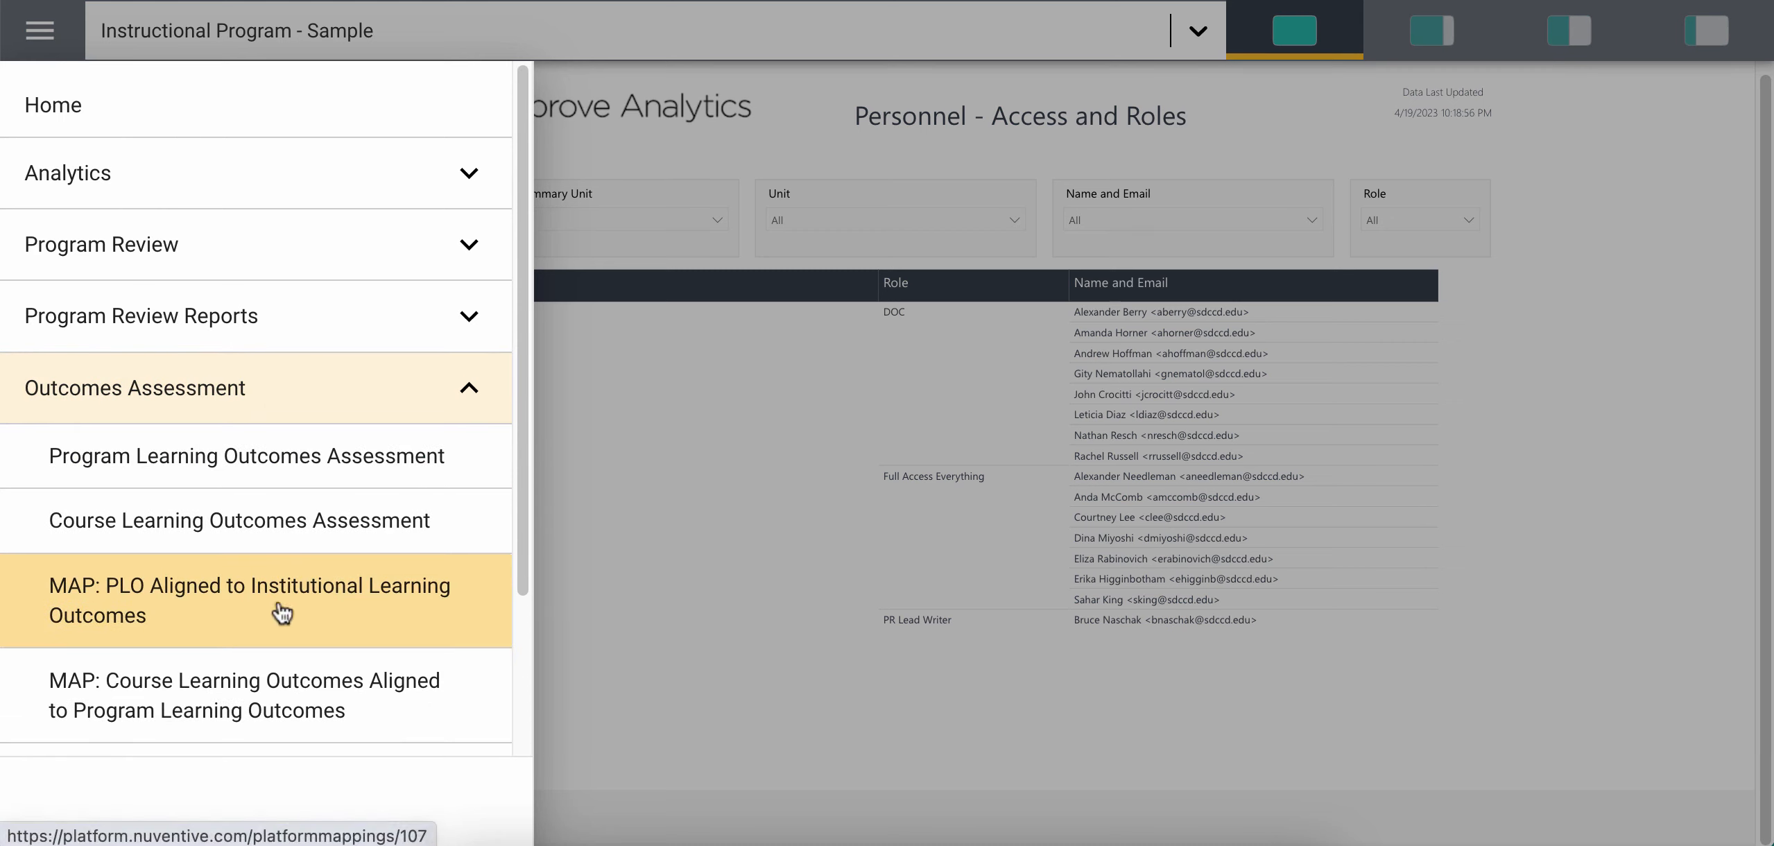
{"action": "left_click", "coordinate": [229, 702]}
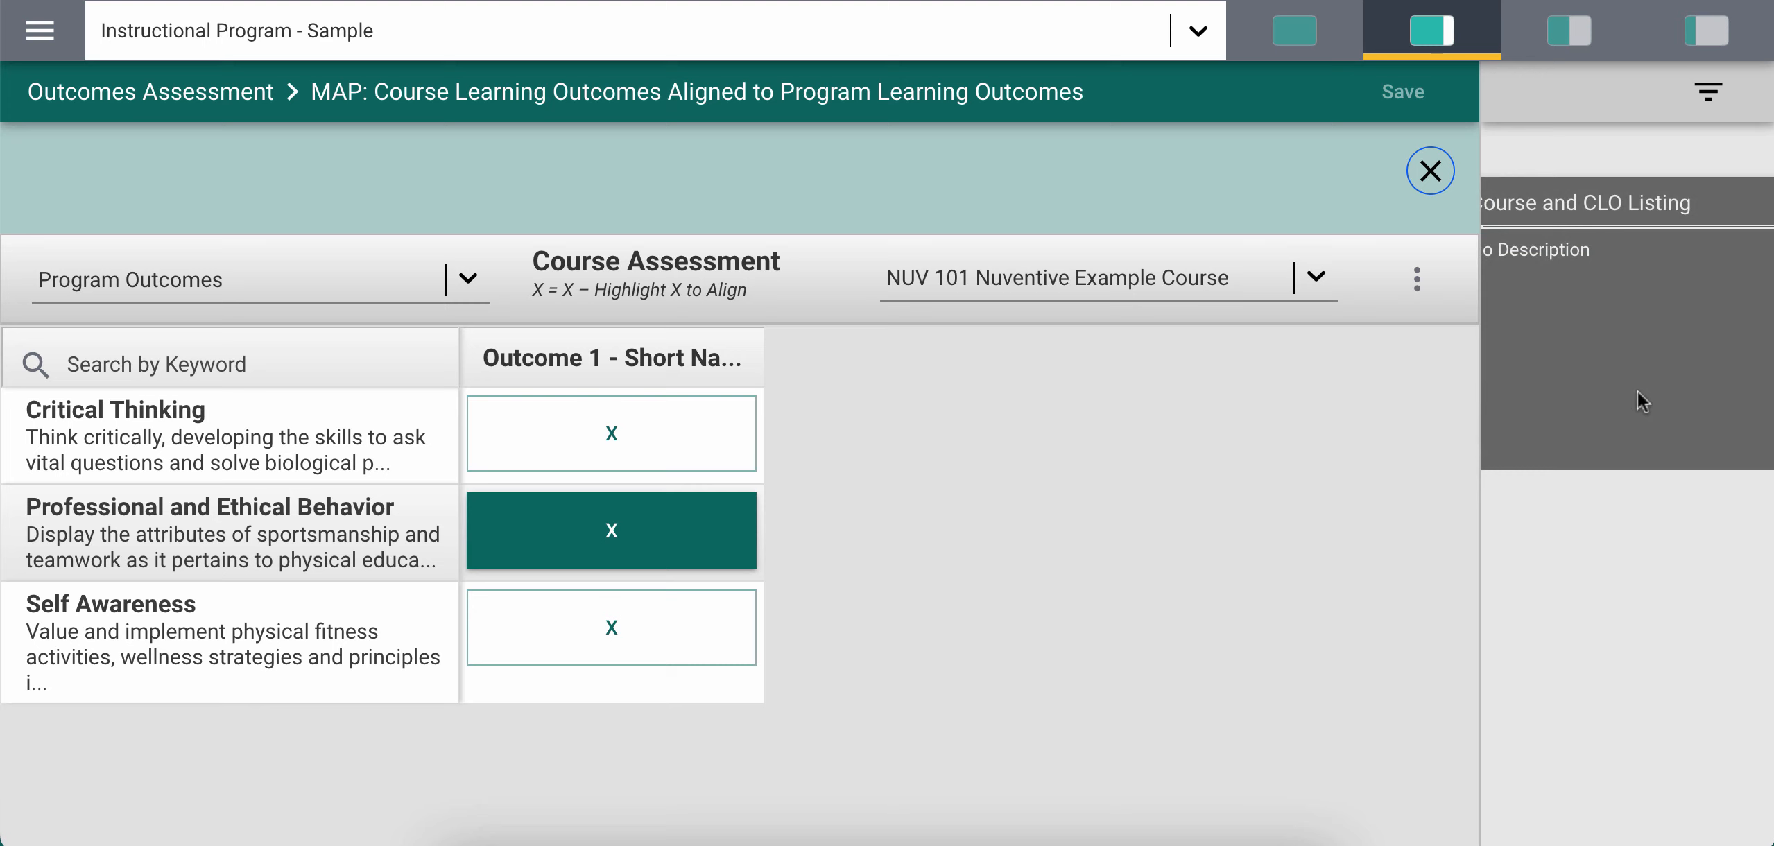
{"action": "left_click", "coordinate": [49, 39]}
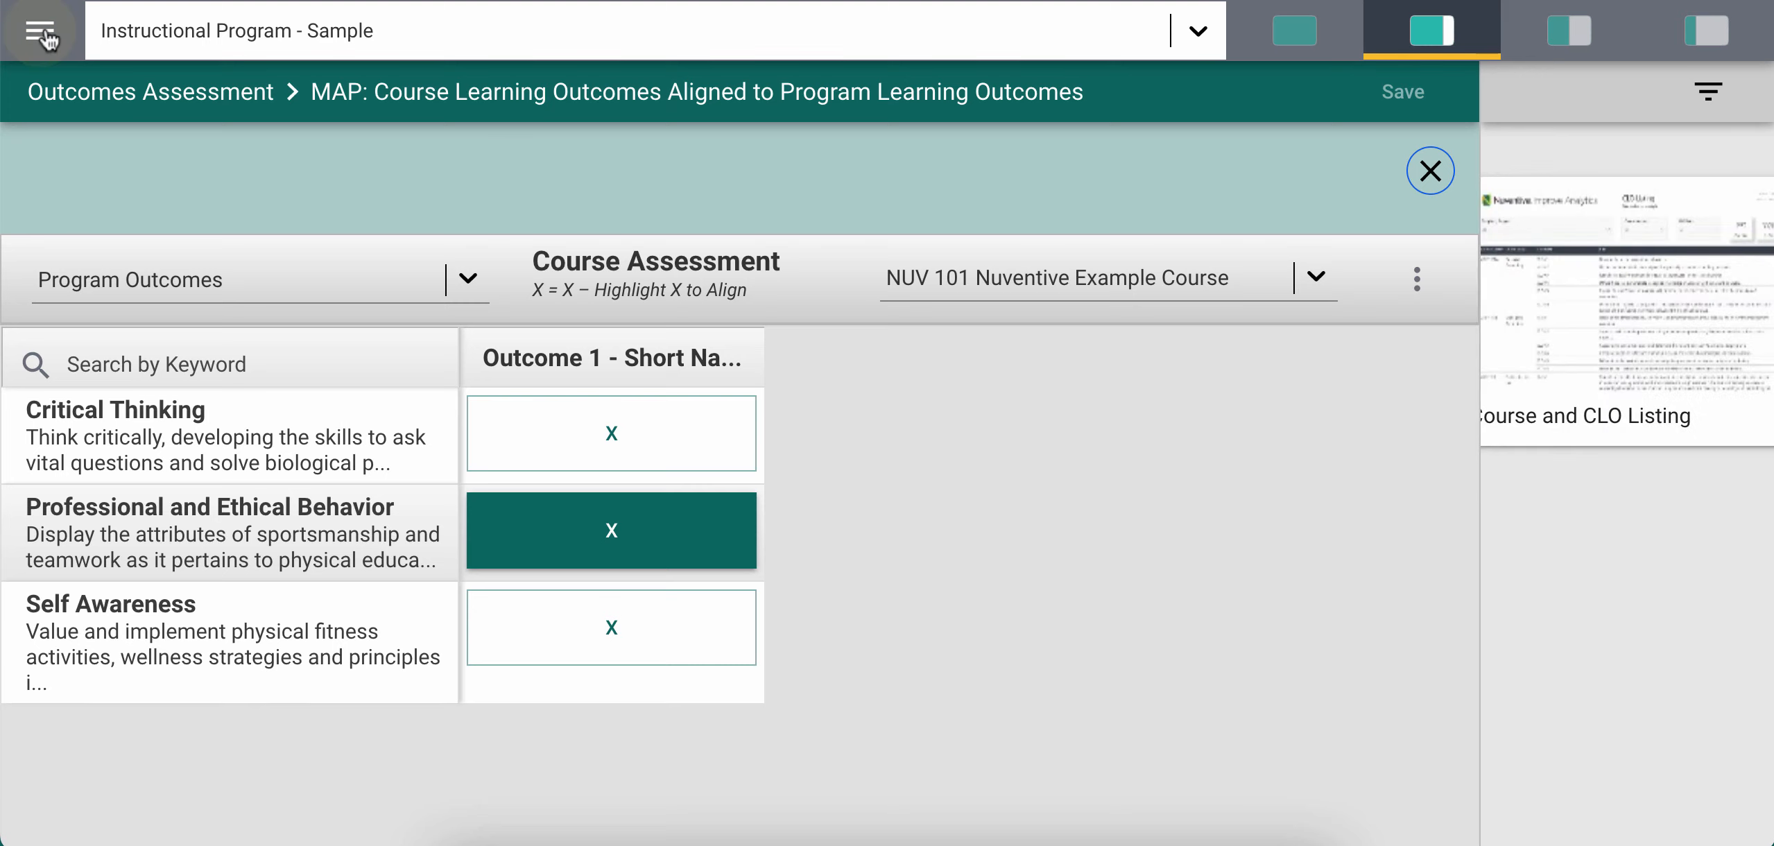
Open the map of PLOs aligned to Institutional Learning Outcomes, view the college's Institutional Learning Outcomes web page through its reference document, and close both
{"action": "left_click", "coordinate": [47, 39]}
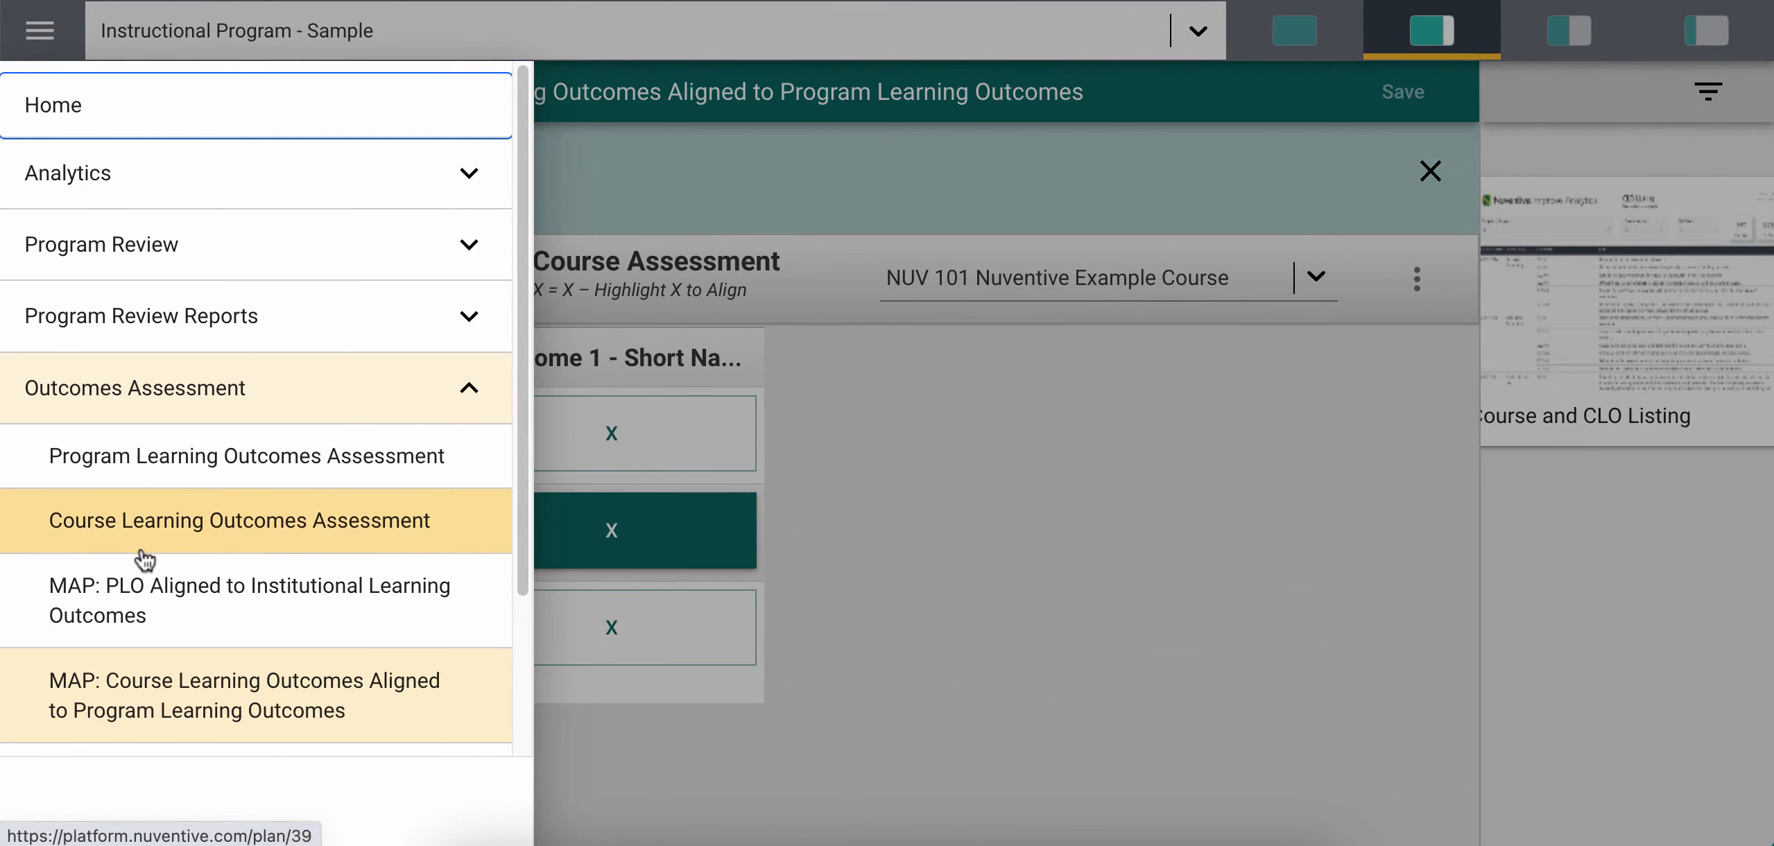
{"action": "left_click", "coordinate": [241, 604]}
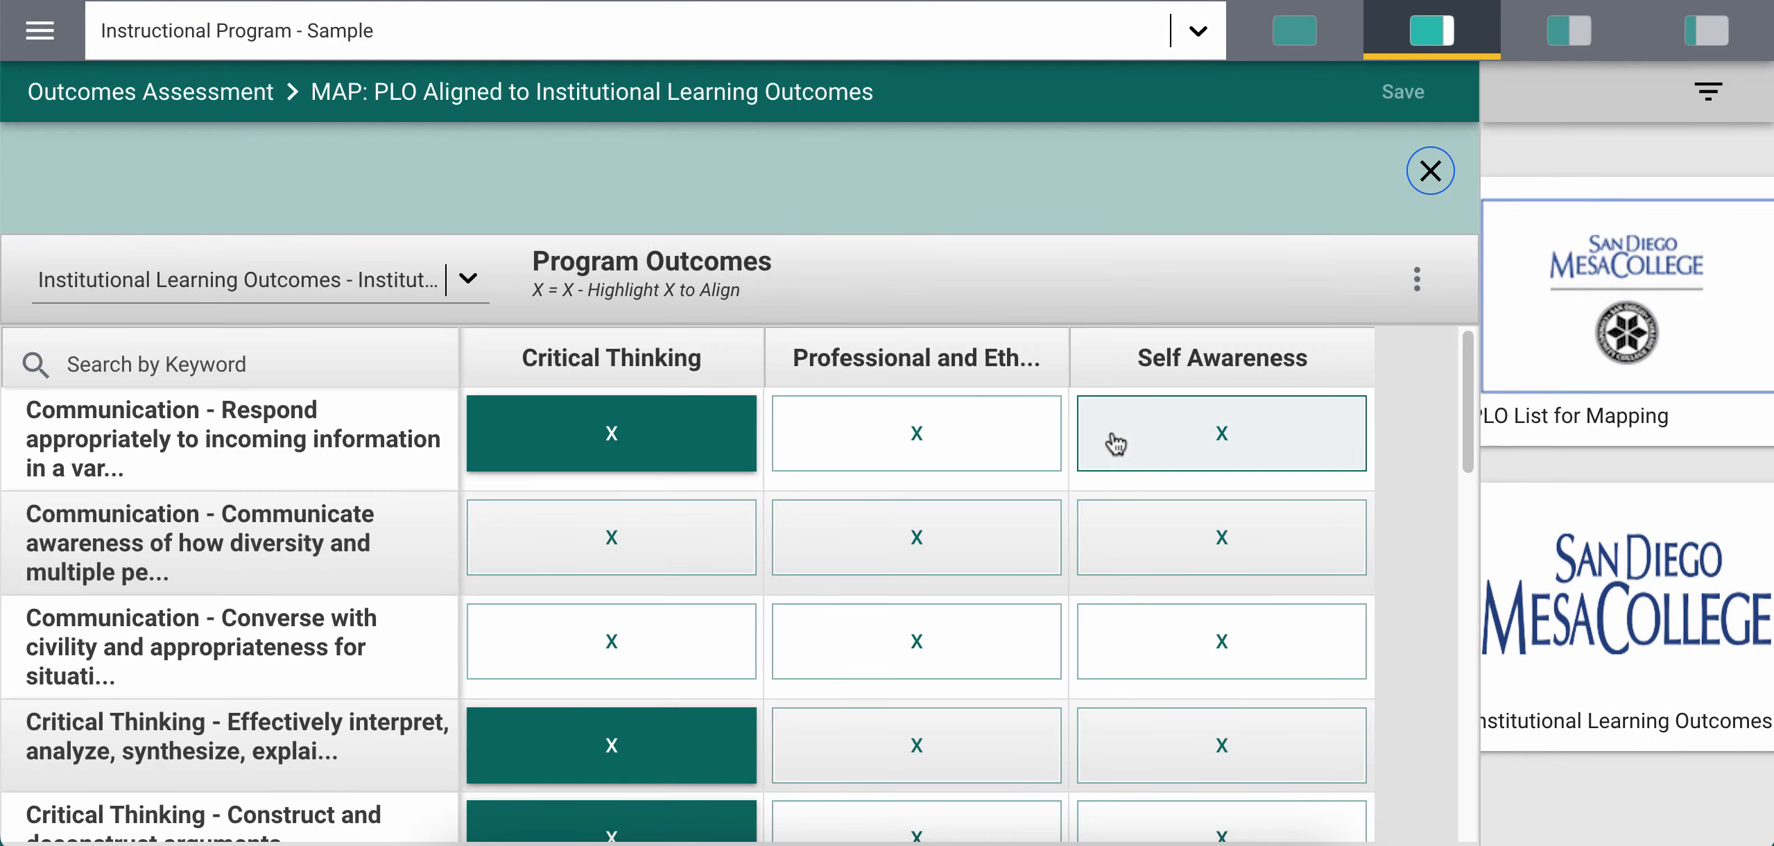
{"action": "mouse_move", "coordinate": [1692, 671]}
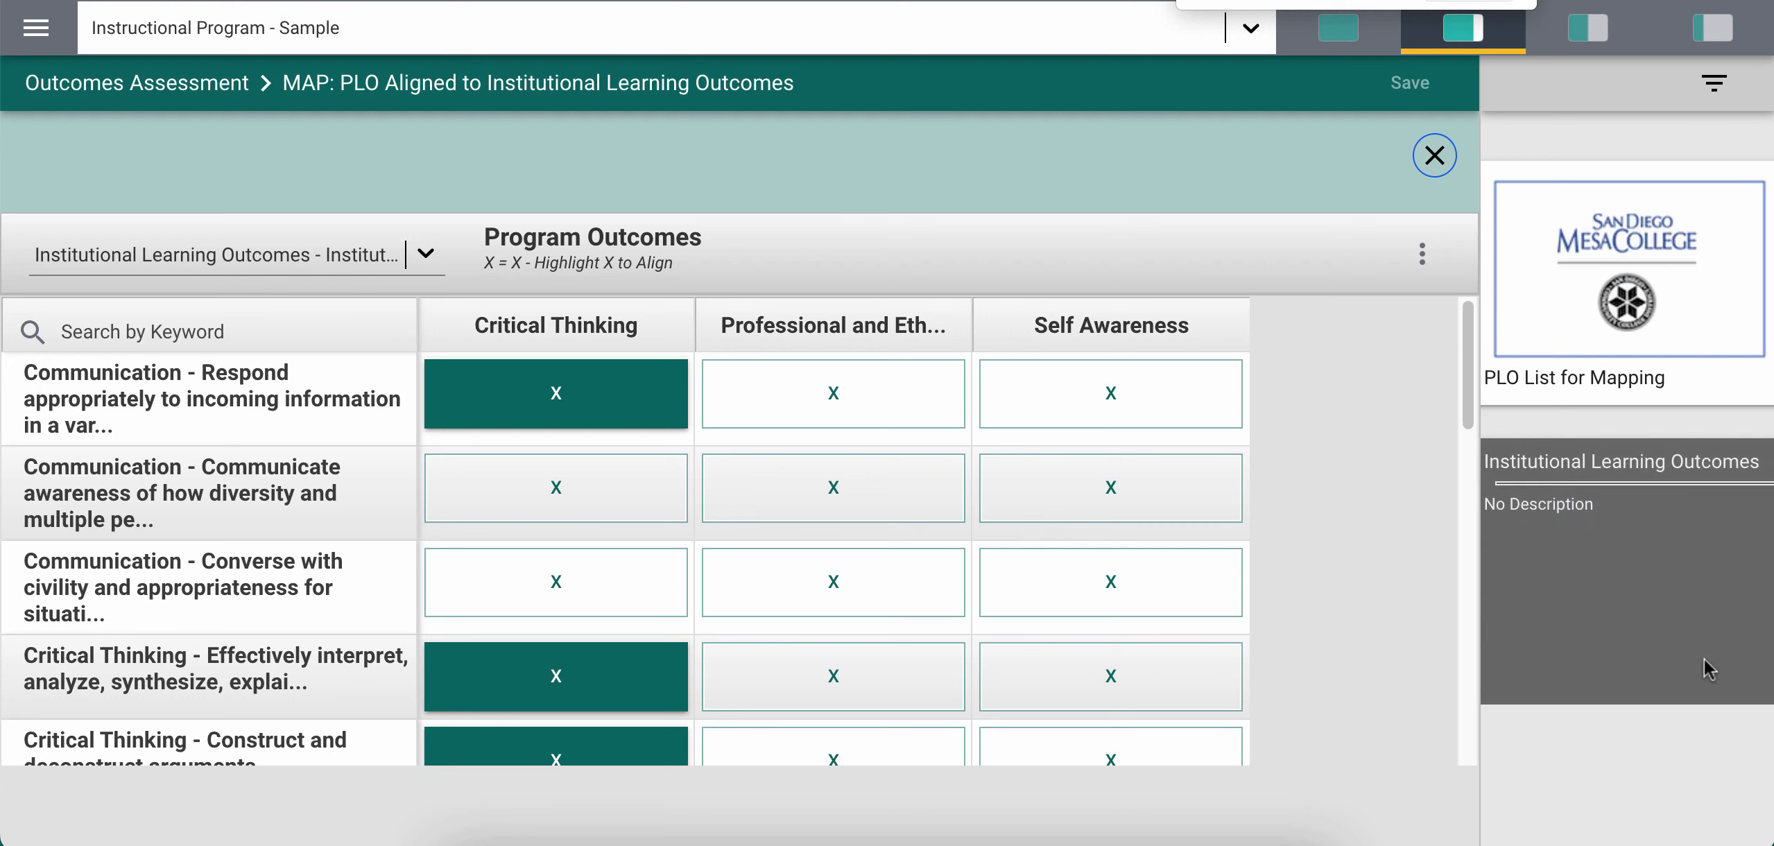
{"action": "left_click", "coordinate": [1694, 644]}
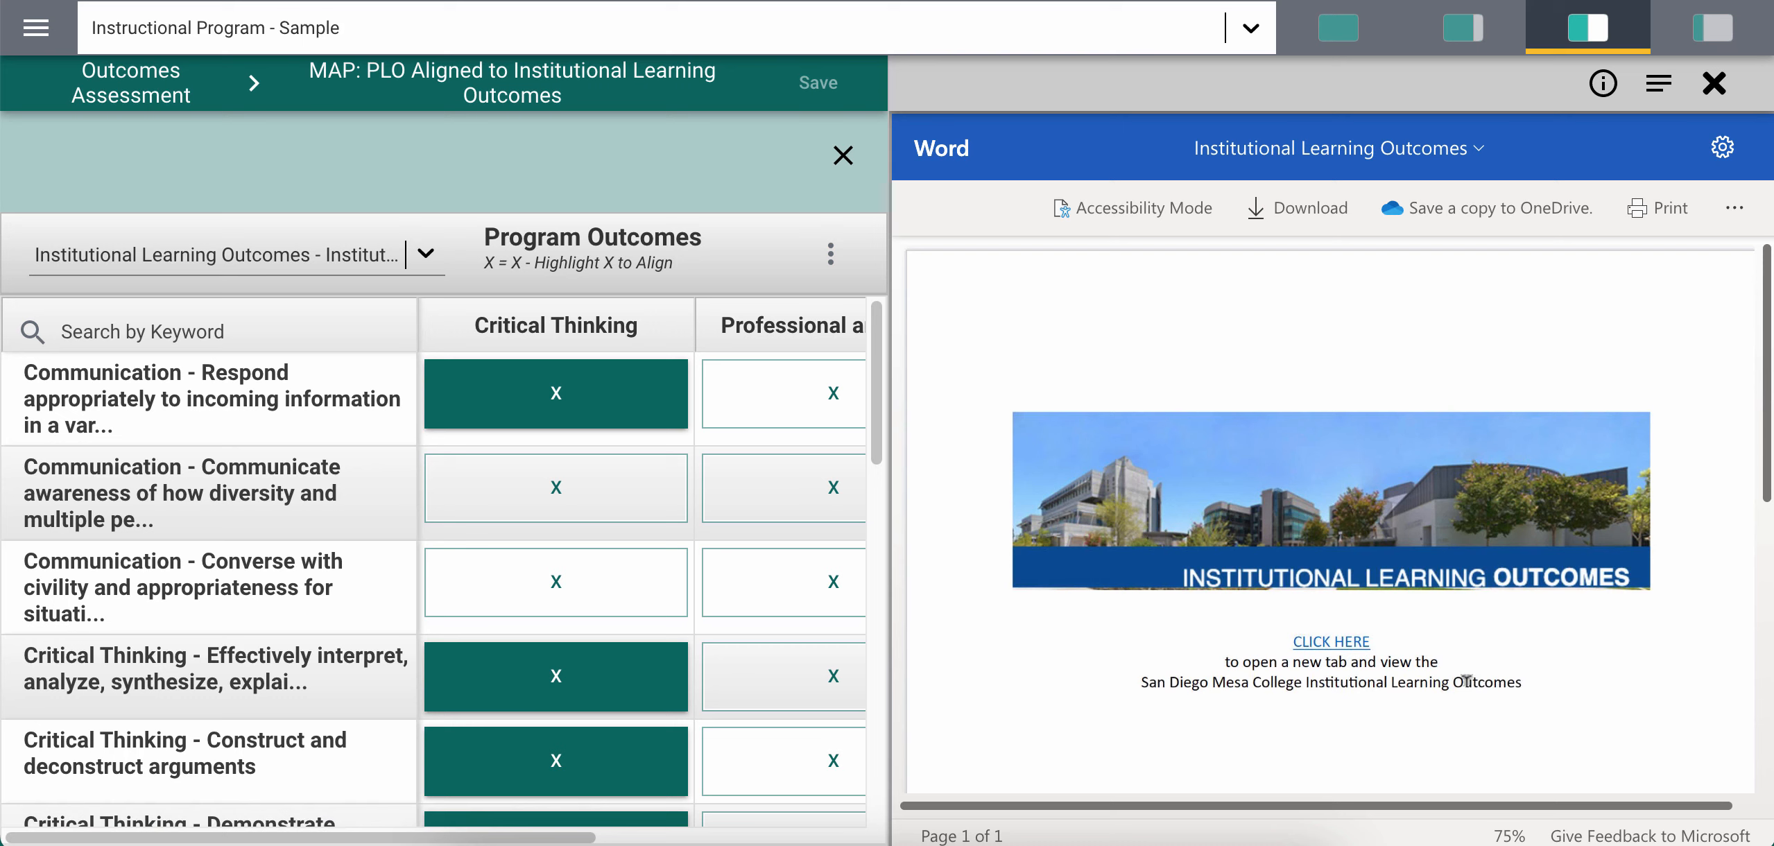
{"action": "left_click", "coordinate": [1348, 641]}
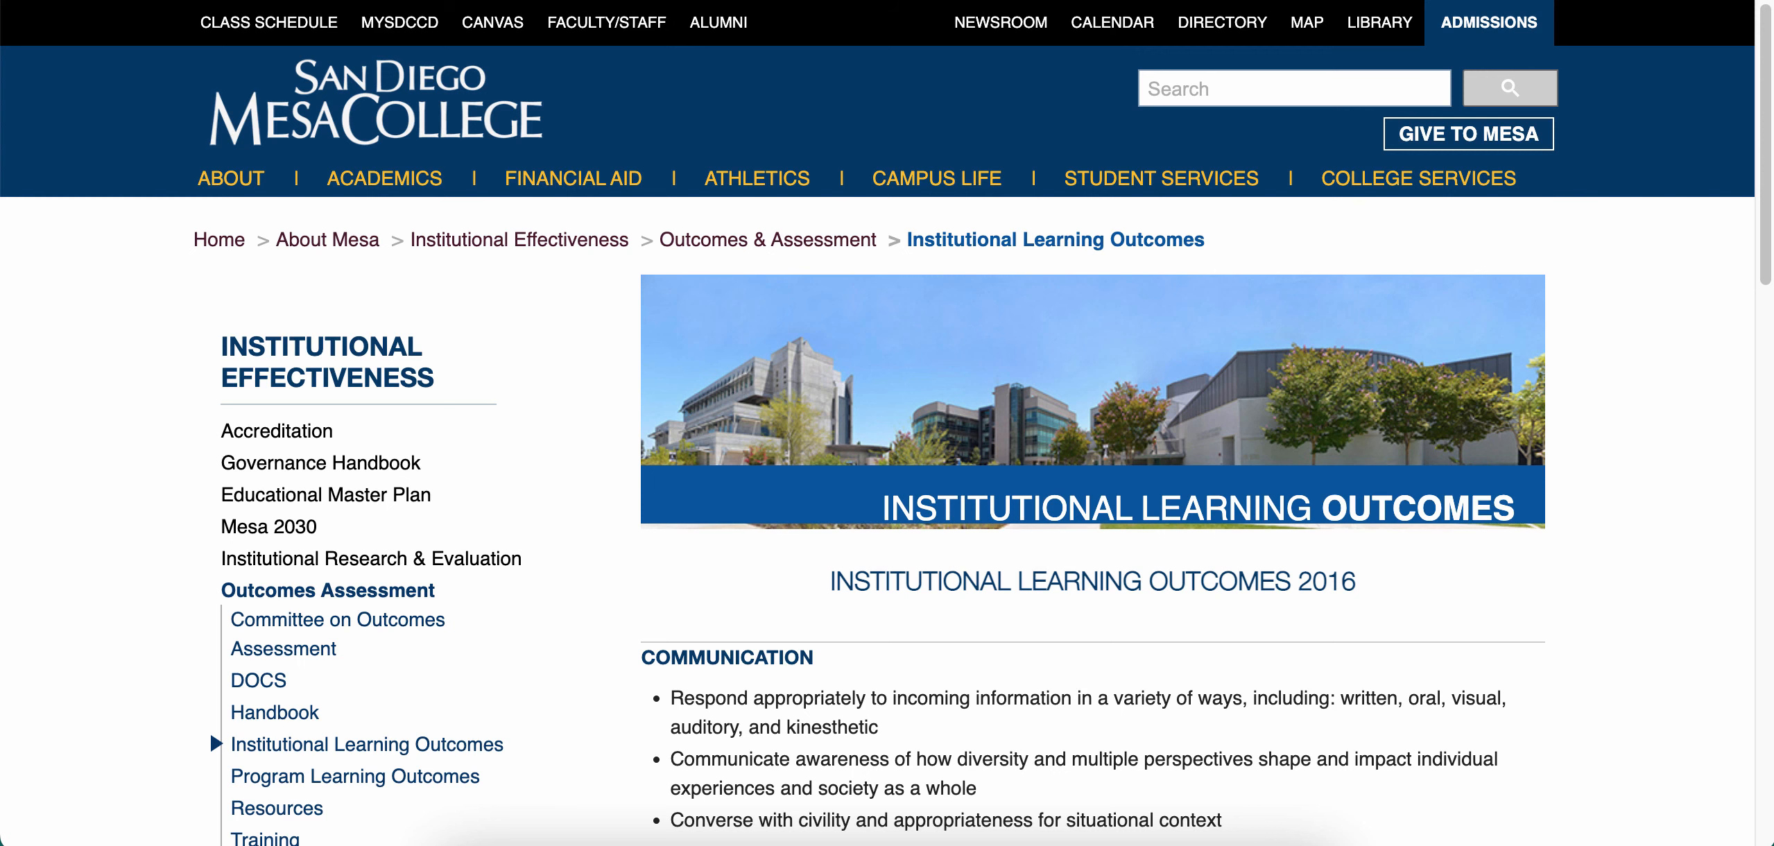
{"action": "key", "text": "super+w"}
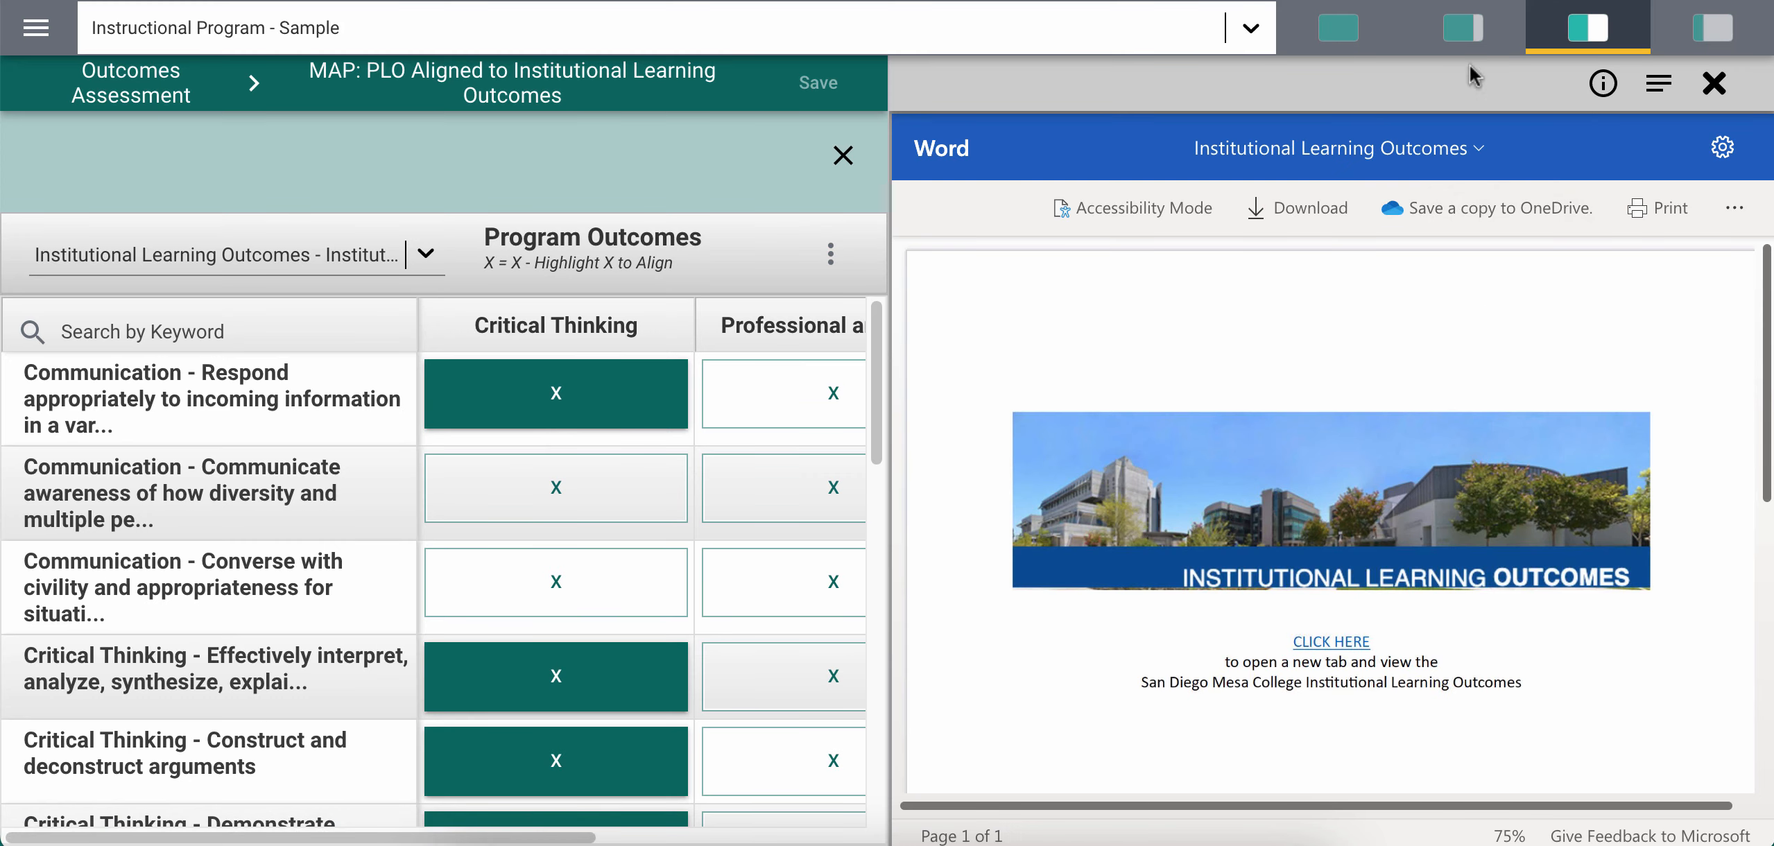
{"action": "left_click", "coordinate": [1473, 35]}
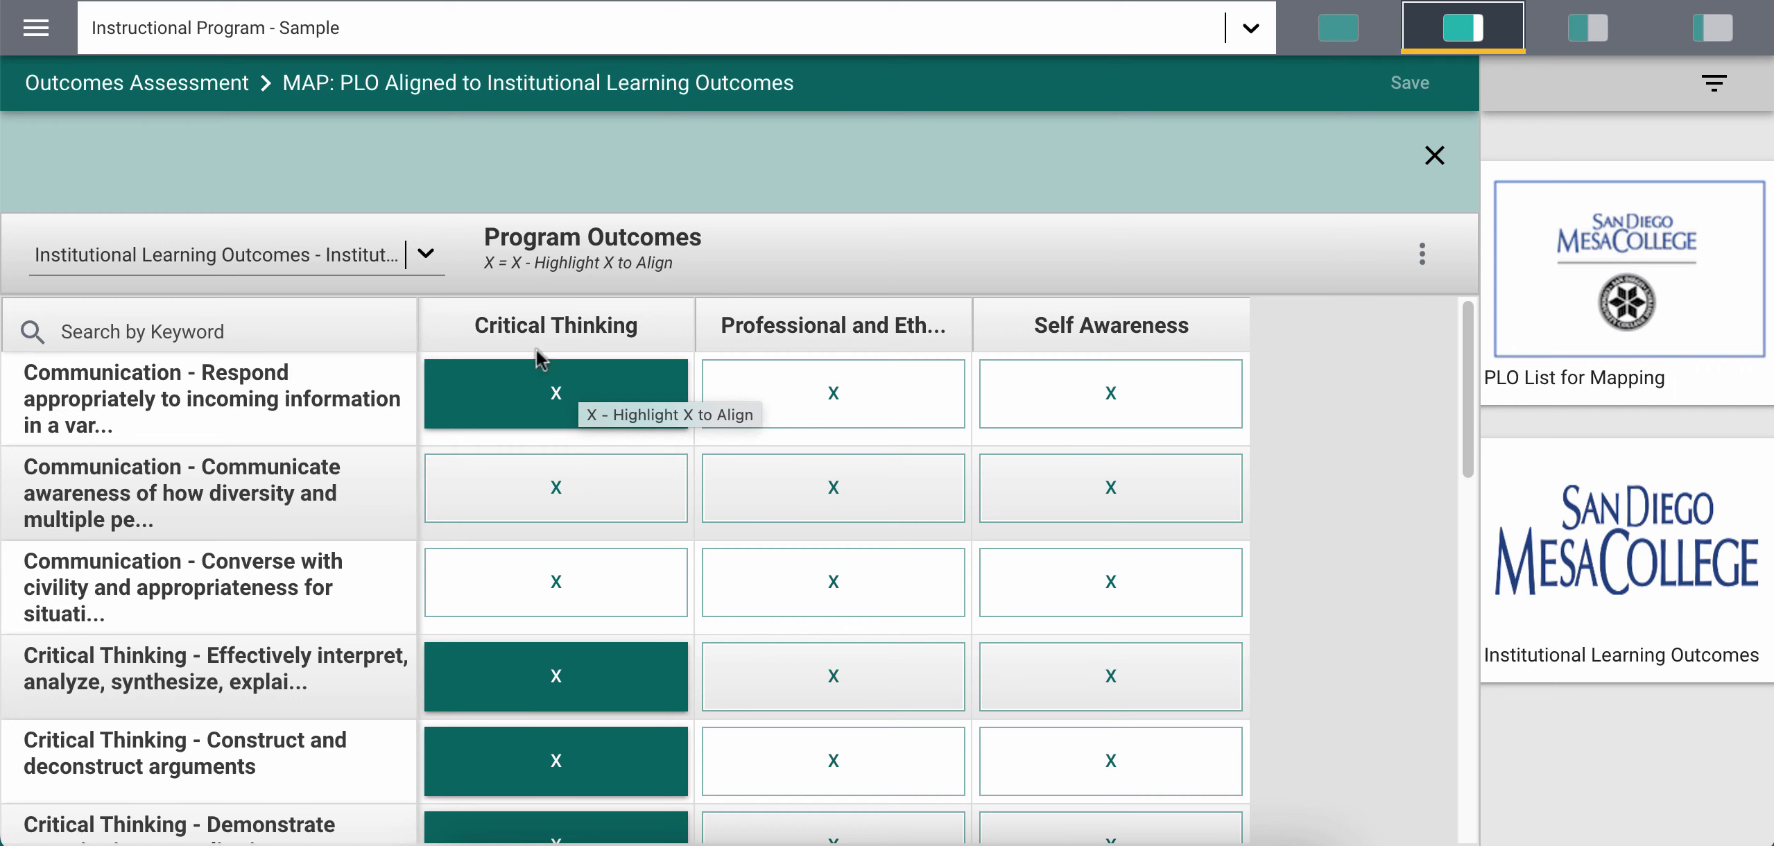
Open Additional Program Review Resources under Program Review and look through its list of reference documents
{"action": "left_click", "coordinate": [35, 32]}
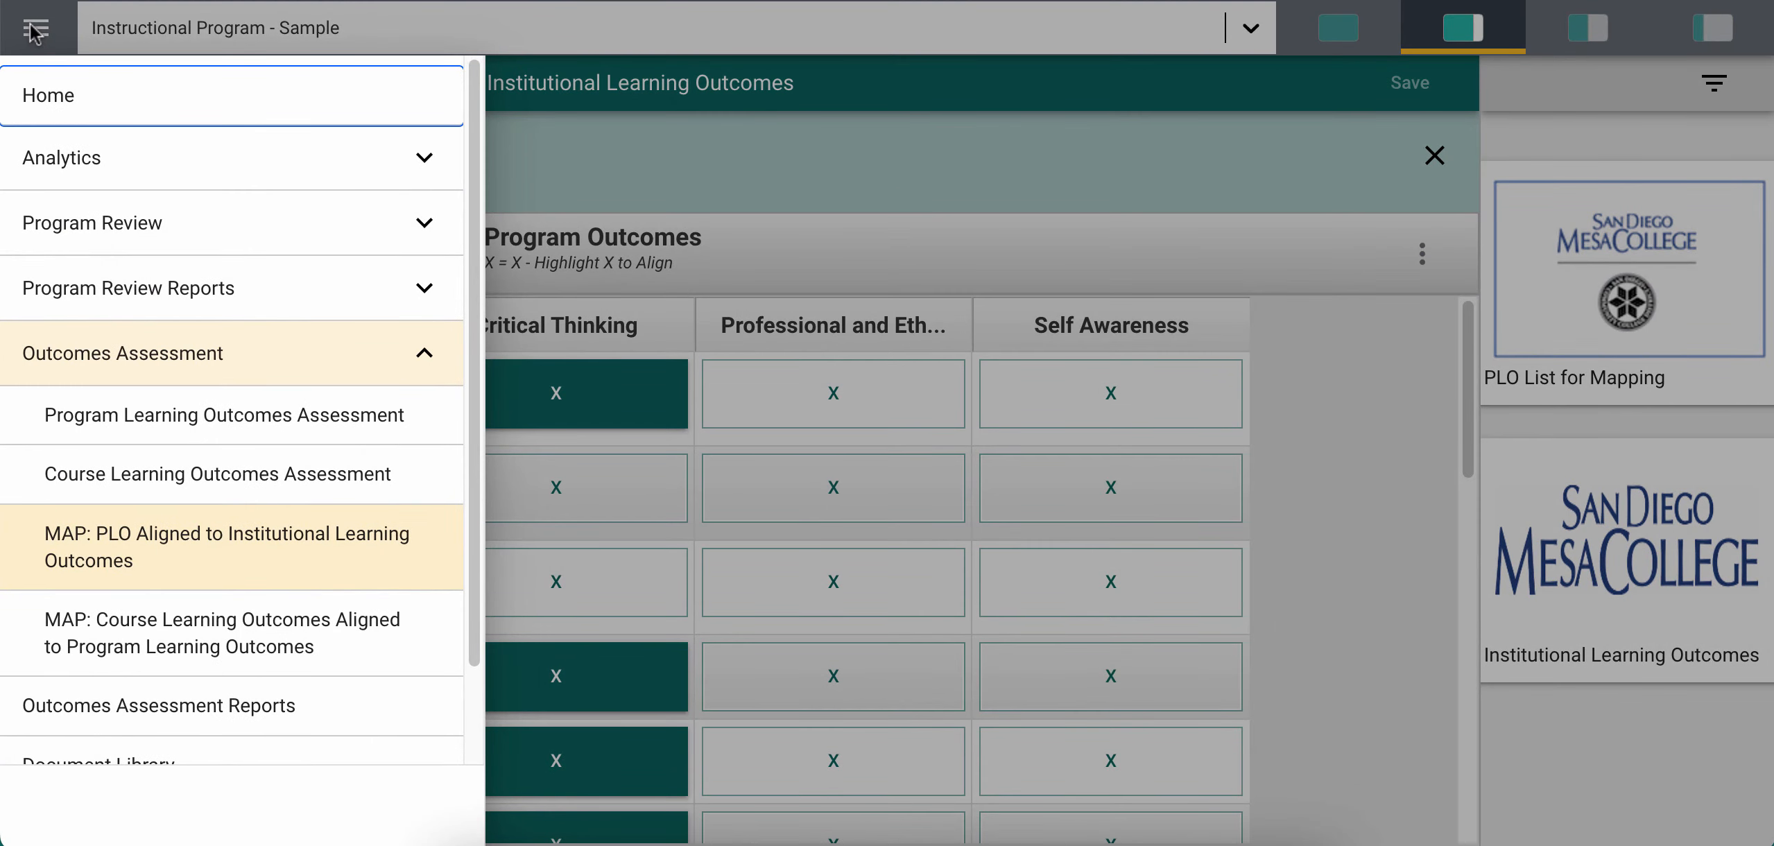
{"action": "left_click", "coordinate": [424, 225]}
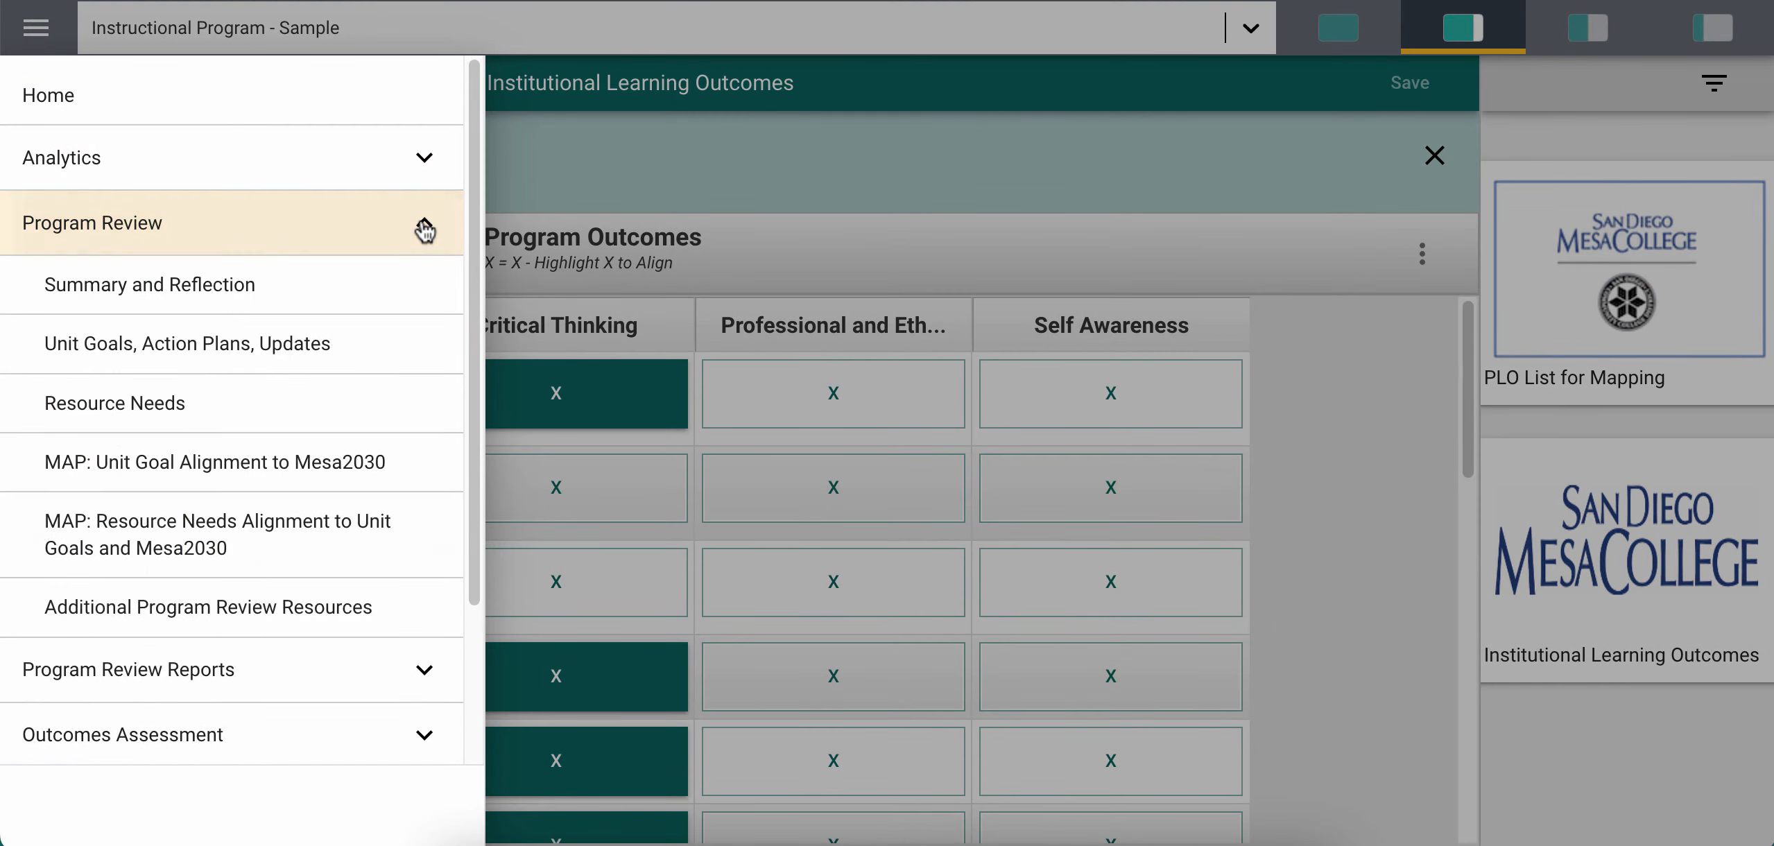
{"action": "left_click", "coordinate": [137, 609]}
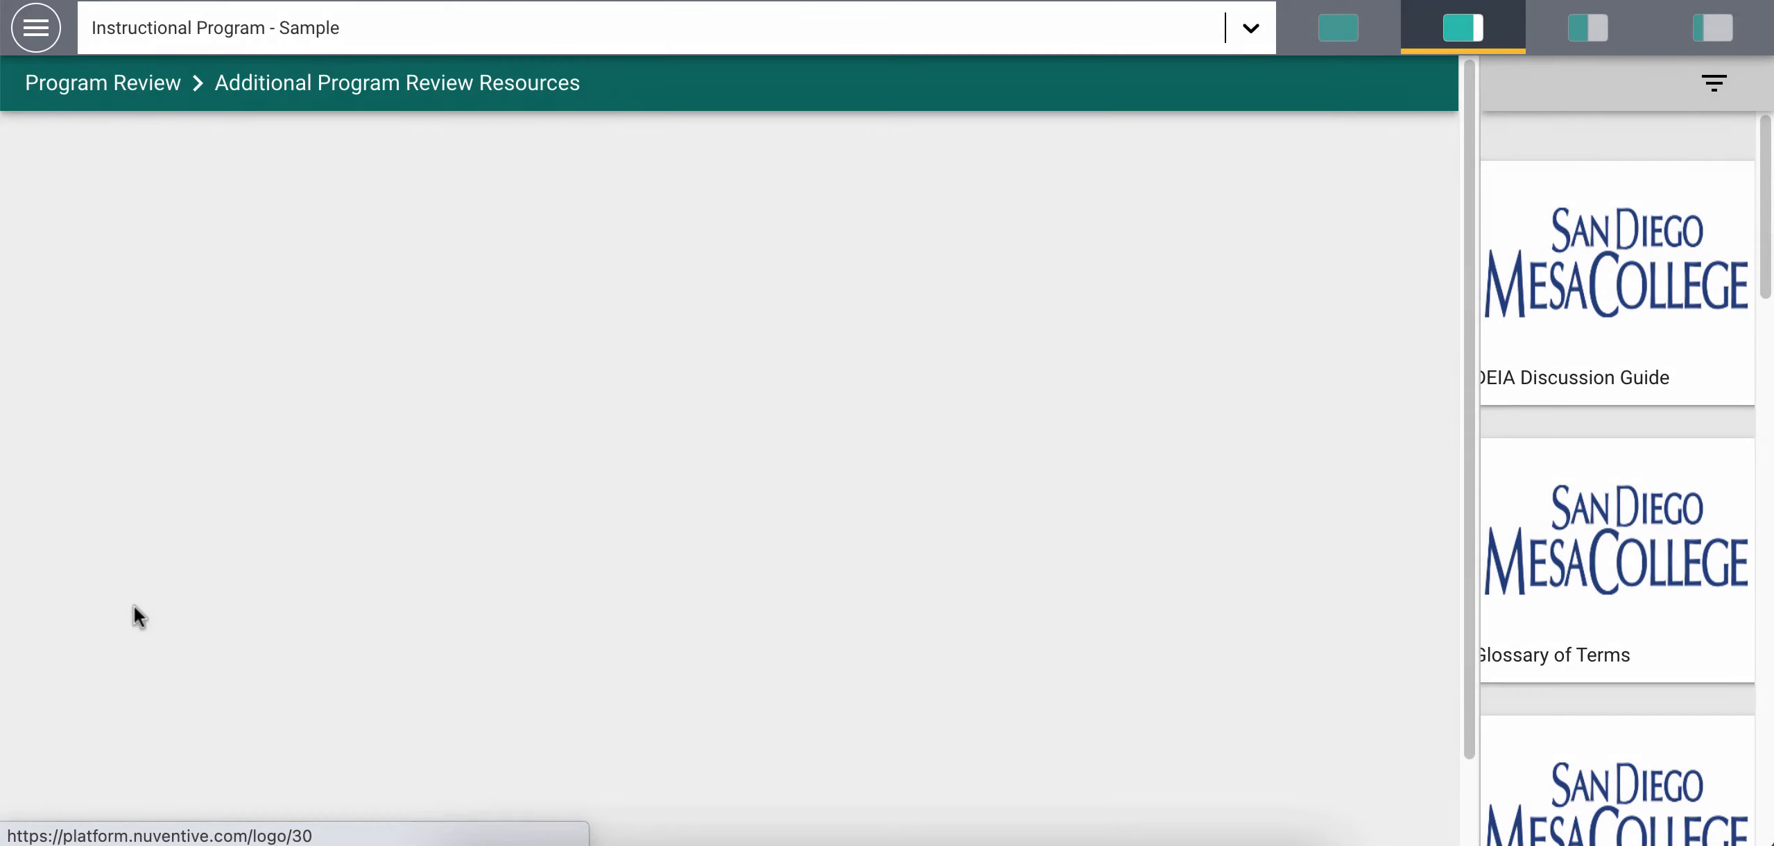
{"action": "scroll", "coordinate": [1613, 695], "scroll_direction": "down", "scroll_amount": 10}
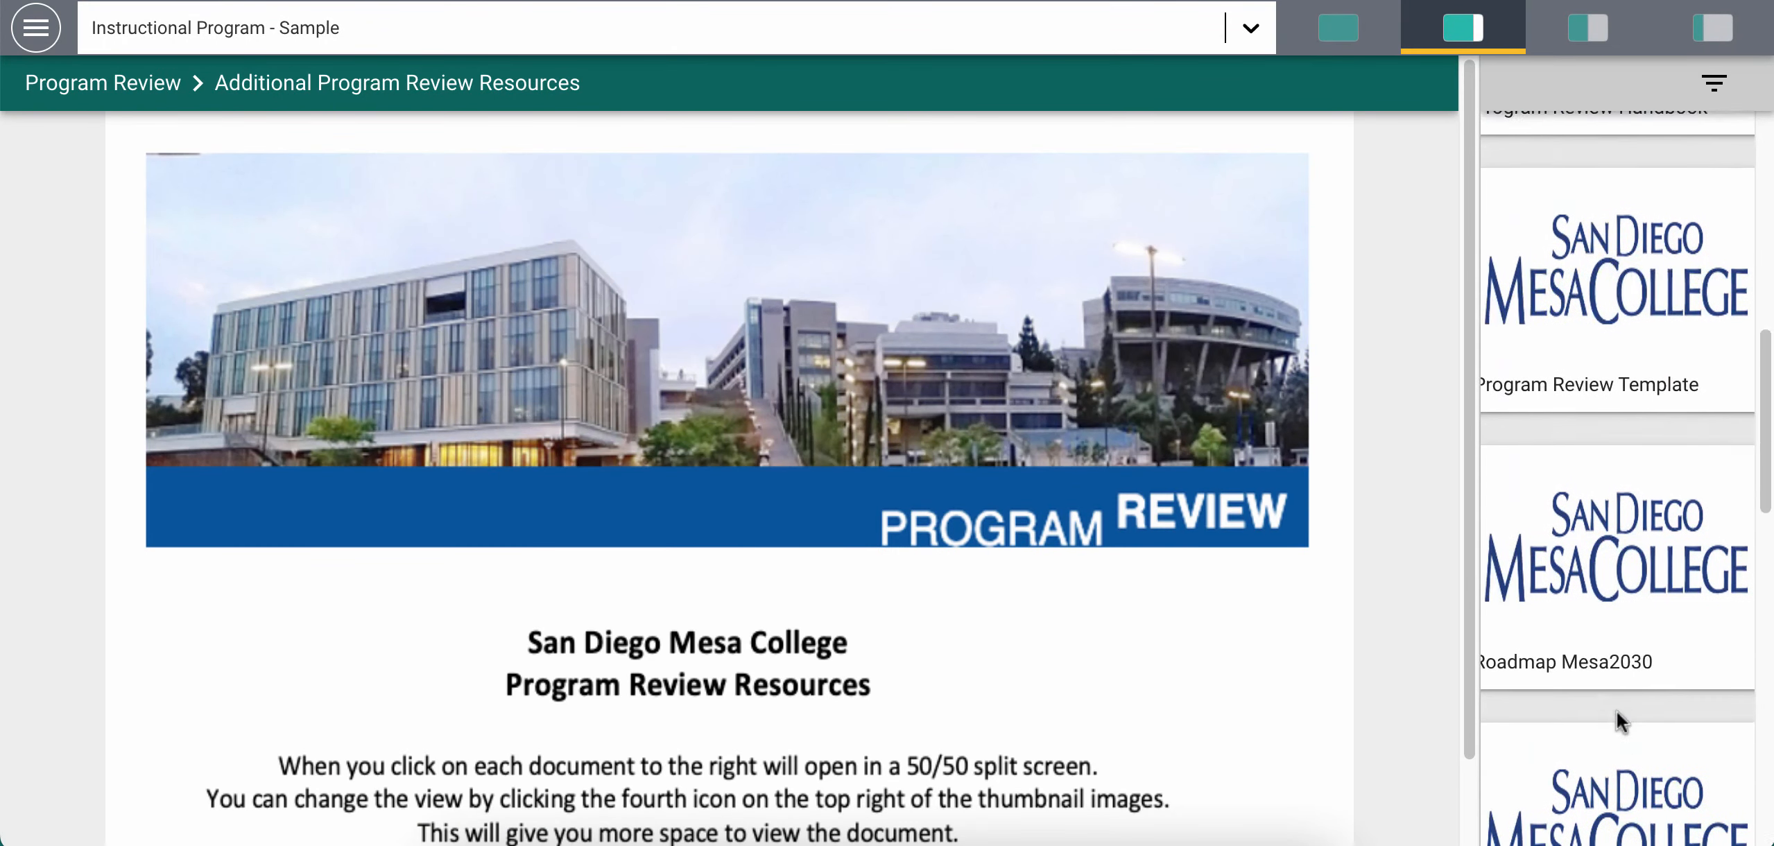
{"action": "scroll", "coordinate": [1616, 710], "scroll_direction": "down", "scroll_amount": 10}
{"action": "scroll", "coordinate": [1615, 711], "scroll_direction": "up", "scroll_amount": 15}
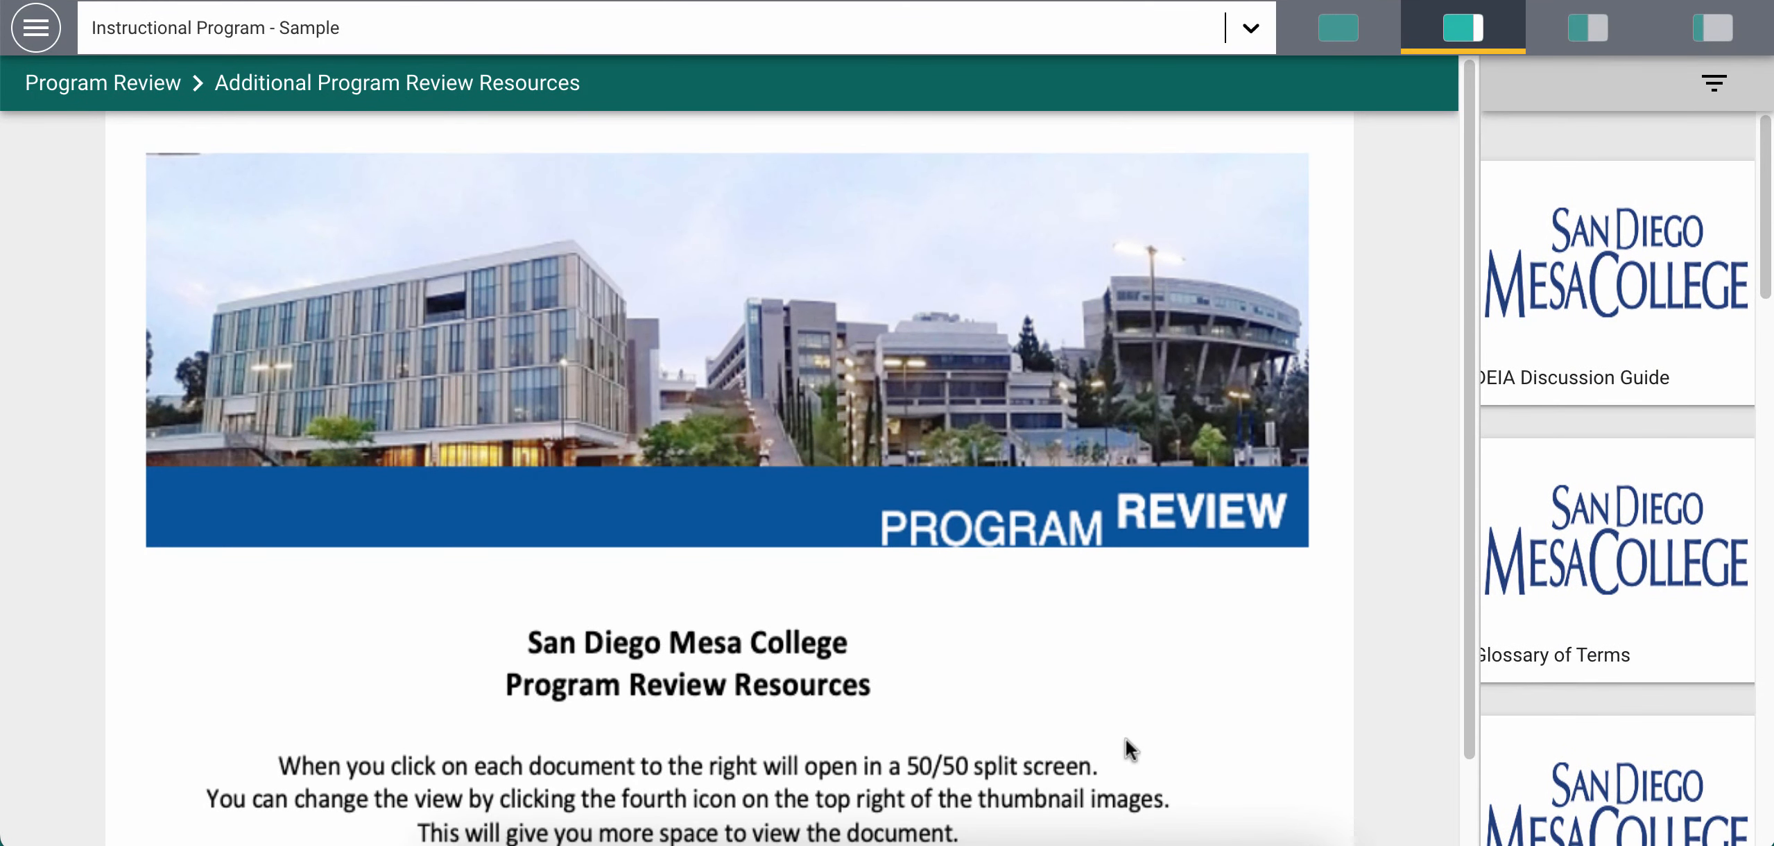
Return to the Home page of Instructional Program - Sample
{"action": "left_click", "coordinate": [31, 36]}
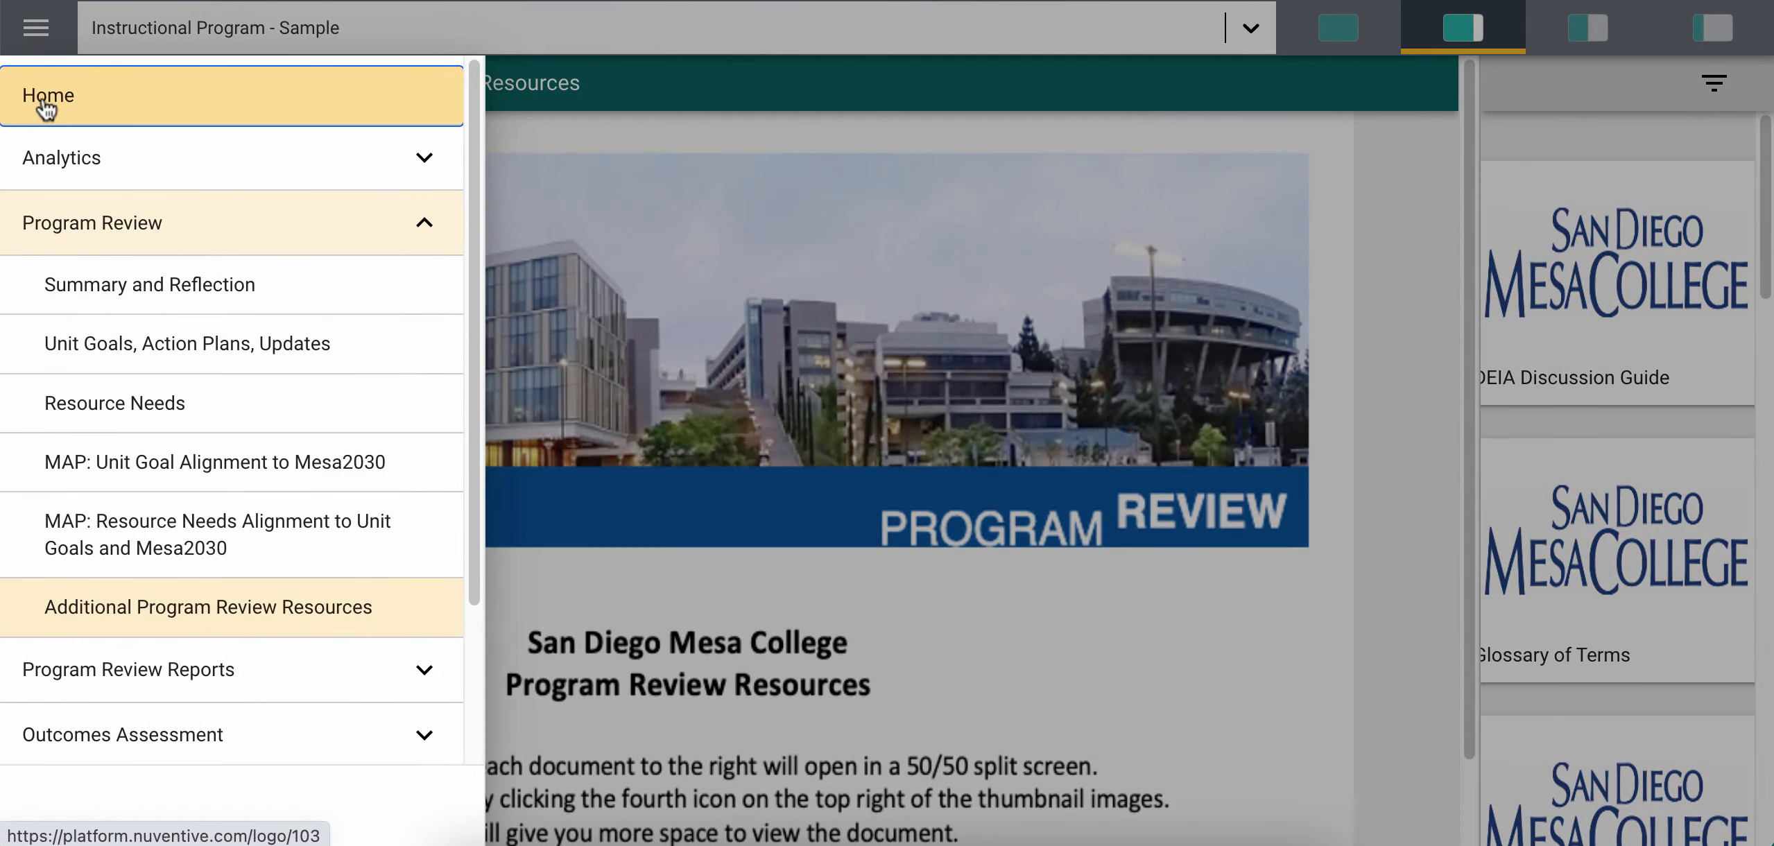
{"action": "left_click", "coordinate": [43, 96]}
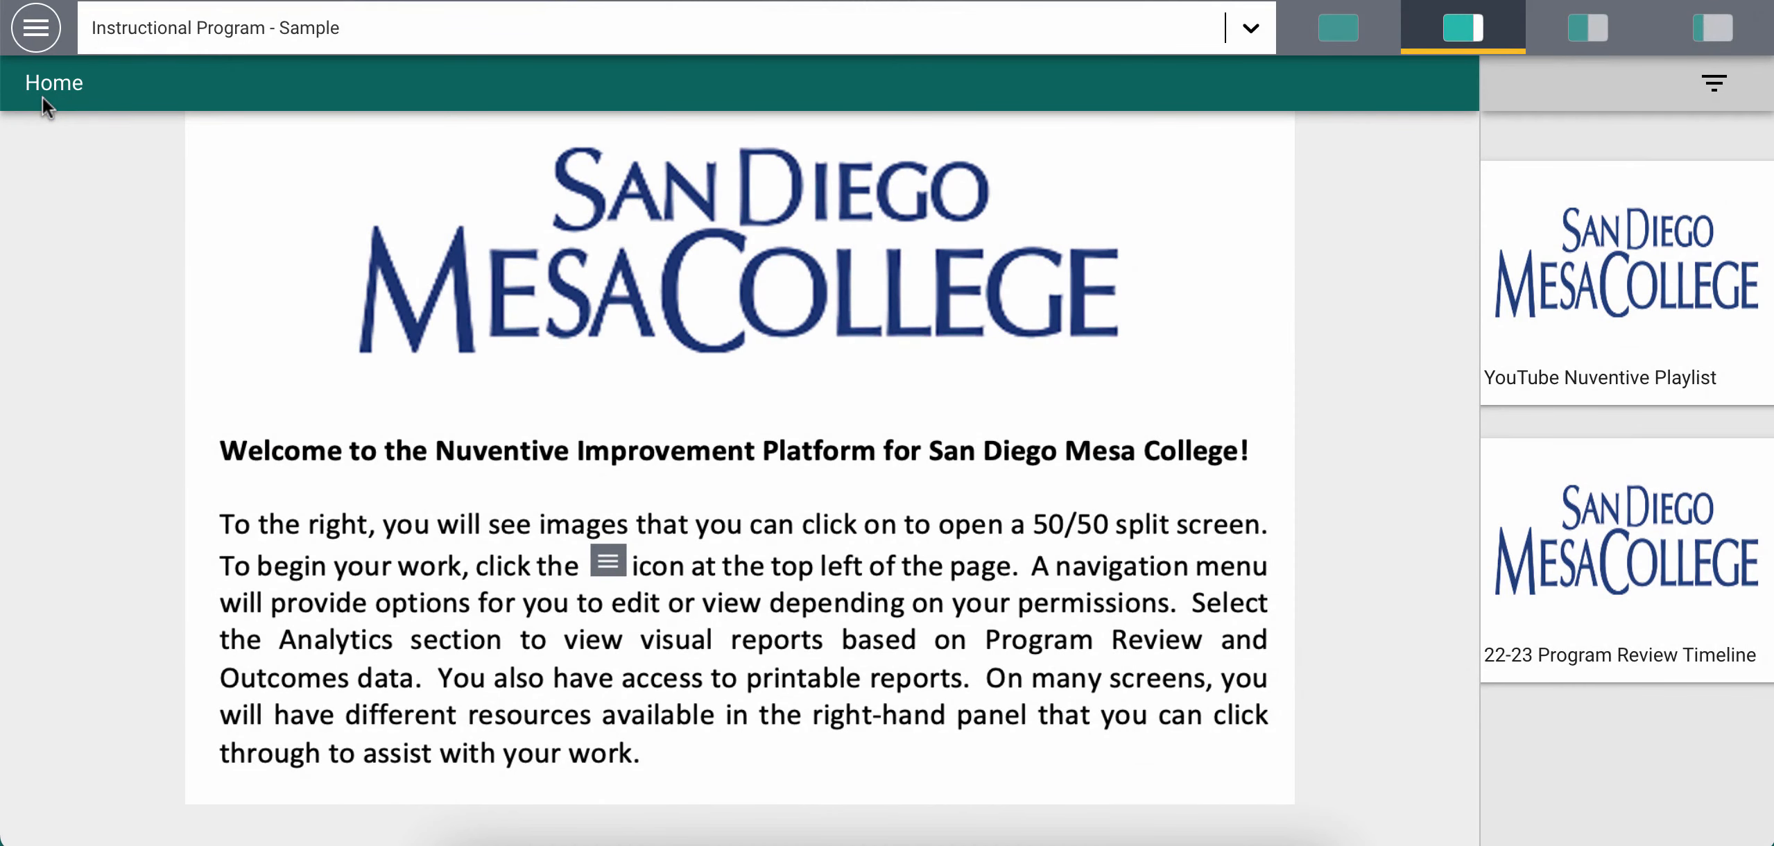